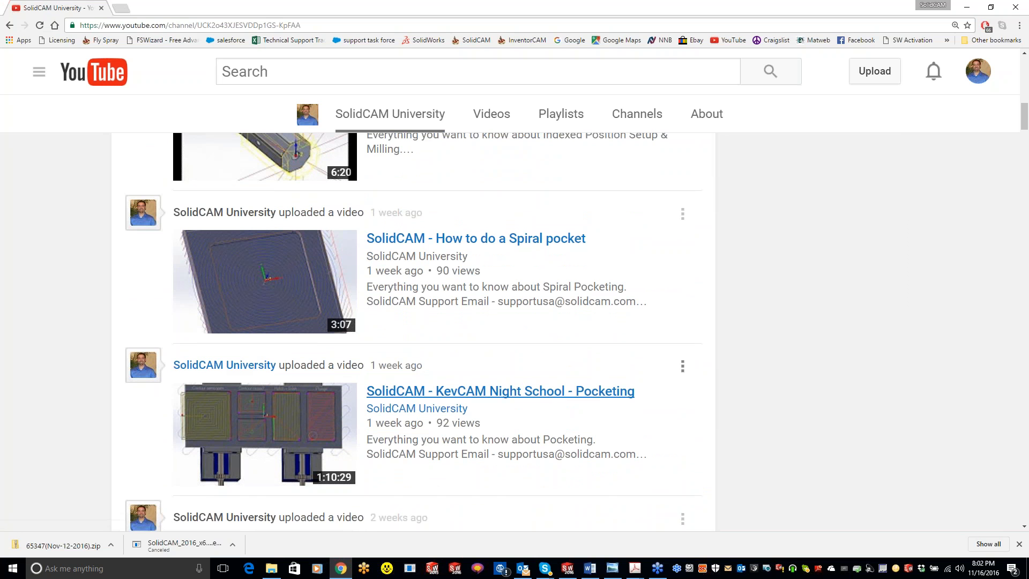
Browse the SolidCAM University channel's uploaded videos and reveal its channel search field.
{"action": "scroll", "coordinate": [531, 308], "scroll_direction": "up", "scroll_amount": 1}
{"action": "scroll", "coordinate": [506, 307], "scroll_direction": "up", "scroll_amount": 6}
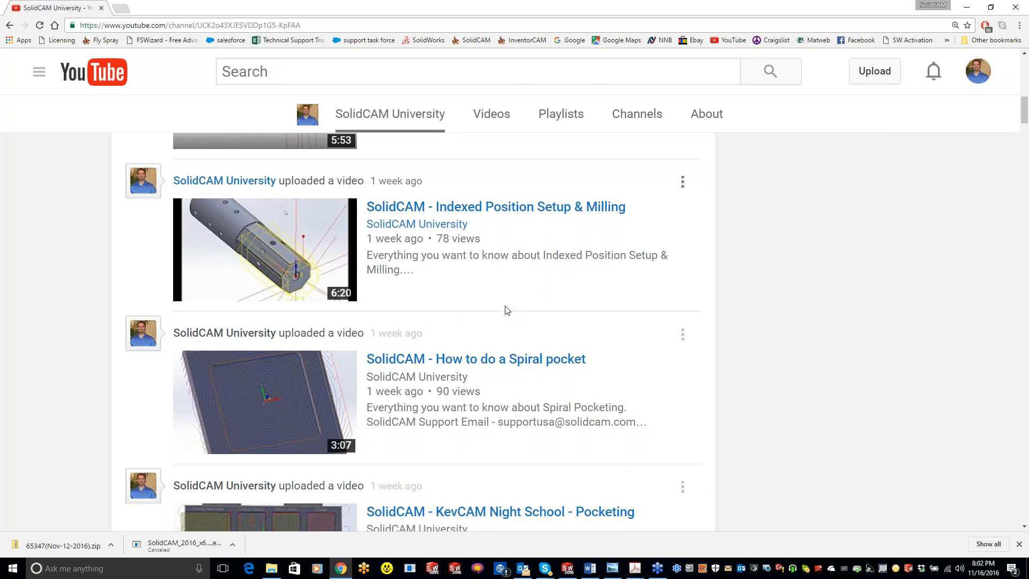
{"action": "scroll", "coordinate": [485, 308], "scroll_direction": "up", "scroll_amount": 8}
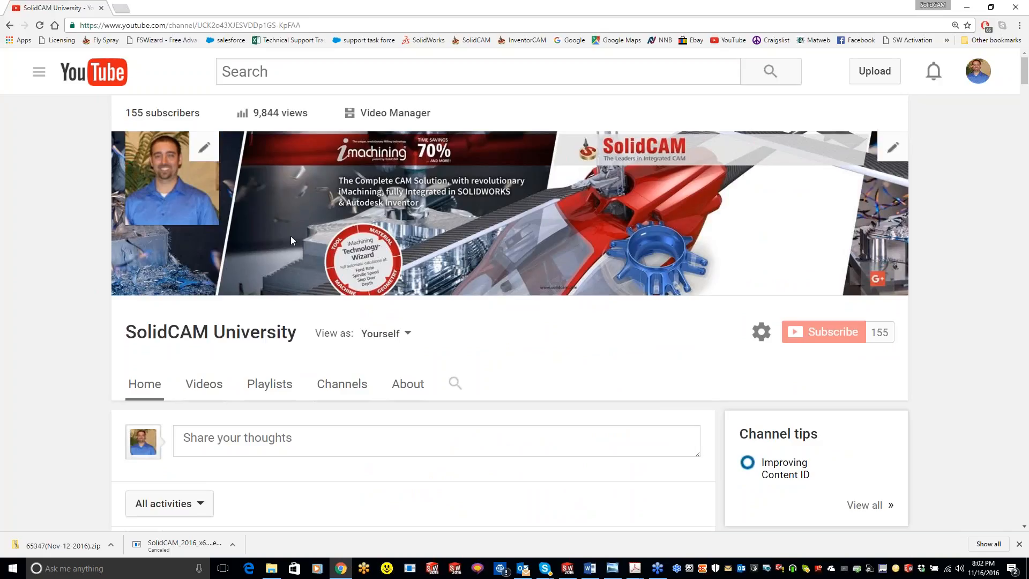
{"action": "left_click", "coordinate": [204, 385]}
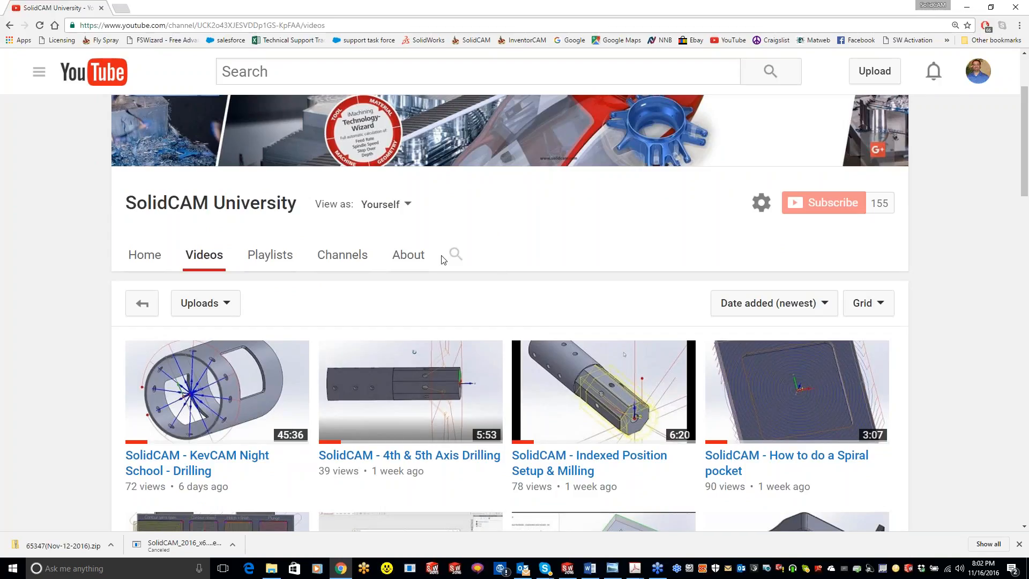
{"action": "left_click", "coordinate": [456, 255]}
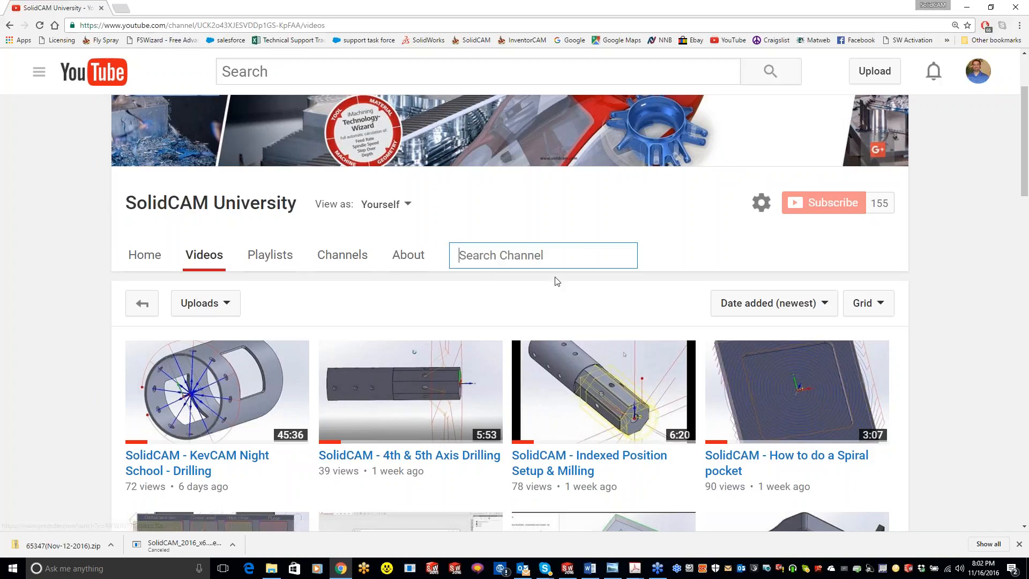
{"action": "scroll", "coordinate": [591, 364], "scroll_direction": "down", "scroll_amount": 7}
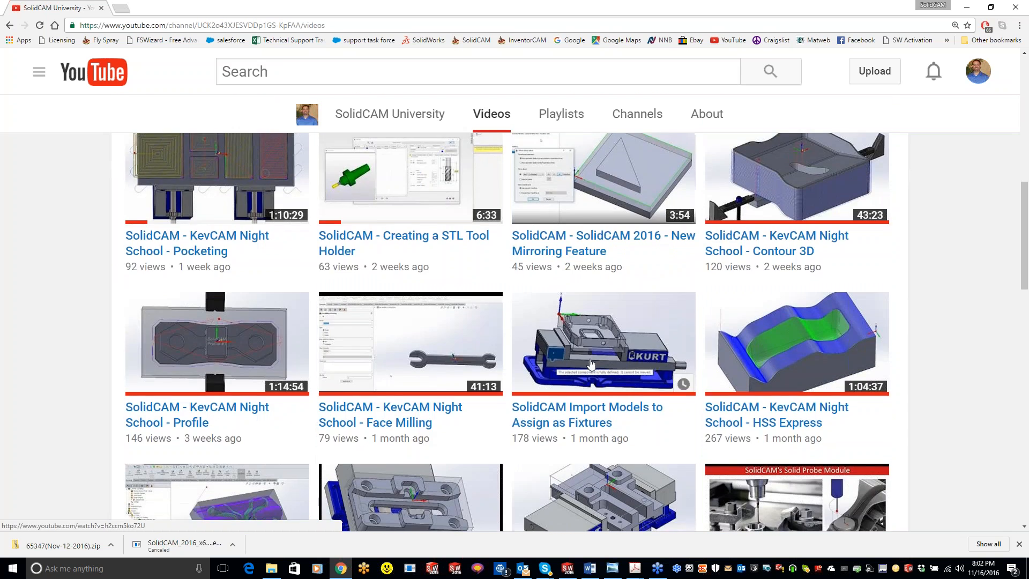
{"action": "scroll", "coordinate": [591, 364], "scroll_direction": "down", "scroll_amount": 10}
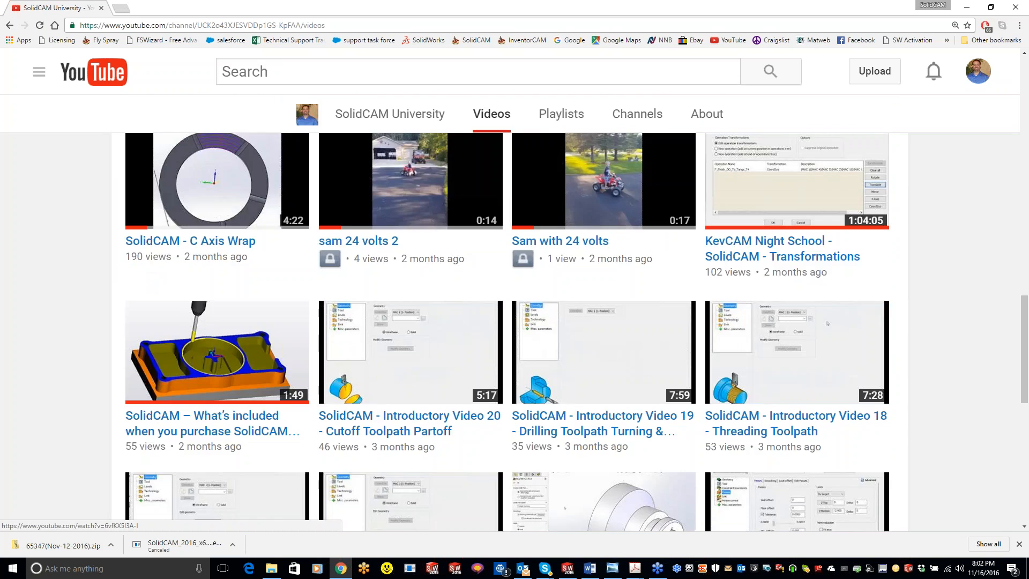
{"action": "scroll", "coordinate": [827, 323], "scroll_direction": "down", "scroll_amount": 7}
{"action": "left_click", "coordinate": [517, 508]}
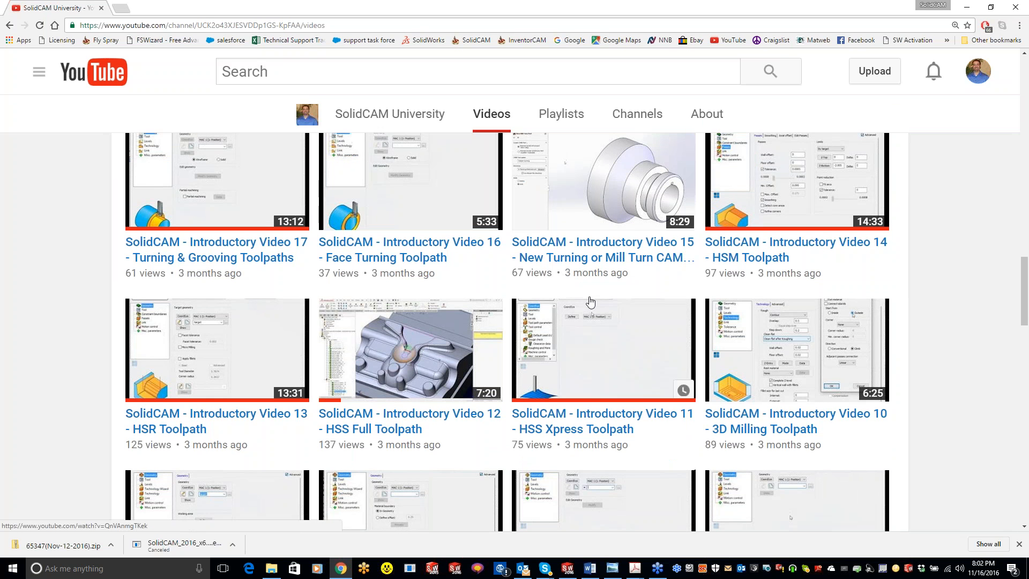
{"action": "scroll", "coordinate": [590, 302], "scroll_direction": "up", "scroll_amount": 20}
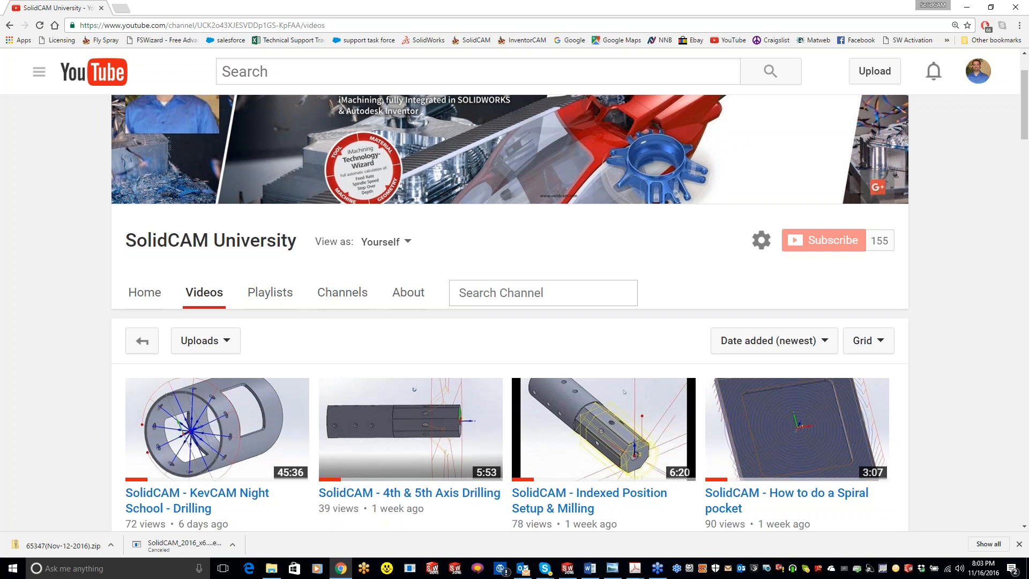
Switch to SOLIDWORKS with the THREADMILLING assembly and examine the labelled holes of the plate held in the vise.
{"action": "left_click", "coordinate": [967, 8]}
{"action": "left_click", "coordinate": [967, 6]}
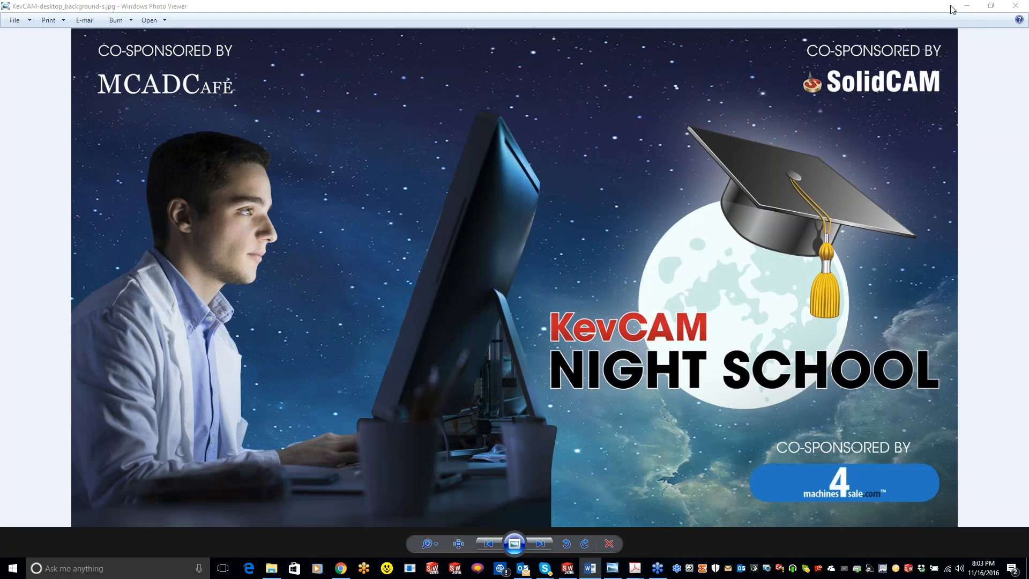
{"action": "left_click", "coordinate": [967, 7]}
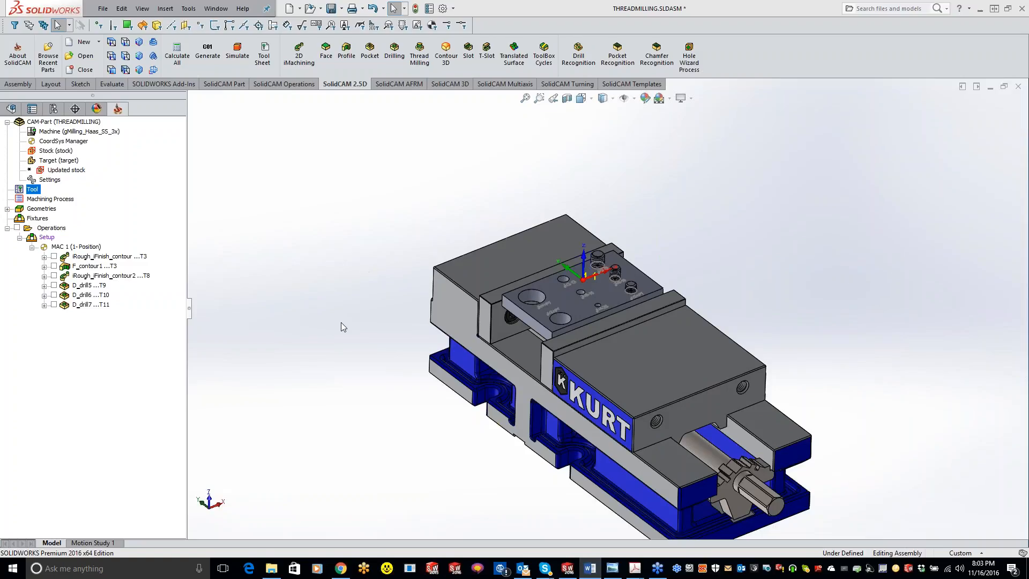
{"action": "scroll", "coordinate": [783, 329], "scroll_direction": "down", "scroll_amount": 3}
{"action": "middle_click_drag", "start_coordinate": [515, 343], "coordinate": [422, 287]}
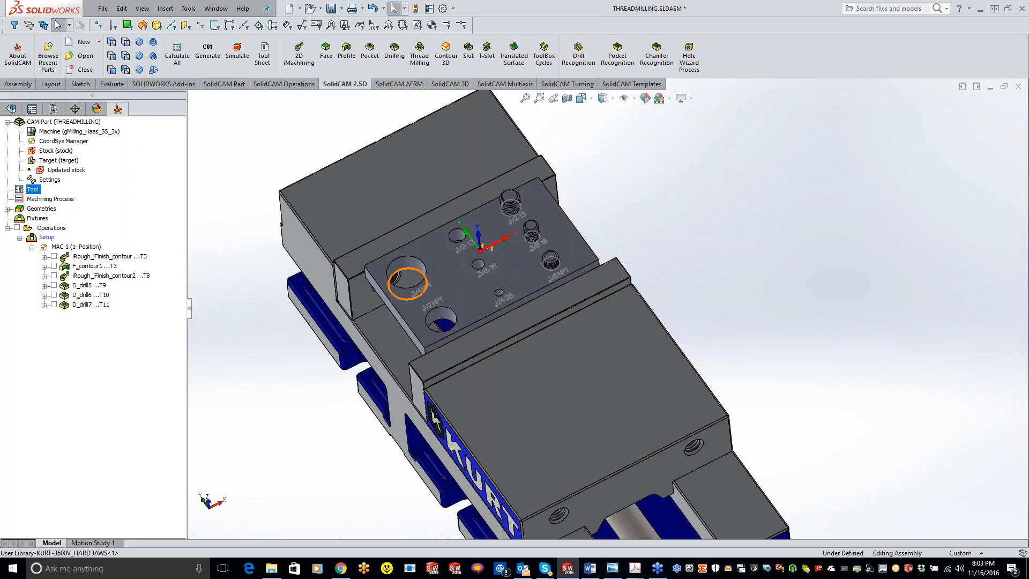
{"action": "scroll", "coordinate": [417, 247], "scroll_direction": "down", "scroll_amount": 3}
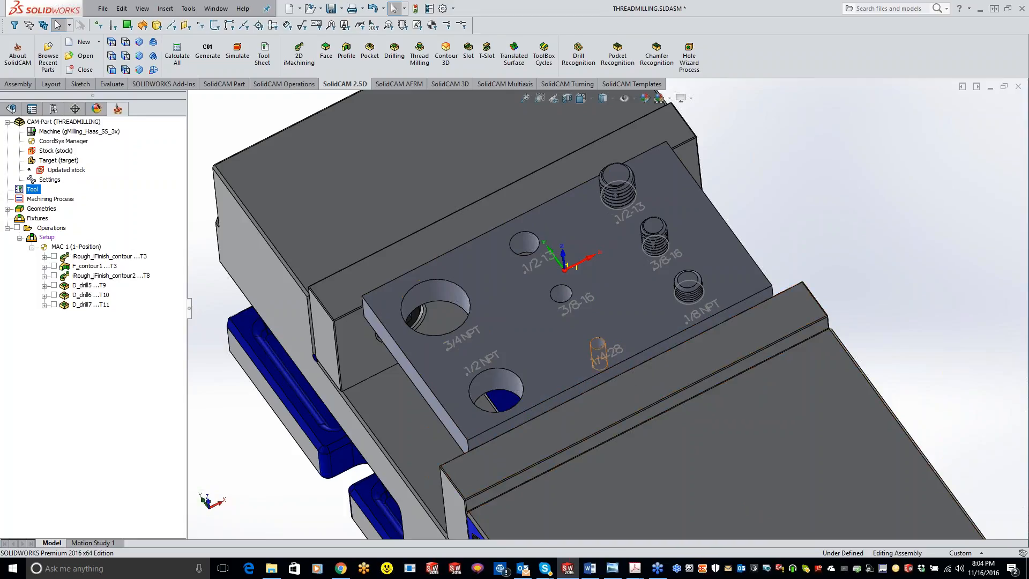
Start a new Thread Milling operation following the last drilling operation, D_drill7.
{"action": "right_click", "coordinate": [85, 309]}
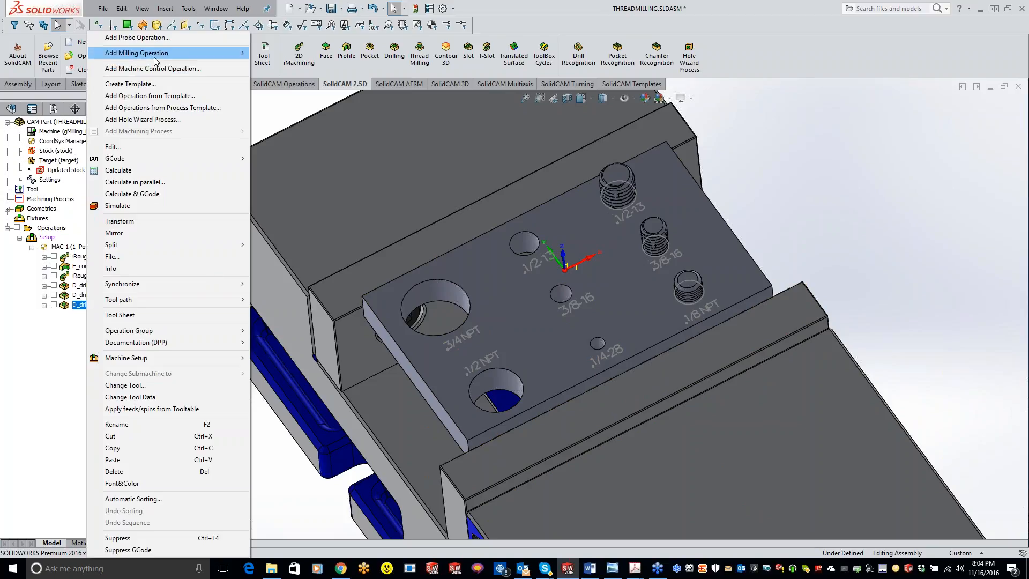
{"action": "mouse_move", "coordinate": [155, 55]}
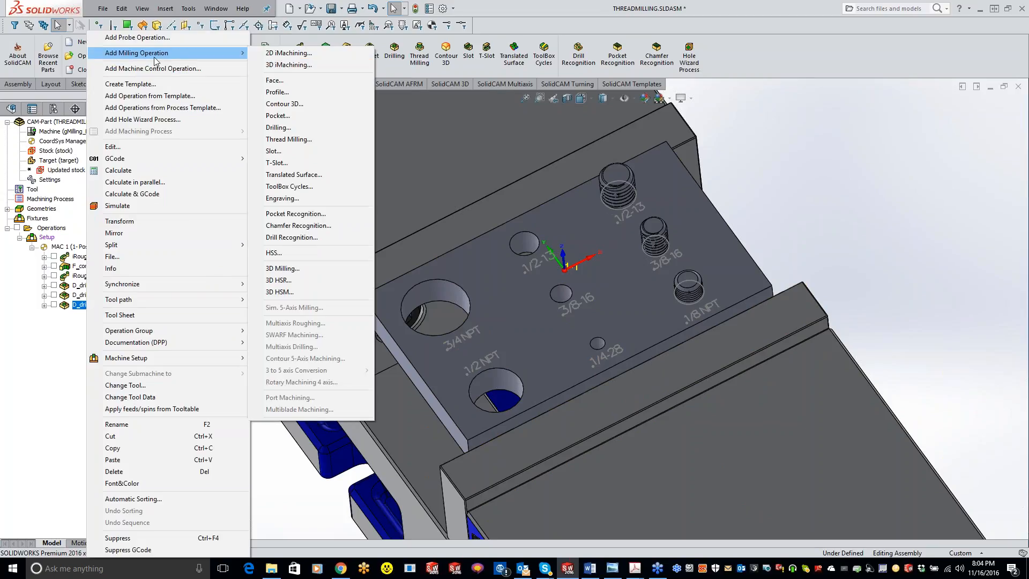
{"action": "left_click", "coordinate": [303, 140]}
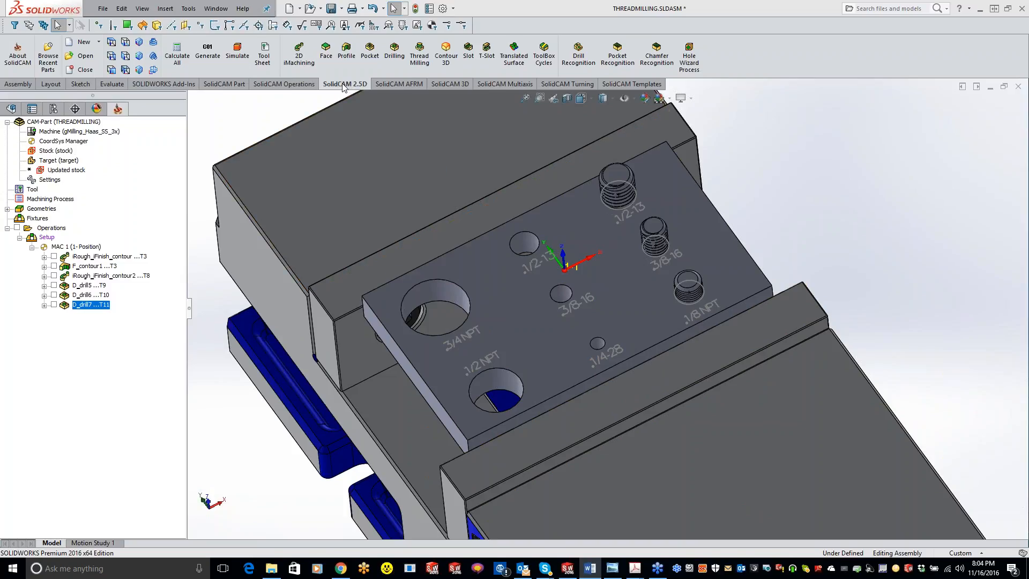
{"action": "left_click", "coordinate": [419, 54]}
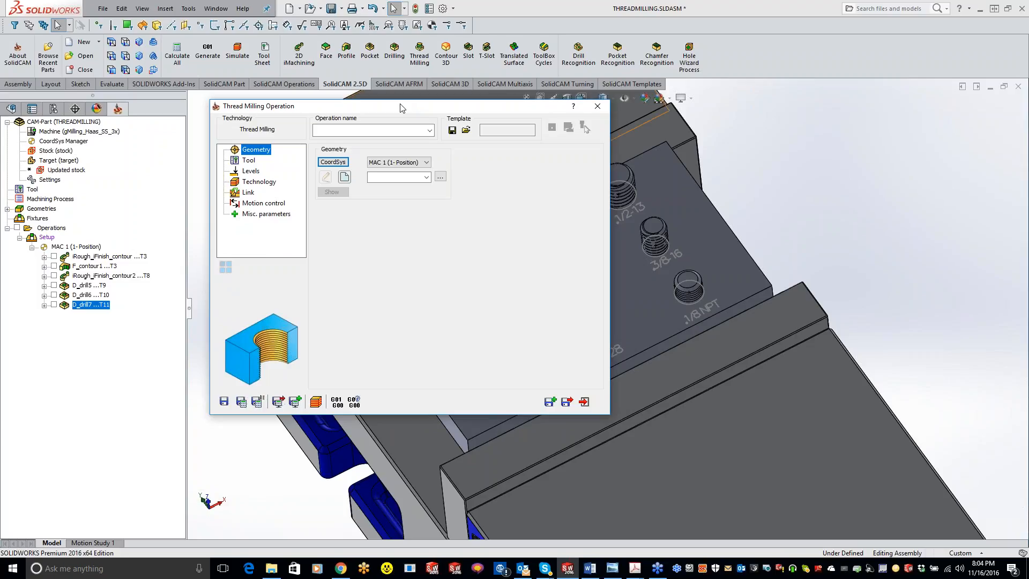
Define the thread milling operation's geometry by picking the 1/4-28 hole on the plate as the drill position.
{"action": "left_click", "coordinate": [344, 177]}
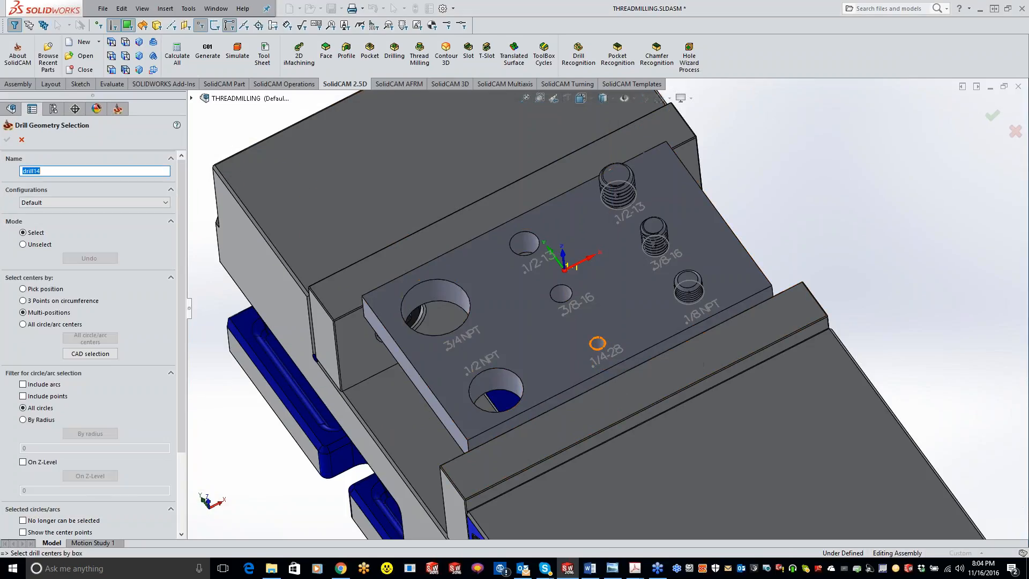
{"action": "left_click", "coordinate": [192, 98]}
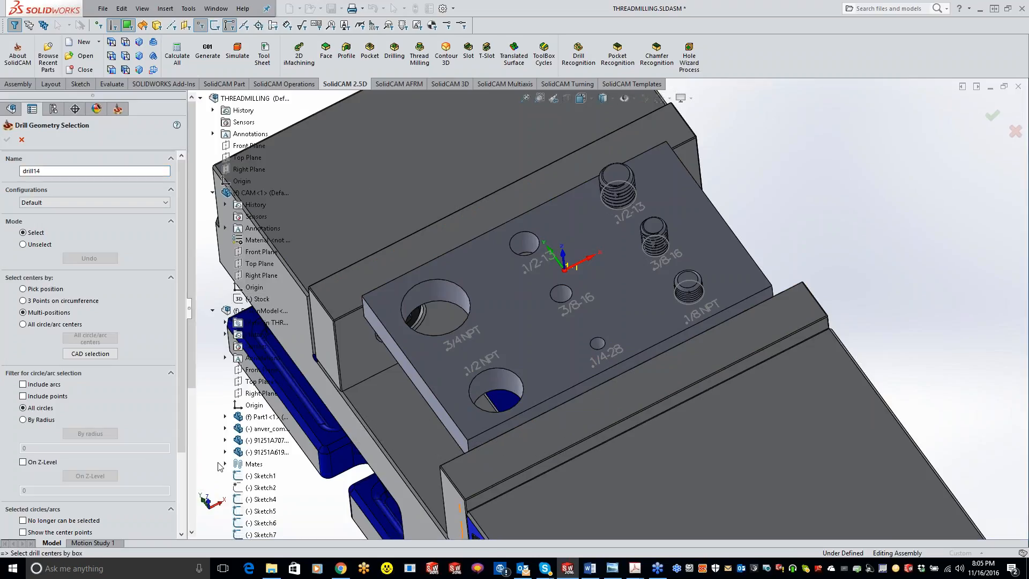
{"action": "left_click", "coordinate": [225, 417]}
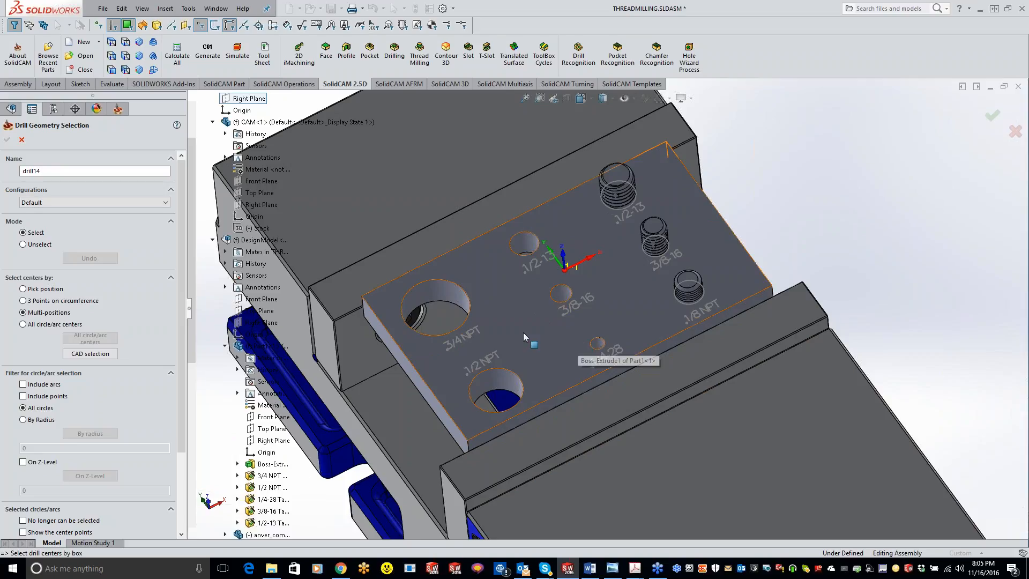
{"action": "left_click", "coordinate": [604, 347]}
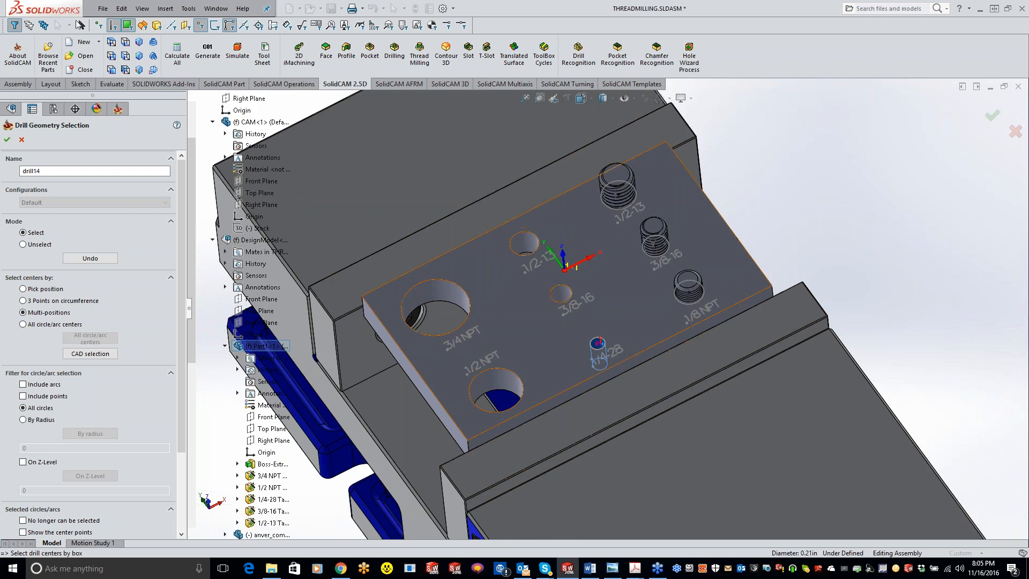
{"action": "scroll", "coordinate": [603, 343], "scroll_direction": "down", "scroll_amount": 4}
{"action": "middle_click_drag", "start_coordinate": [606, 317], "coordinate": [611, 337]}
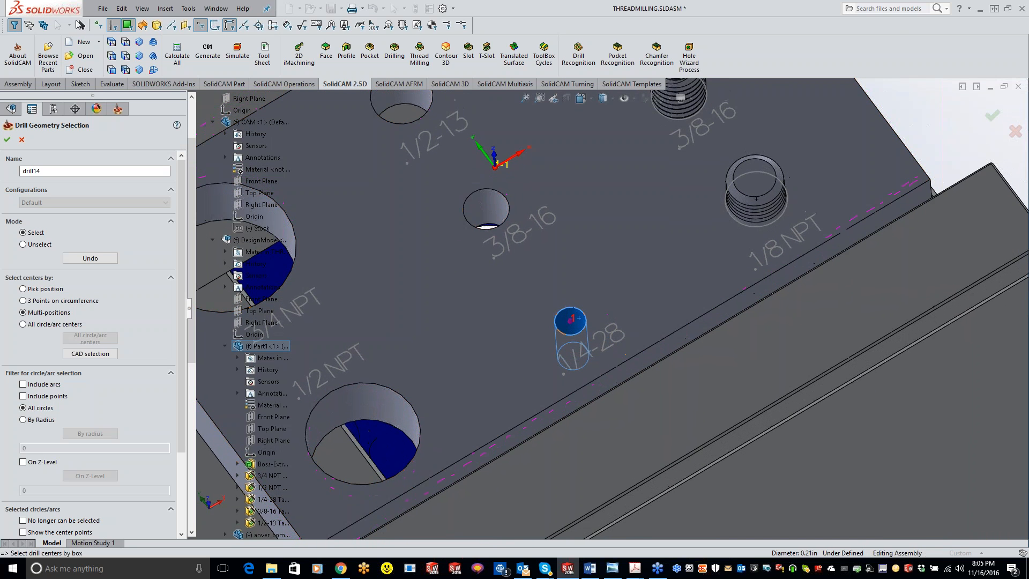
{"action": "left_click", "coordinate": [7, 139]}
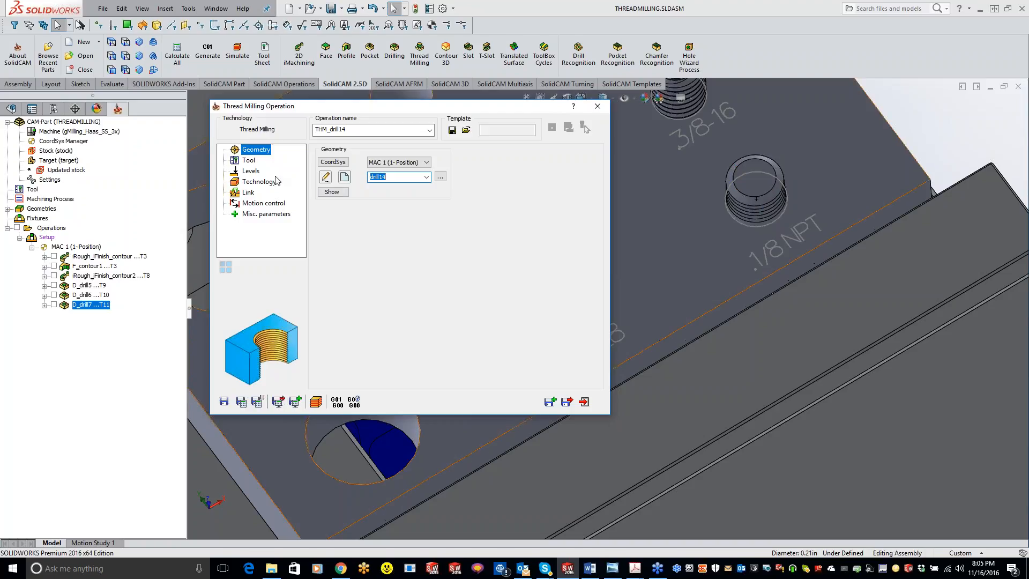
Add a new THREAD MILL tool to the tool table for the thread milling operation.
{"action": "left_click", "coordinate": [250, 161]}
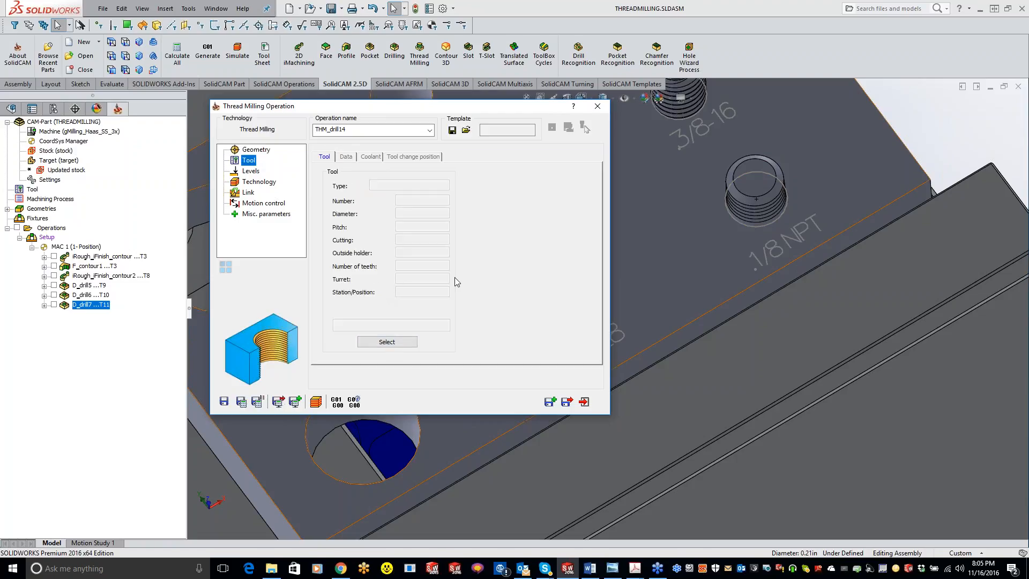
{"action": "left_click", "coordinate": [387, 342]}
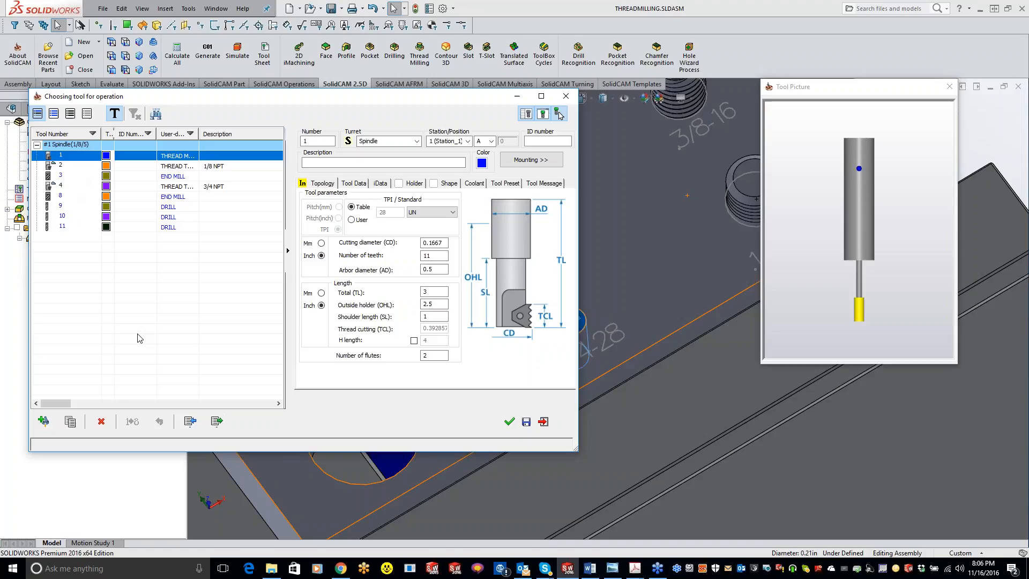
{"action": "left_click", "coordinate": [44, 421]}
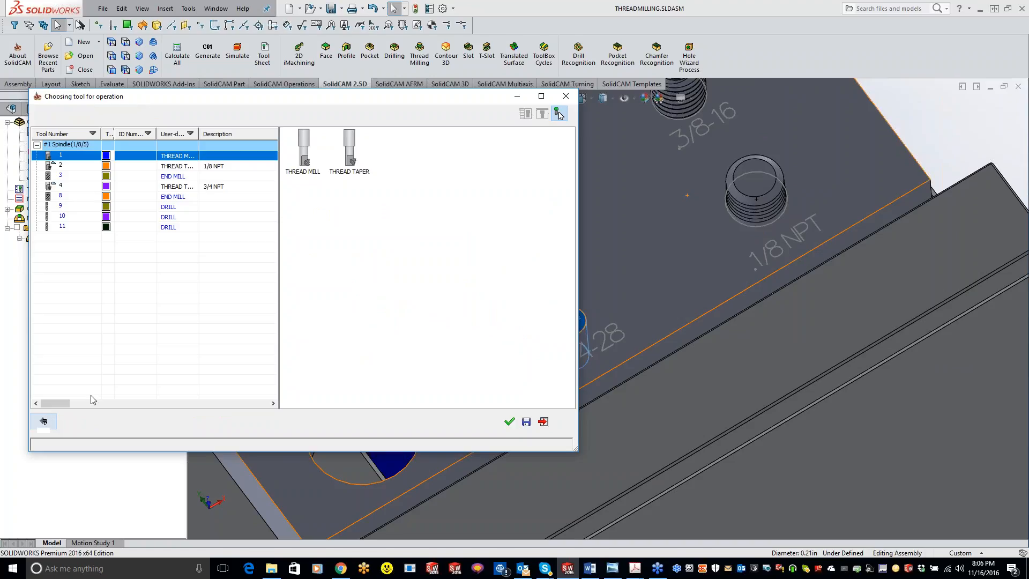
{"action": "double_click", "coordinate": [304, 150]}
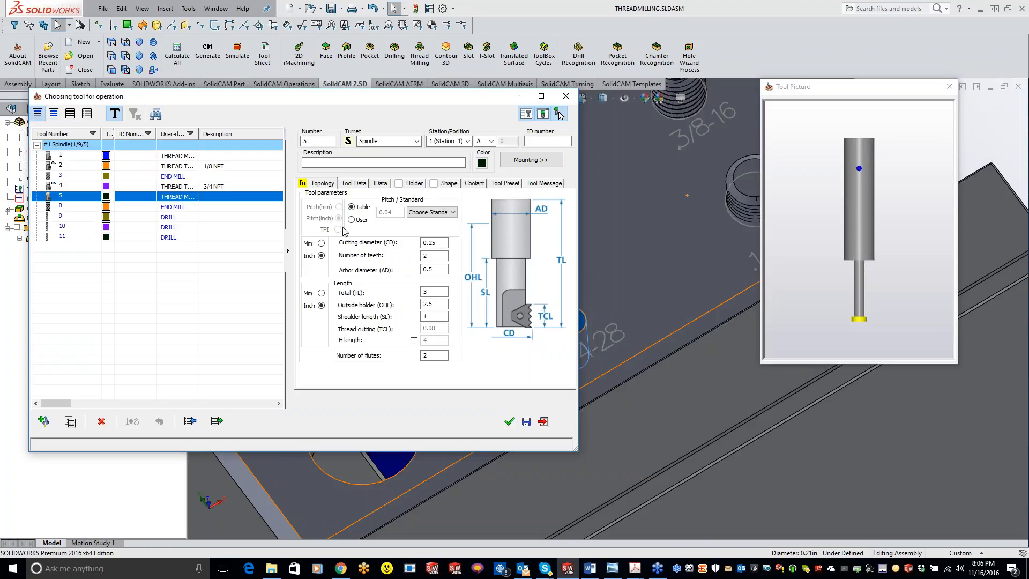
Set the new tool's thread standard to UN and choose the fine 1/4 x 28 thread from the table.
{"action": "left_click", "coordinate": [430, 212]}
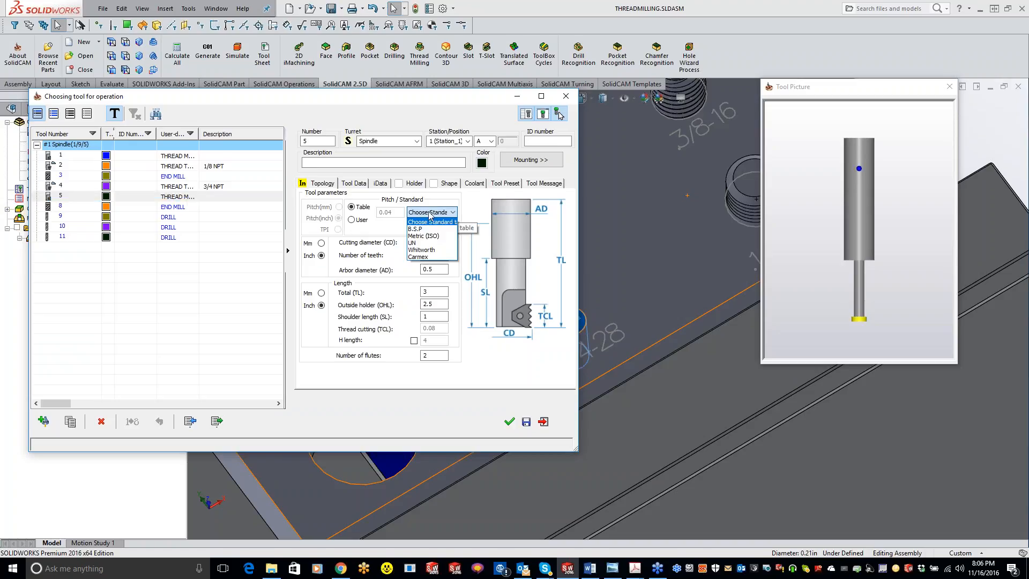
{"action": "left_click", "coordinate": [421, 243]}
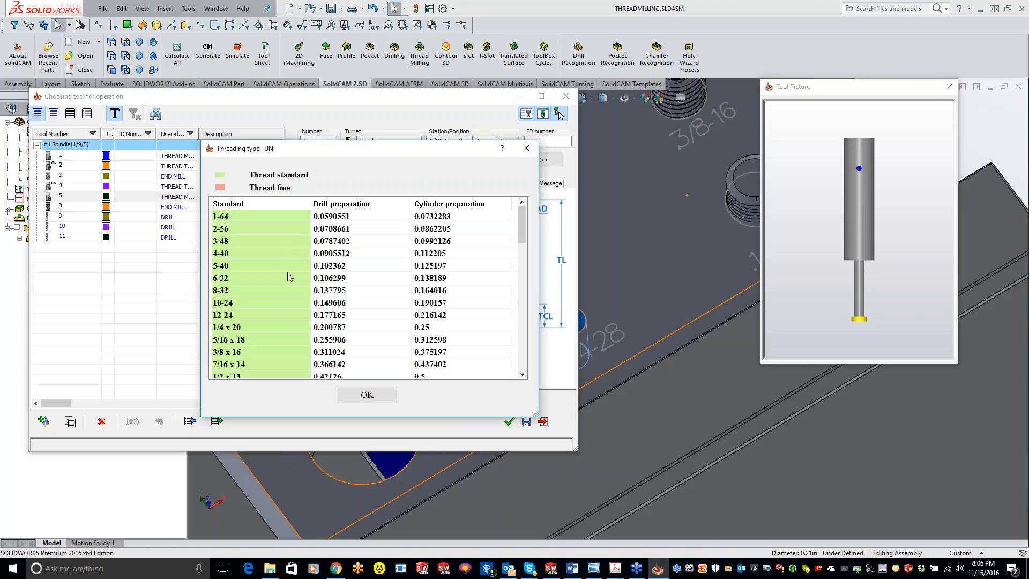
{"action": "scroll", "coordinate": [290, 280], "scroll_direction": "down", "scroll_amount": 2}
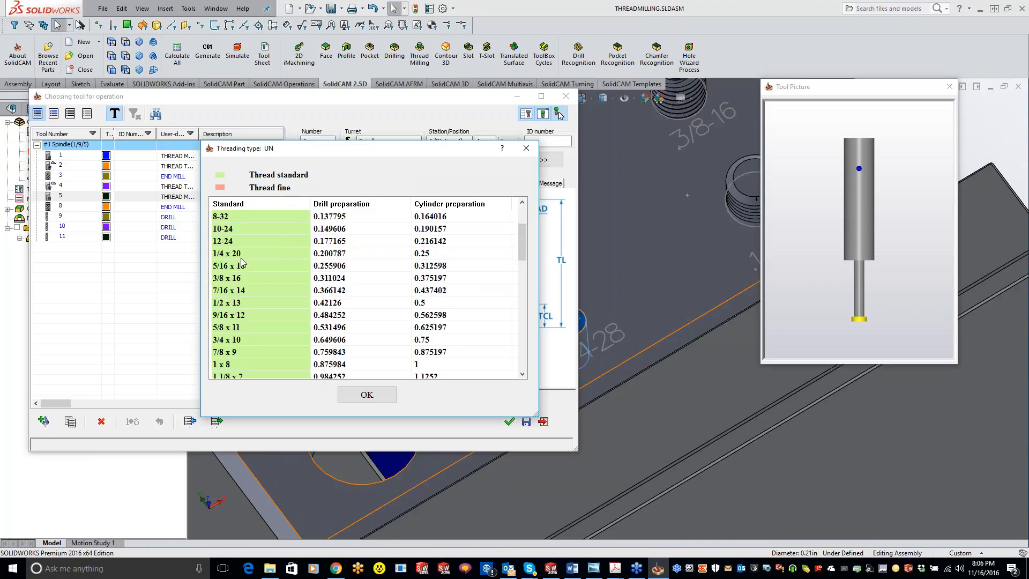
{"action": "scroll", "coordinate": [297, 246], "scroll_direction": "down", "scroll_amount": 4}
{"action": "scroll", "coordinate": [297, 245], "scroll_direction": "down", "scroll_amount": 6}
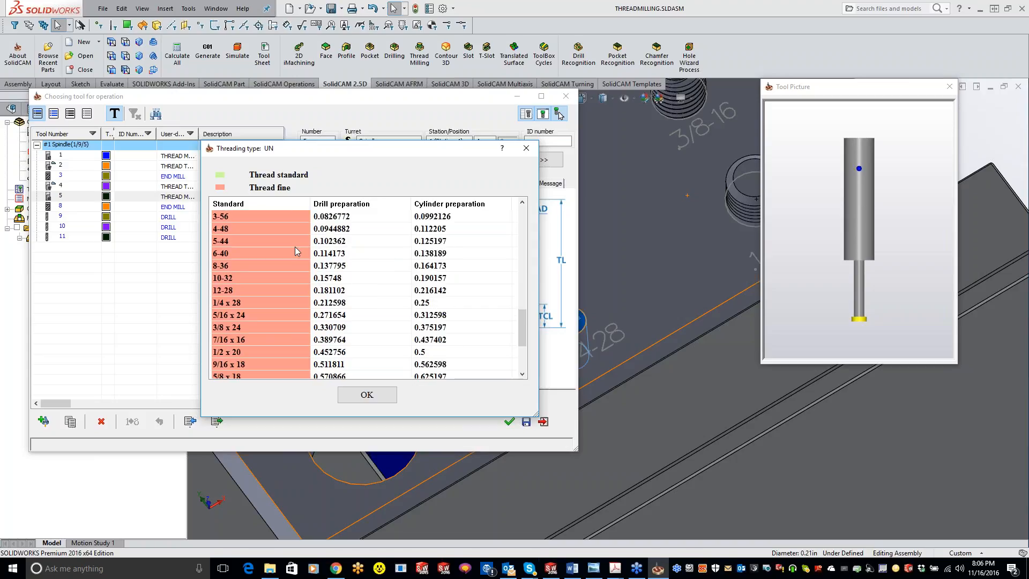
{"action": "left_click", "coordinate": [255, 304]}
{"action": "left_click", "coordinate": [367, 396]}
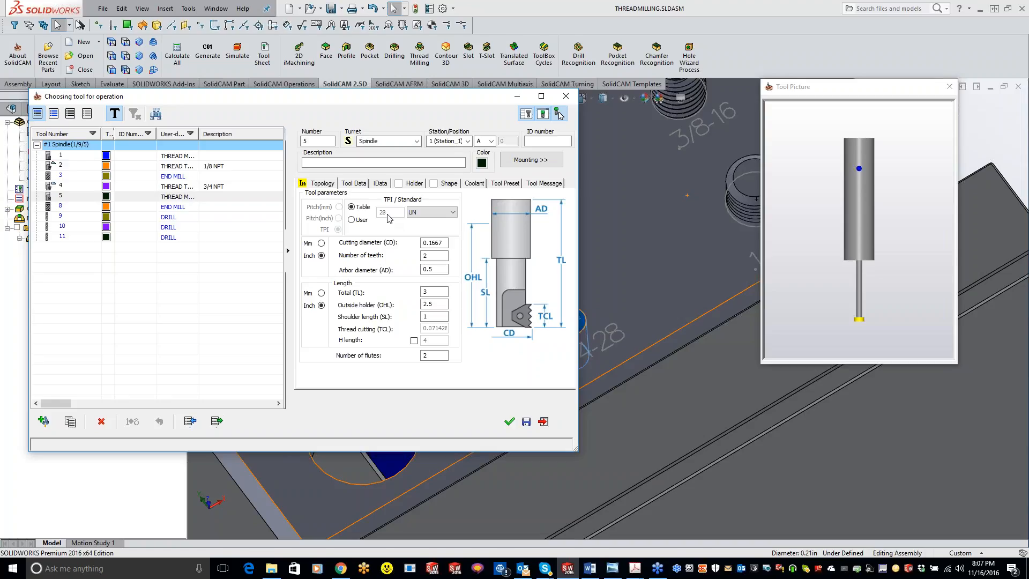
Set the thread mill's cutting diameter to 0.197 inch and its number of teeth to 11.
{"action": "left_click", "coordinate": [441, 241]}
{"action": "left_click", "coordinate": [433, 242]}
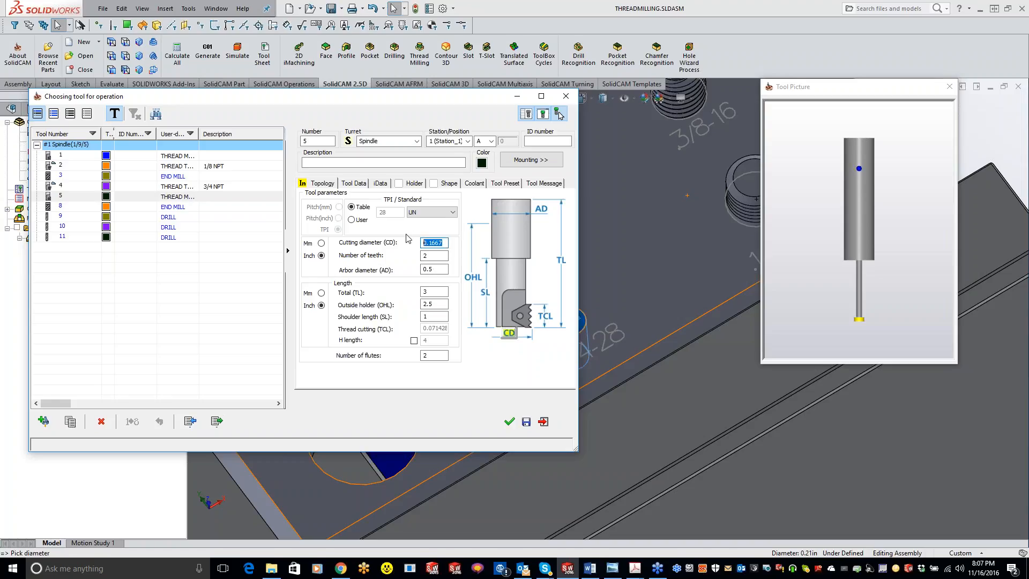
{"action": "type", "text": ".19"}
{"action": "key", "text": "Tab"}
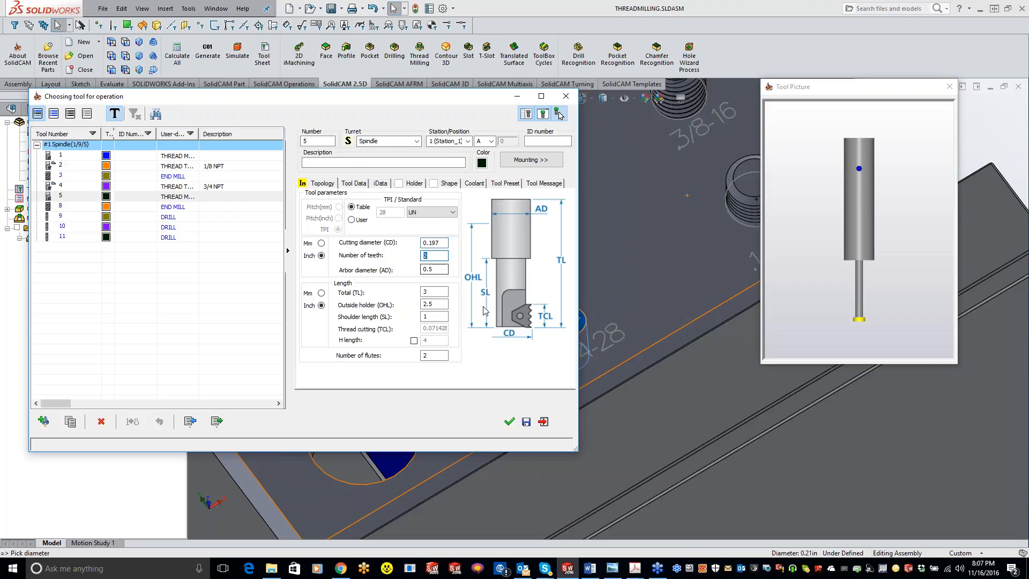
{"action": "type", "text": "11"}
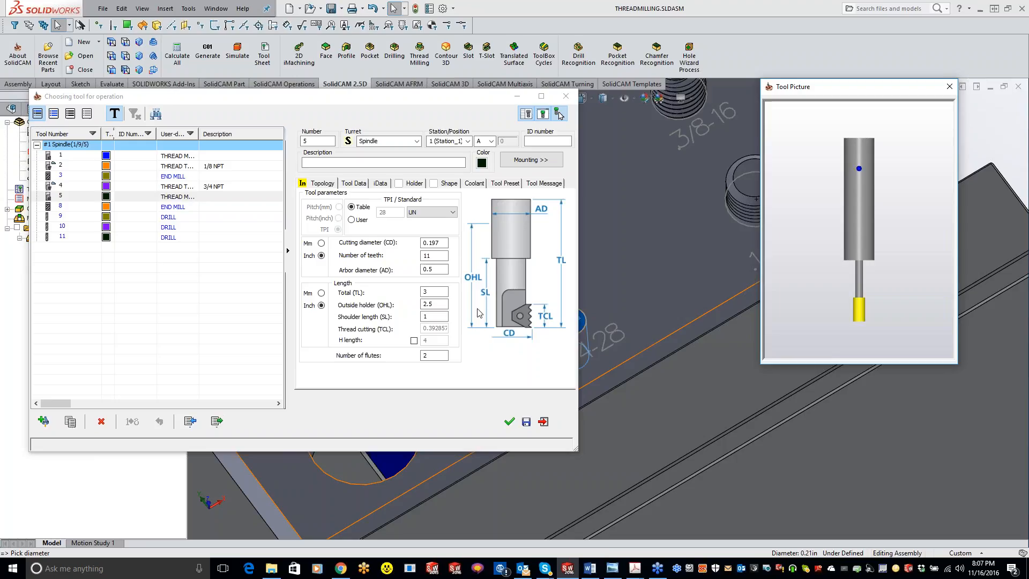
{"action": "left_click", "coordinate": [435, 269]}
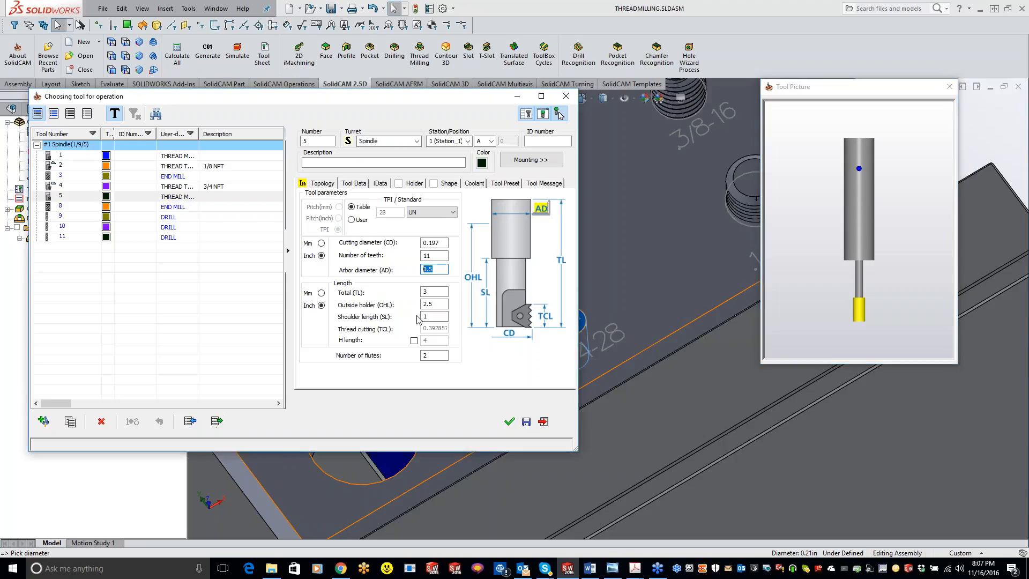
Set the thread mill's arbor diameter to 0.236 inch and mount it in the 2.25" Long 1/4" Endmill holder.
{"action": "type", "text": ".236"}
{"action": "left_click", "coordinate": [428, 292]}
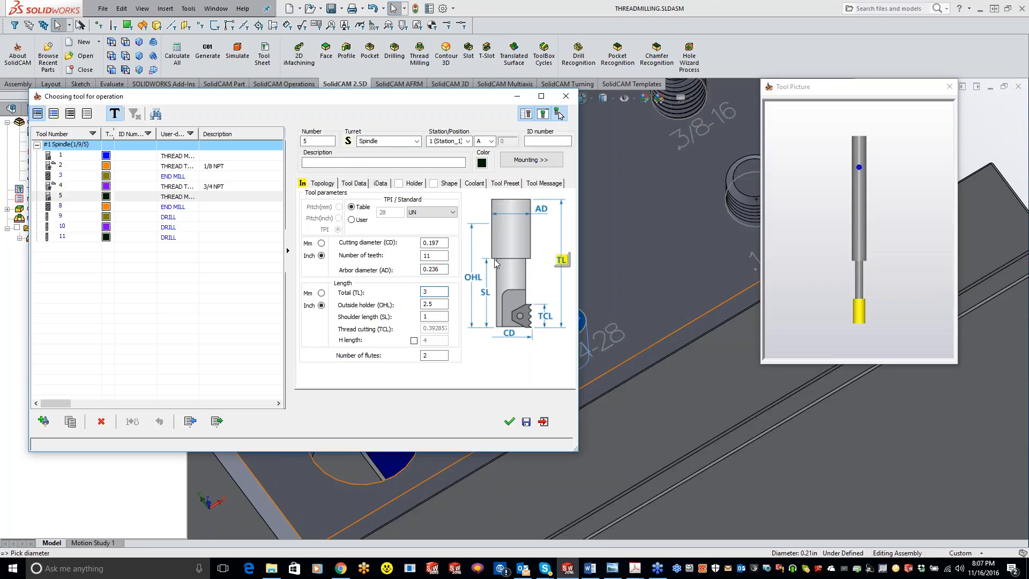
{"action": "left_click", "coordinate": [424, 184]}
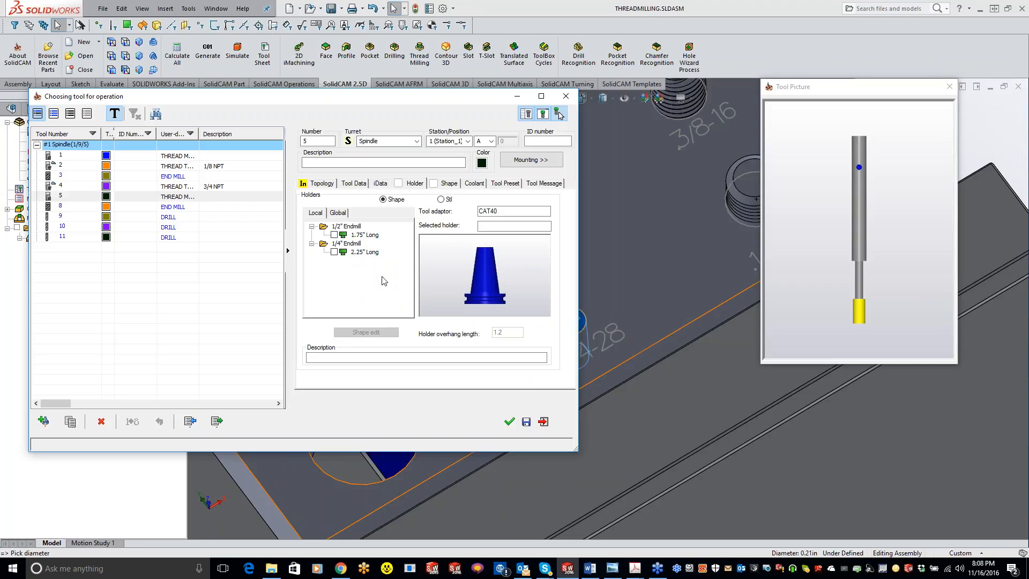
{"action": "left_click", "coordinate": [334, 252]}
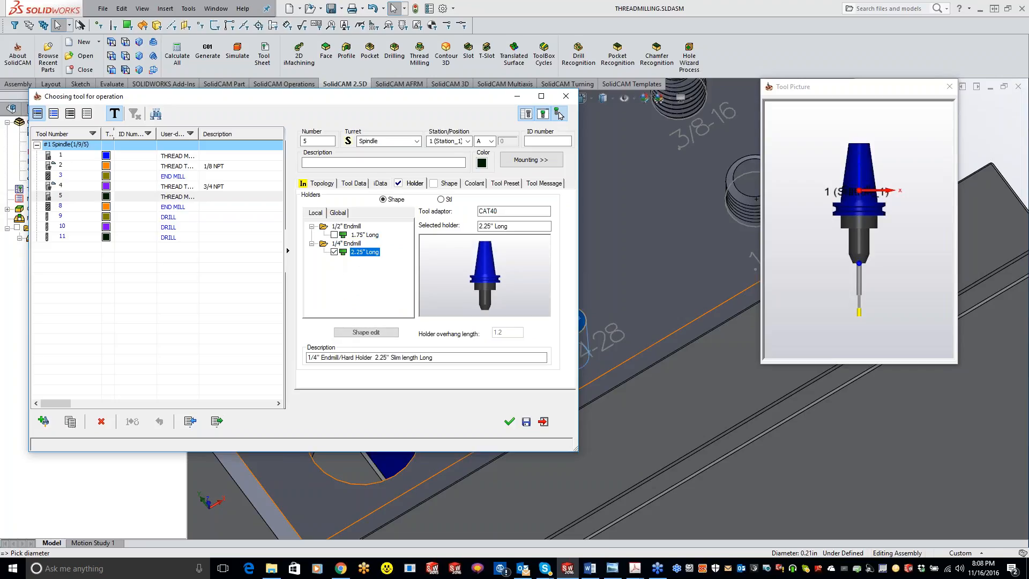
Set the thread mill's outside holder length to 1.5 inch and accept the tool for the operation.
{"action": "left_click", "coordinate": [324, 183]}
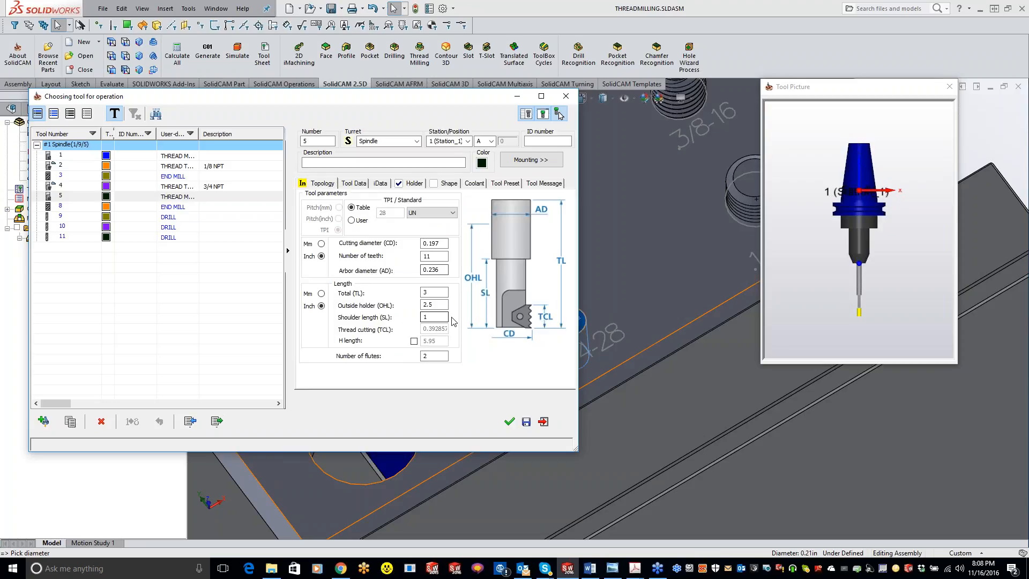
{"action": "double_click", "coordinate": [431, 304]}
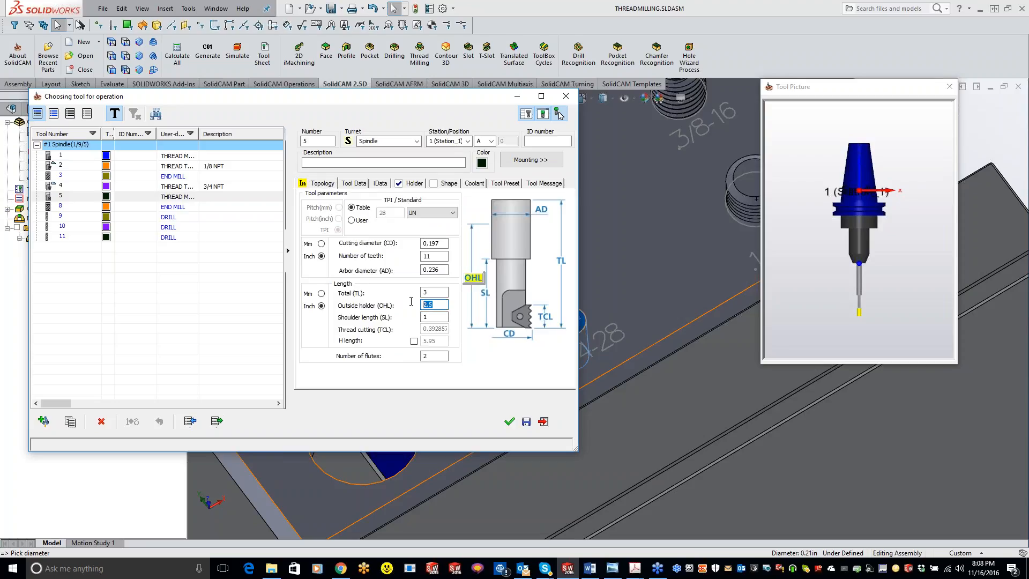
{"action": "type", "text": "1.5"}
{"action": "key", "text": "Tab"}
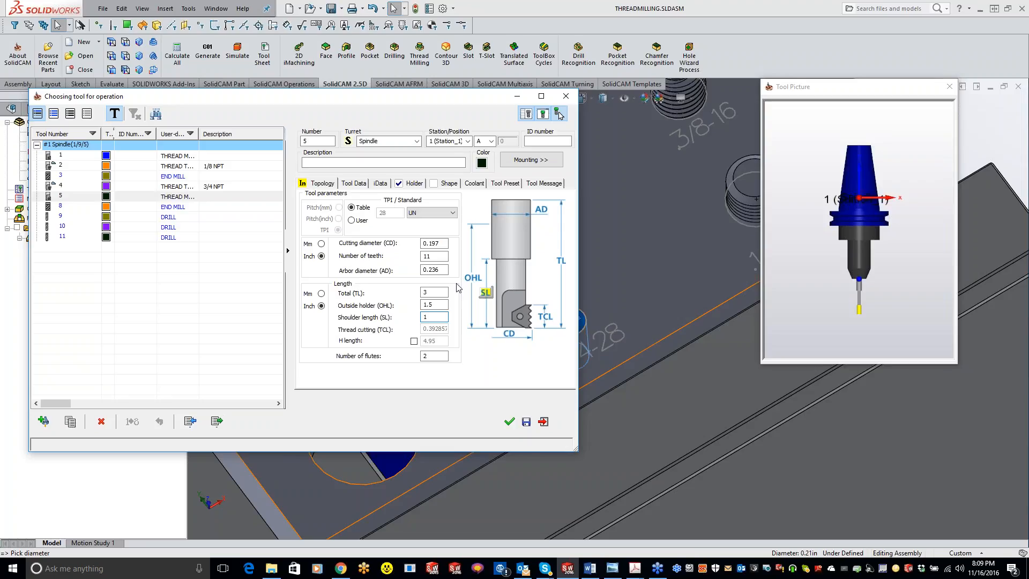
{"action": "left_click", "coordinate": [509, 421]}
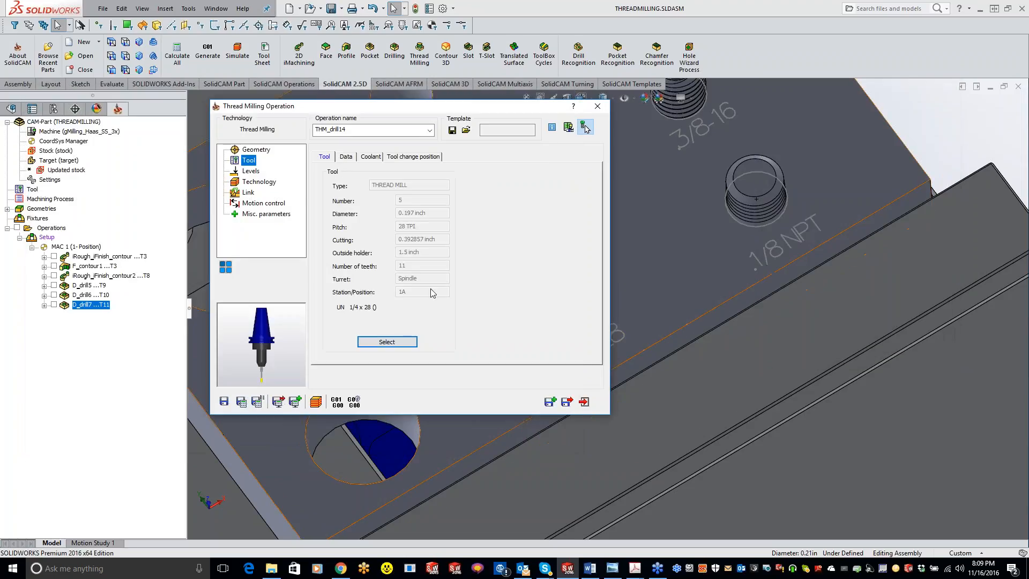
Set the thread to cut from top to bottom and enable roughing with a wall offset of 0.005.
{"action": "left_click", "coordinate": [251, 171]}
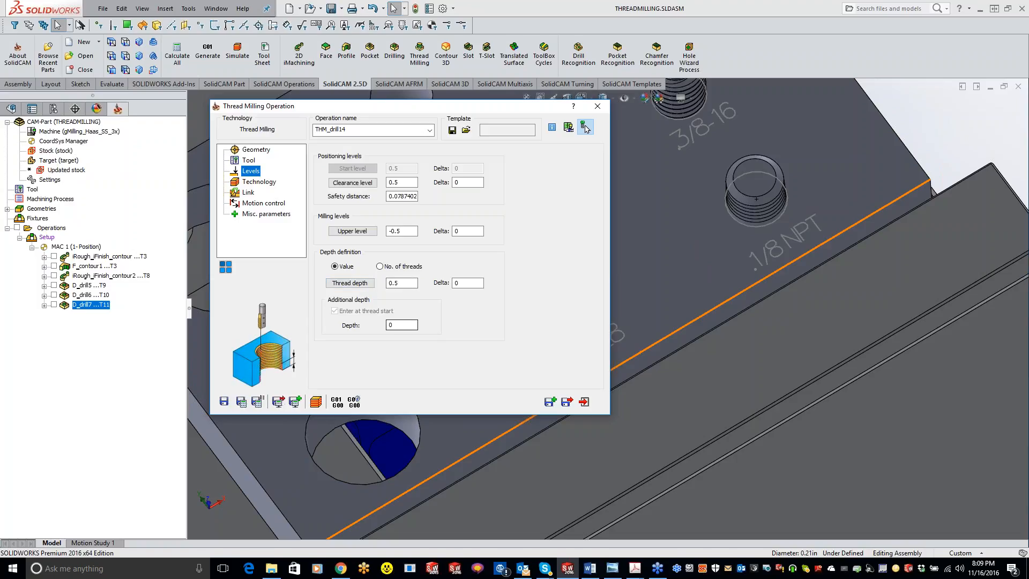
{"action": "left_click", "coordinate": [259, 182]}
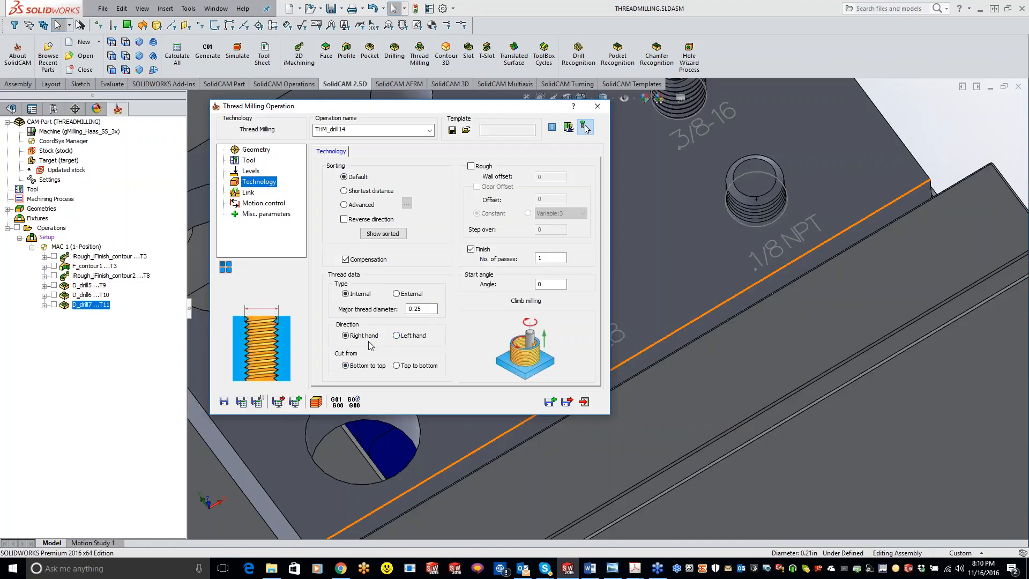
{"action": "left_click", "coordinate": [396, 365]}
{"action": "left_click", "coordinate": [473, 168]}
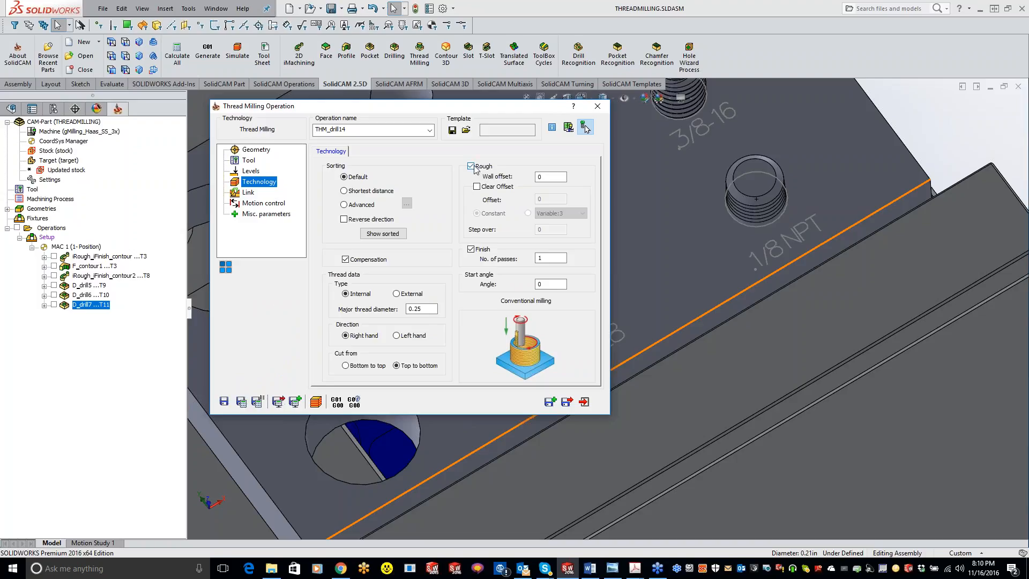
{"action": "left_click", "coordinate": [545, 178]}
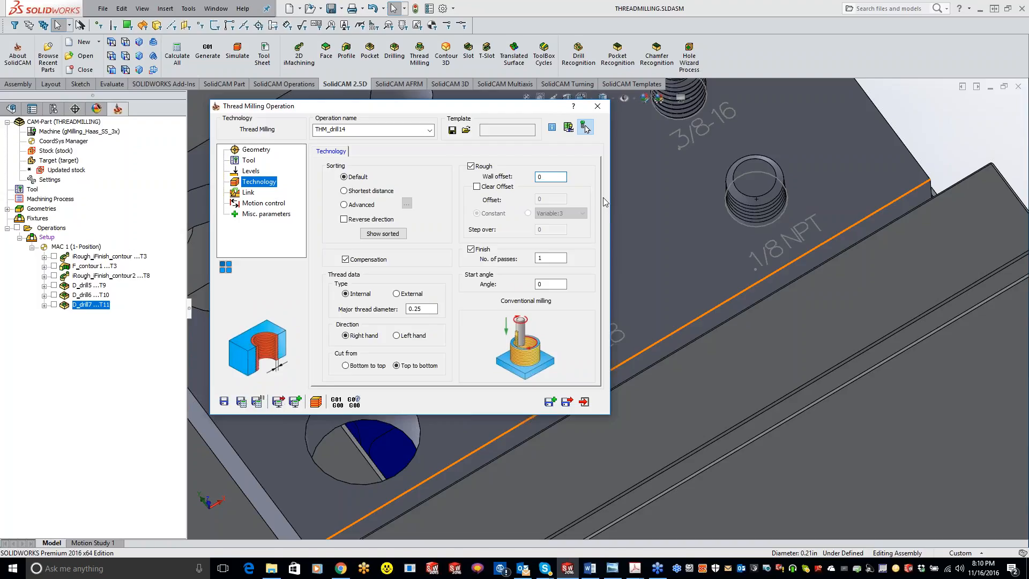
{"action": "type", "text": ".005"}
Enable a clear offset of 0.01 for roughing with a constant step over of 0.005.
{"action": "left_click", "coordinate": [477, 187]}
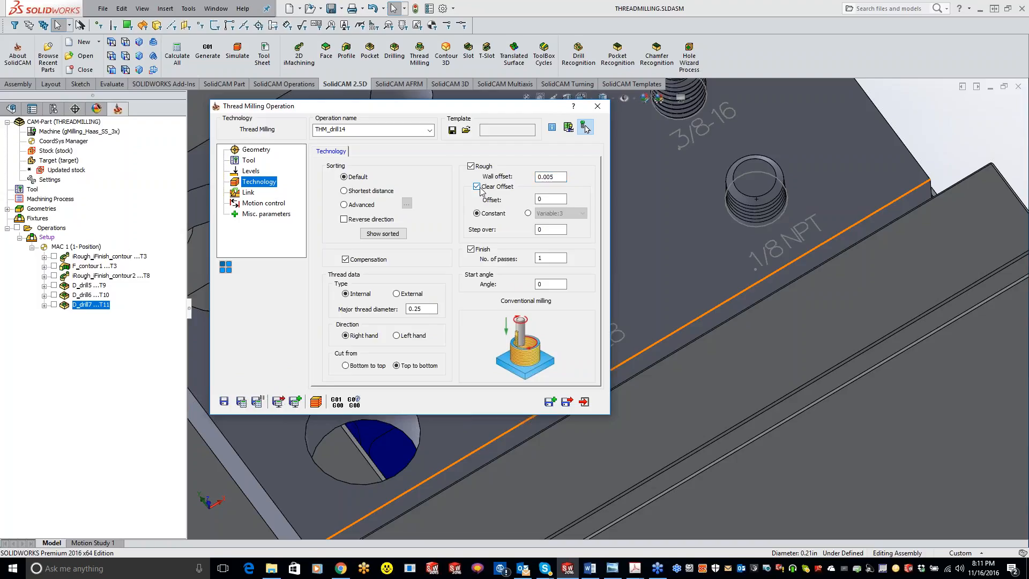
{"action": "left_click", "coordinate": [552, 199]}
{"action": "key", "text": "BackSpace"}
{"action": "type", "text": ".01"}
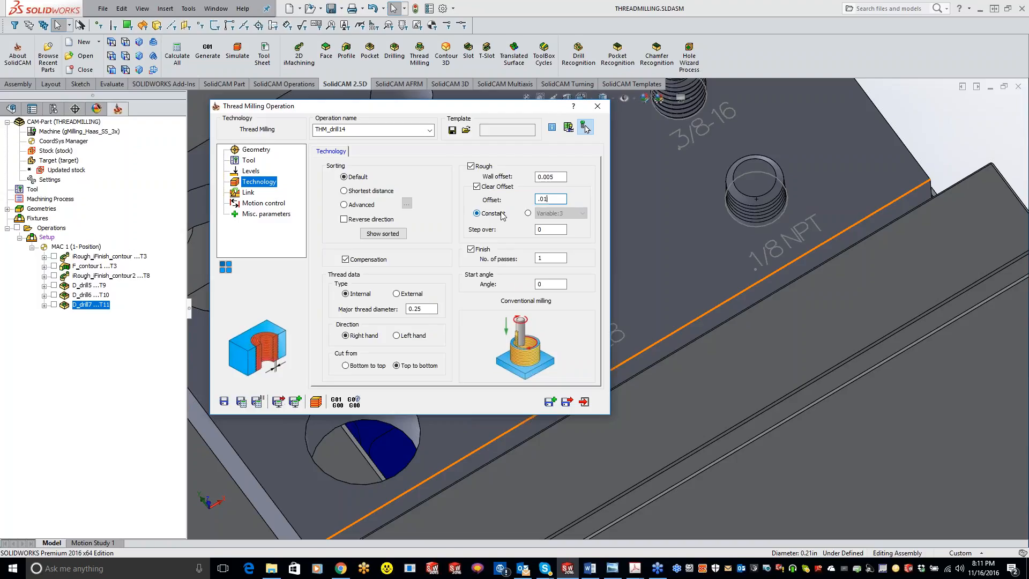
{"action": "left_click", "coordinate": [547, 229]}
{"action": "type", "text": ".005"}
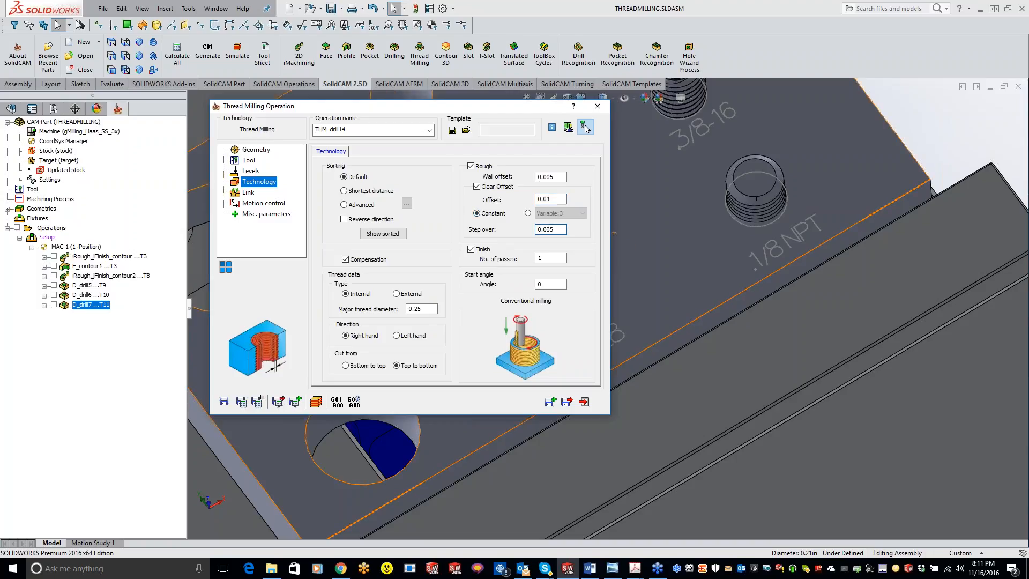
Switch the clear offset's step over to variable, choose Variable:3, and open the operation's link settings.
{"action": "left_click", "coordinate": [529, 214]}
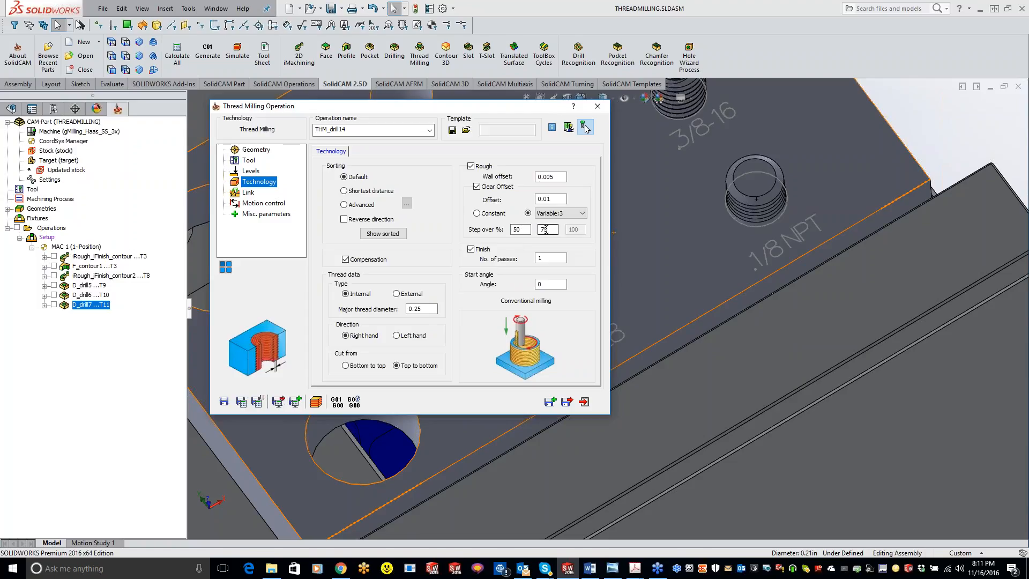
{"action": "left_click", "coordinate": [582, 213]}
{"action": "left_click", "coordinate": [576, 222]}
{"action": "left_click", "coordinate": [570, 216]}
{"action": "left_click", "coordinate": [549, 223]}
{"action": "left_click", "coordinate": [564, 217]}
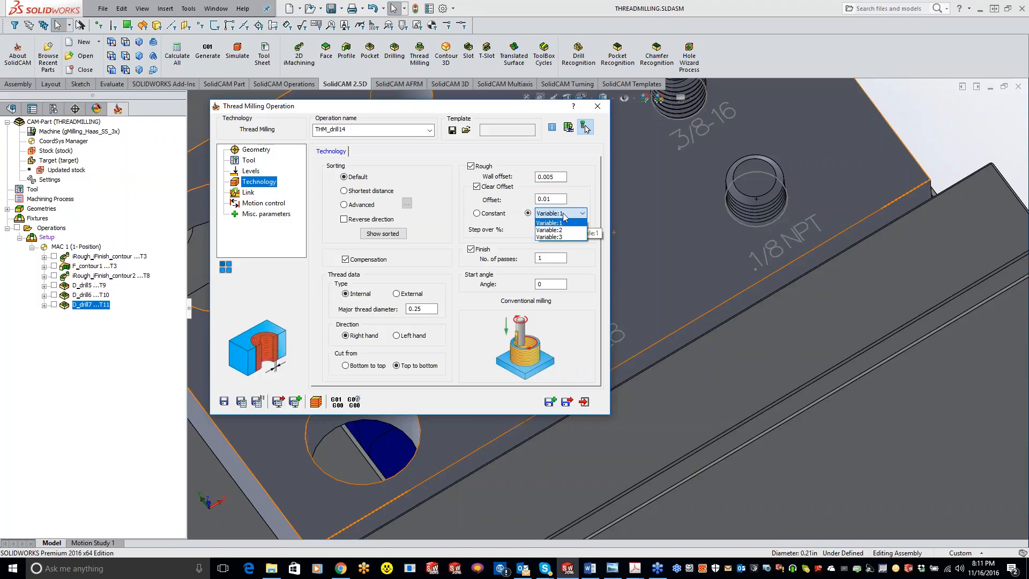
{"action": "left_click", "coordinate": [558, 241]}
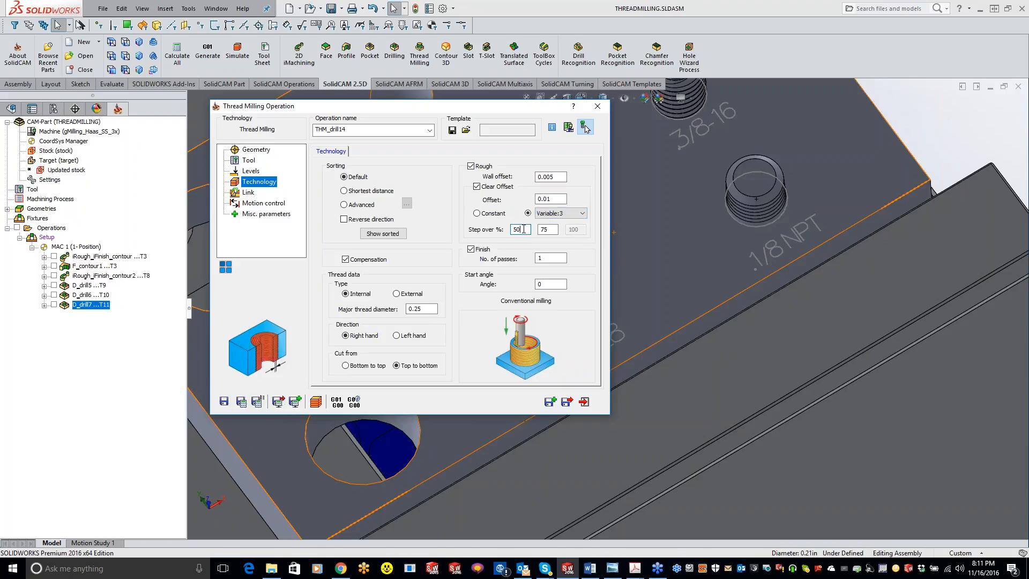
{"action": "left_click", "coordinate": [548, 231]}
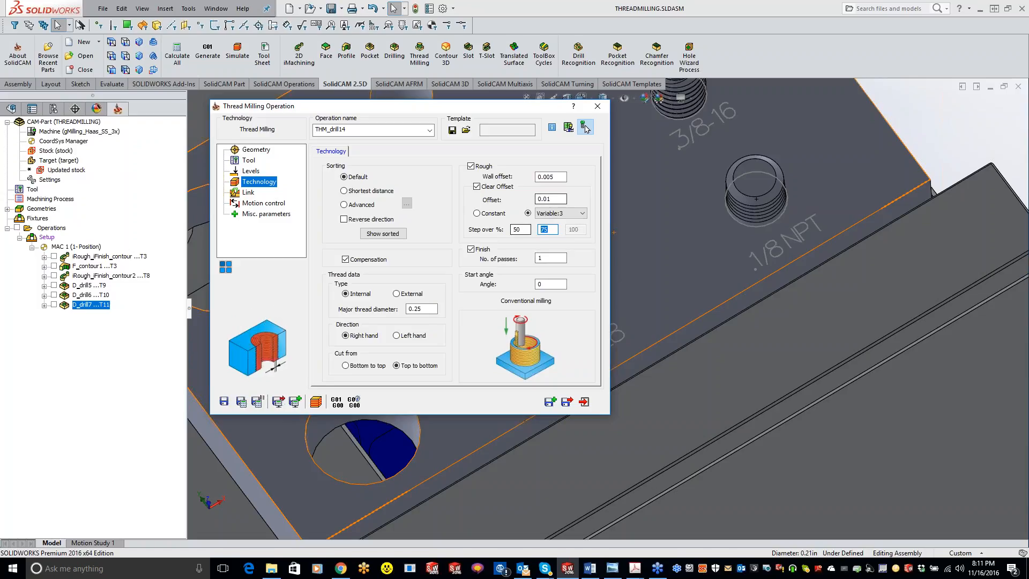
{"action": "left_click", "coordinate": [547, 283]}
{"action": "left_click", "coordinate": [246, 193]}
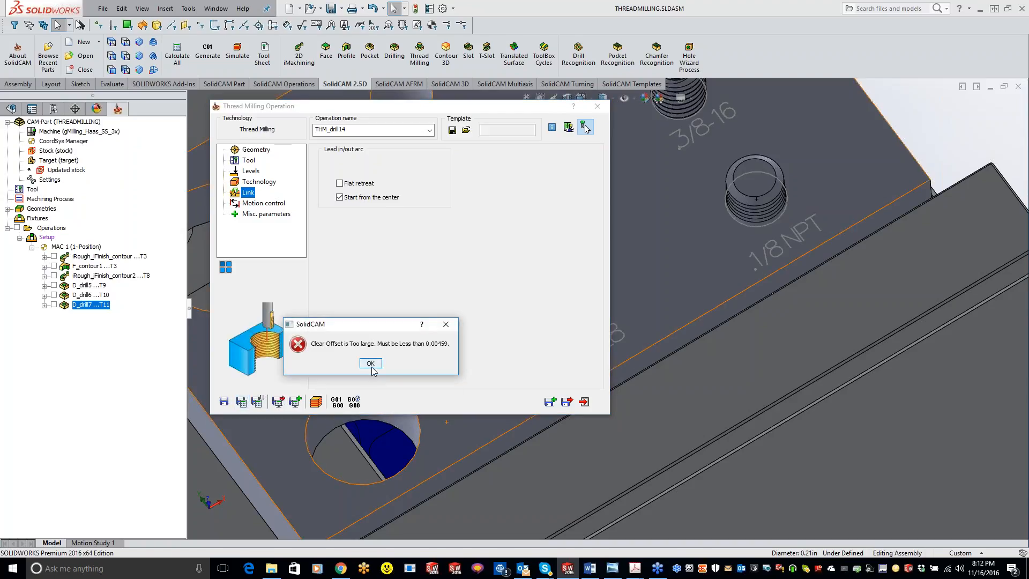
{"action": "left_click", "coordinate": [371, 363]}
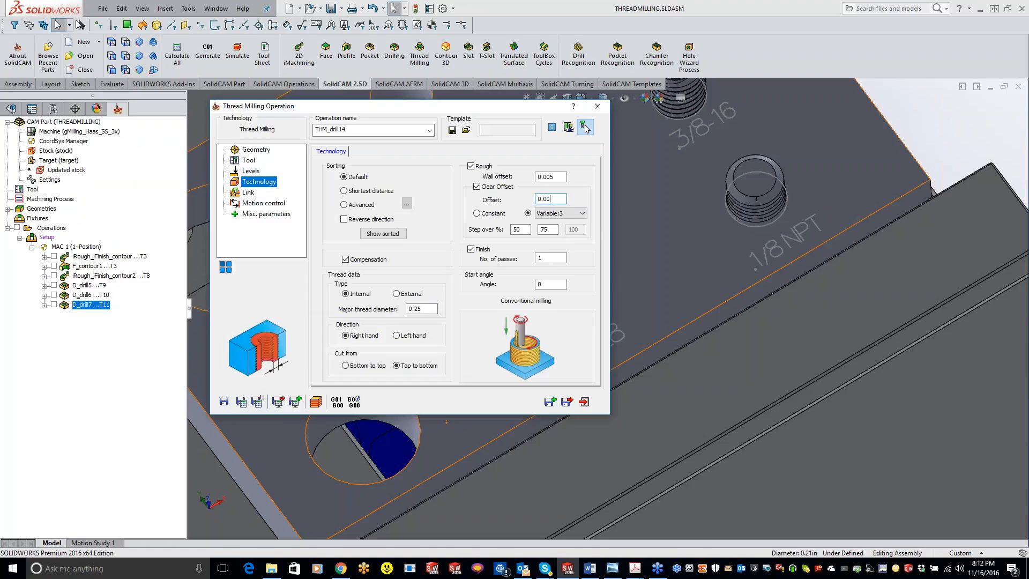
Set the rough wall offset to 0.001 and the clear offset to 0.005 with constant step over, and try calculating the operation.
{"action": "left_click", "coordinate": [551, 177]}
{"action": "left_click", "coordinate": [550, 177]}
{"action": "left_click", "coordinate": [246, 400]}
{"action": "left_click", "coordinate": [375, 361]}
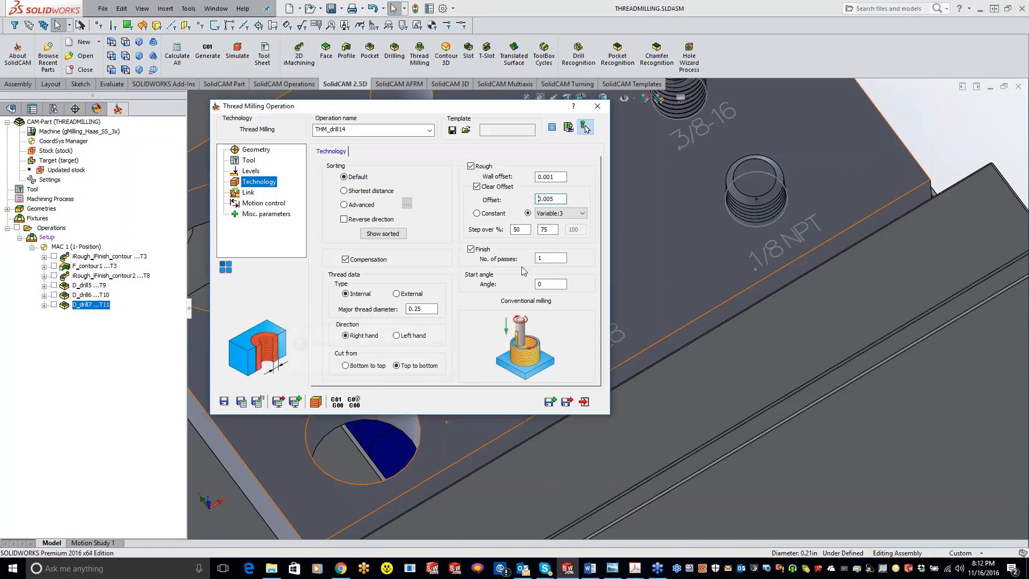
{"action": "left_click", "coordinate": [477, 213]}
{"action": "left_click", "coordinate": [242, 406]}
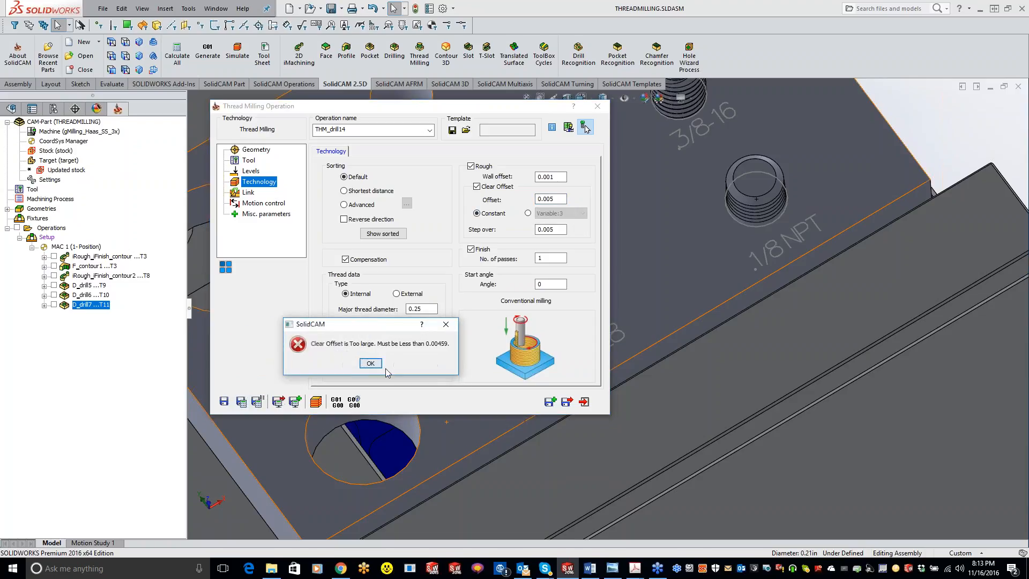
{"action": "left_click", "coordinate": [371, 366]}
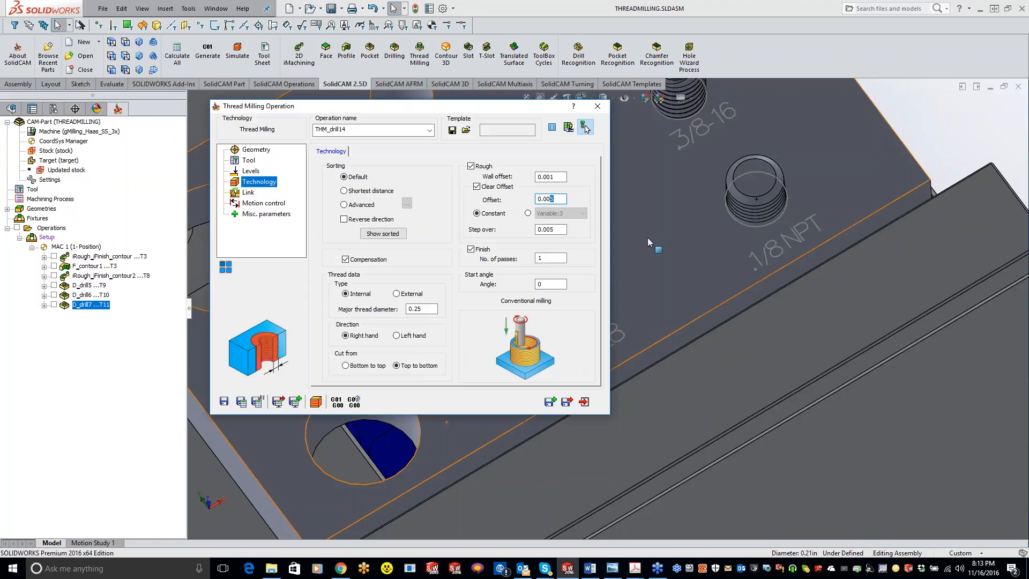
Try to calculate the operation with the clear offset reduced to 0.004 and to 0.001.
{"action": "type", "text": "4"}
{"action": "left_click", "coordinate": [241, 402]}
{"action": "left_click", "coordinate": [371, 363]}
{"action": "left_click", "coordinate": [241, 401]}
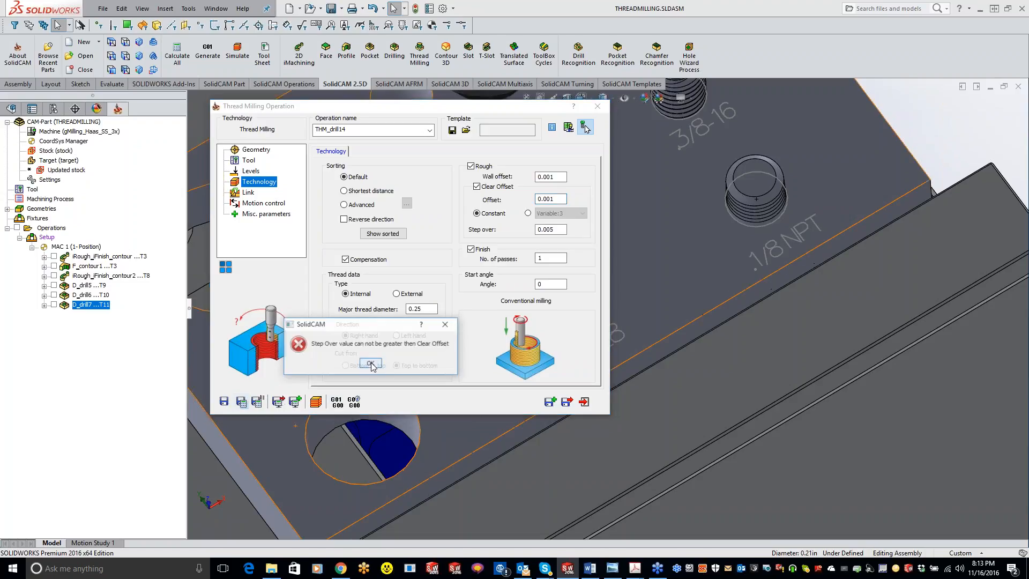
{"action": "left_click", "coordinate": [370, 364]}
Turn off the clear offset, and save and calculate the thread milling operation.
{"action": "left_click", "coordinate": [476, 187]}
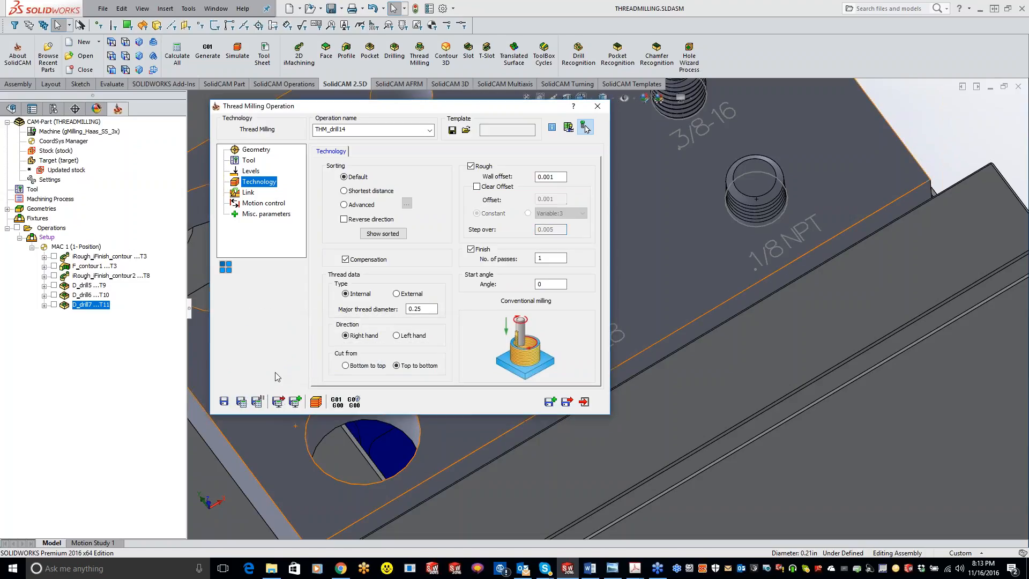
{"action": "left_click", "coordinate": [256, 403]}
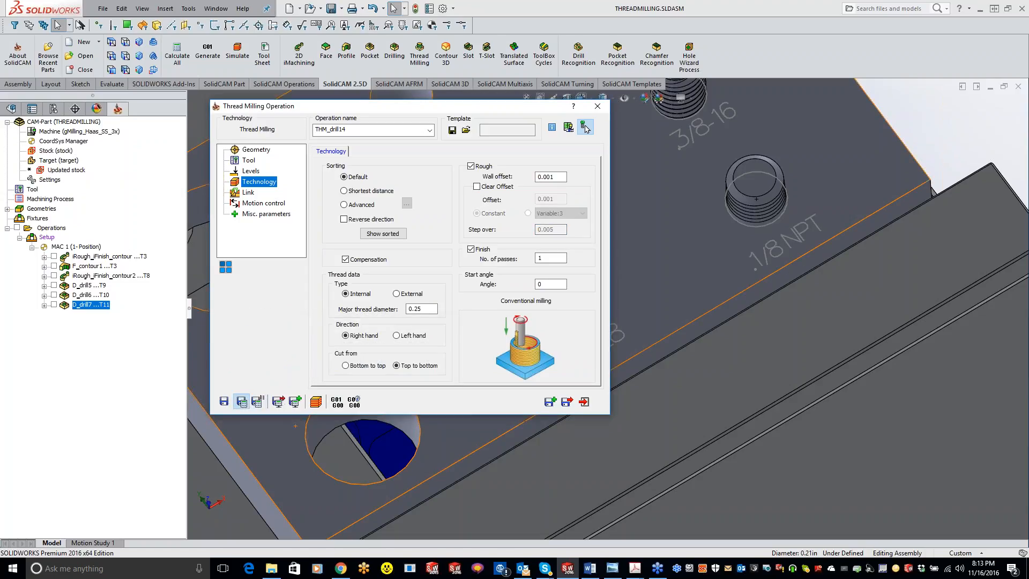
Examine the calculated thread milling toolpath in the 1/4-28 hole up close.
{"action": "double_click", "coordinate": [440, 112]}
{"action": "mouse_move", "coordinate": [648, 294]}
{"action": "middle_mouse_down"}
{"action": "mouse_move", "coordinate": [654, 347]}
{"action": "mouse_move", "coordinate": [650, 299]}
{"action": "middle_mouse_up"}
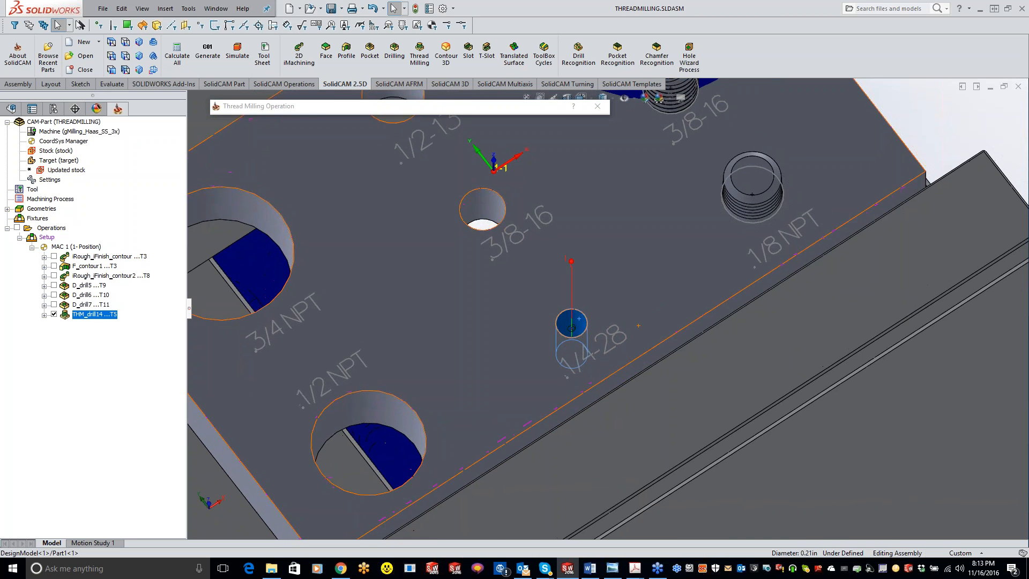
{"action": "scroll", "coordinate": [593, 311], "scroll_direction": "down", "scroll_amount": 5}
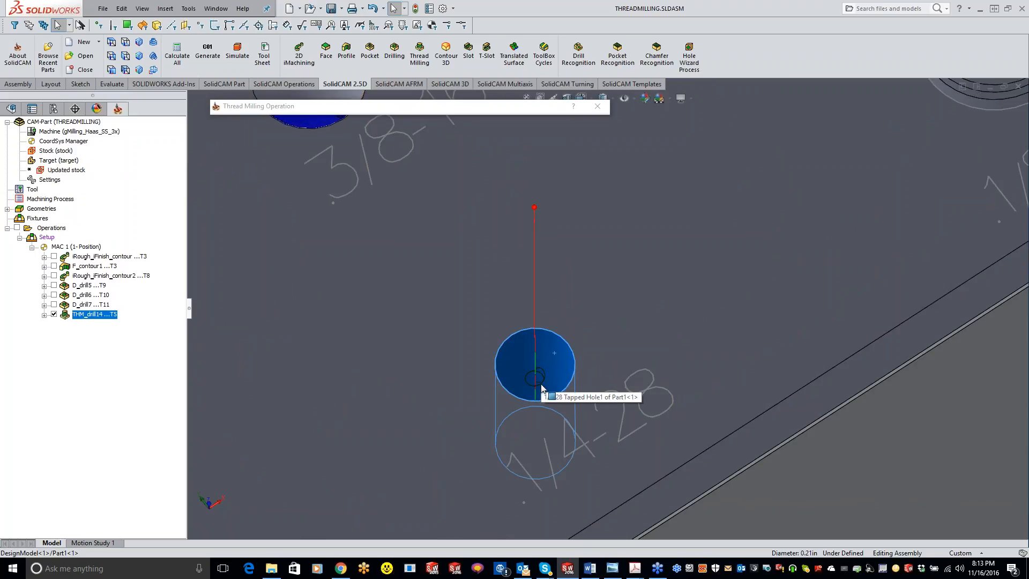
{"action": "middle_click_drag", "start_coordinate": [620, 348], "coordinate": [618, 373]}
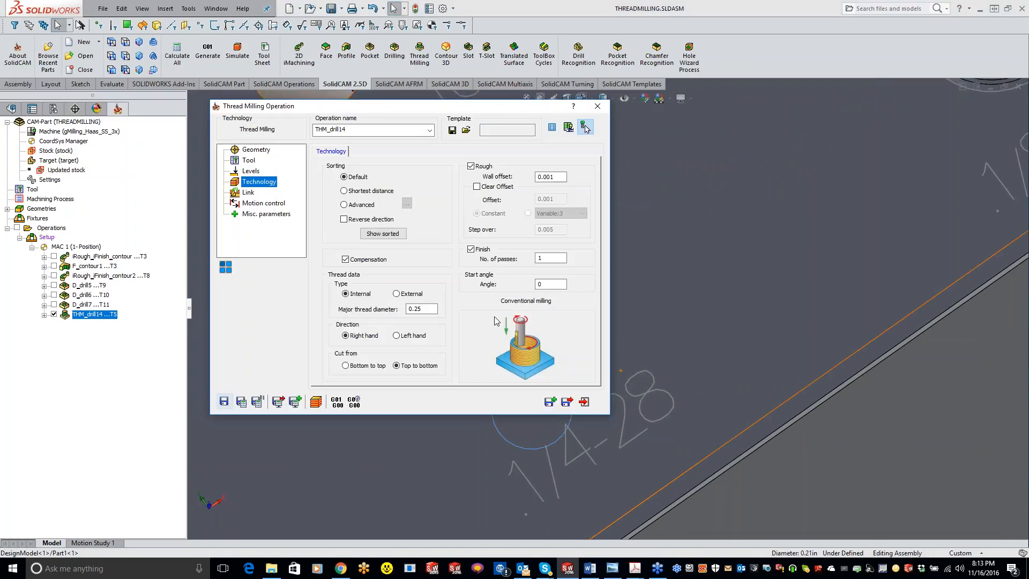
Simulate the thread milling operation in SolidVerify step by step and inspect the machined 1/4-28 hole.
{"action": "left_click", "coordinate": [316, 401]}
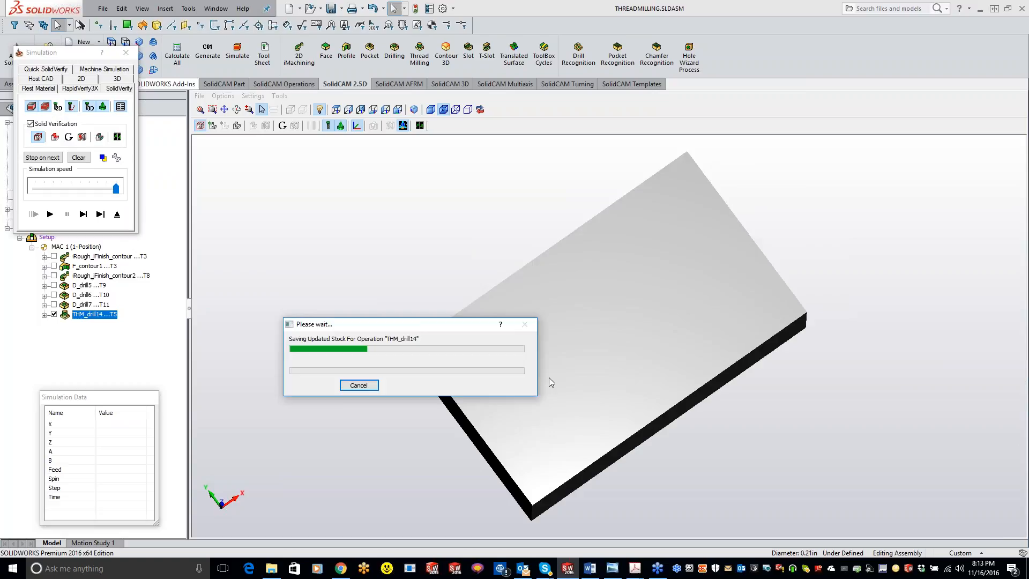
{"action": "left_click", "coordinate": [83, 214]}
{"action": "left_click", "coordinate": [82, 214]}
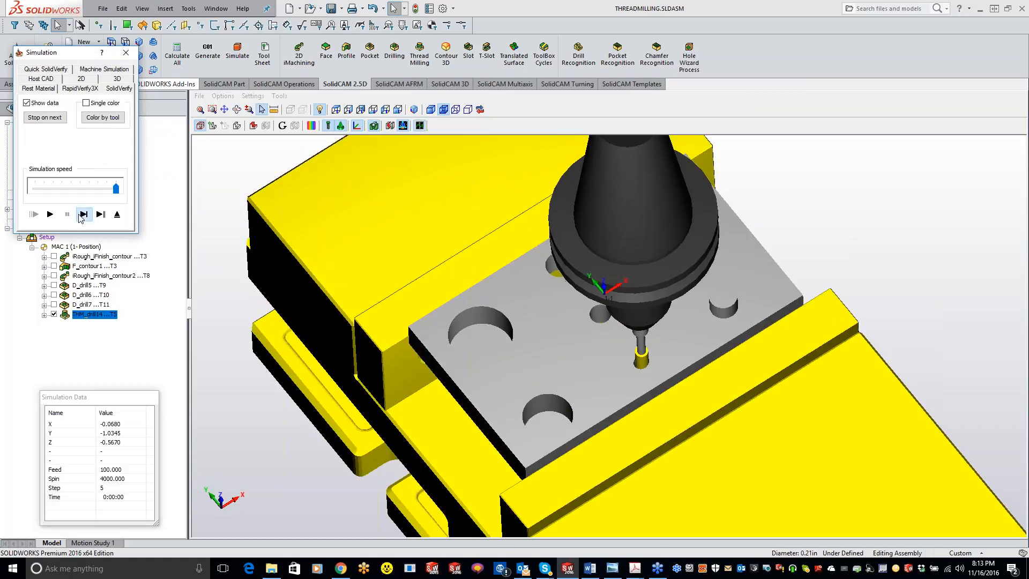
{"action": "left_click", "coordinate": [82, 214]}
{"action": "left_click", "coordinate": [82, 214]}
{"action": "left_click", "coordinate": [80, 215]}
{"action": "left_click", "coordinate": [82, 215]}
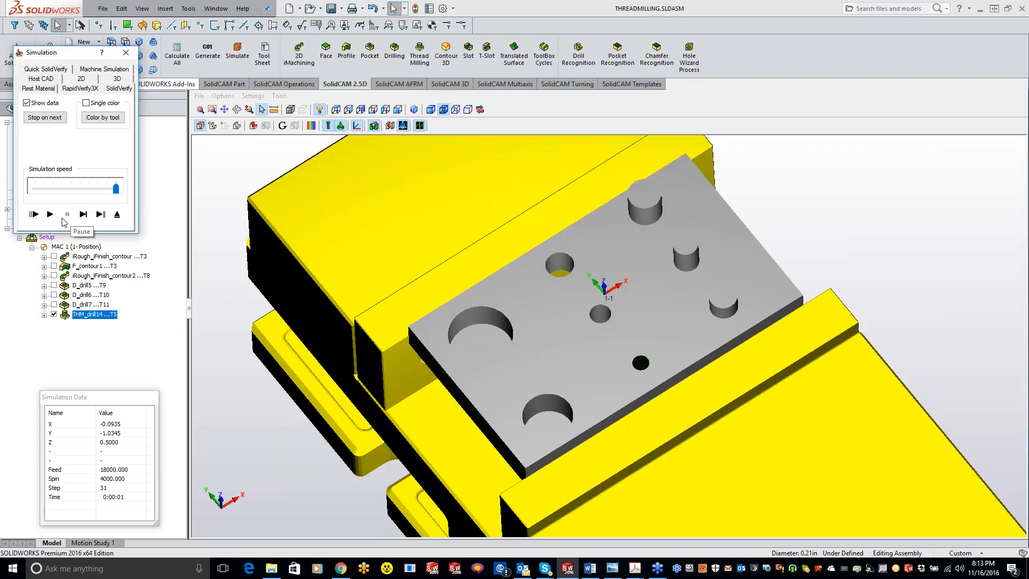
{"action": "middle_click_drag", "start_coordinate": [656, 360], "coordinate": [664, 360]}
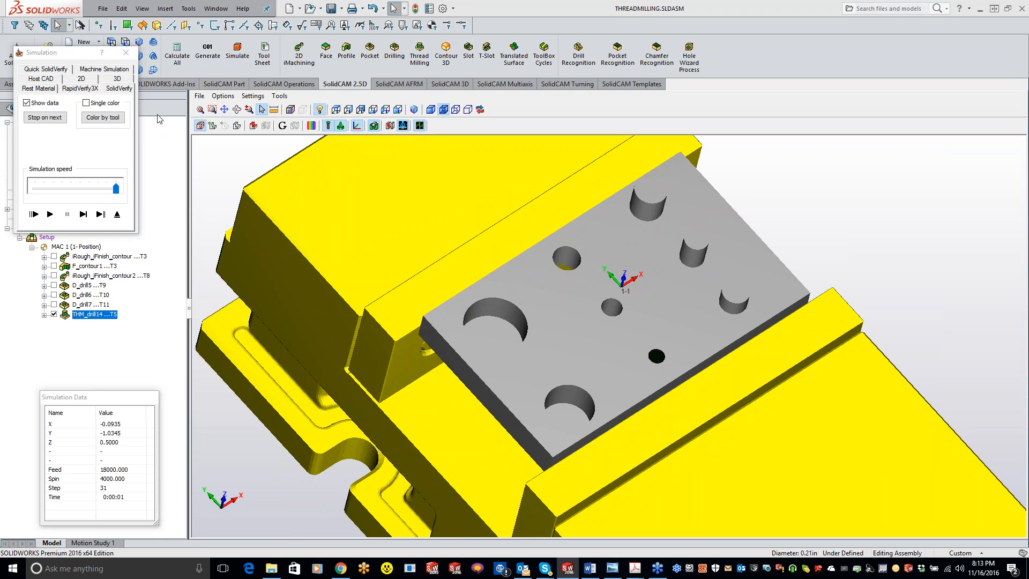
Step the SolidVerify simulation, view the thread mill and holder over the plate from the side, and close the simulation and thread milling operation.
{"action": "left_click", "coordinate": [83, 214]}
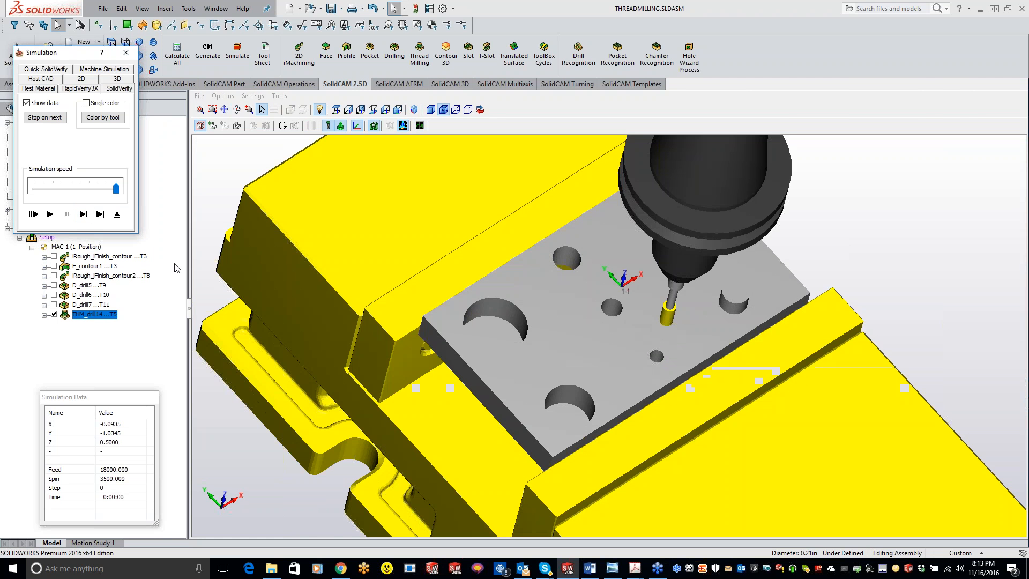
{"action": "middle_click_drag", "start_coordinate": [672, 383], "coordinate": [638, 373]}
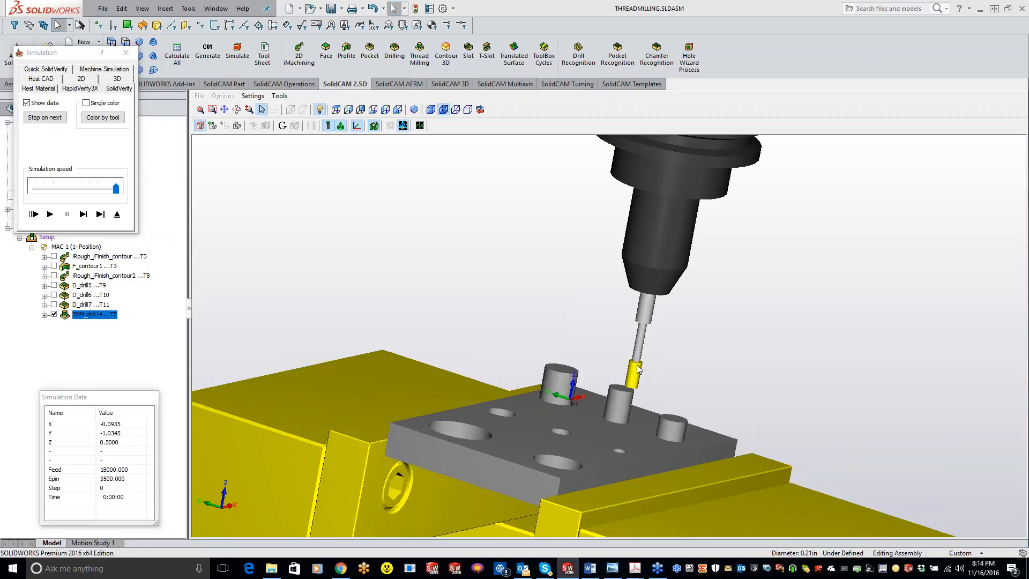
{"action": "left_click", "coordinate": [126, 52]}
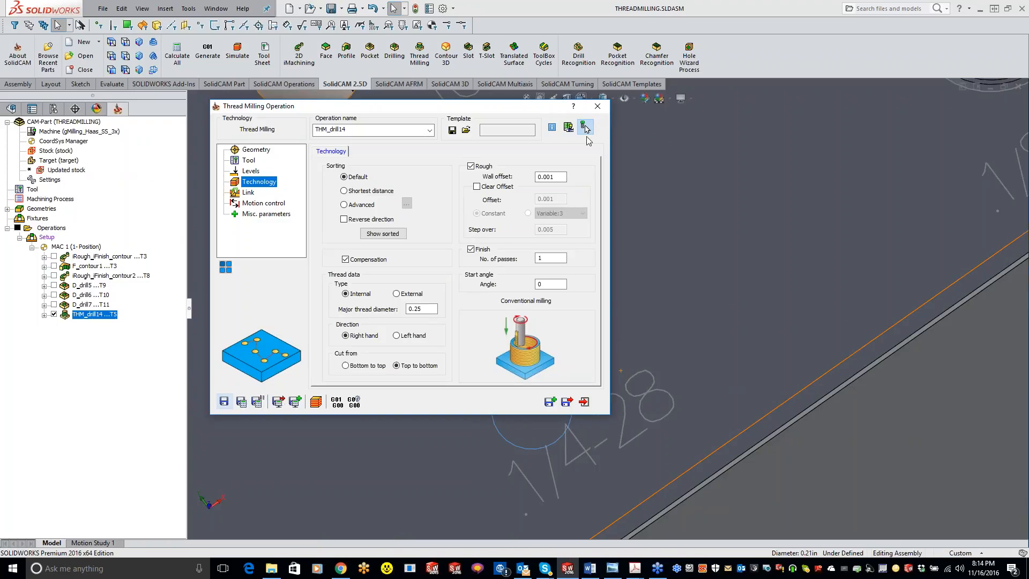
{"action": "left_click", "coordinate": [598, 105]}
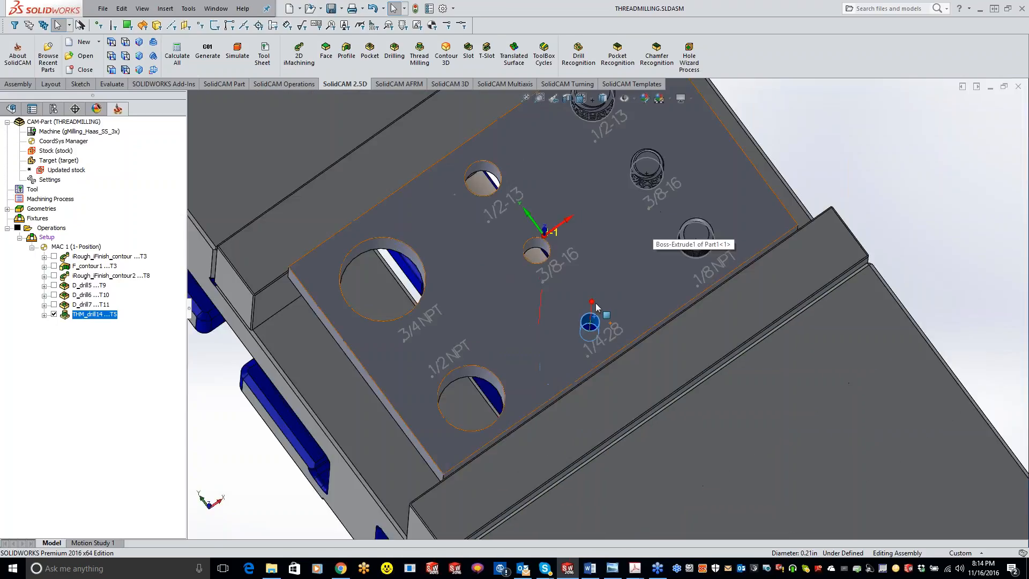
Add a Single point Z probe operation with its point geometry picked on the plate's top face.
{"action": "right_click", "coordinate": [63, 232]}
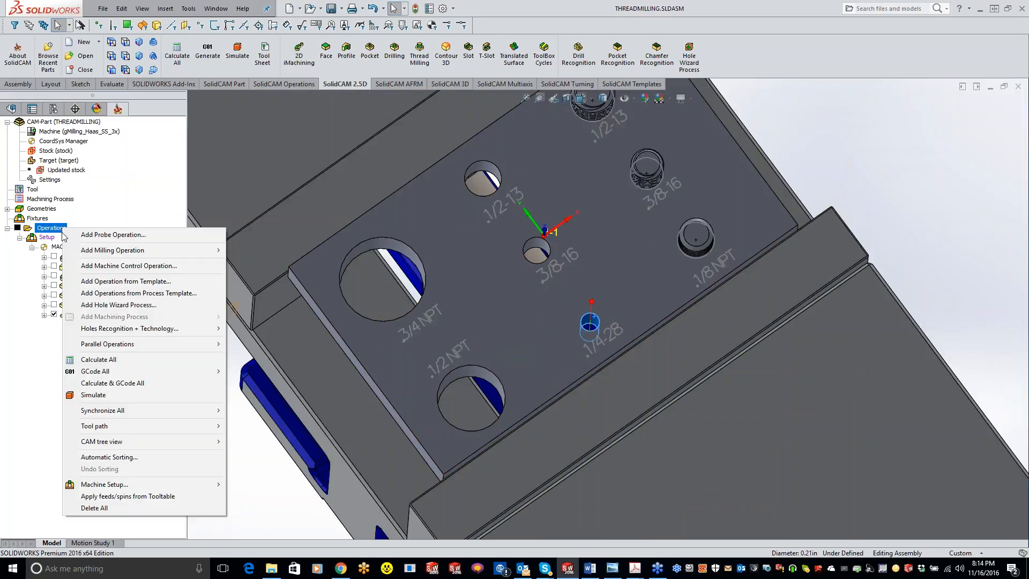
{"action": "left_click", "coordinate": [69, 234]}
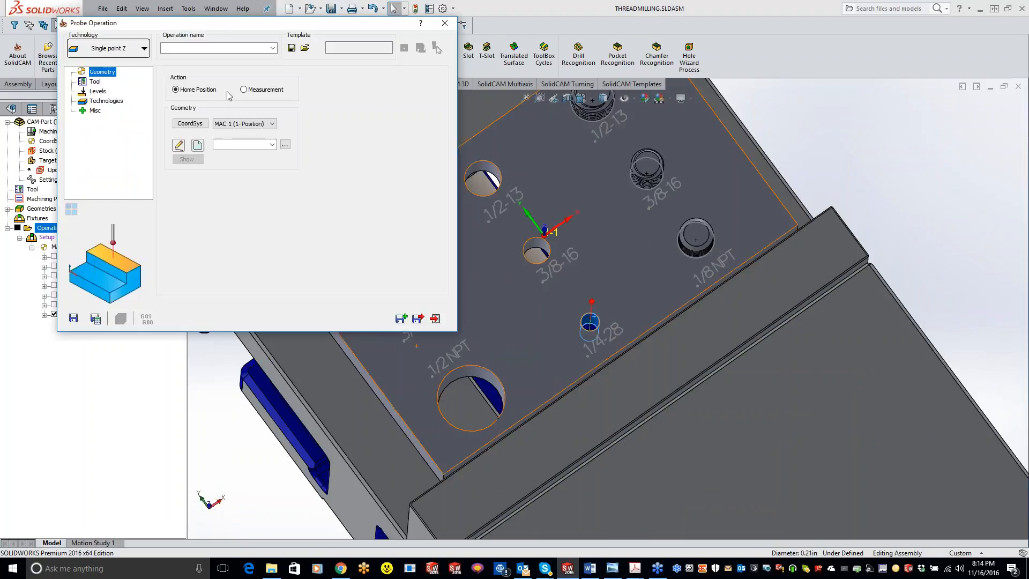
{"action": "left_click", "coordinate": [198, 145]}
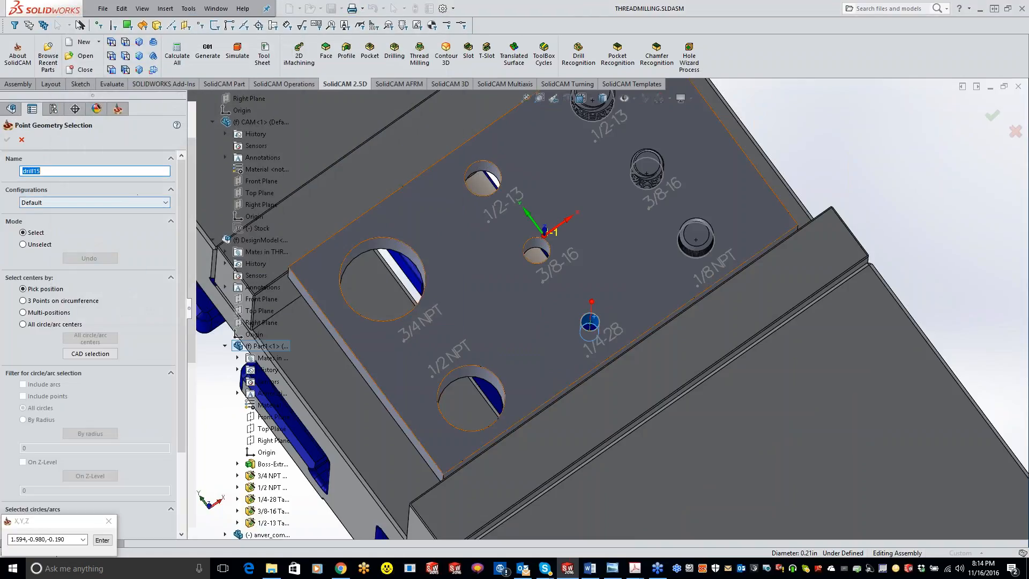
{"action": "left_click", "coordinate": [503, 276]}
{"action": "left_click", "coordinate": [7, 140]}
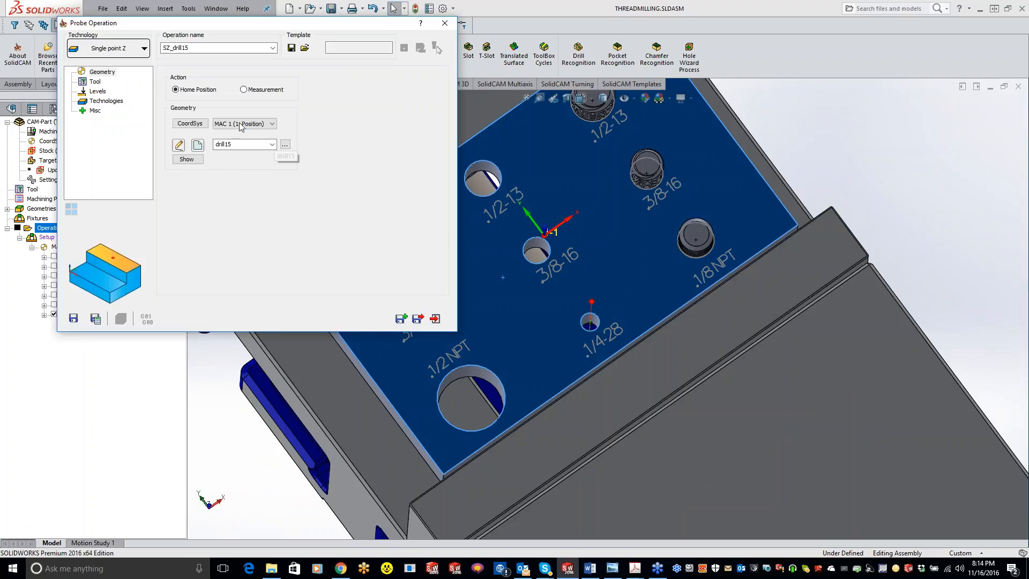
Replace the probe operation's geometry with a new point on the top face of the 1/2-13 screw.
{"action": "middle_click_drag", "start_coordinate": [528, 167], "coordinate": [681, 137]}
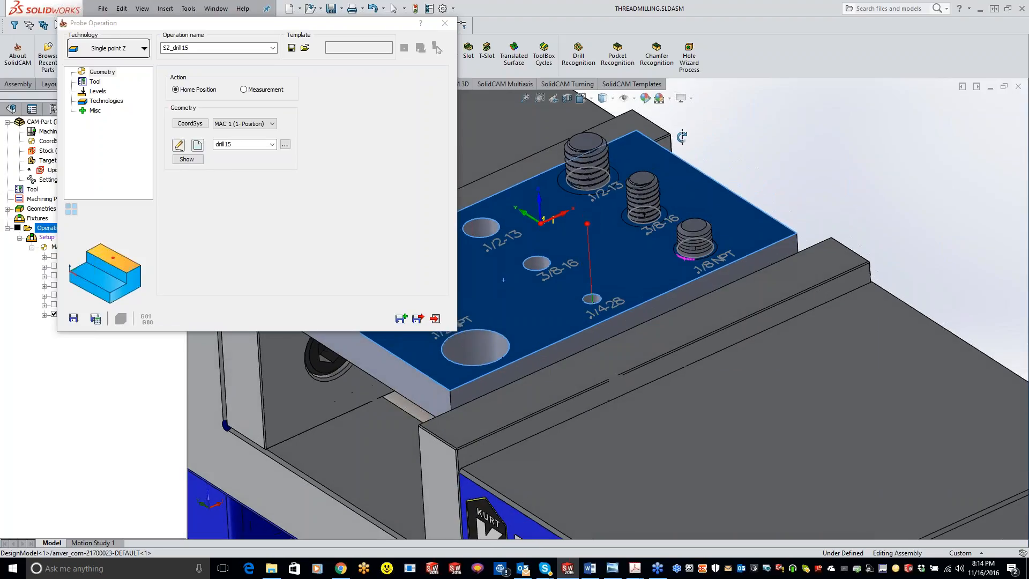
{"action": "left_click", "coordinate": [198, 145]}
{"action": "left_click", "coordinate": [589, 141]}
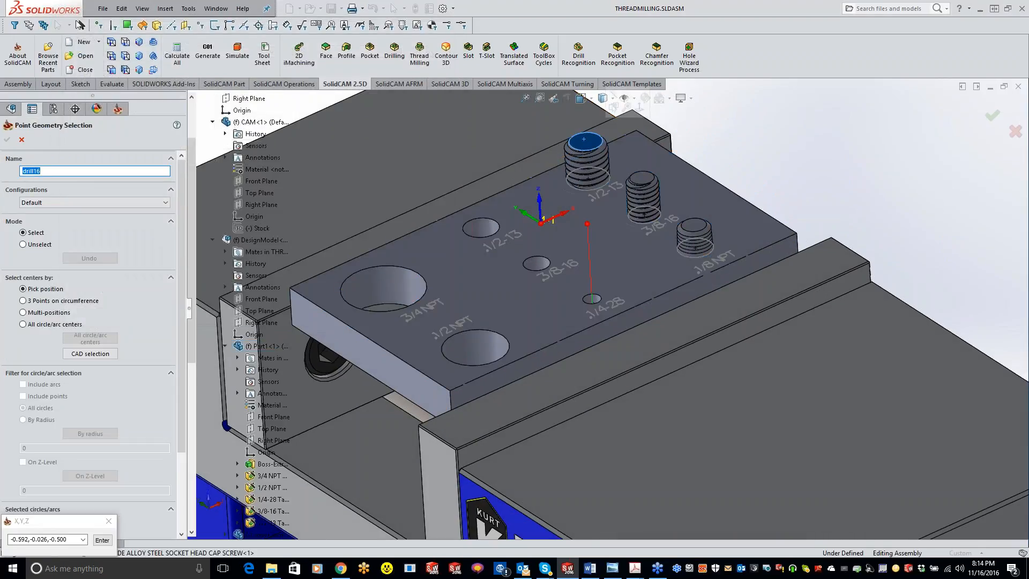
{"action": "left_click", "coordinate": [7, 140]}
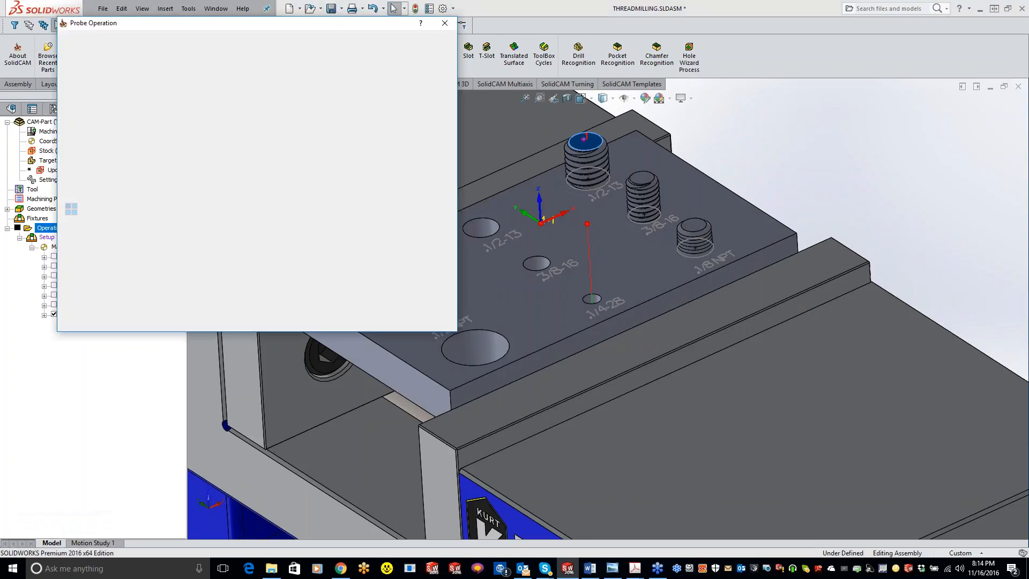
Add a new probe tool to the tool table and assign it to the Single point Z operation.
{"action": "left_click", "coordinate": [96, 86]}
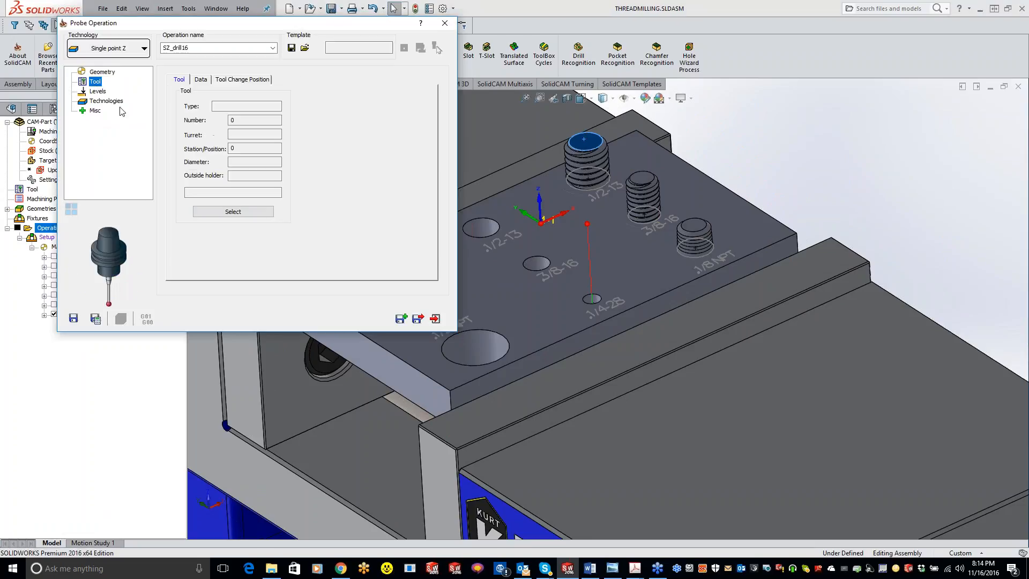
{"action": "left_click", "coordinate": [233, 213]}
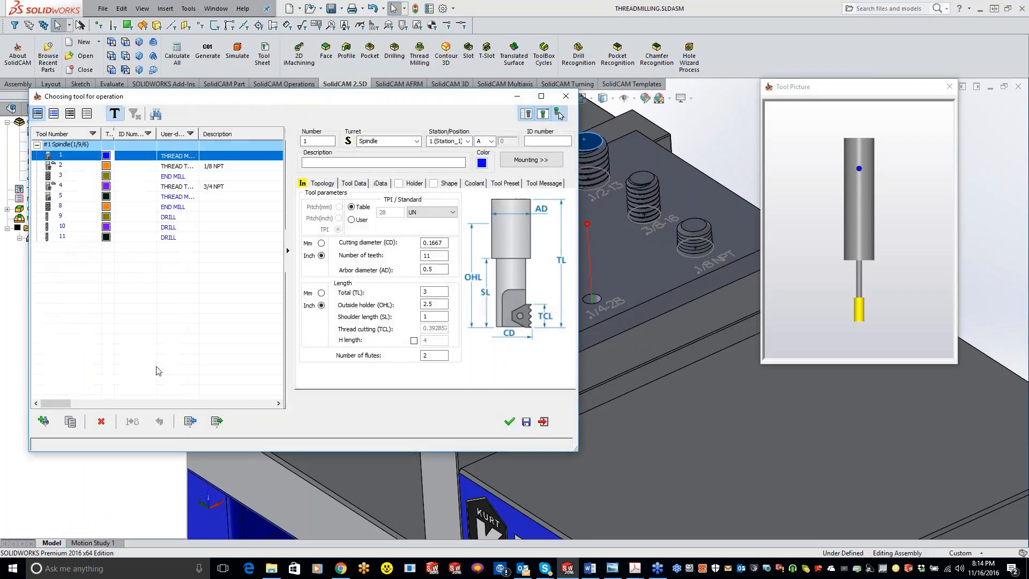
{"action": "left_click", "coordinate": [44, 421]}
{"action": "left_click", "coordinate": [509, 423]}
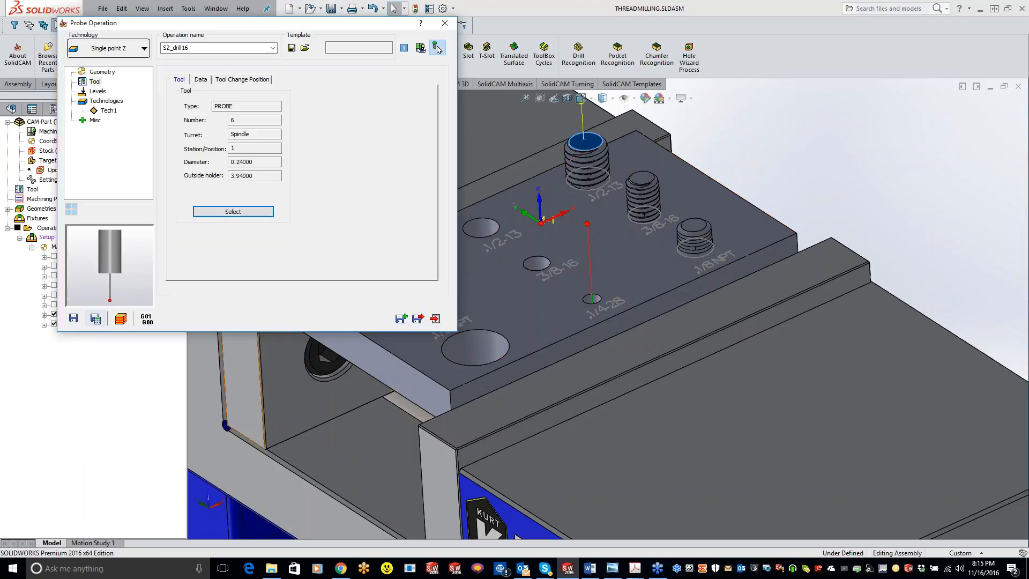
Save and copy the probe operation, and change the copy to Boss technology with a contour along the plate's lower edge.
{"action": "left_click", "coordinate": [400, 321]}
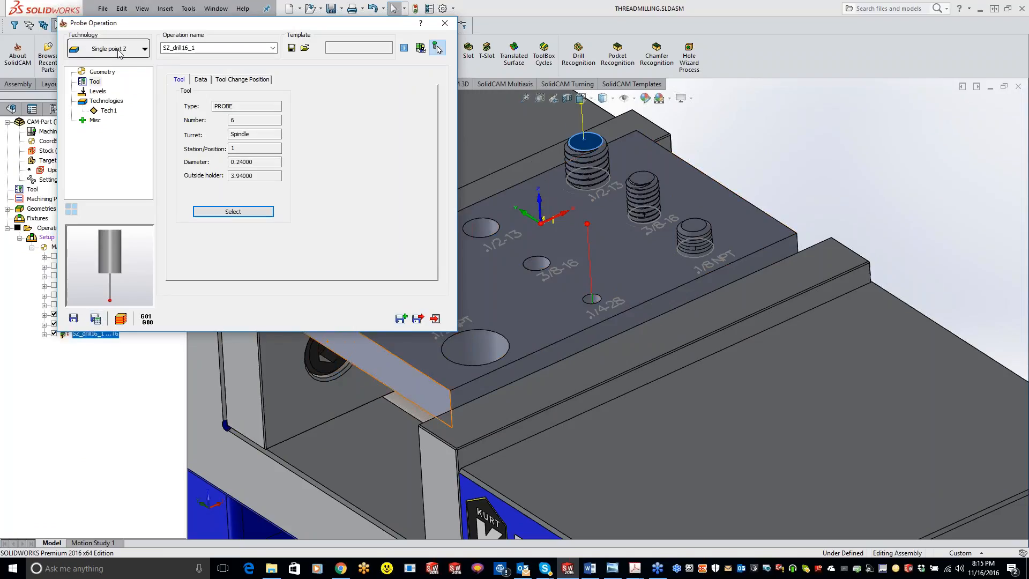
{"action": "left_click", "coordinate": [119, 52]}
{"action": "left_click", "coordinate": [104, 164]}
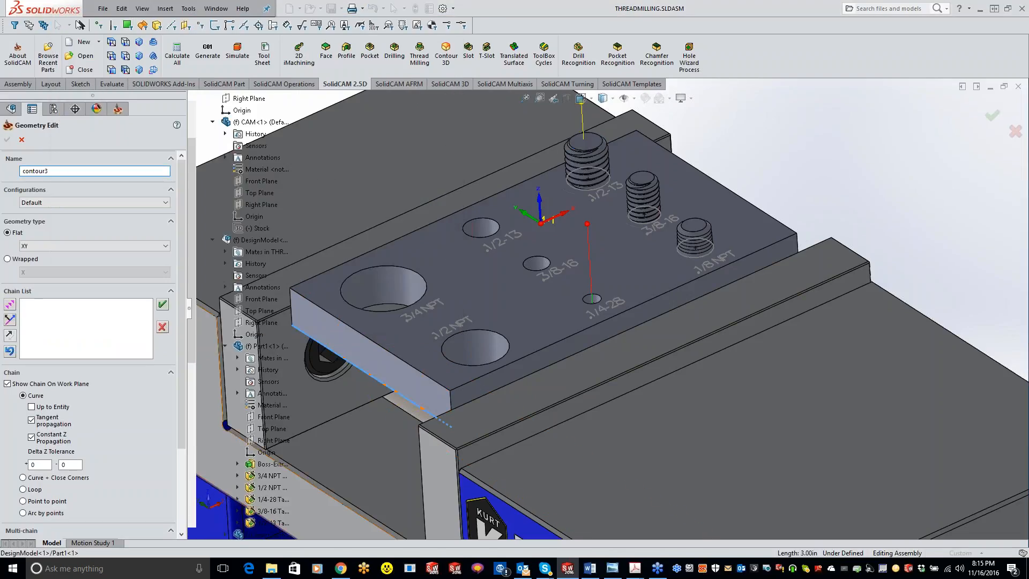
{"action": "left_click", "coordinate": [7, 140]}
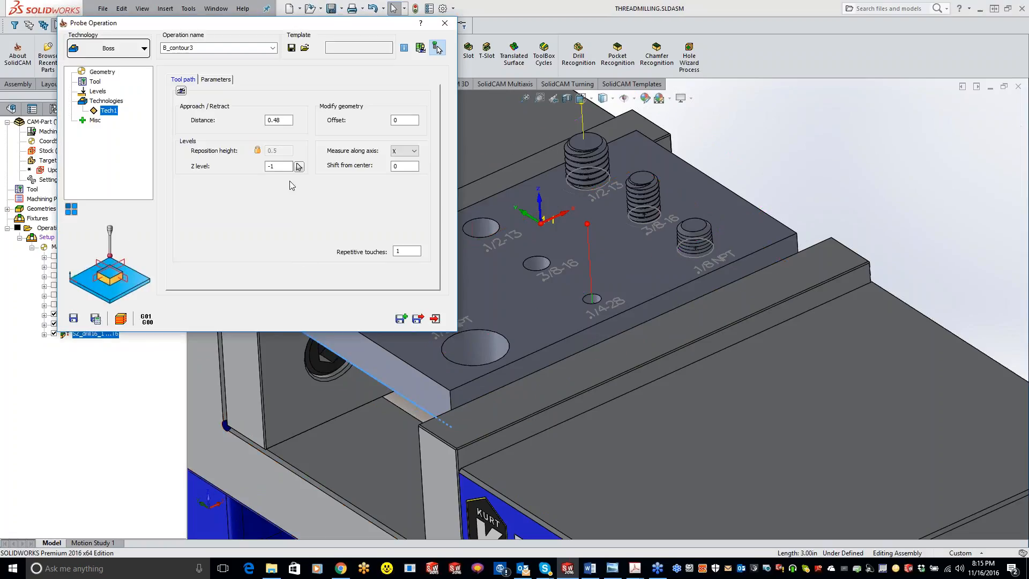
Preview the Boss probing path and set it to measure along X & Y.
{"action": "left_click", "coordinate": [278, 166]}
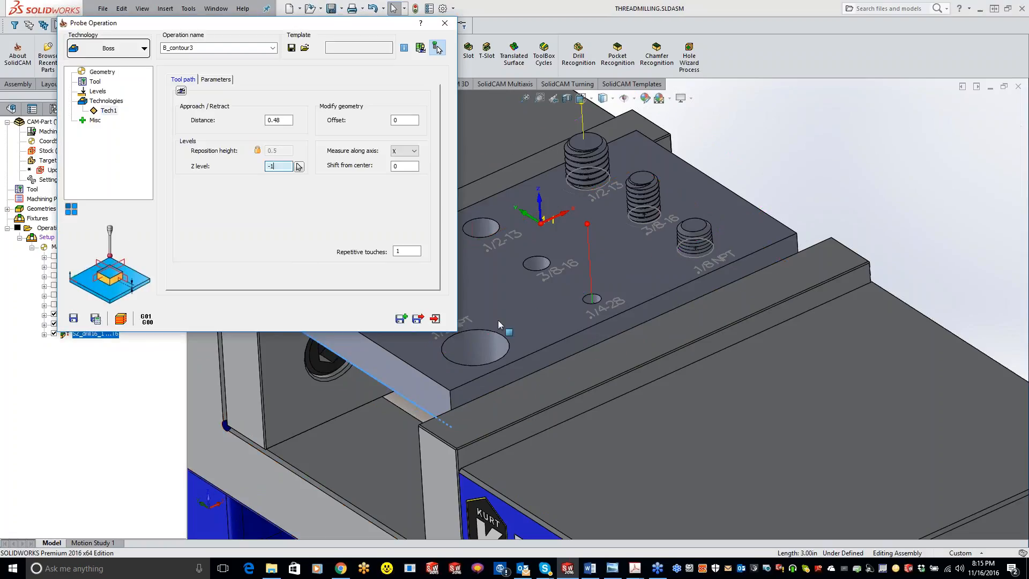
{"action": "left_click", "coordinate": [181, 90]}
{"action": "left_click", "coordinate": [405, 151]}
{"action": "left_click", "coordinate": [407, 174]}
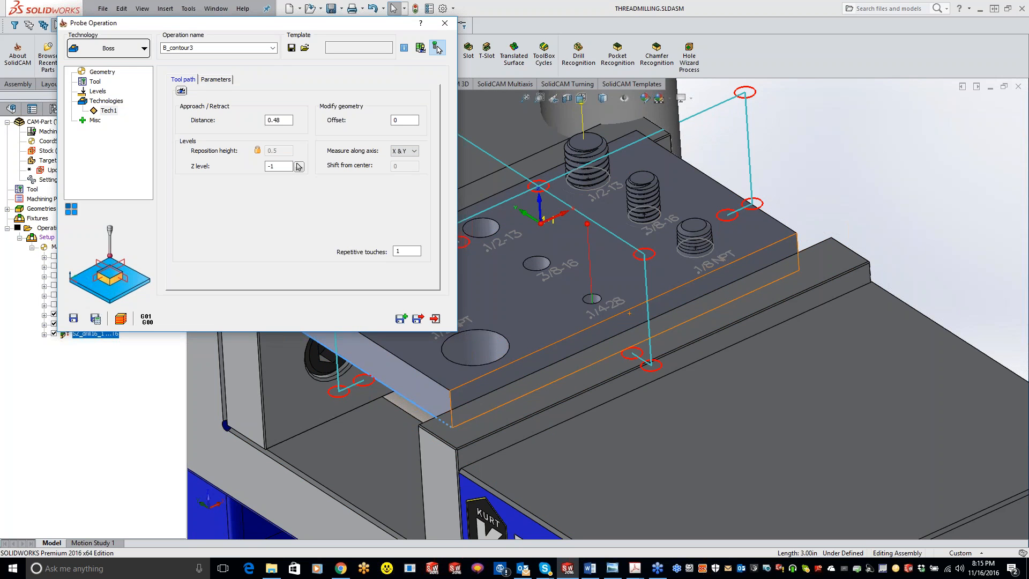
{"action": "middle_click_drag", "start_coordinate": [617, 263], "coordinate": [694, 203]}
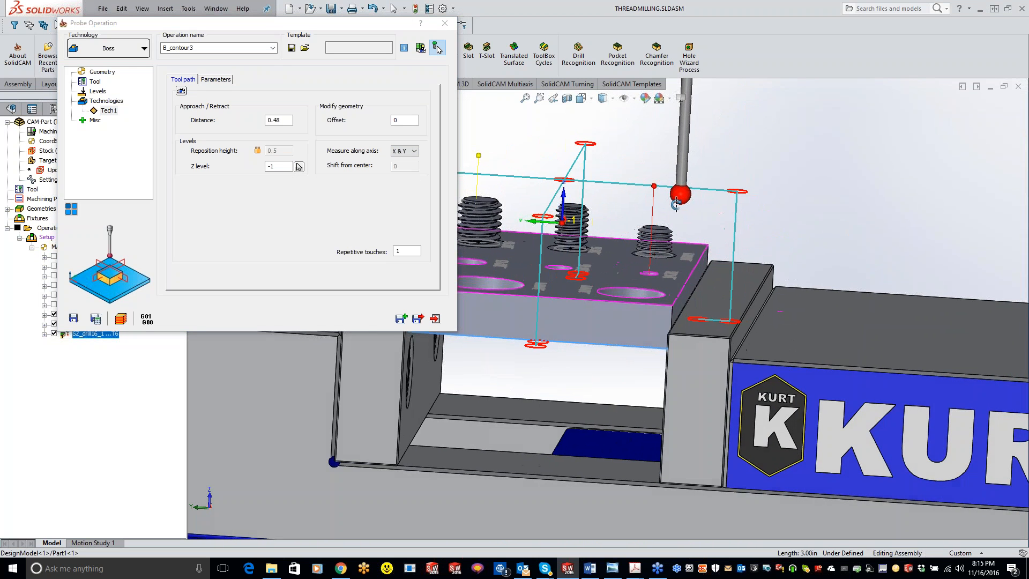
Raise the Boss probing Z level to -0.37008, save and calculate the operation, and close it.
{"action": "double_click", "coordinate": [283, 166]}
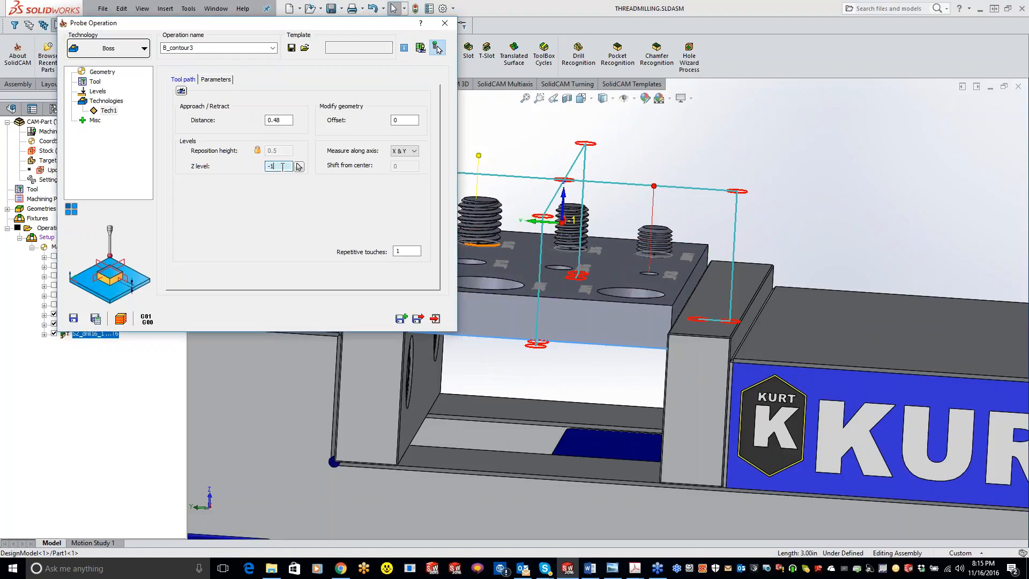
{"action": "scroll", "coordinate": [283, 167], "scroll_direction": "up", "scroll_amount": 9}
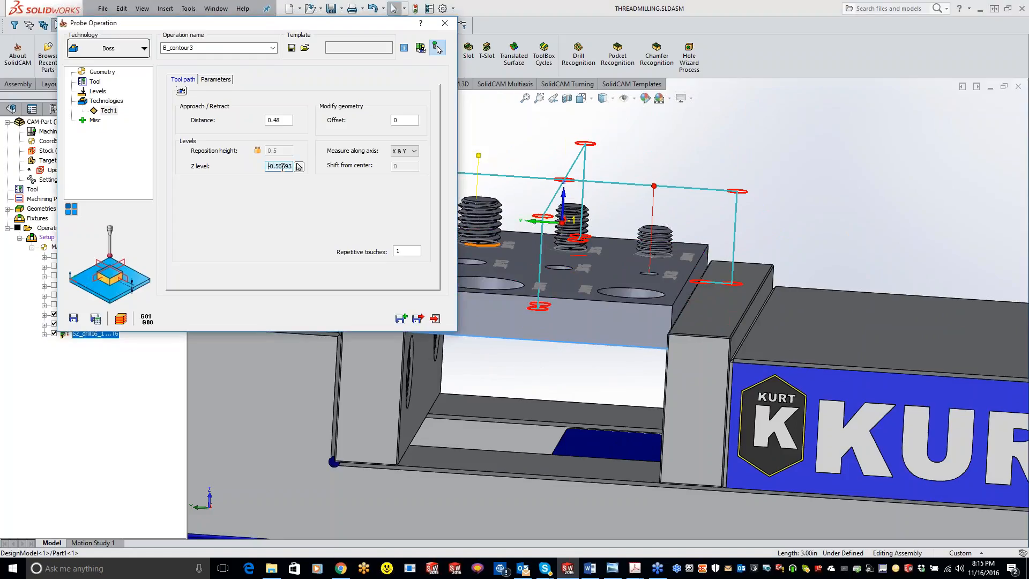
{"action": "scroll", "coordinate": [748, 319], "scroll_direction": "up", "scroll_amount": 1}
{"action": "middle_click_drag", "start_coordinate": [743, 299], "coordinate": [739, 278]}
{"action": "double_click", "coordinate": [276, 166]}
{"action": "scroll", "coordinate": [276, 165], "scroll_direction": "up", "scroll_amount": 4}
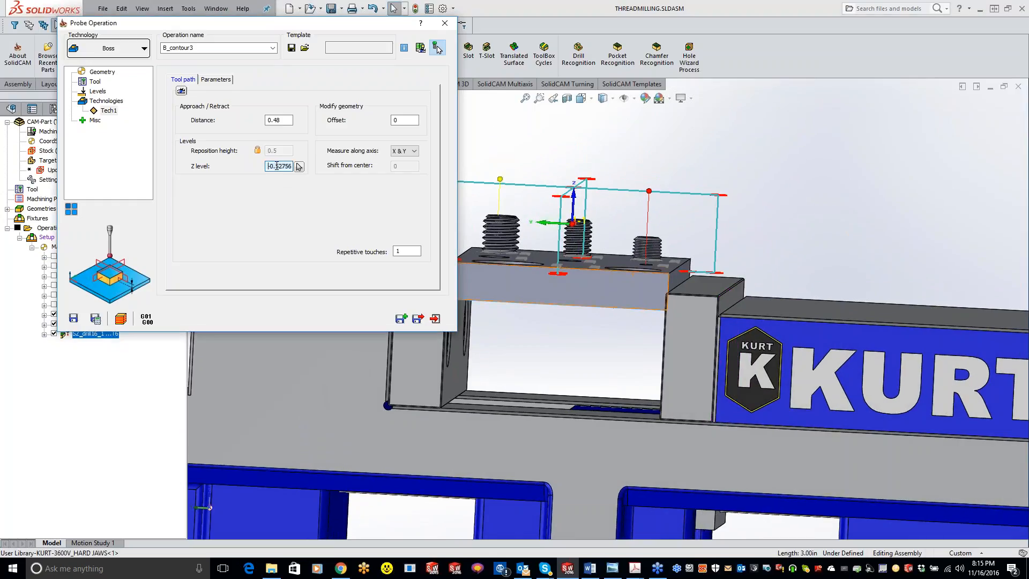
{"action": "scroll", "coordinate": [276, 166], "scroll_direction": "up", "scroll_amount": 1}
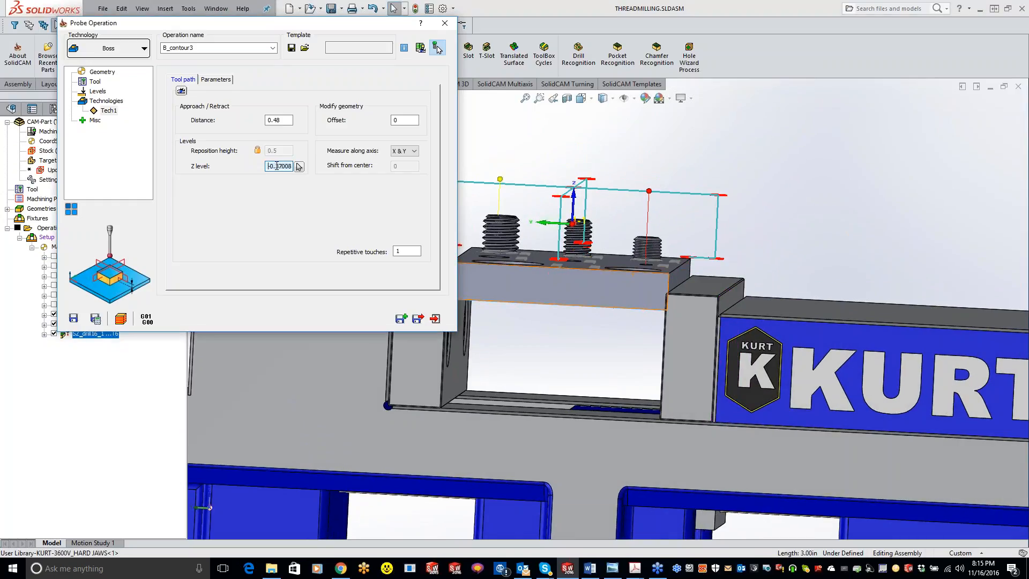
{"action": "left_click", "coordinate": [93, 320]}
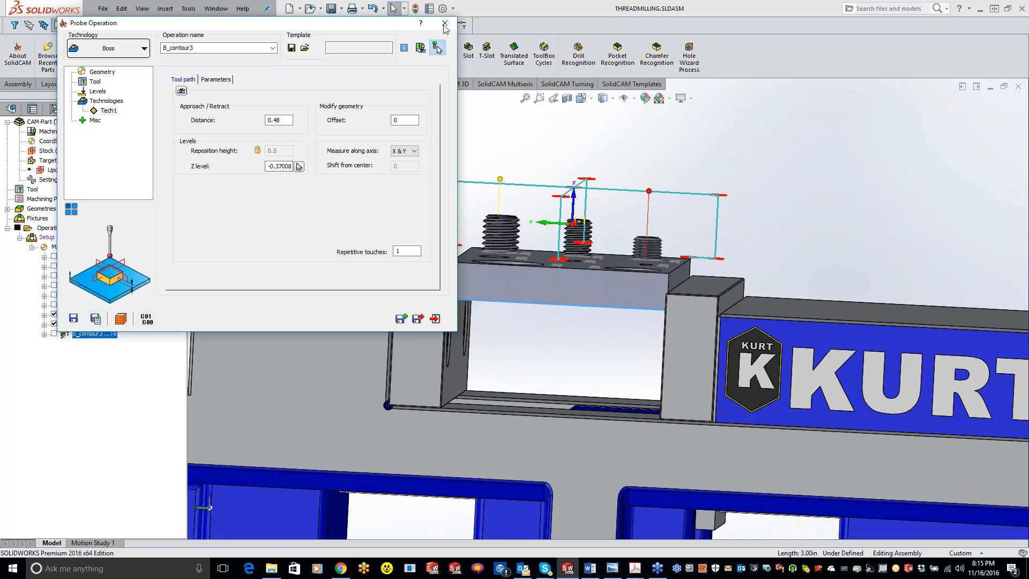
{"action": "left_click", "coordinate": [445, 23]}
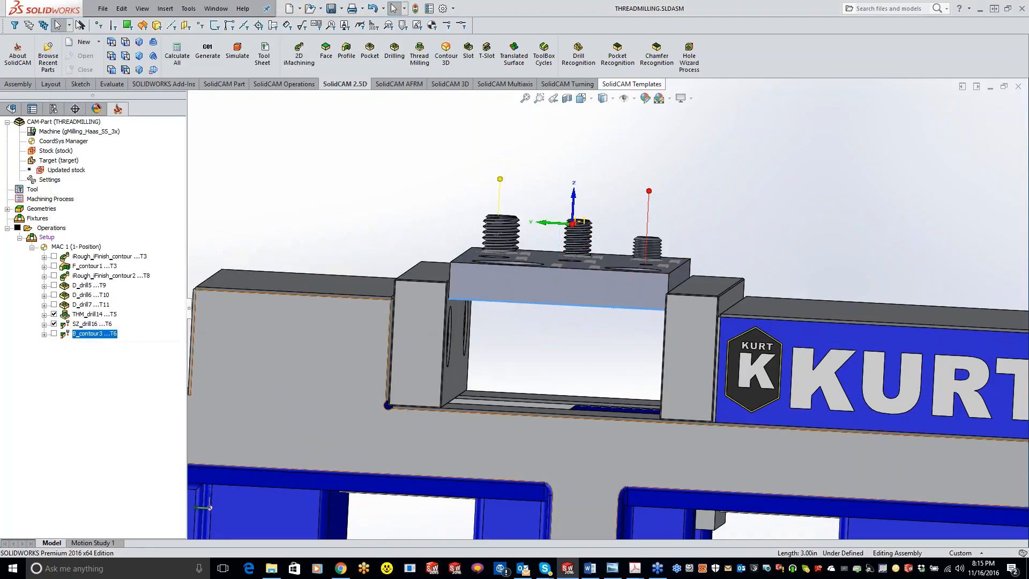
Move the SZ_drill16 and B_contour3 probe operations ahead of all machining operations, and hide the SZ_drill16 toolpath.
{"action": "left_click", "coordinate": [84, 324], "text": "shift"}
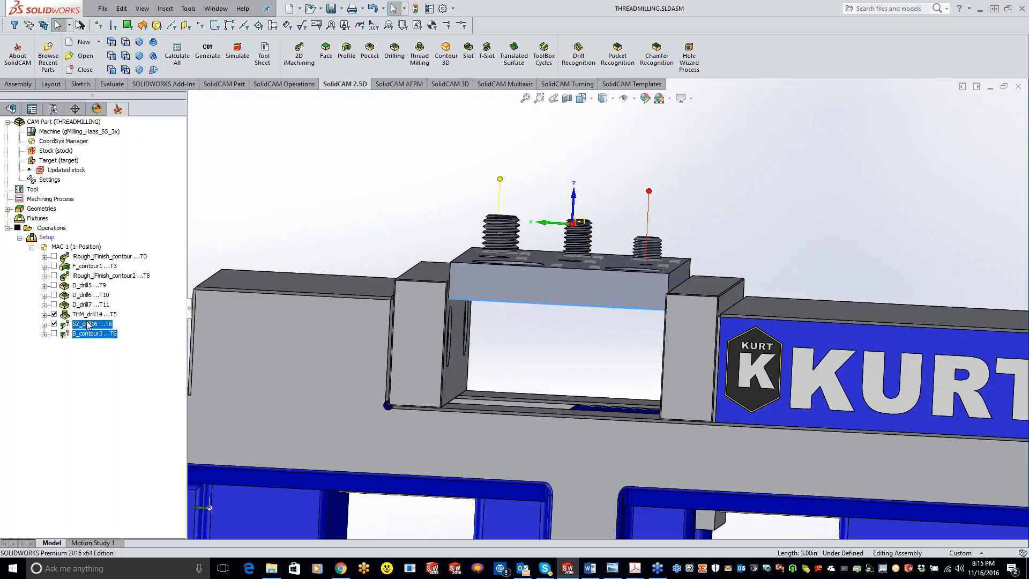
{"action": "left_click_drag", "start_coordinate": [95, 327], "coordinate": [90, 260]}
{"action": "left_click_drag", "start_coordinate": [94, 259], "coordinate": [105, 279]}
{"action": "middle_click_drag", "start_coordinate": [503, 326], "coordinate": [482, 336]}
{"action": "scroll", "coordinate": [491, 333], "scroll_direction": "up", "scroll_amount": 4}
{"action": "scroll", "coordinate": [491, 333], "scroll_direction": "down", "scroll_amount": 2}
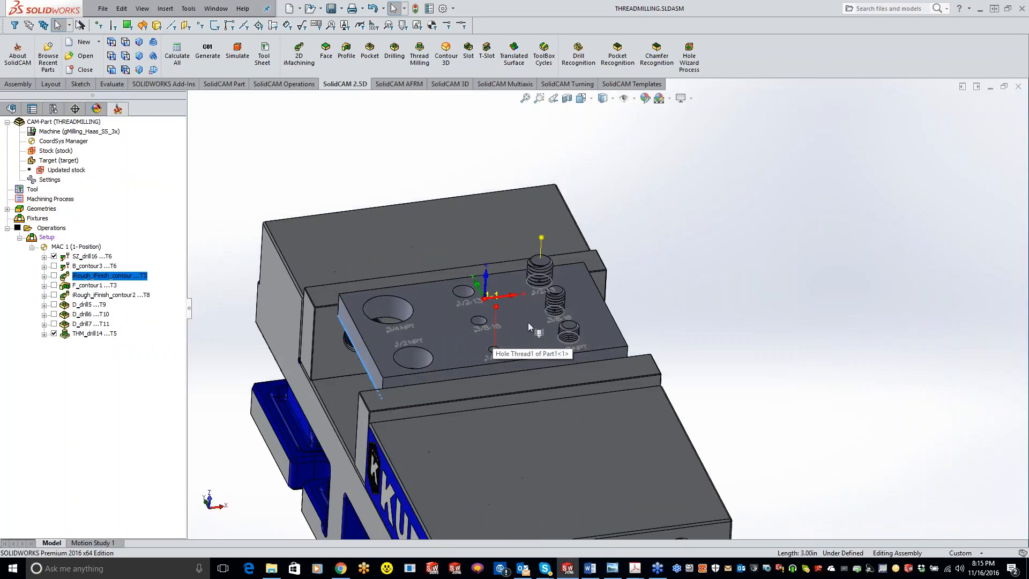
{"action": "left_click", "coordinate": [57, 259]}
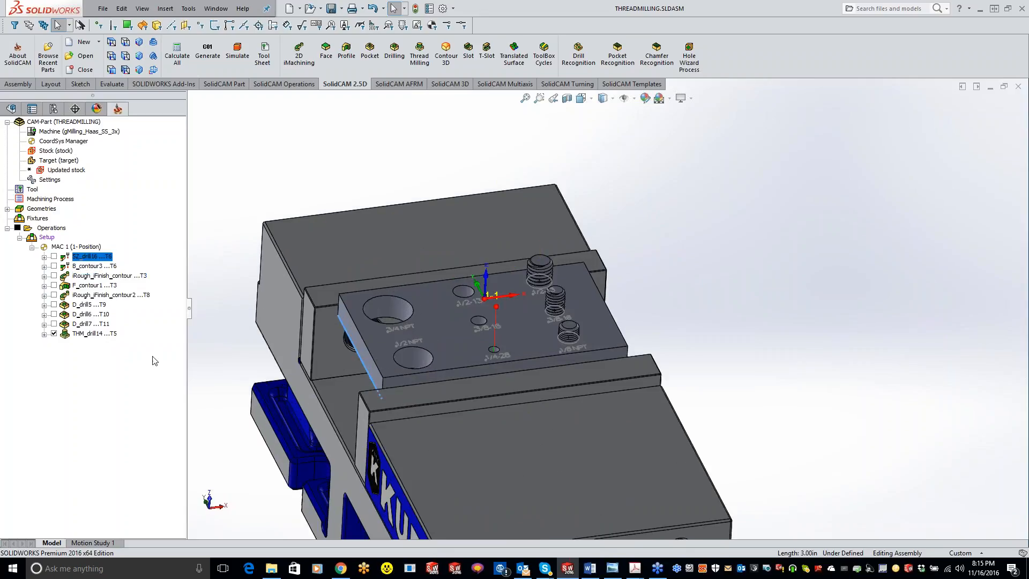
Create a new thread milling operation using the untapped 3/8-16 hole near the plate's center as its geometry.
{"action": "middle_click_drag", "start_coordinate": [581, 335], "coordinate": [588, 405]}
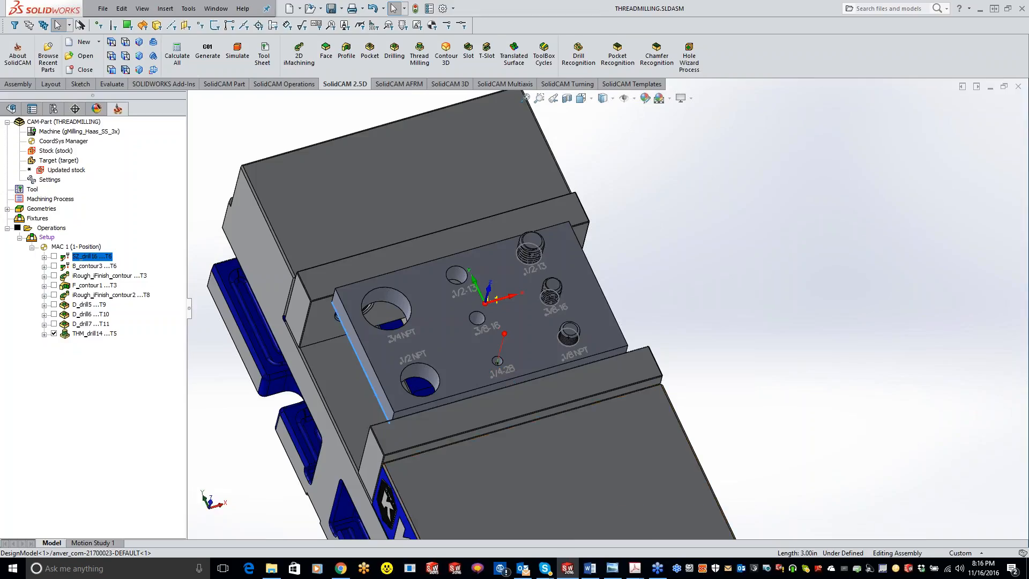
{"action": "right_click", "coordinate": [81, 334]}
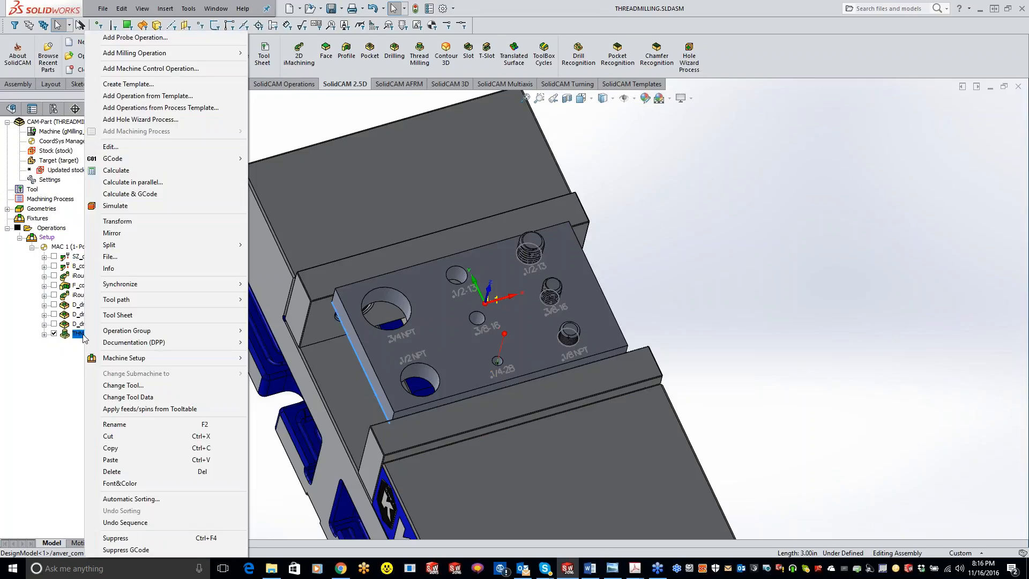
{"action": "left_click", "coordinate": [348, 119]}
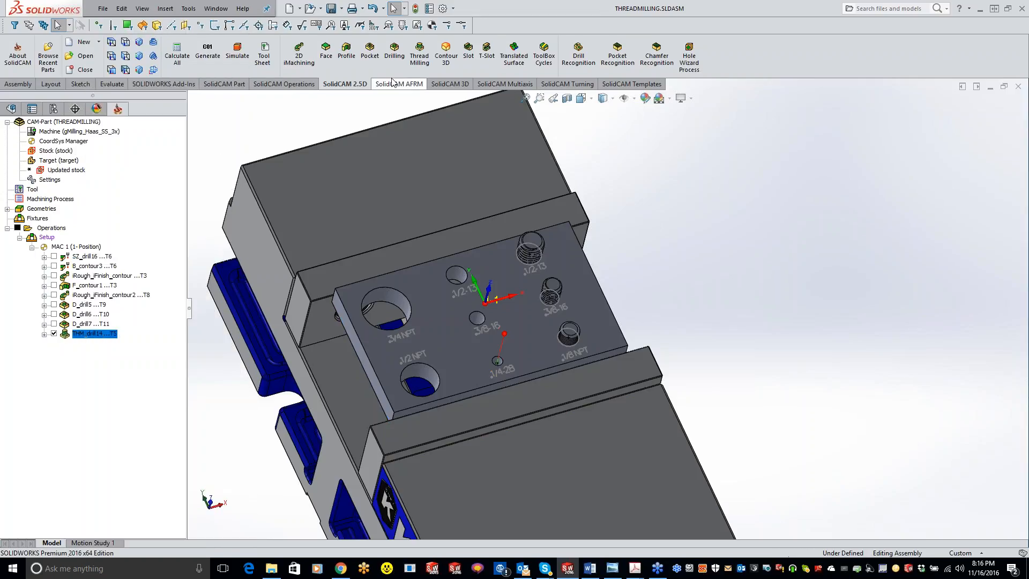
{"action": "left_click", "coordinate": [419, 52]}
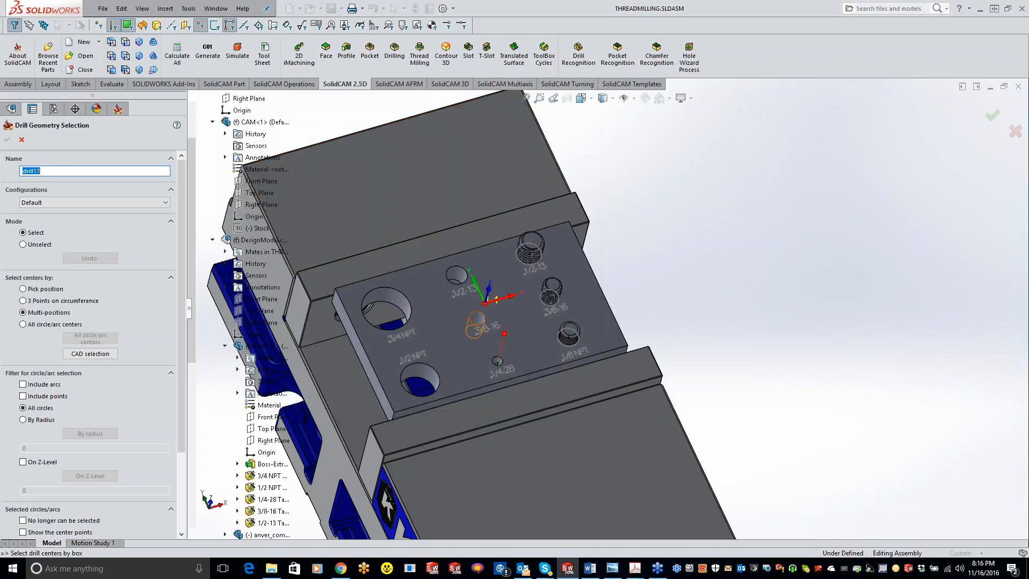
{"action": "left_click", "coordinate": [477, 318]}
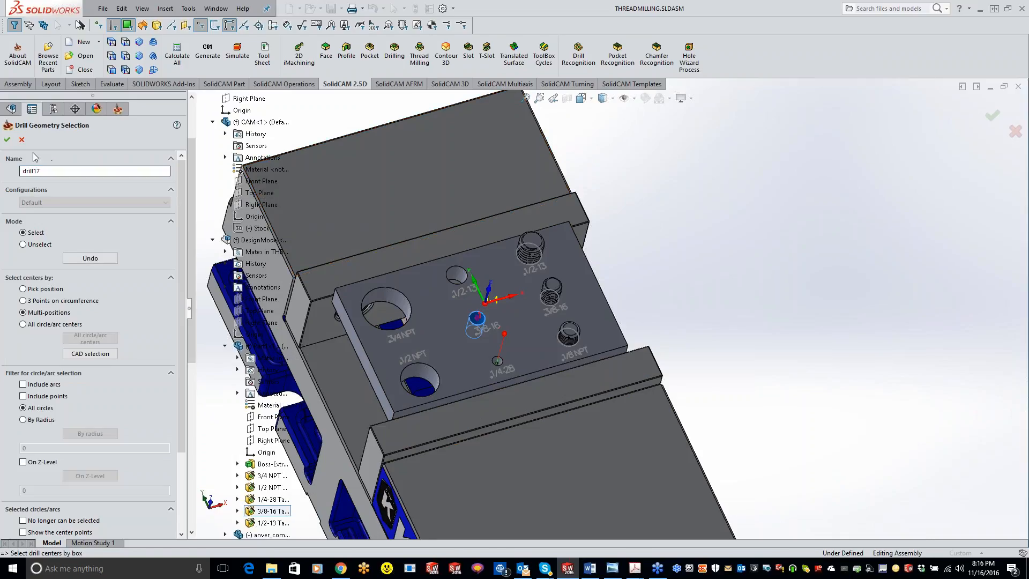
{"action": "left_click", "coordinate": [7, 140]}
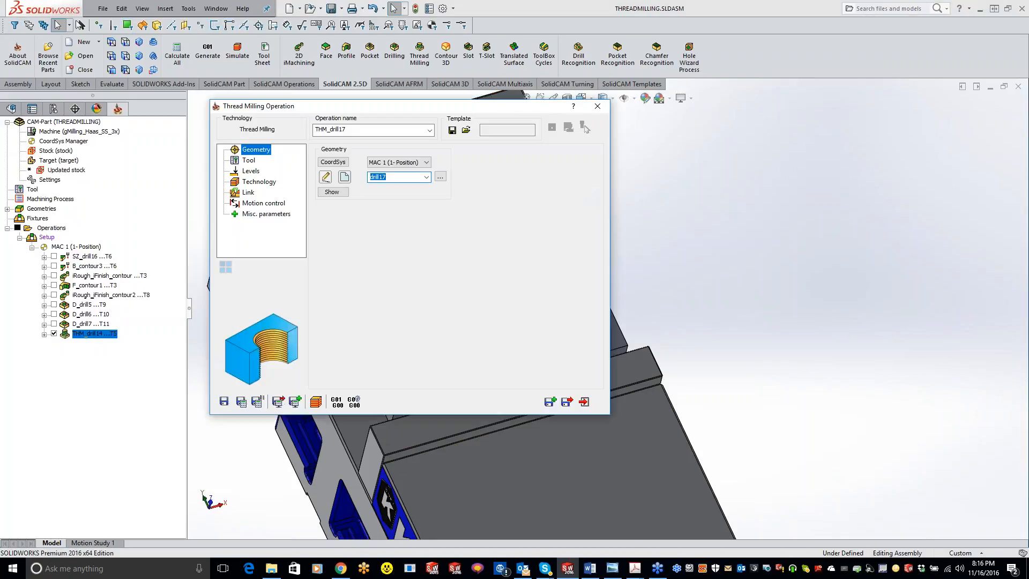
Add a new thread mill tool with the UN 3/8 x 16 thread standard and assign it to the operation.
{"action": "left_click", "coordinate": [239, 161]}
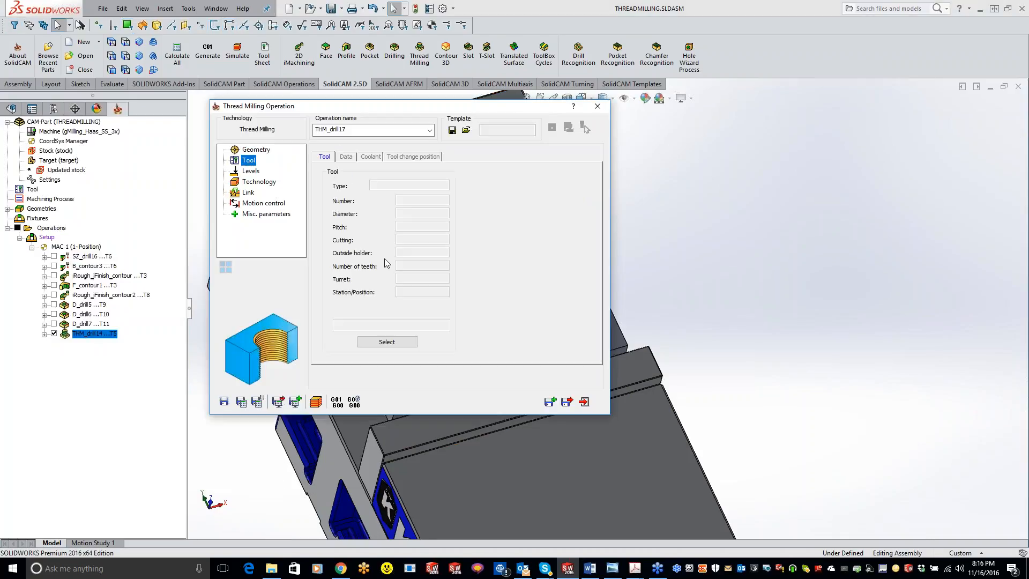
{"action": "left_click", "coordinate": [380, 338]}
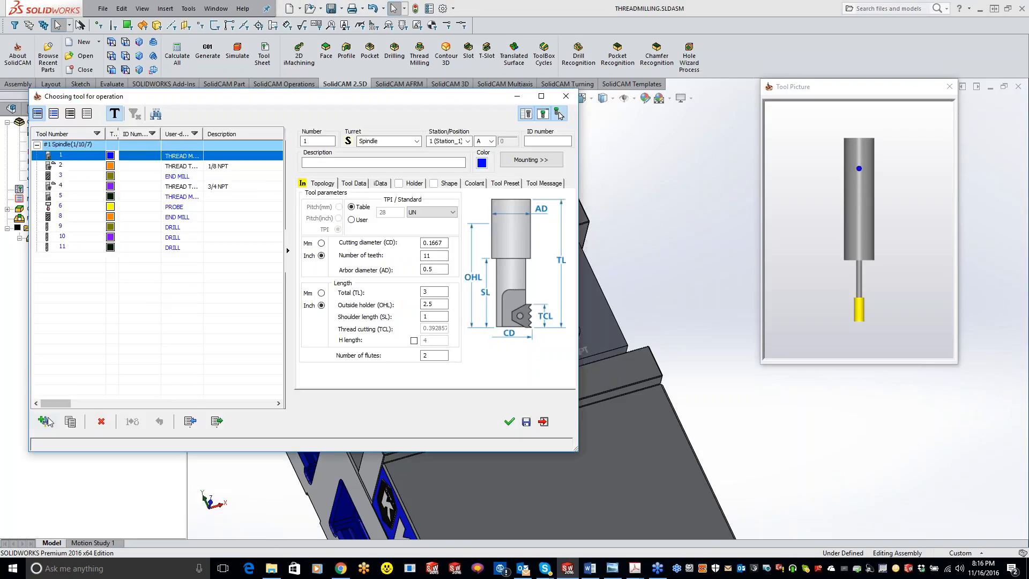
{"action": "left_click", "coordinate": [47, 418]}
{"action": "double_click", "coordinate": [311, 162]}
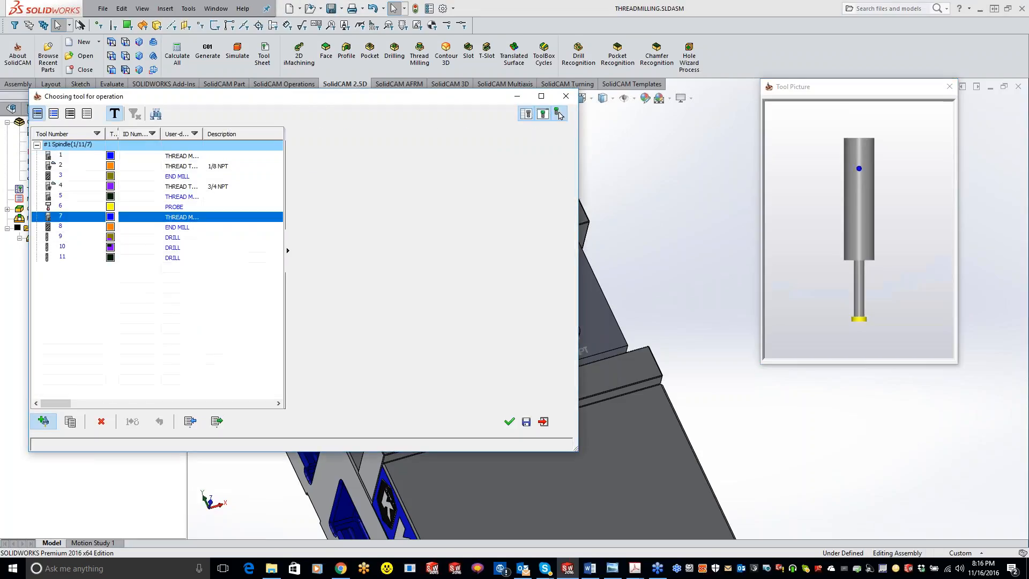
{"action": "left_click", "coordinate": [427, 217]}
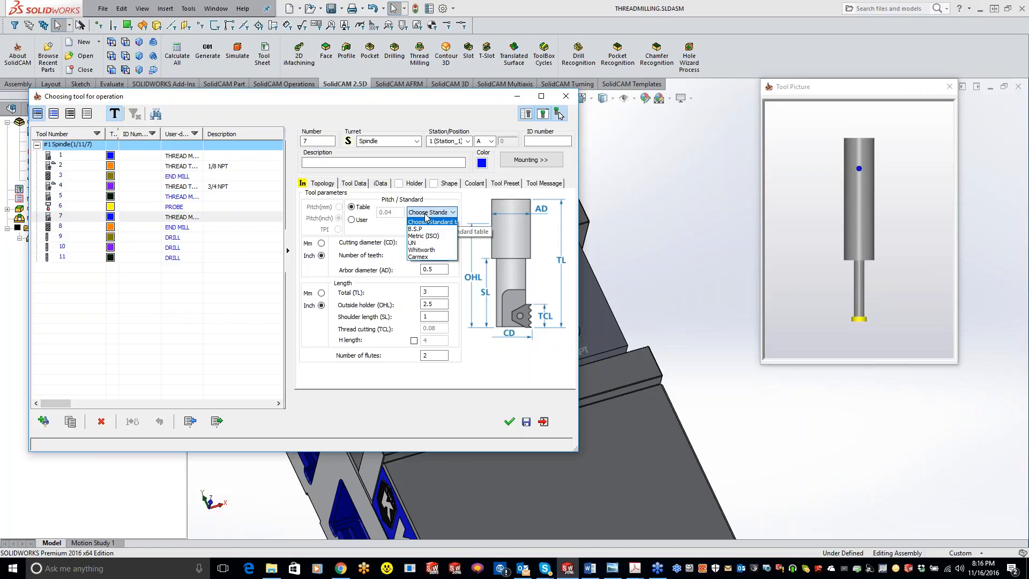
{"action": "left_click", "coordinate": [427, 244]}
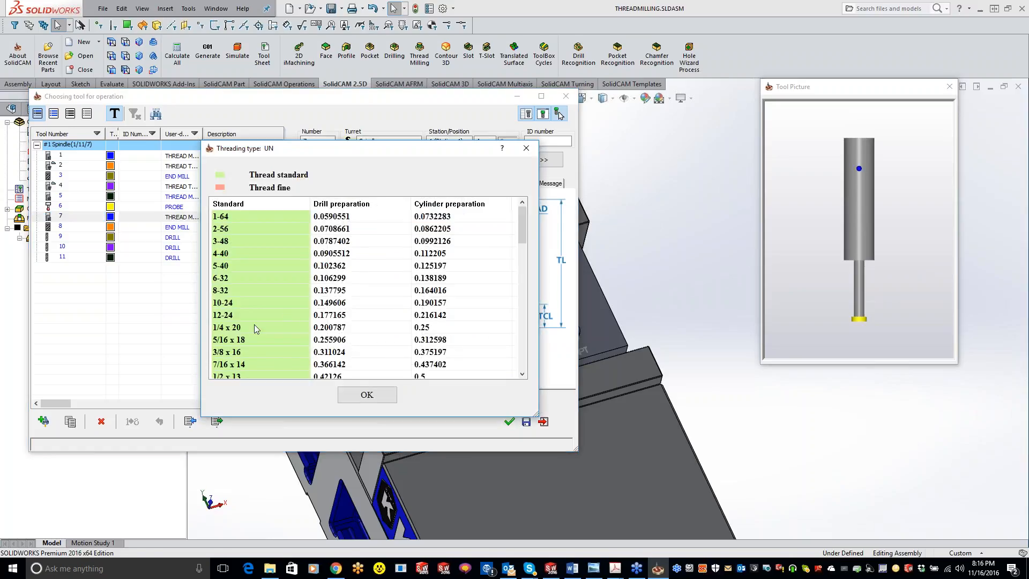
{"action": "left_click", "coordinate": [241, 352]}
{"action": "left_click", "coordinate": [369, 395]}
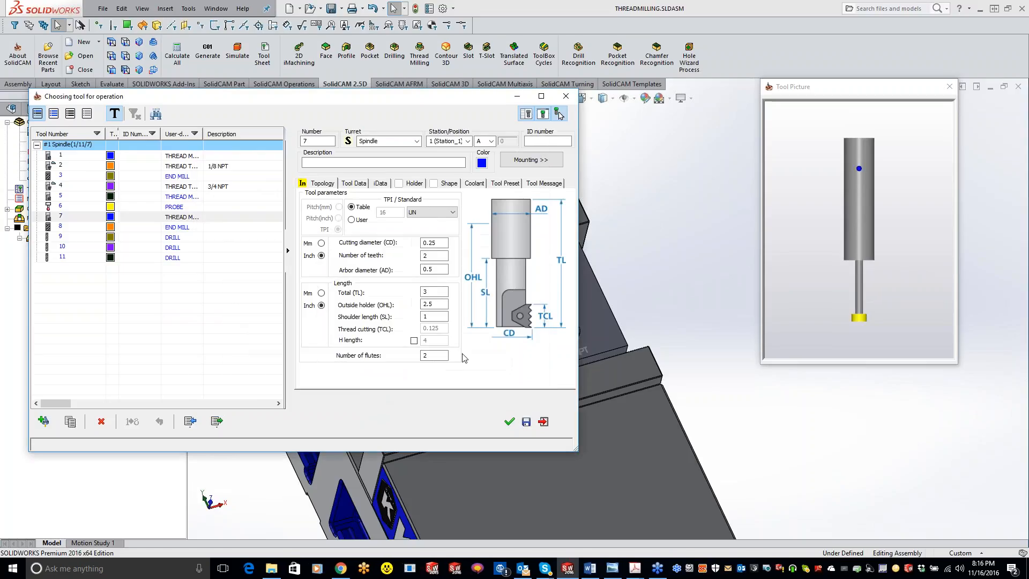
{"action": "left_click", "coordinate": [431, 256]}
{"action": "left_click", "coordinate": [782, 349]}
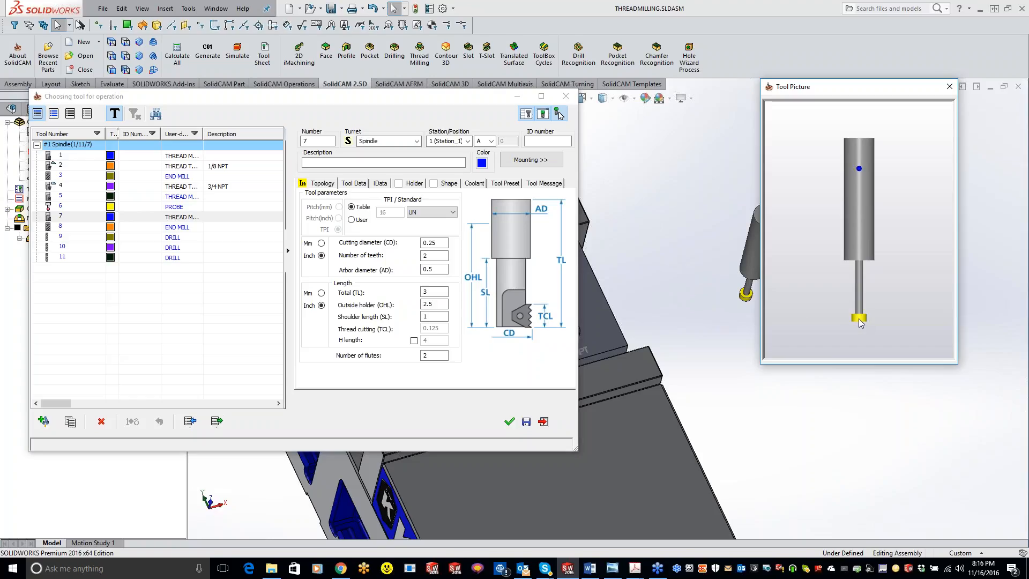
{"action": "left_click", "coordinate": [510, 423]}
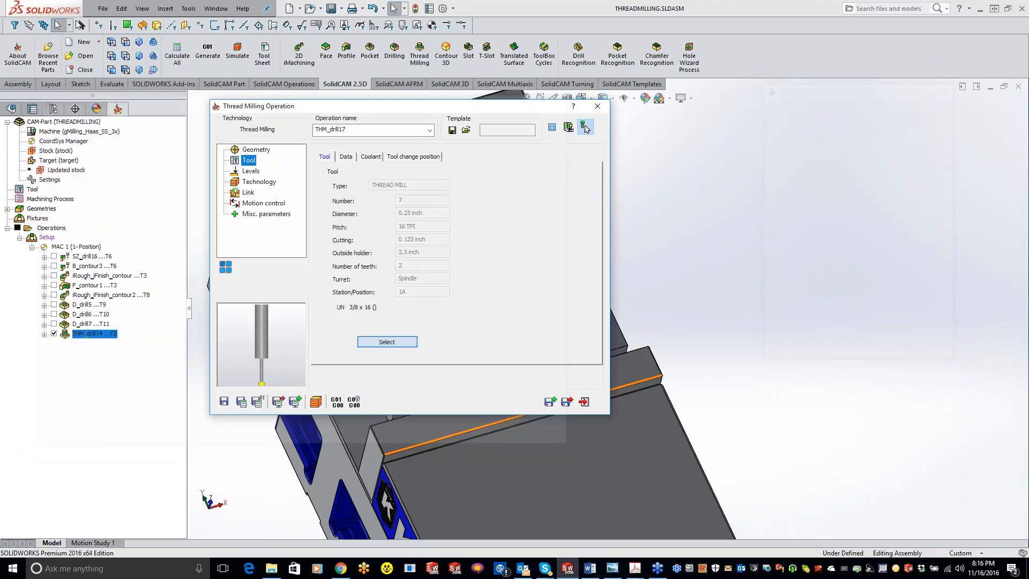
Set the 3/8-16 thread to be cut from top to bottom, and save and calculate the operation.
{"action": "left_click", "coordinate": [252, 172]}
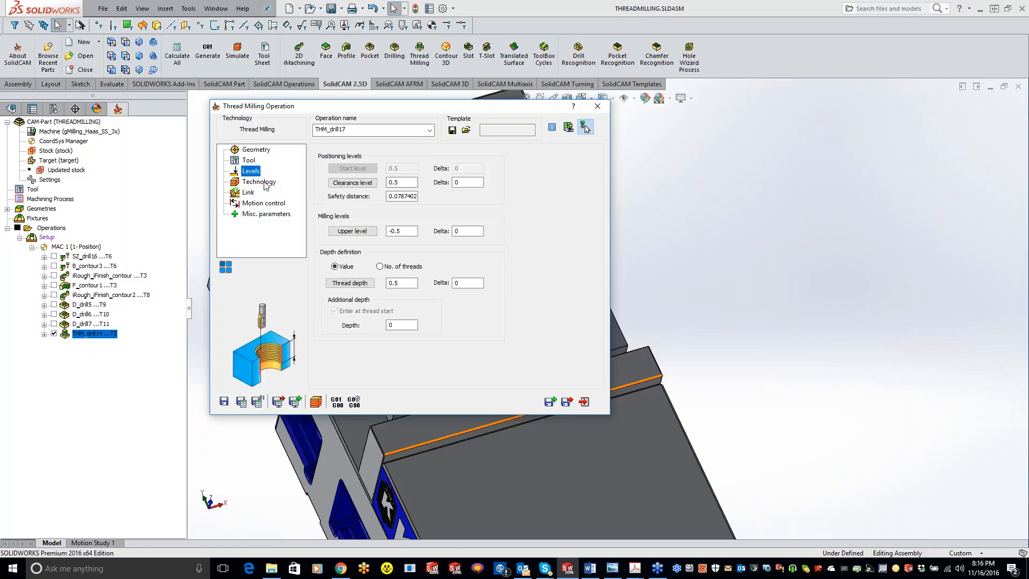
{"action": "left_click", "coordinate": [265, 183]}
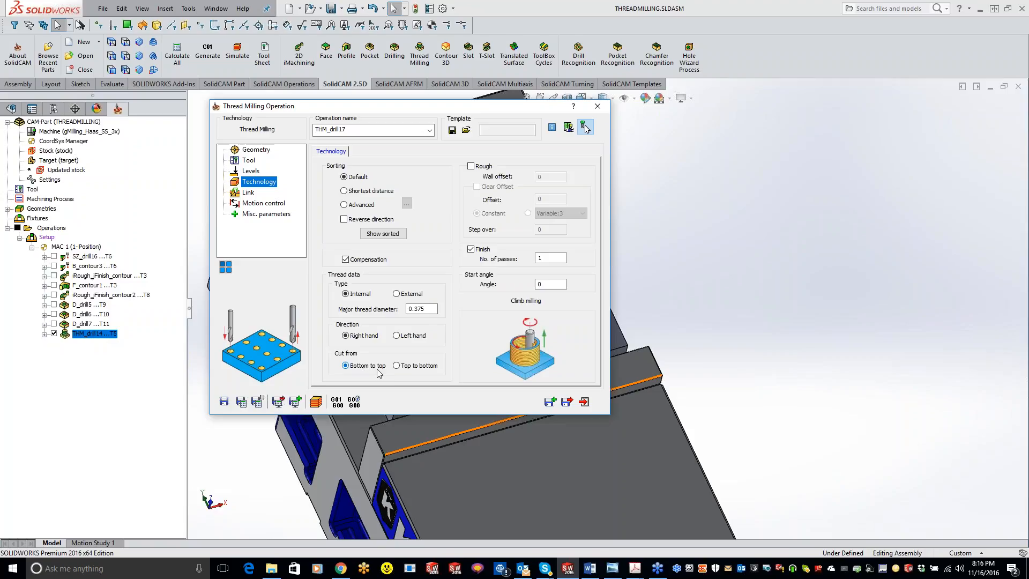
{"action": "left_click", "coordinate": [398, 367]}
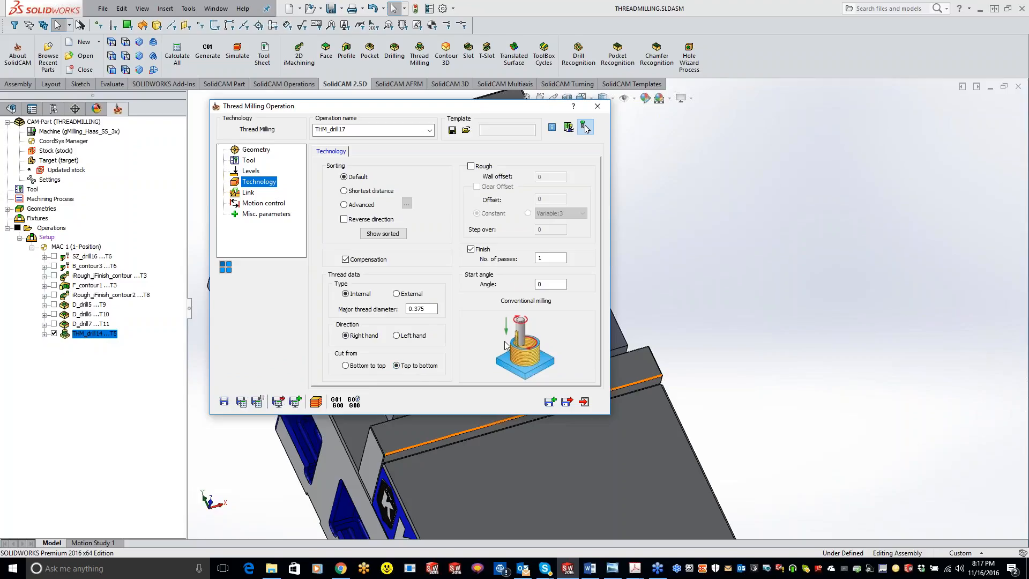
{"action": "left_click", "coordinate": [252, 193]}
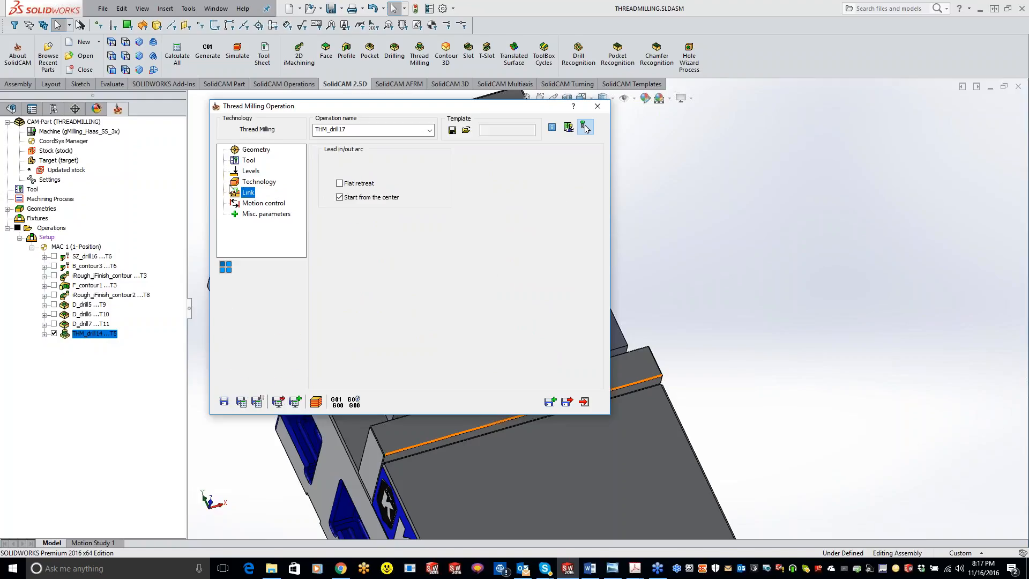
{"action": "left_click", "coordinate": [256, 401]}
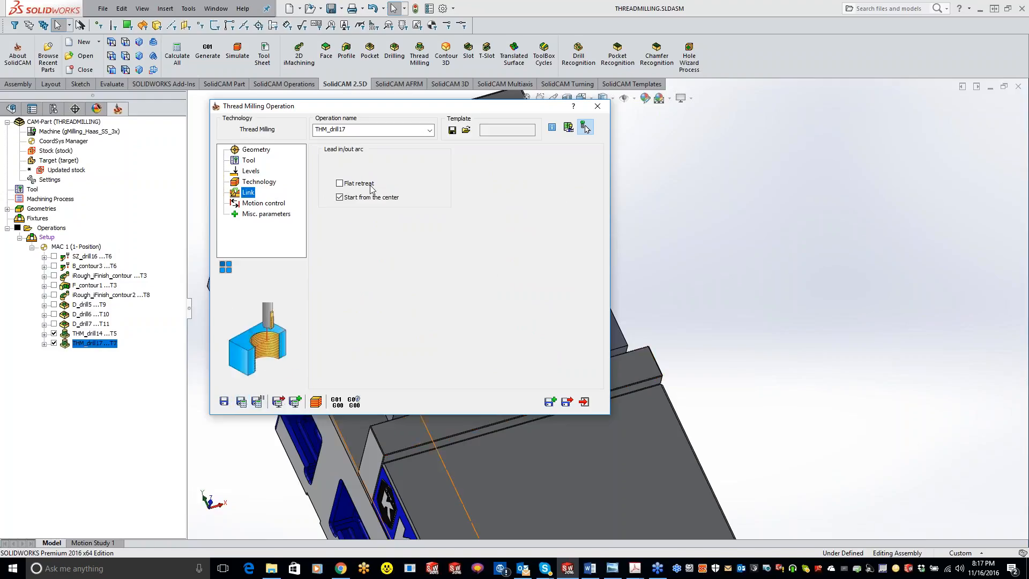
Simulate the 3/8-16 thread milling in SolidVerify at the slowest speed, and close the simulation.
{"action": "left_click", "coordinate": [316, 401]}
{"action": "left_click", "coordinate": [120, 70]}
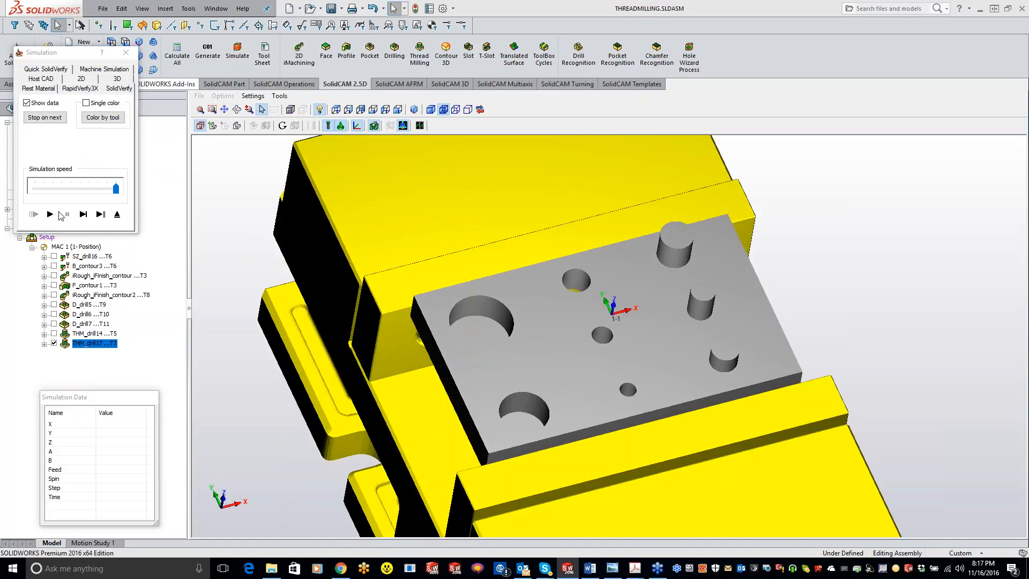
{"action": "left_click_drag", "start_coordinate": [114, 188], "coordinate": [62, 188]}
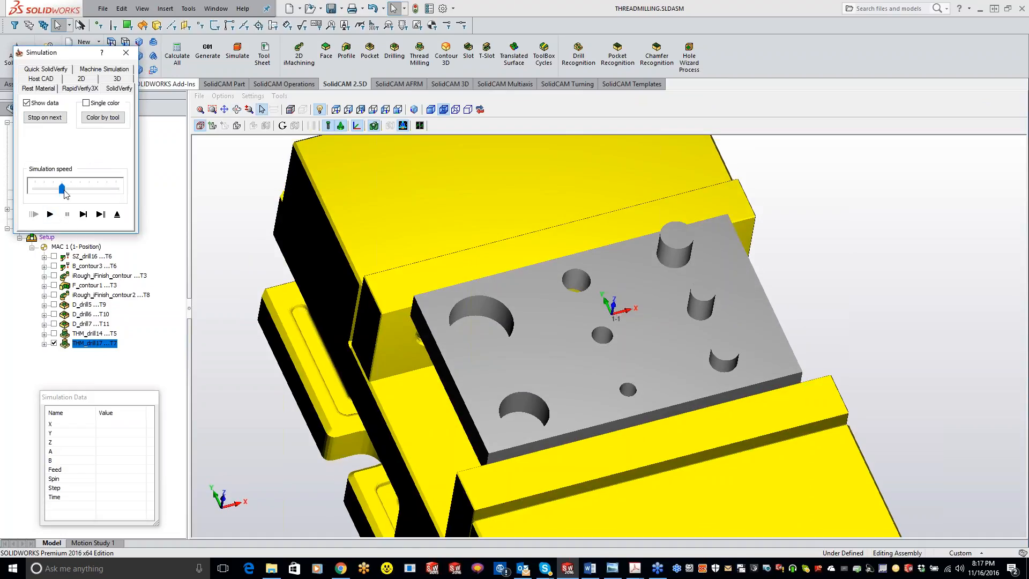
{"action": "left_click", "coordinate": [50, 214]}
{"action": "left_click_drag", "start_coordinate": [62, 189], "coordinate": [36, 189]}
{"action": "left_click", "coordinate": [50, 213]}
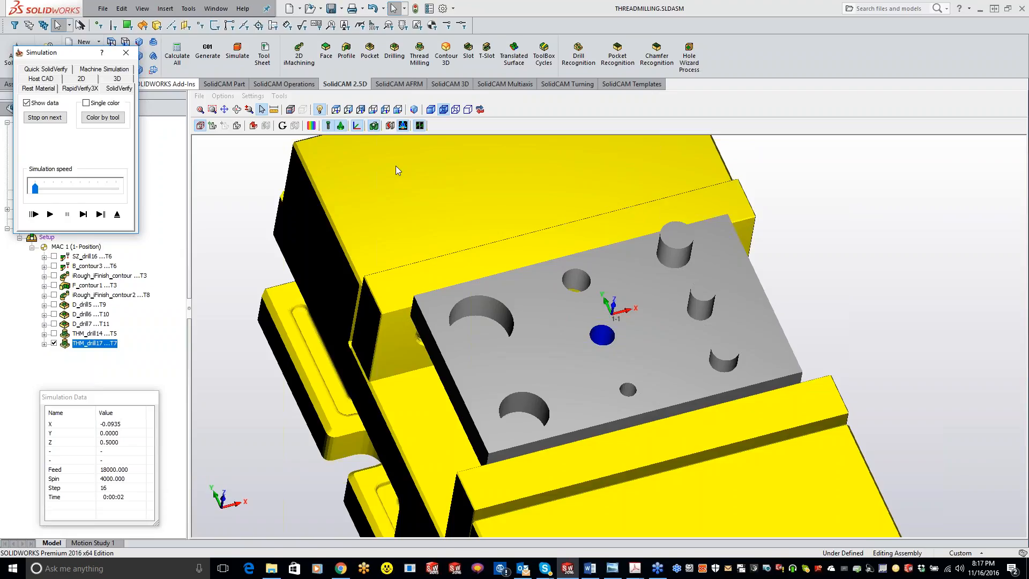
{"action": "left_click", "coordinate": [125, 52]}
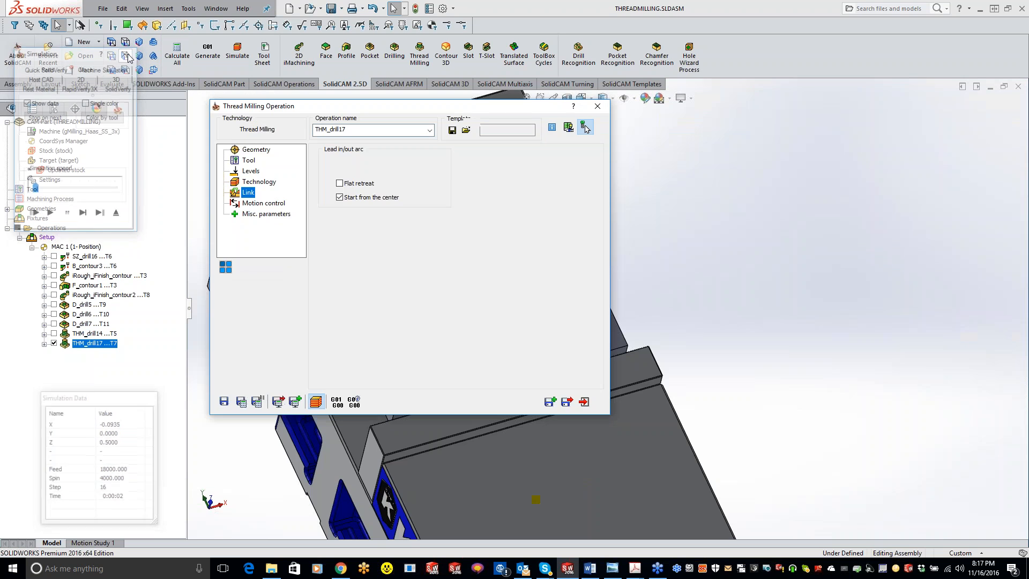
Set the 3/8 x 16 thread mill's number of teeth to 15 and apply the tool to the operation.
{"action": "left_click", "coordinate": [249, 160]}
{"action": "left_click", "coordinate": [375, 339]}
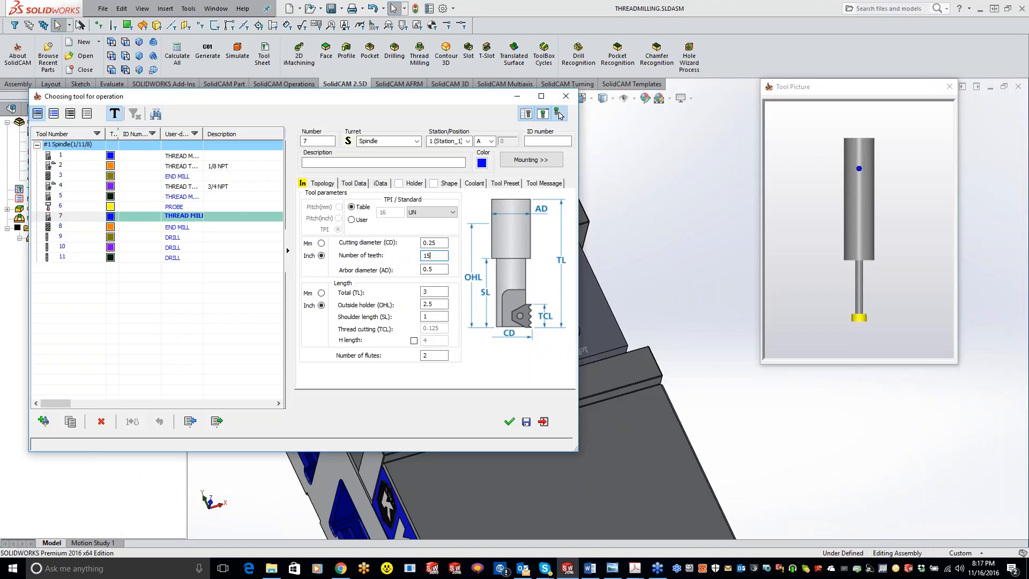
{"action": "key", "text": "Tab"}
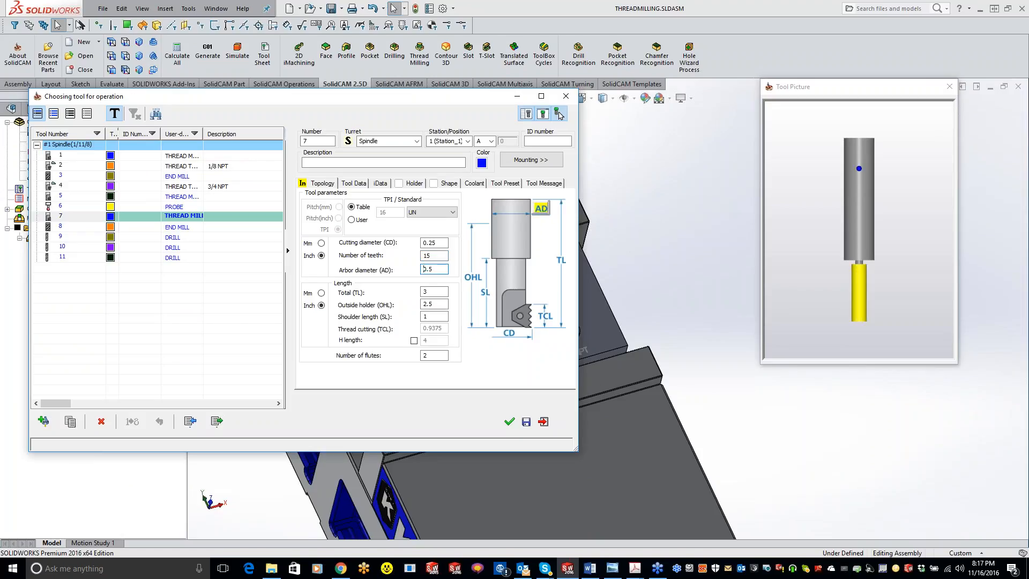
{"action": "left_click", "coordinate": [509, 422]}
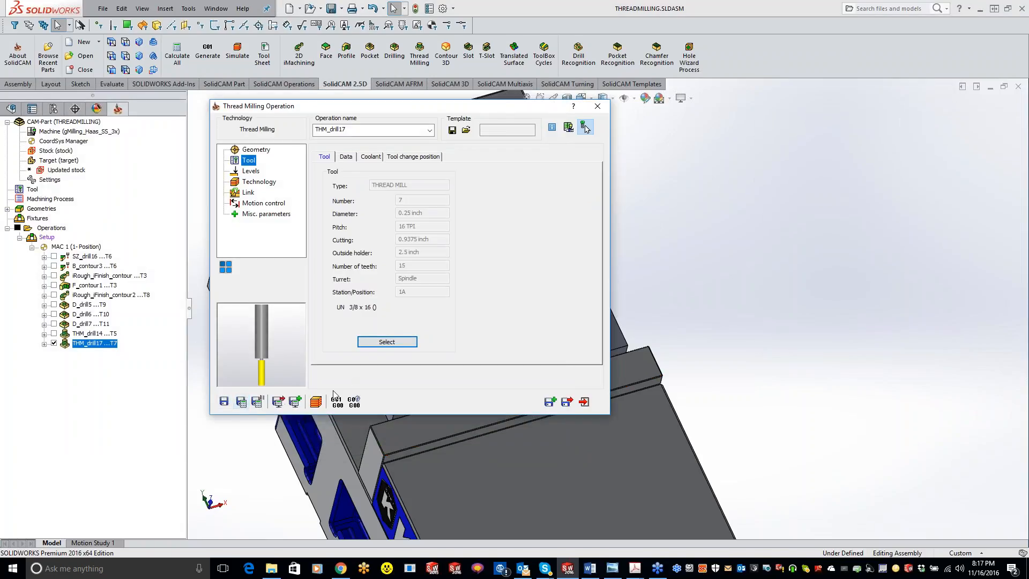
Step through the SolidVerify simulation of the 15-tooth thread mill move by move, and close the simulation.
{"action": "left_click", "coordinate": [316, 401]}
{"action": "left_click", "coordinate": [127, 71]}
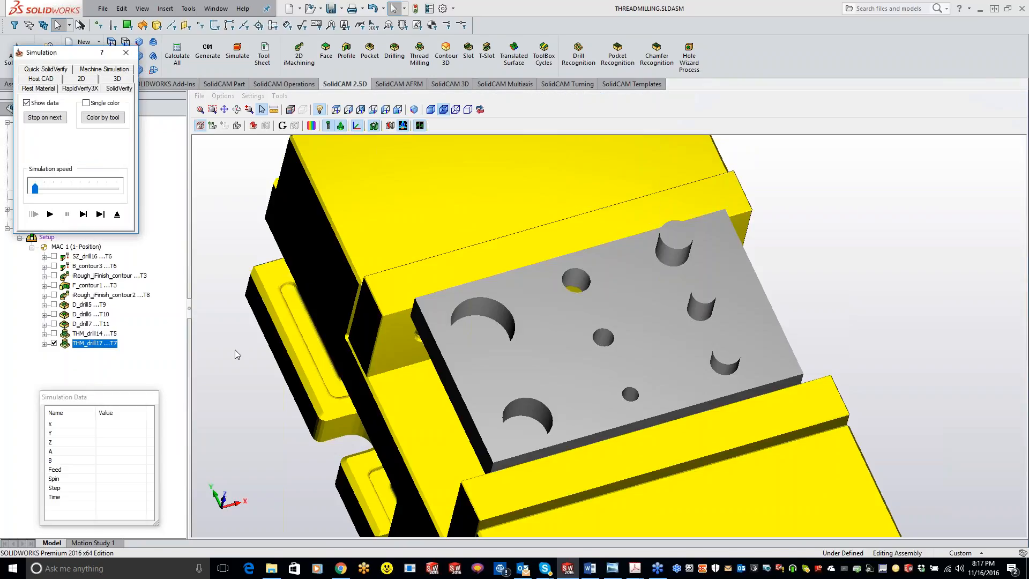
{"action": "left_click", "coordinate": [83, 214]}
{"action": "left_click", "coordinate": [84, 214]}
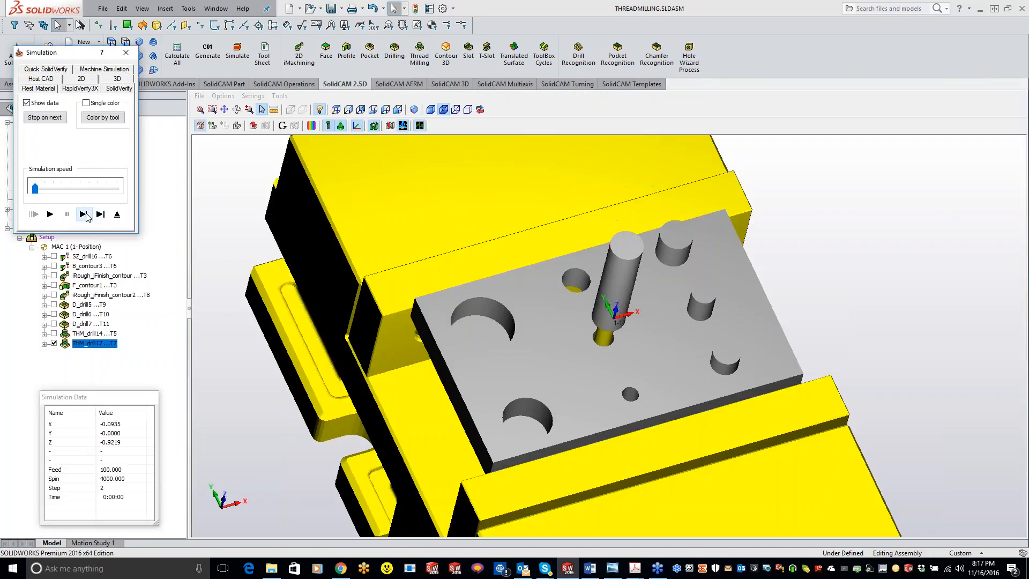
{"action": "left_click", "coordinate": [84, 214]}
{"action": "left_click", "coordinate": [84, 214]}
{"action": "left_click", "coordinate": [85, 214]}
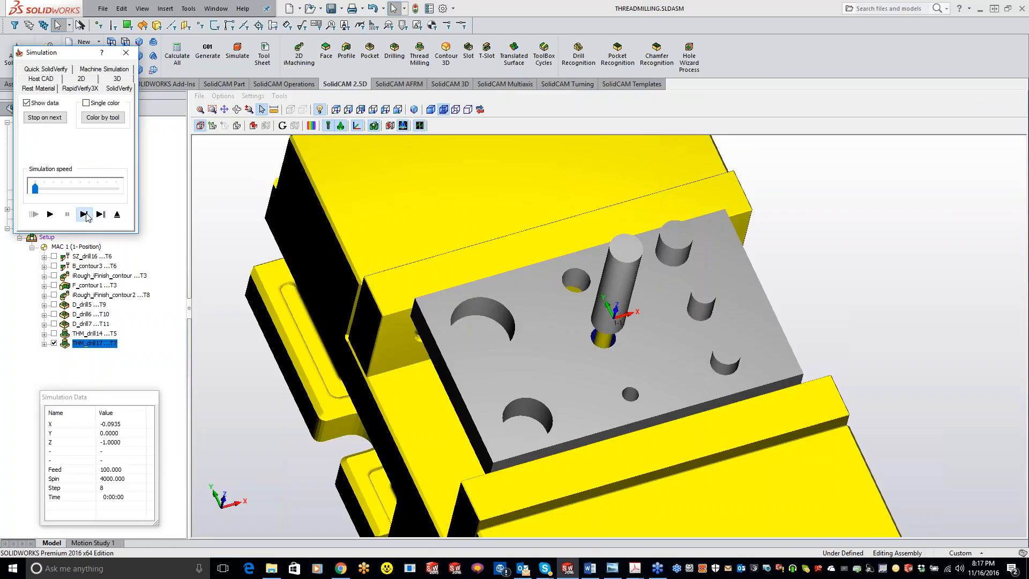
{"action": "left_click", "coordinate": [84, 214]}
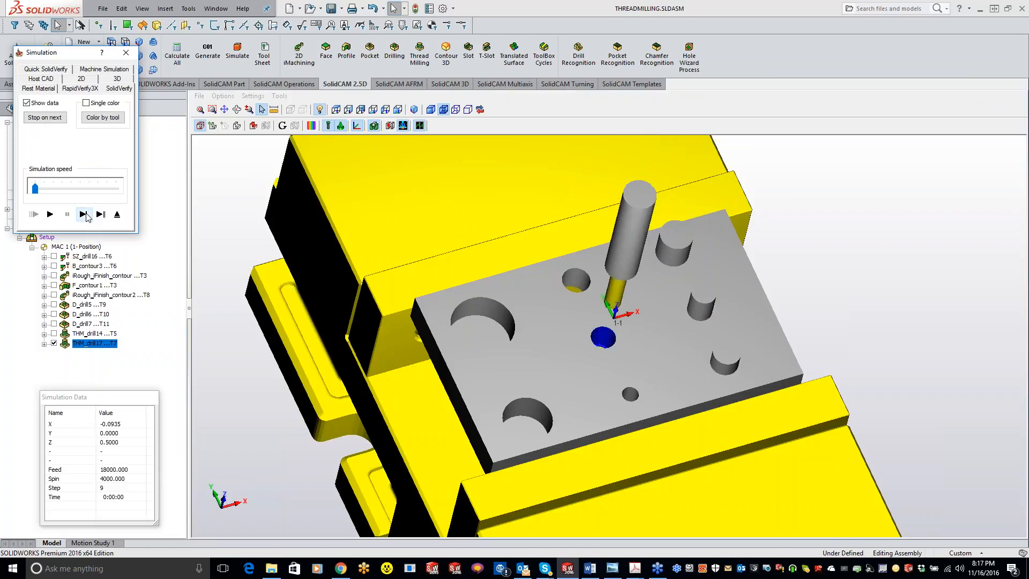
{"action": "left_click", "coordinate": [126, 53]}
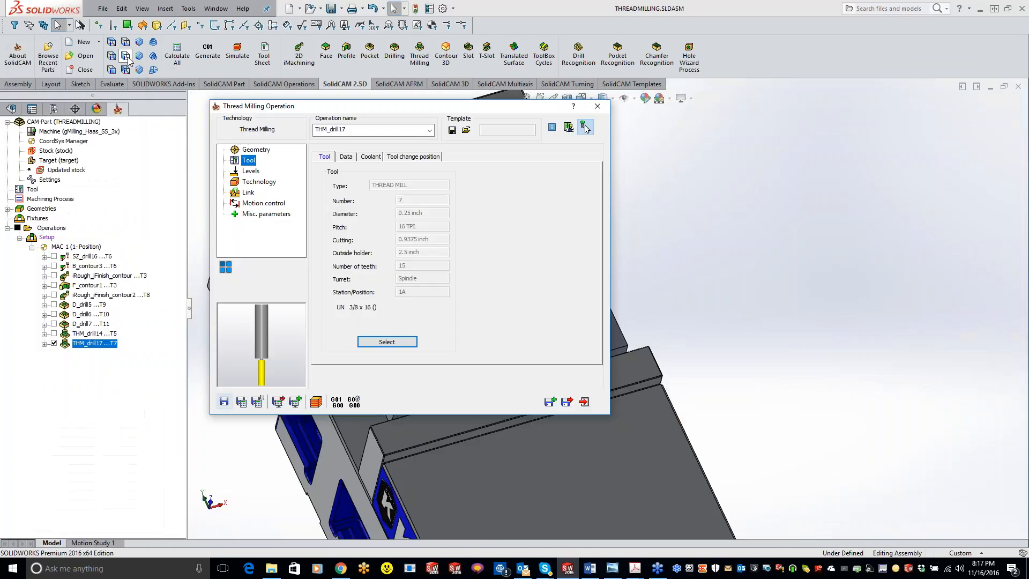
Enable rough passes for the 3/8-16 thread with a constant clear offset of 0.005 and a step over of 0.001.
{"action": "left_click", "coordinate": [265, 184]}
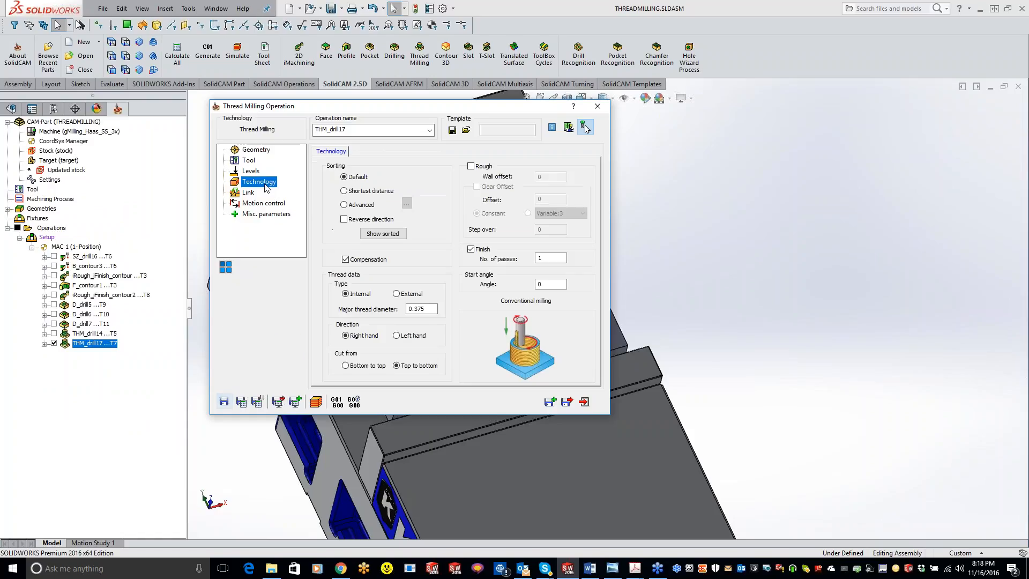
{"action": "left_click", "coordinate": [472, 166]}
{"action": "left_click", "coordinate": [483, 188]}
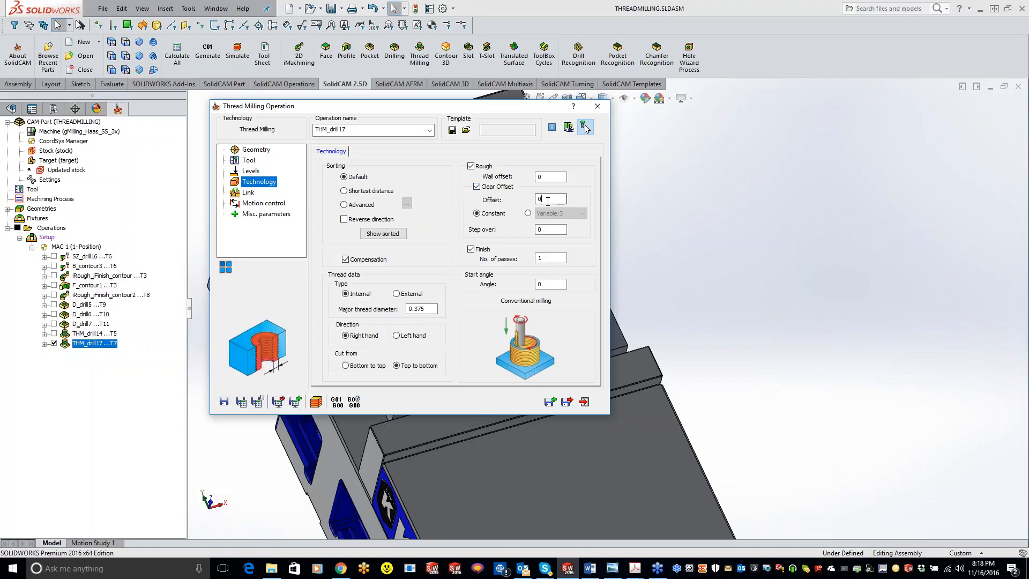
{"action": "type", "text": ".05"}
{"action": "key", "text": "BackSpace"}
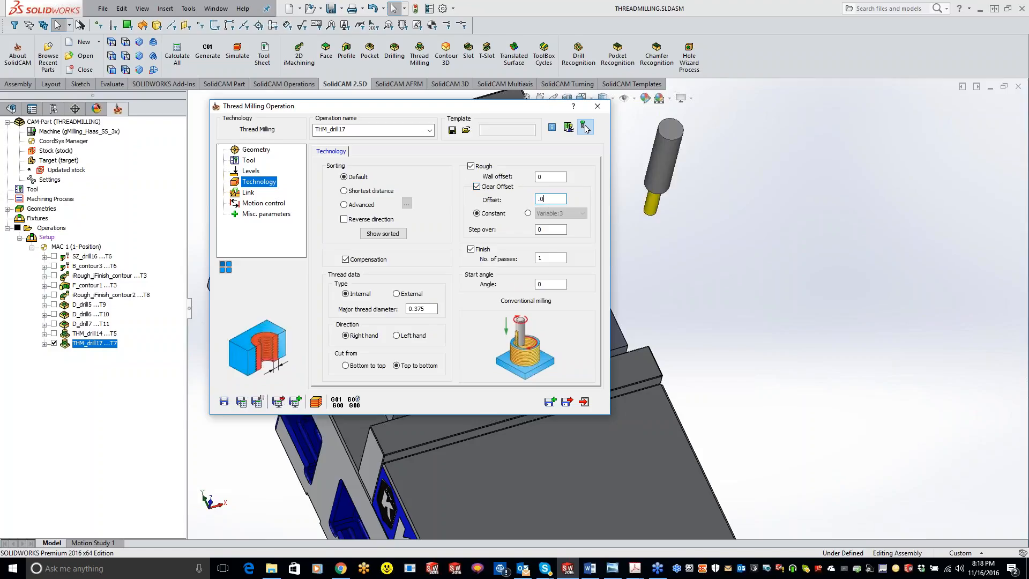
{"action": "key", "text": "Tab"}
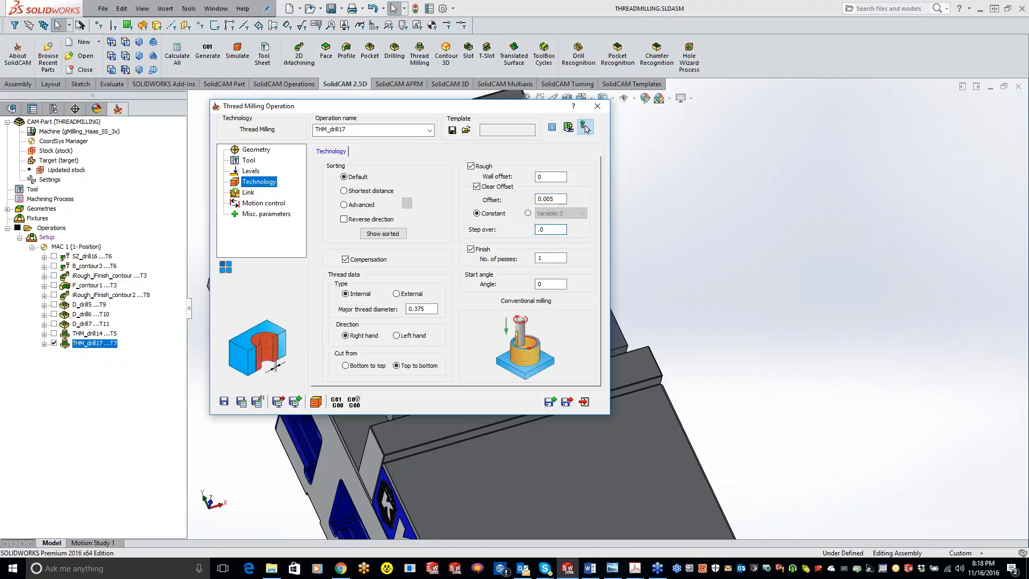
{"action": "key", "text": "Tab"}
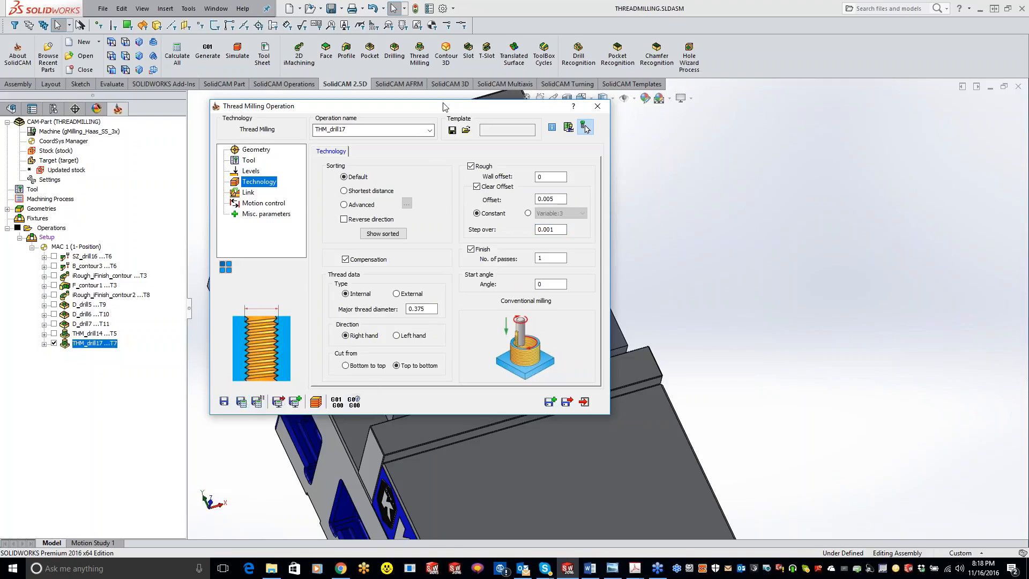
Examine the spacing of the rough and finish thread passes inside the 3/8-16 hole.
{"action": "left_click", "coordinate": [586, 127]}
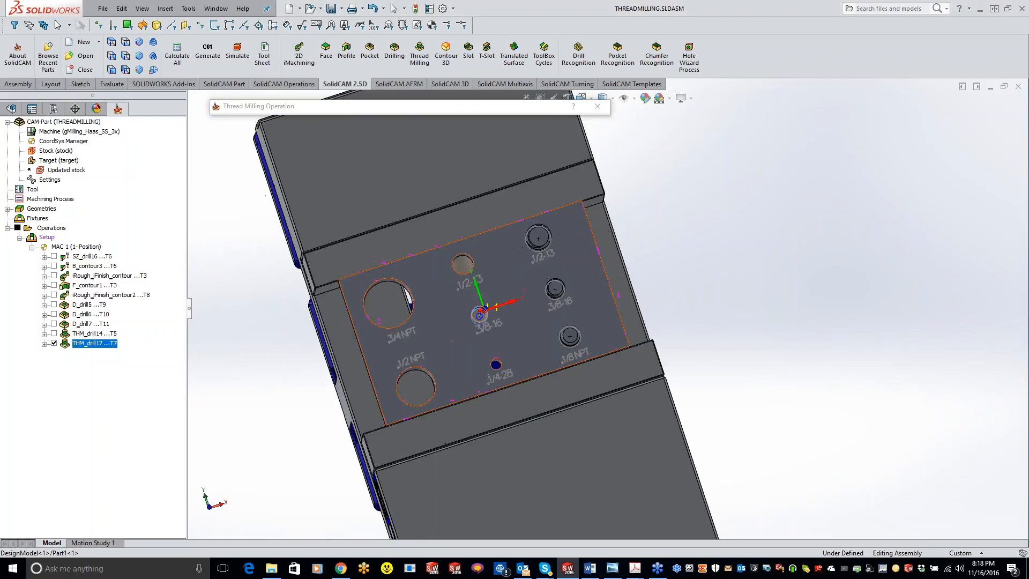
{"action": "scroll", "coordinate": [491, 320], "scroll_direction": "down", "scroll_amount": 15}
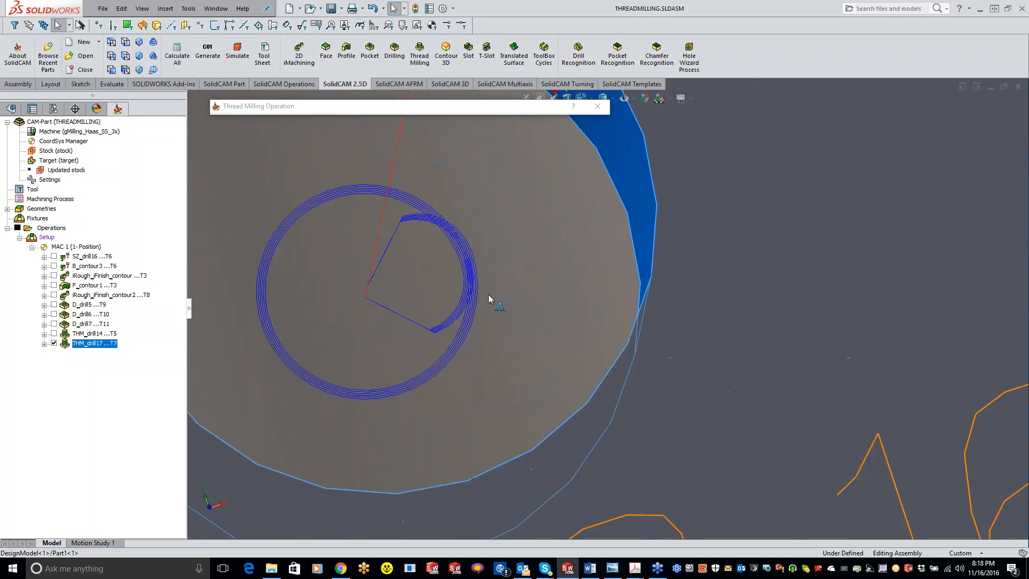
{"action": "scroll", "coordinate": [489, 298], "scroll_direction": "down", "scroll_amount": 5}
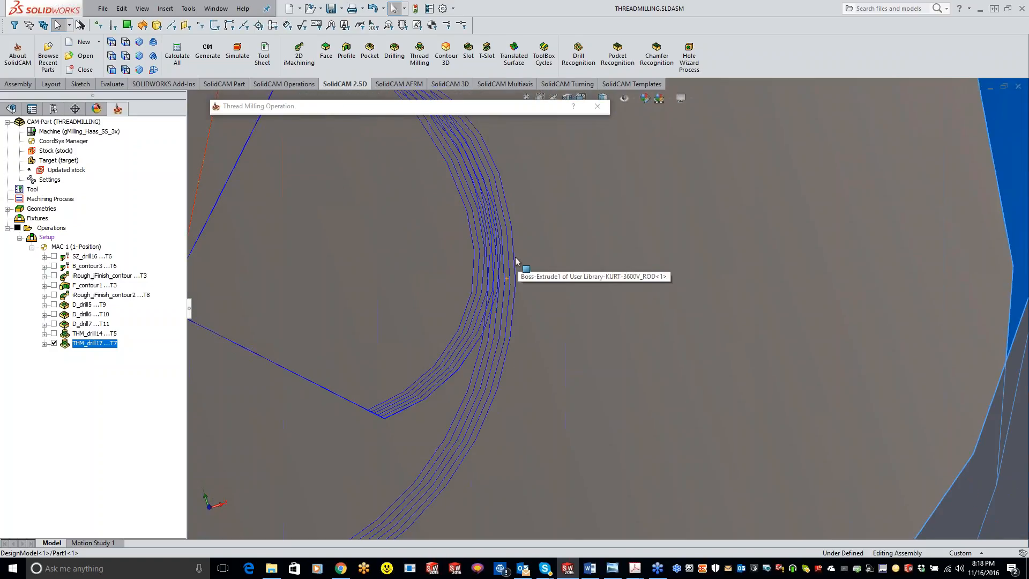
{"action": "scroll", "coordinate": [464, 440], "scroll_direction": "up", "scroll_amount": 1}
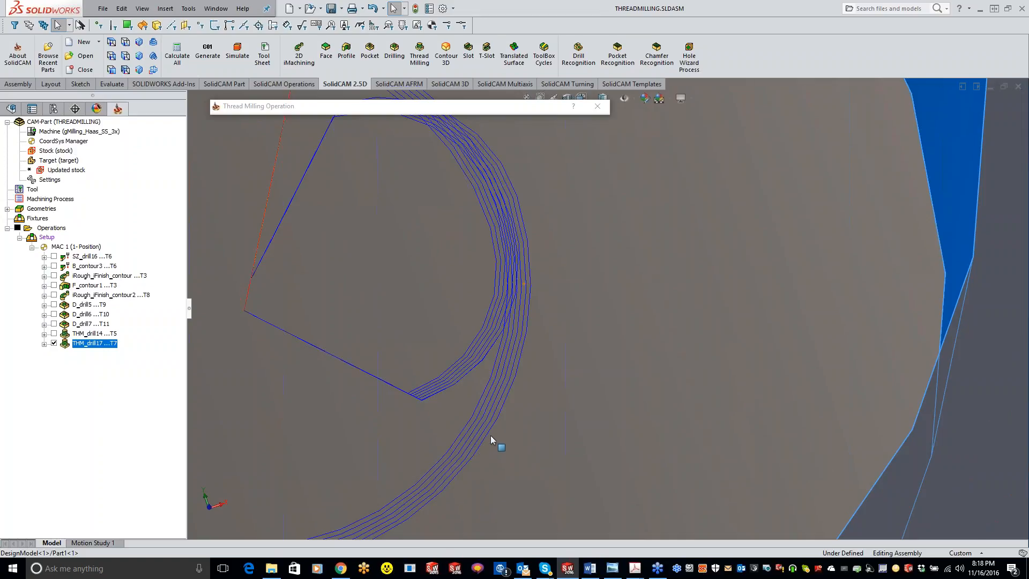
{"action": "scroll", "coordinate": [490, 434], "scroll_direction": "up", "scroll_amount": 2}
{"action": "scroll", "coordinate": [516, 395], "scroll_direction": "up", "scroll_amount": 1}
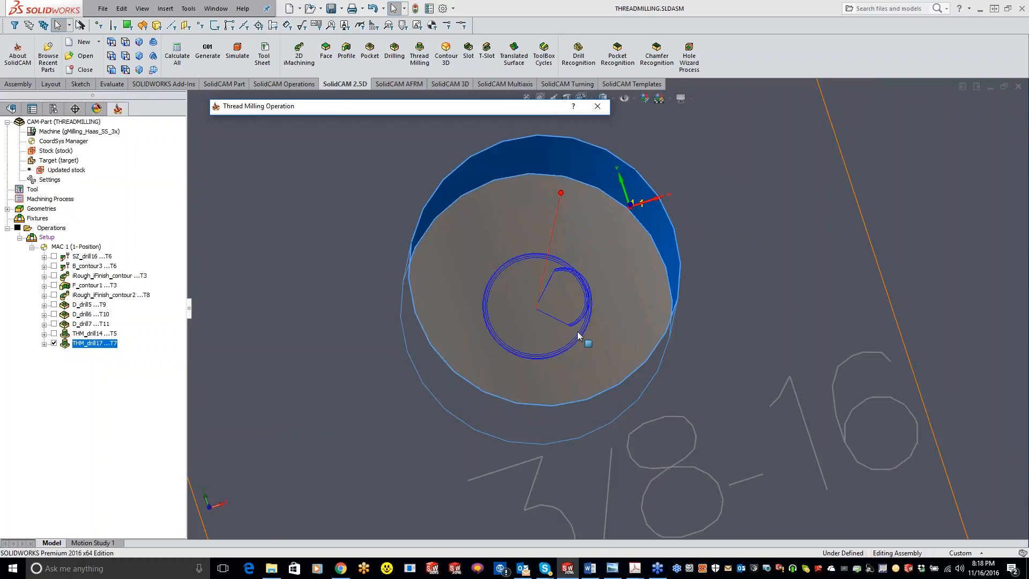
{"action": "scroll", "coordinate": [581, 338], "scroll_direction": "down", "scroll_amount": 5}
{"action": "scroll", "coordinate": [645, 264], "scroll_direction": "down", "scroll_amount": 2}
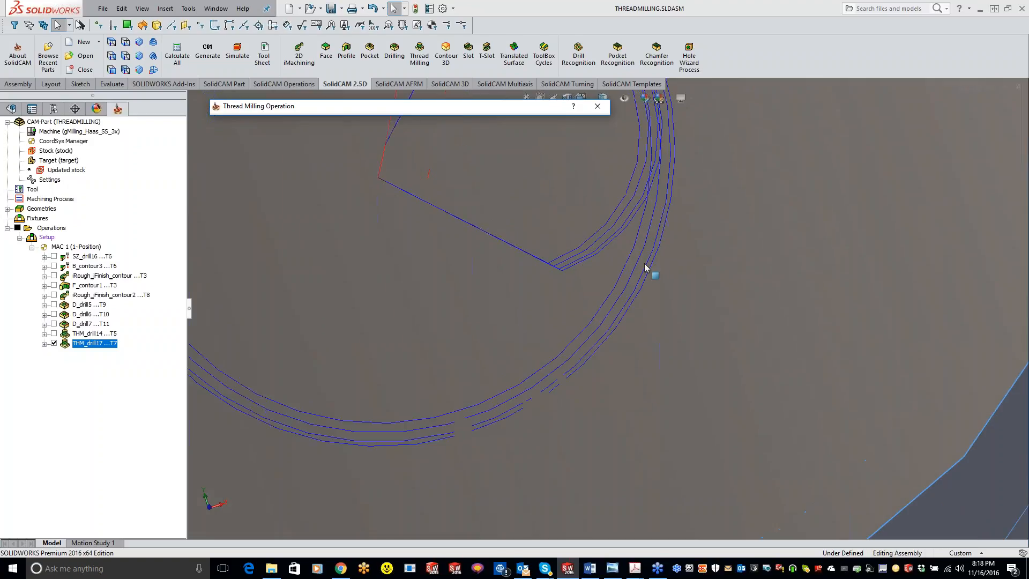
{"action": "scroll", "coordinate": [645, 267], "scroll_direction": "up", "scroll_amount": 3}
{"action": "mouse_move", "coordinate": [503, 110]}
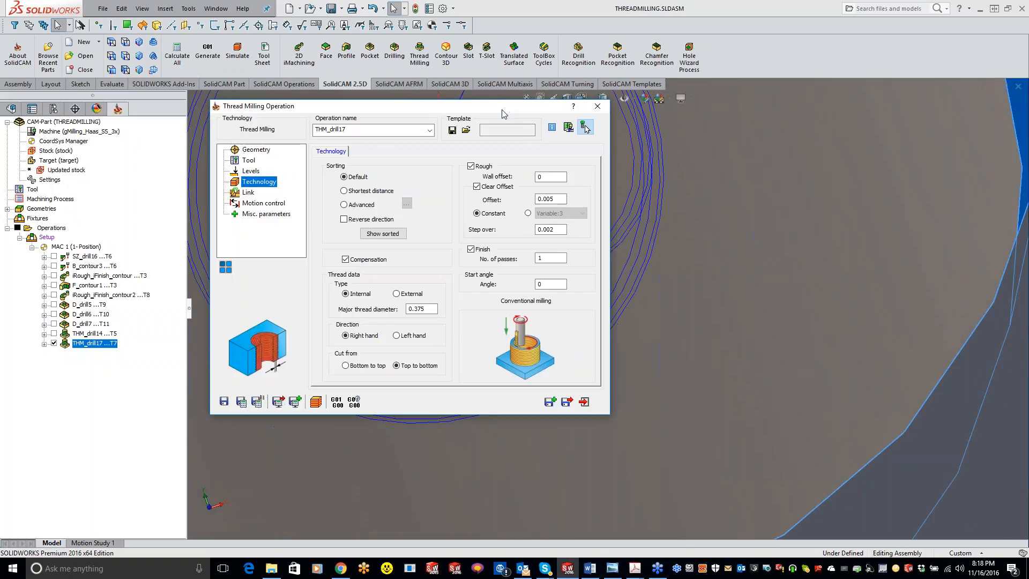
Switch the rough step over from constant to the Variable:3 option, and leave the operation to view the plate.
{"action": "left_click", "coordinate": [527, 213]}
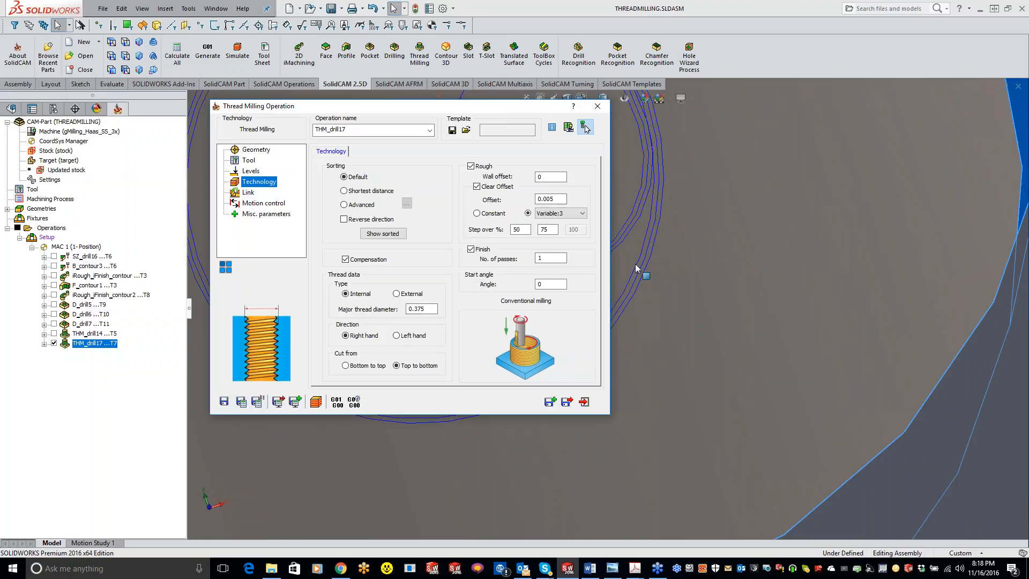
{"action": "double_click", "coordinate": [520, 108]}
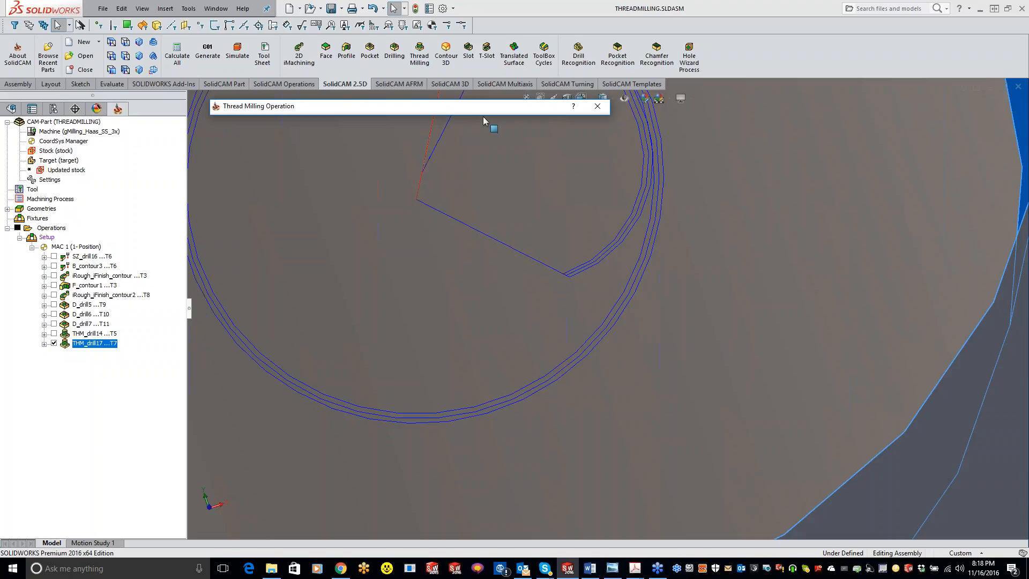
{"action": "mouse_move", "coordinate": [483, 110]}
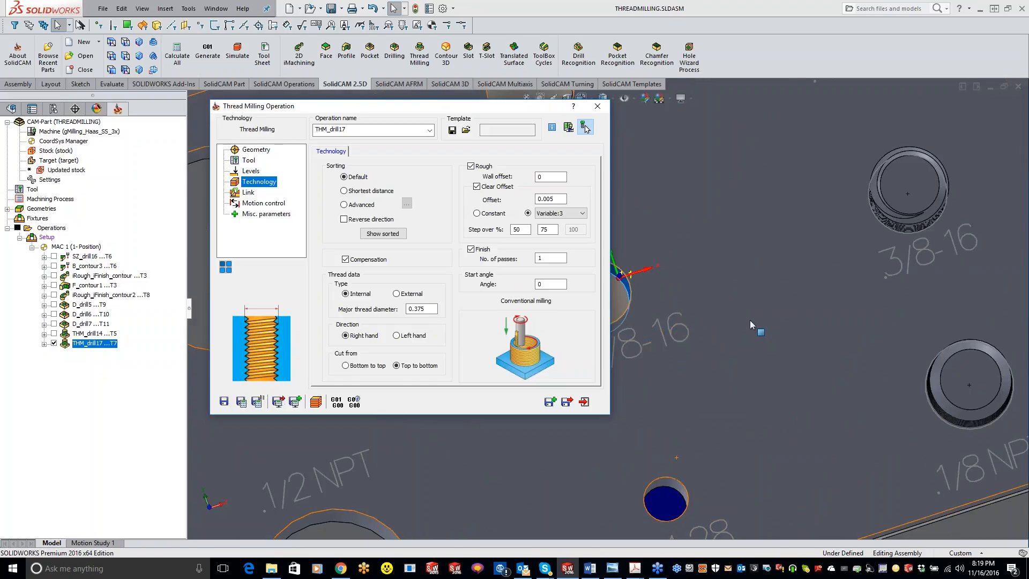
{"action": "scroll", "coordinate": [750, 320], "scroll_direction": "up", "scroll_amount": 5}
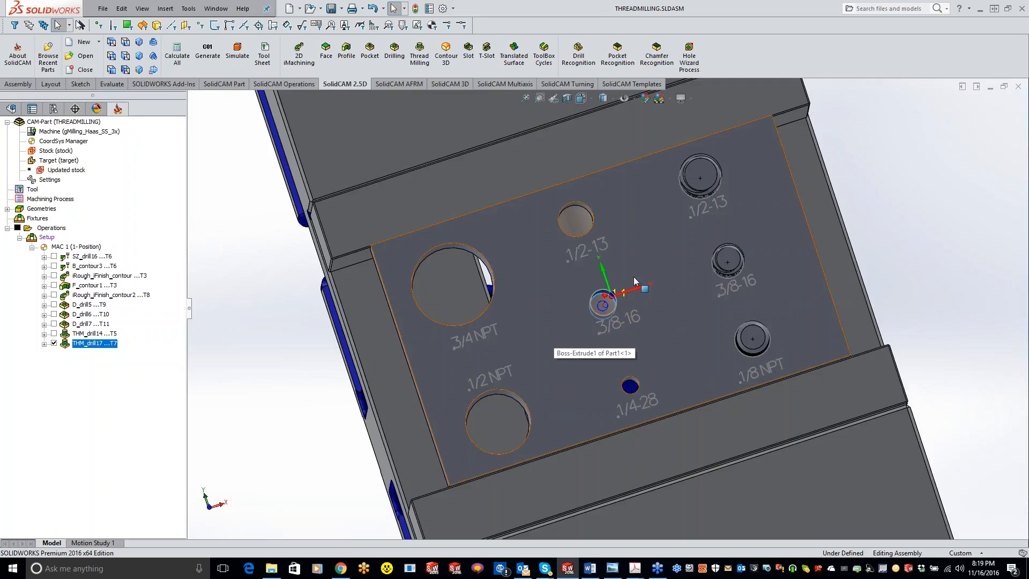
{"action": "middle_click_drag", "start_coordinate": [691, 318], "coordinate": [683, 275]}
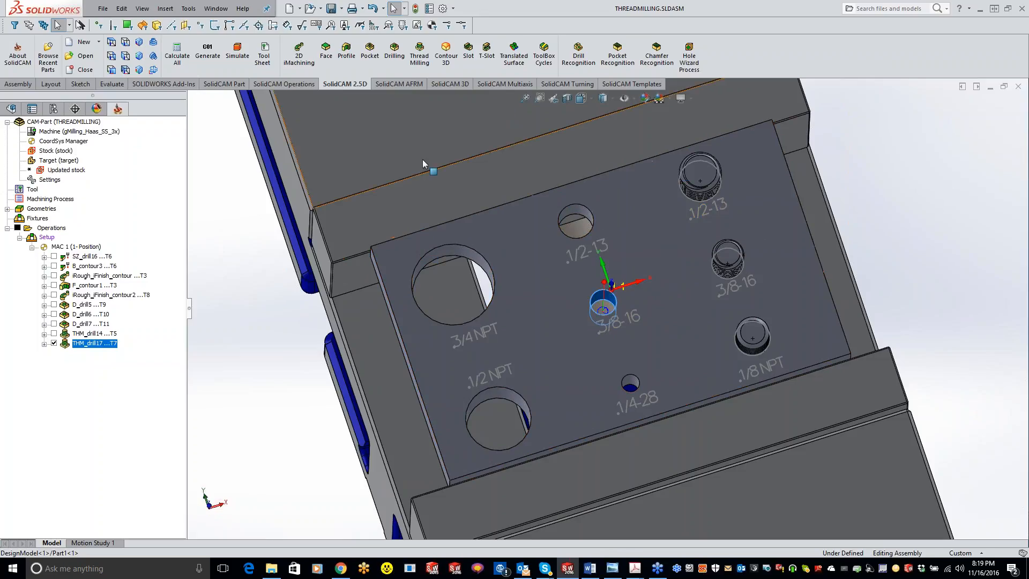
Reopen the 3/8-16 thread milling operation, set its thread mill's number of teeth to 1, and apply the tool.
{"action": "double_click", "coordinate": [103, 345]}
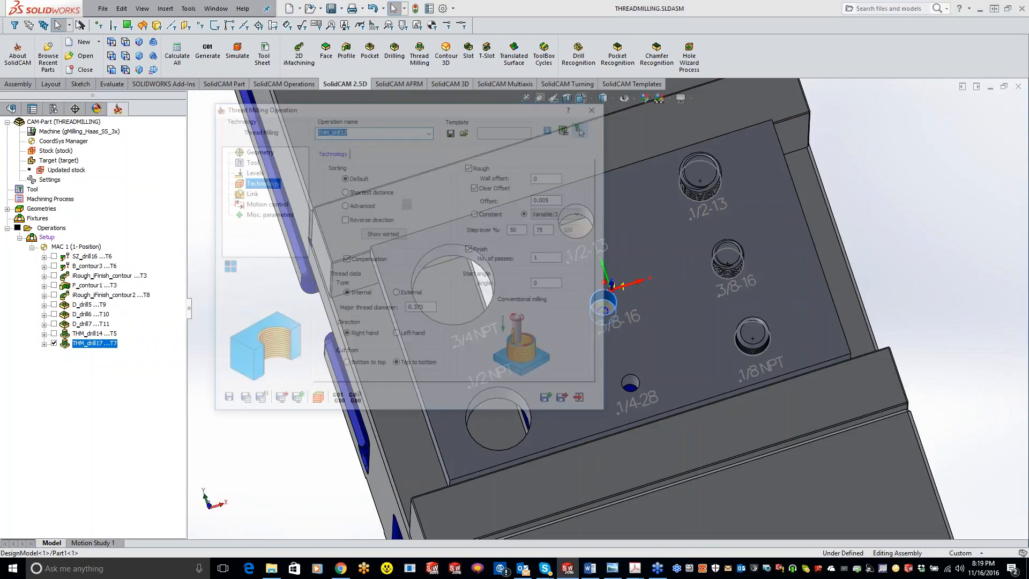
{"action": "left_click", "coordinate": [250, 171]}
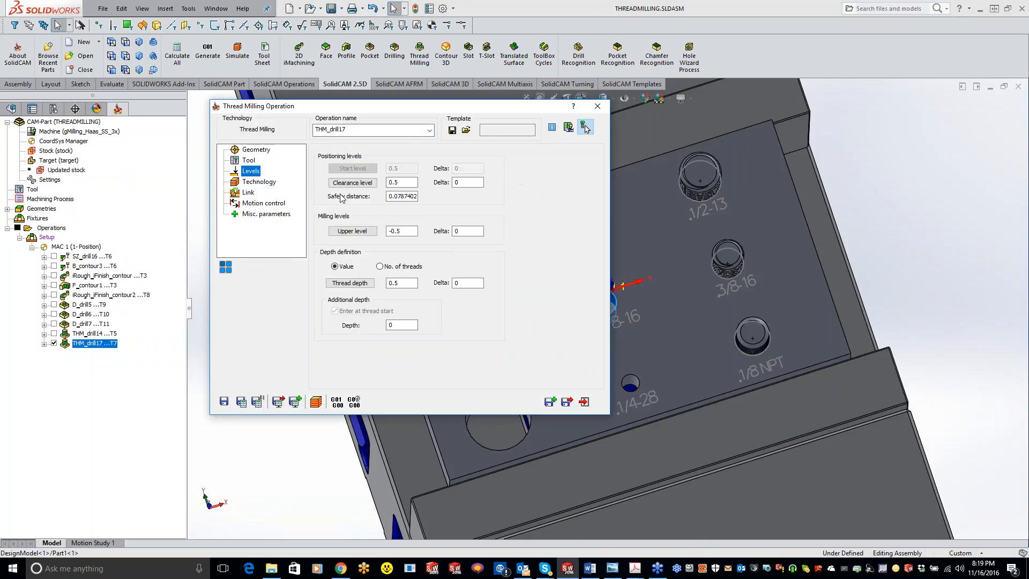
{"action": "left_click", "coordinate": [249, 160]}
{"action": "left_click", "coordinate": [385, 342]}
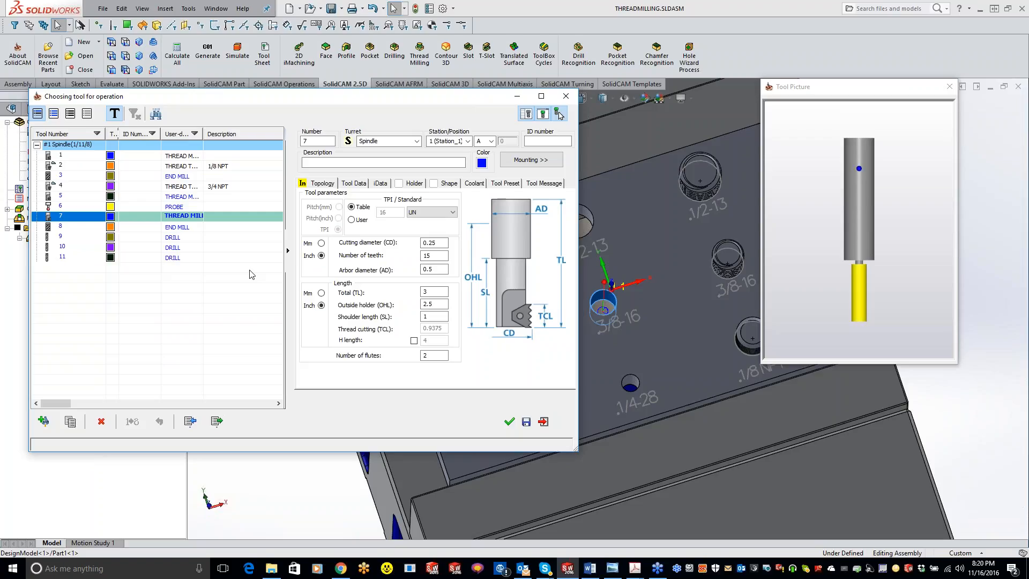
{"action": "double_click", "coordinate": [432, 256]}
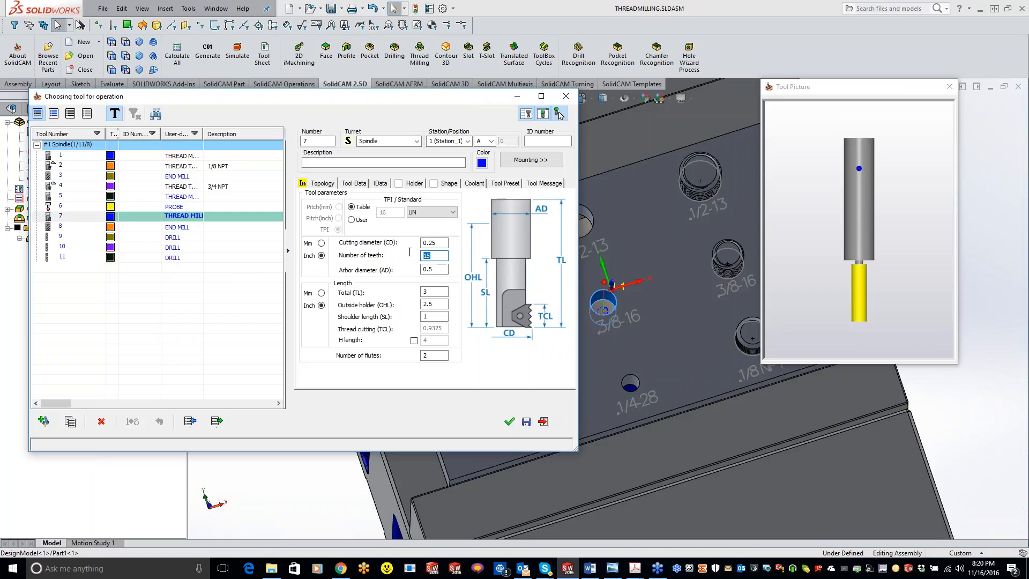
{"action": "type", "text": "1"}
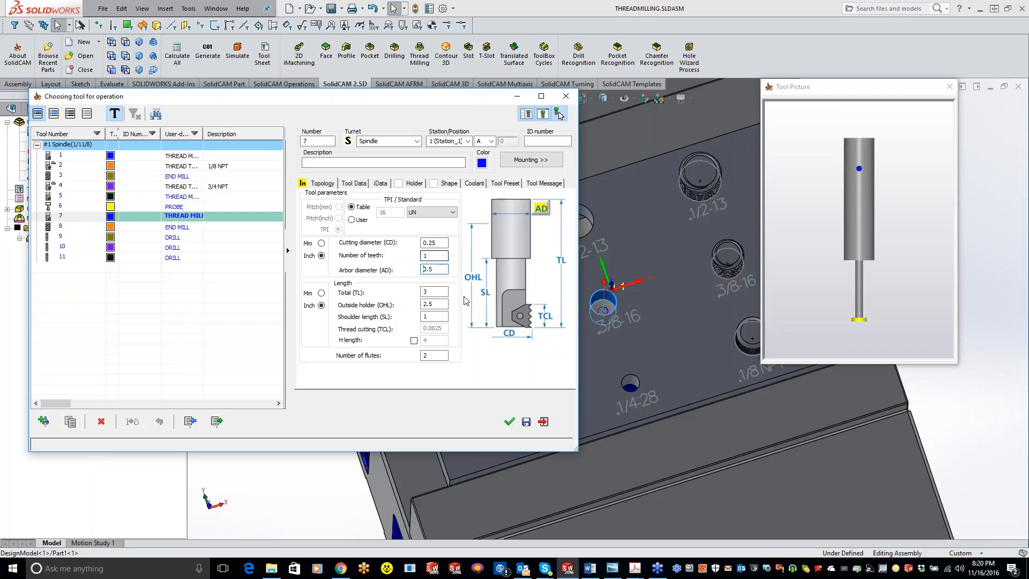
{"action": "left_click", "coordinate": [509, 423]}
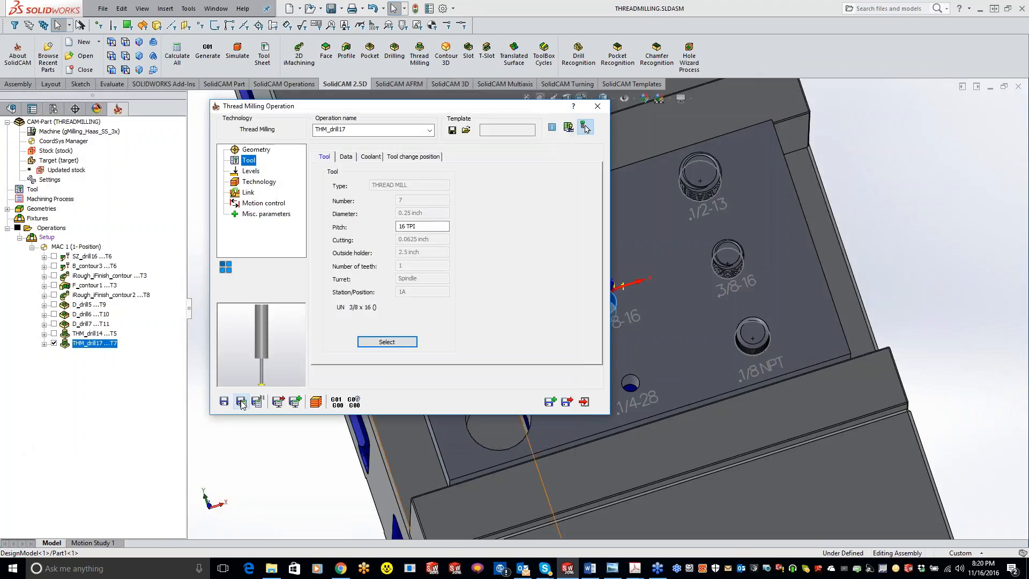
Turn off the rough passes for the 3/8-16 thread, then save and calculate the operation and inspect its toolpath.
{"action": "left_click", "coordinate": [275, 183]}
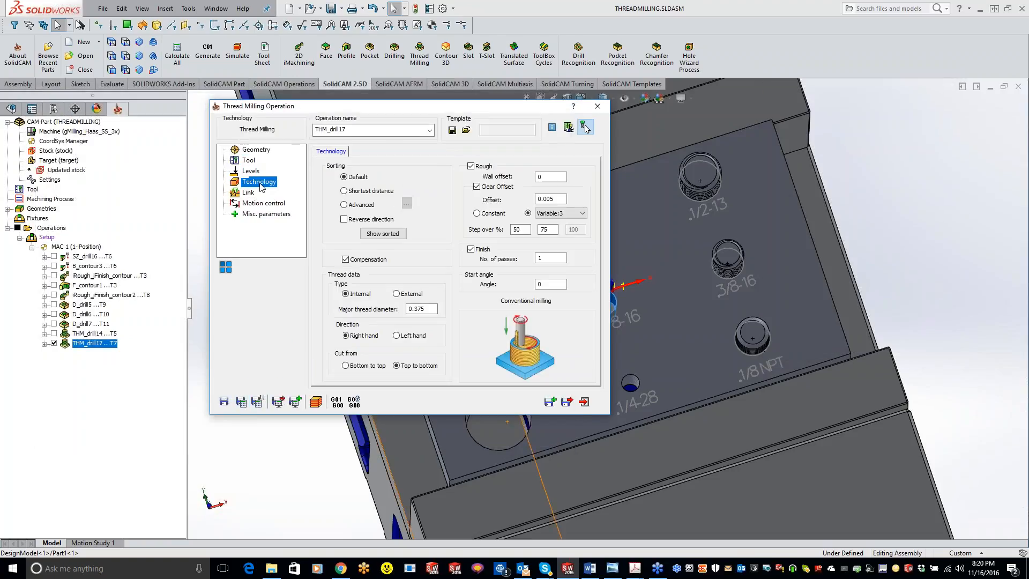
{"action": "left_click", "coordinate": [471, 166]}
{"action": "left_click", "coordinate": [244, 399]}
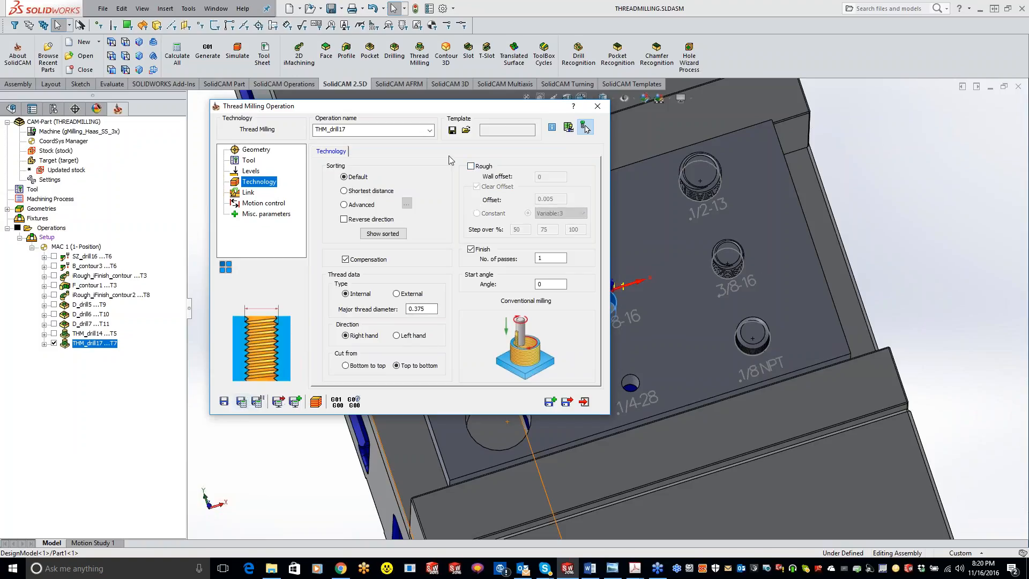
{"action": "double_click", "coordinate": [457, 109]}
{"action": "scroll", "coordinate": [629, 300], "scroll_direction": "down", "scroll_amount": 5}
{"action": "scroll", "coordinate": [587, 300], "scroll_direction": "down", "scroll_amount": 3}
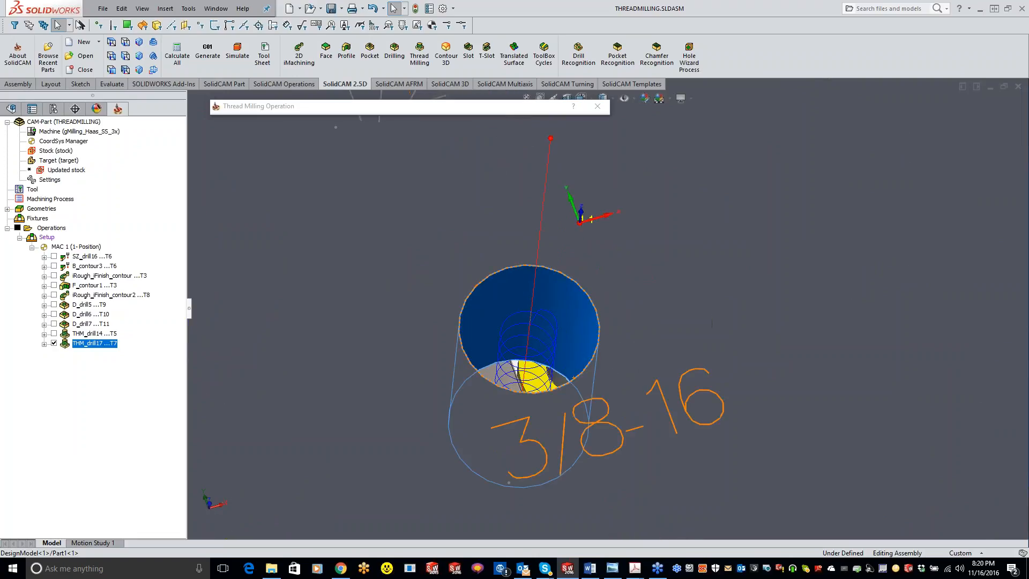
{"action": "middle_click_drag", "start_coordinate": [666, 443], "coordinate": [663, 353]}
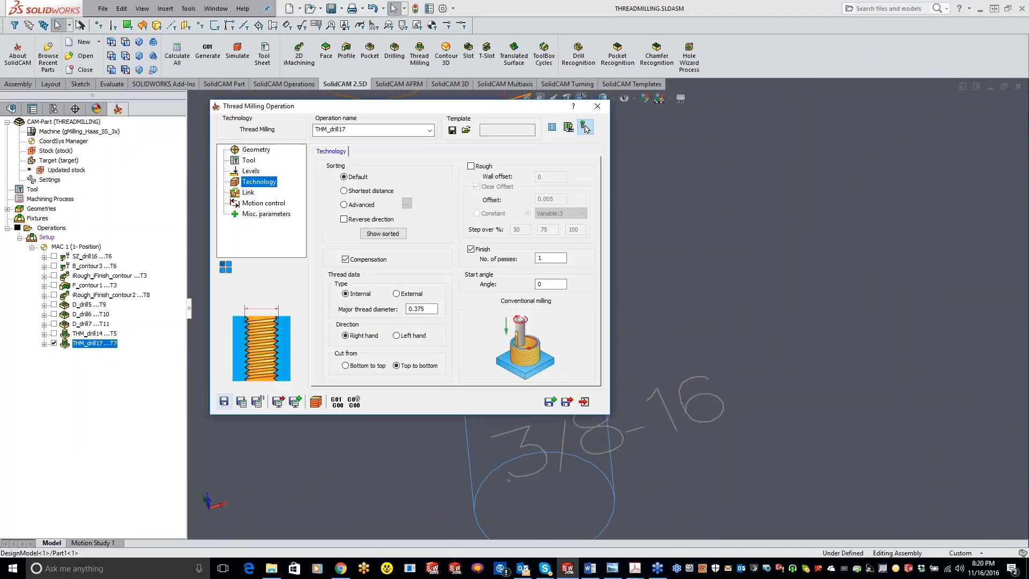
Simulate the single-tooth 3/8-16 thread milling in SolidVerify and Host CAD, and examine the helical toolpath in the hole.
{"action": "left_click", "coordinate": [317, 402]}
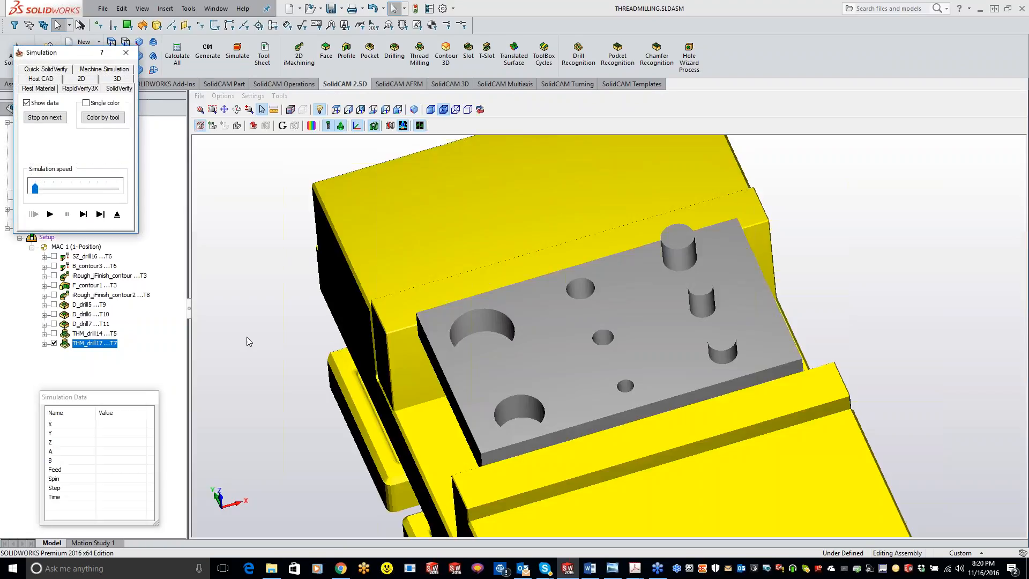
{"action": "left_click", "coordinate": [56, 215]}
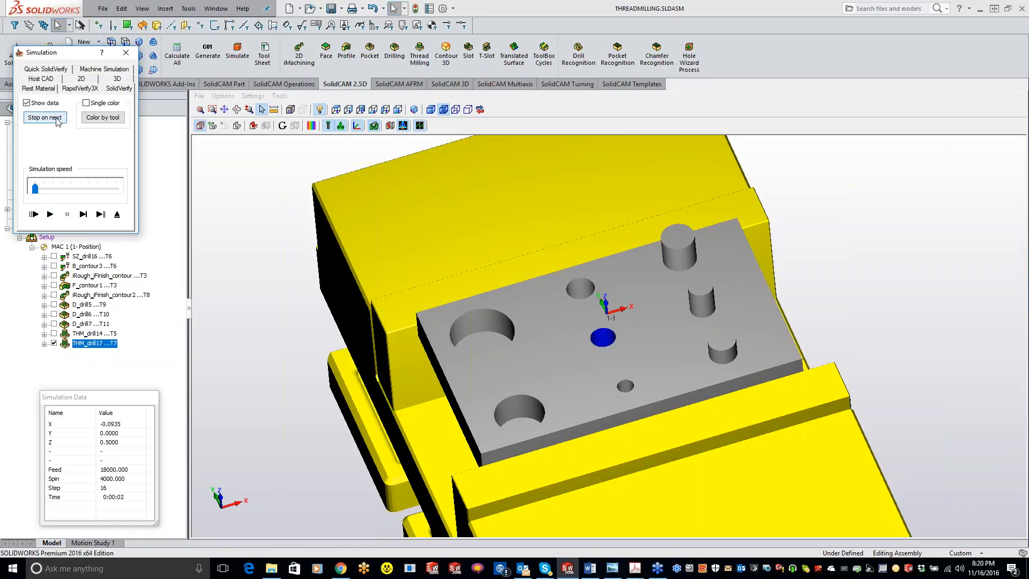
{"action": "left_click", "coordinate": [61, 80]}
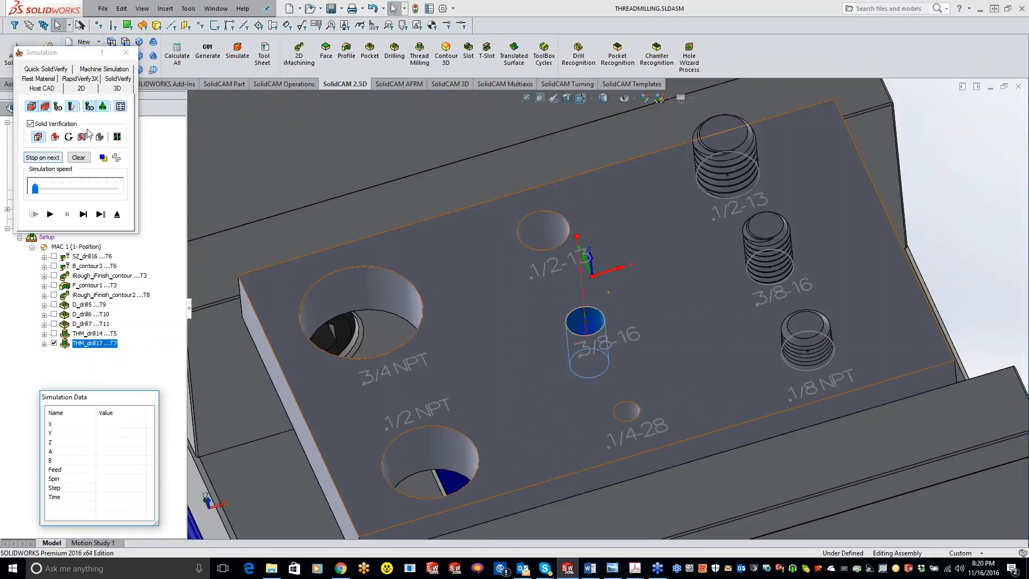
{"action": "left_click", "coordinate": [51, 215]}
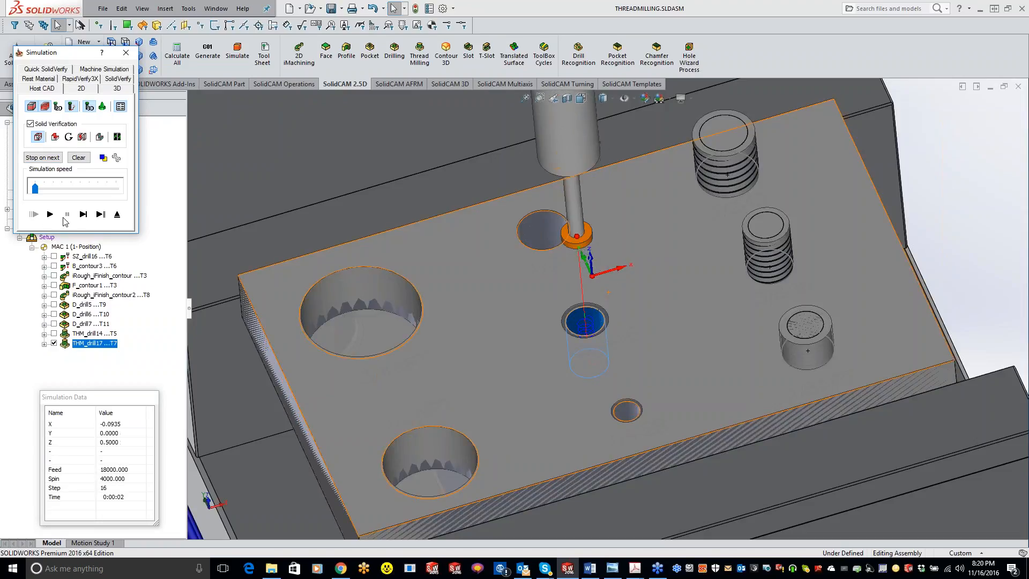
{"action": "scroll", "coordinate": [655, 332], "scroll_direction": "up", "scroll_amount": 3}
{"action": "scroll", "coordinate": [655, 338], "scroll_direction": "up", "scroll_amount": 5}
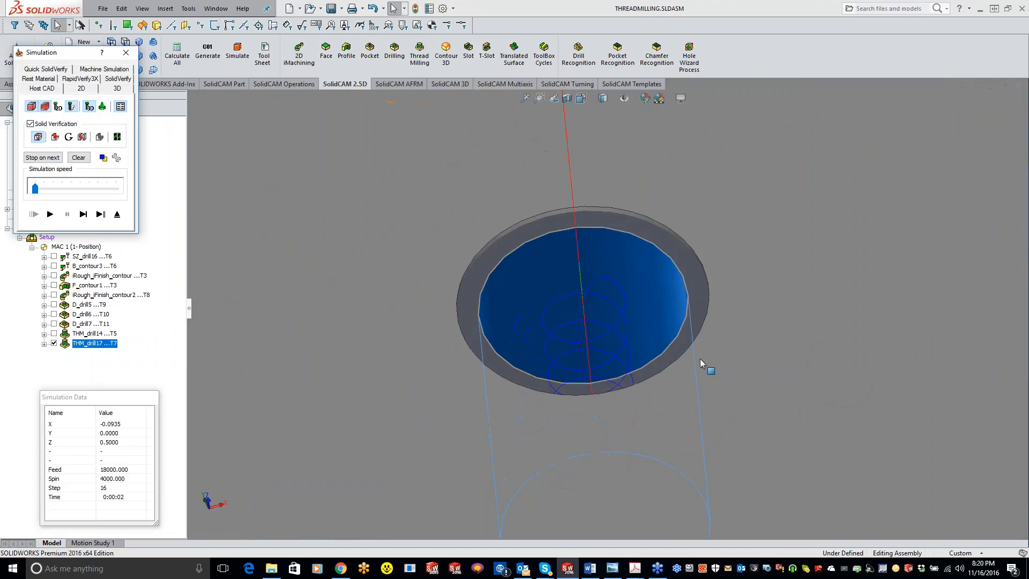
{"action": "middle_click_drag", "start_coordinate": [666, 360], "coordinate": [674, 437]}
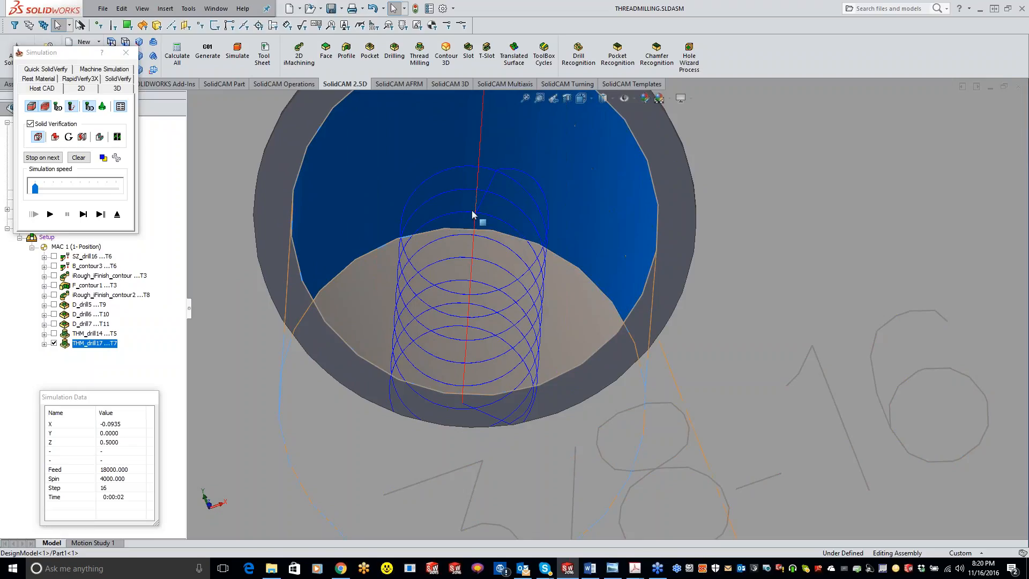
{"action": "scroll", "coordinate": [504, 339], "scroll_direction": "up", "scroll_amount": 3}
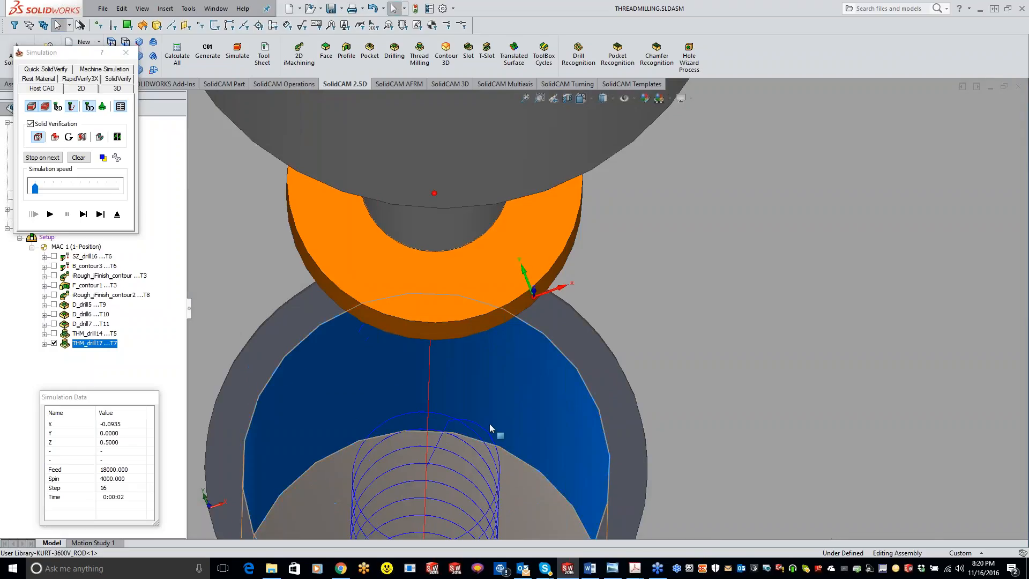
{"action": "scroll", "coordinate": [490, 423], "scroll_direction": "up", "scroll_amount": 3}
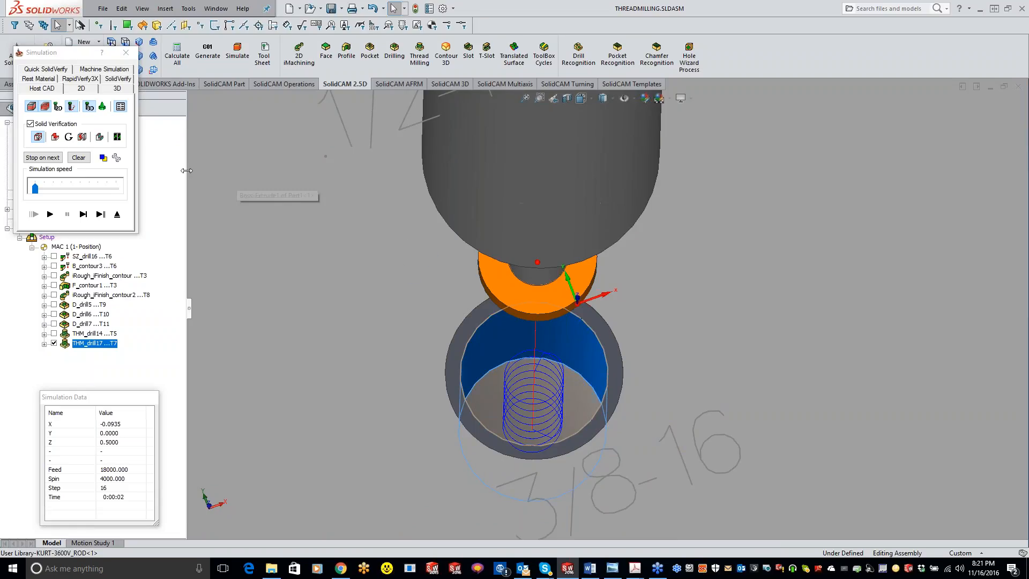
Exit the simulation, close the 3/8-16 thread milling operation, and view the whole plate with its holes.
{"action": "left_click", "coordinate": [126, 54]}
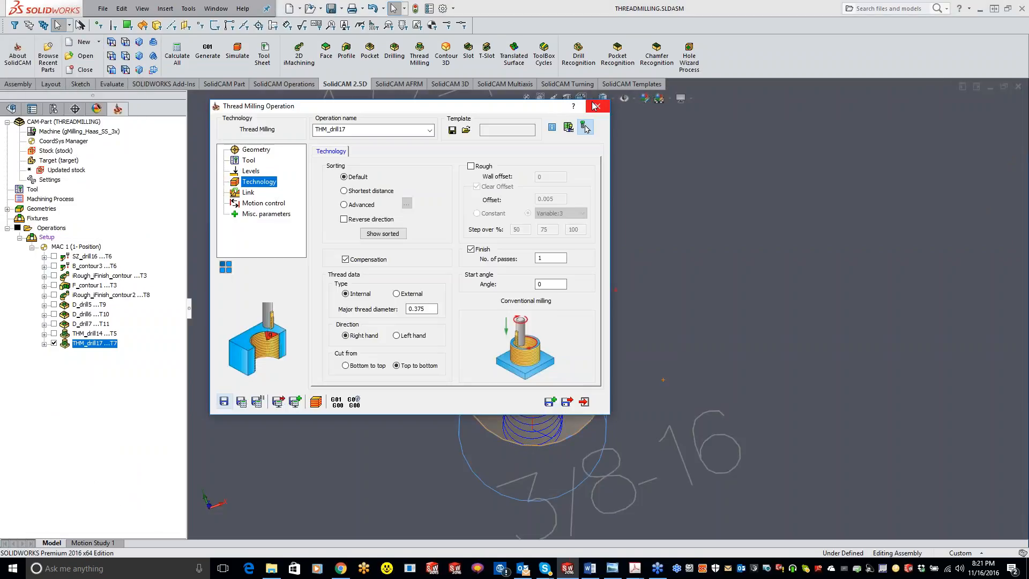
{"action": "scroll", "coordinate": [741, 326], "scroll_direction": "down", "scroll_amount": 3}
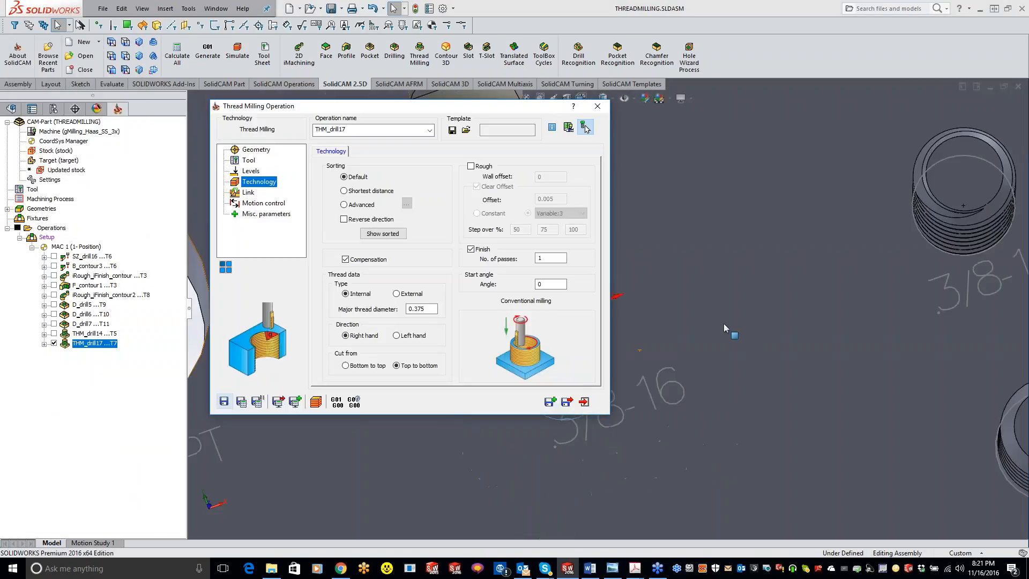
{"action": "left_click", "coordinate": [597, 107]}
{"action": "scroll", "coordinate": [644, 296], "scroll_direction": "up", "scroll_amount": 3}
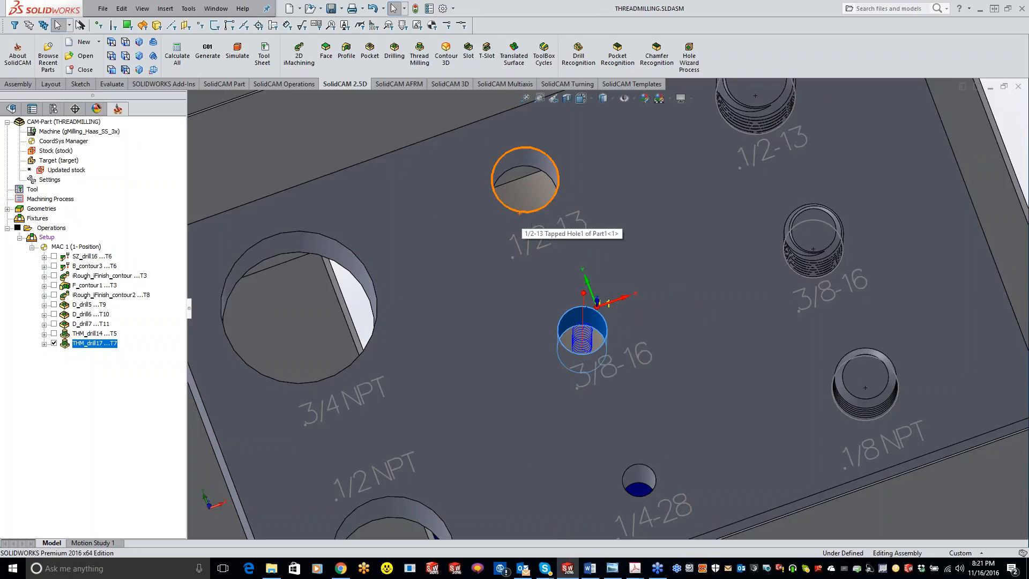
{"action": "middle_click_drag", "start_coordinate": [631, 308], "coordinate": [629, 317]}
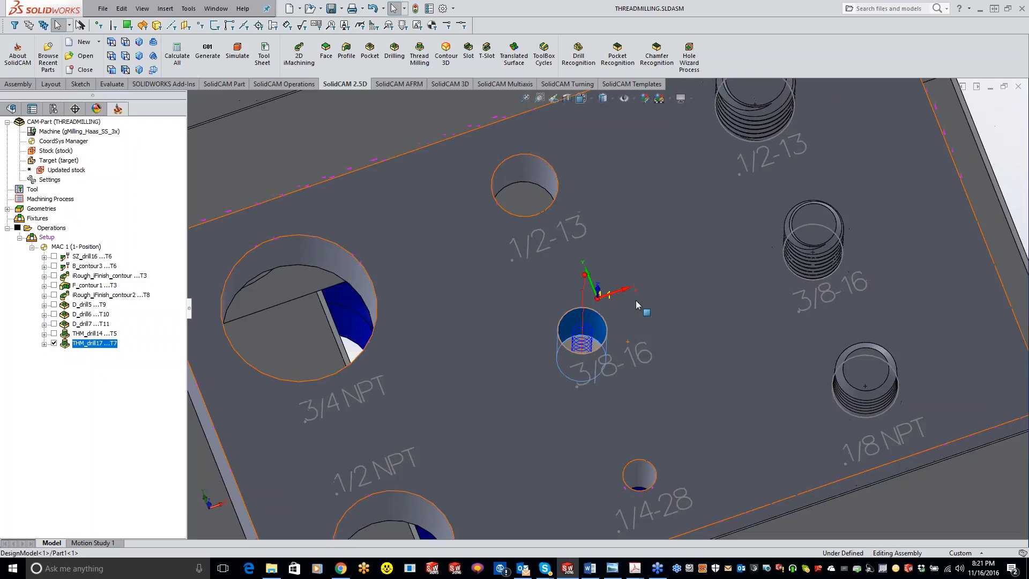
{"action": "scroll", "coordinate": [595, 358], "scroll_direction": "up", "scroll_amount": 3}
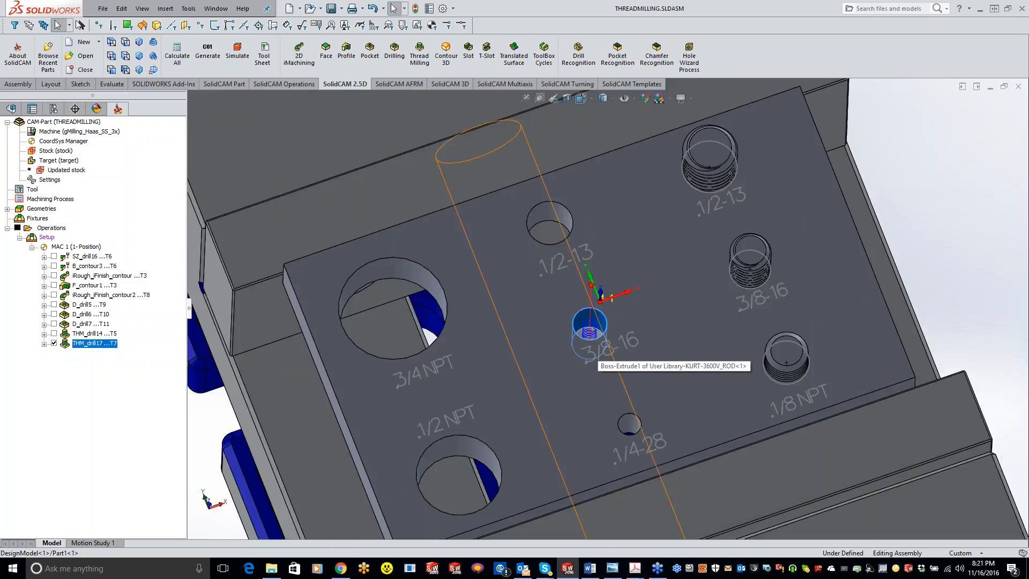
{"action": "scroll", "coordinate": [589, 359], "scroll_direction": "up", "scroll_amount": 3}
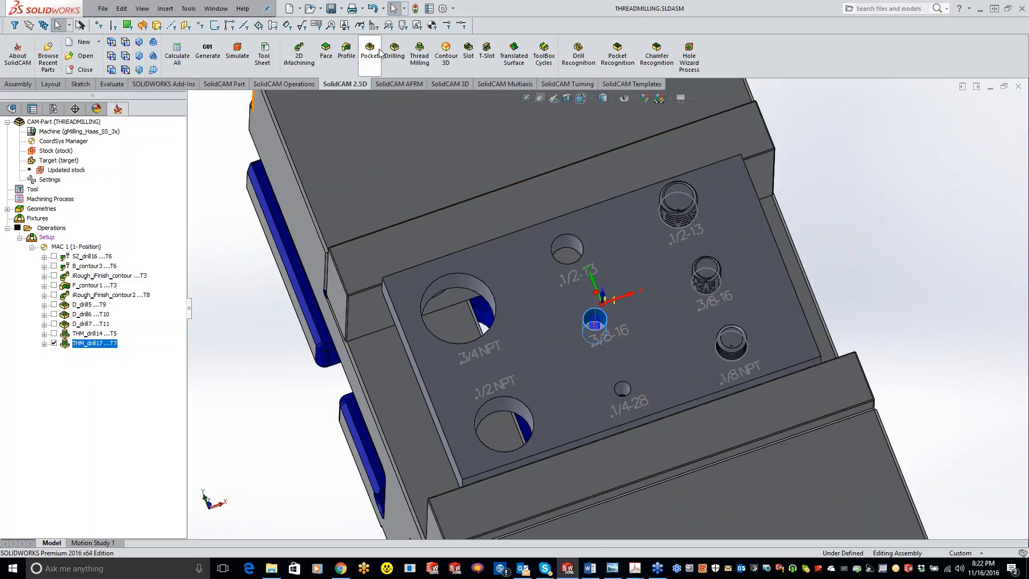
Create a new thread milling operation on the plain 1/2-13 hole and open its tool selection.
{"action": "left_click", "coordinate": [420, 52]}
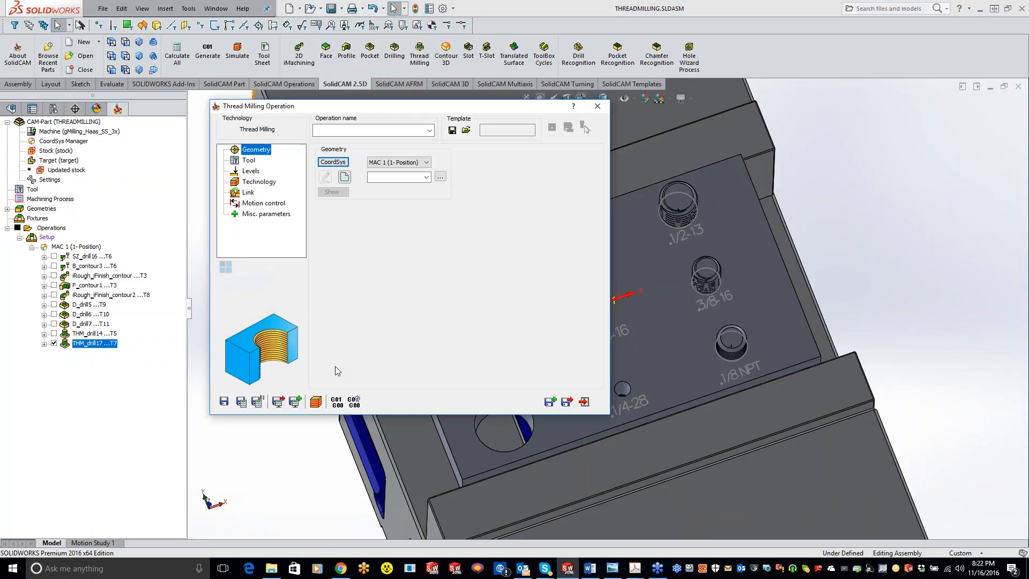
{"action": "left_click", "coordinate": [345, 178]}
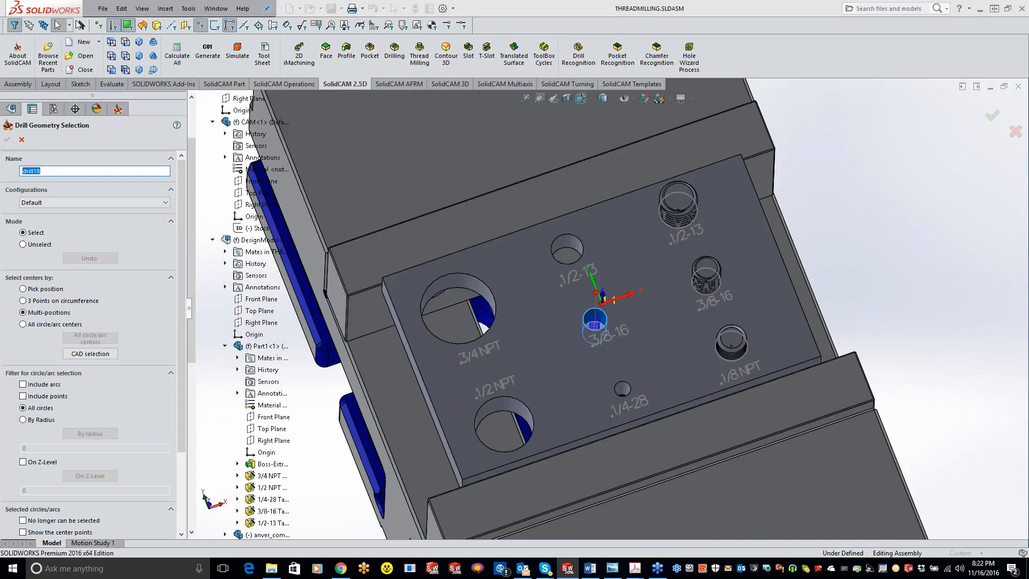
{"action": "left_click", "coordinate": [568, 242]}
{"action": "left_click", "coordinate": [7, 139]}
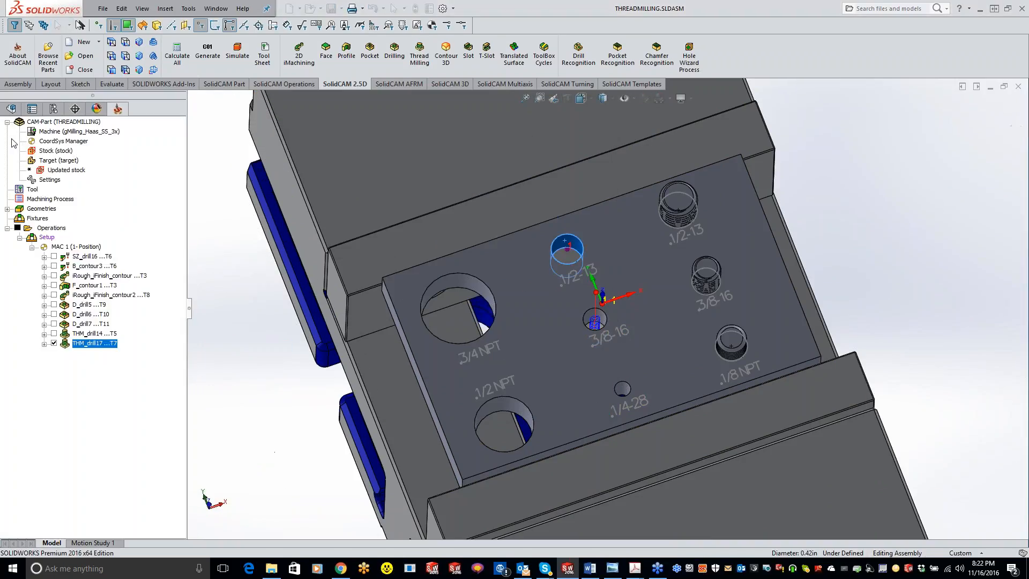
{"action": "left_click", "coordinate": [248, 160]}
{"action": "left_click", "coordinate": [381, 341]}
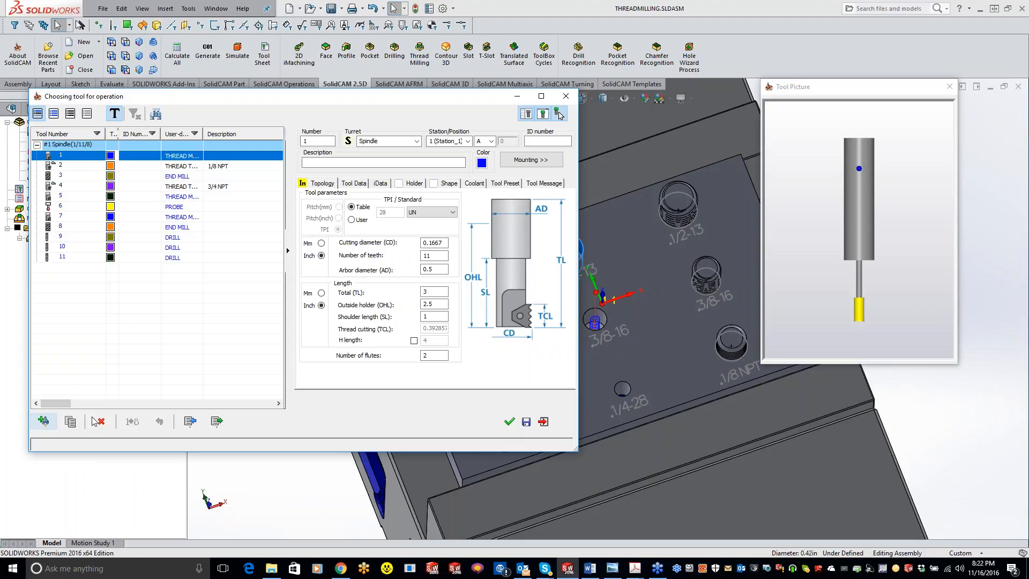
Browse the thread mills in the SolidCAM master tools for aluminum library, sorted by tool type, and leave without importing any.
{"action": "left_click", "coordinate": [190, 422]}
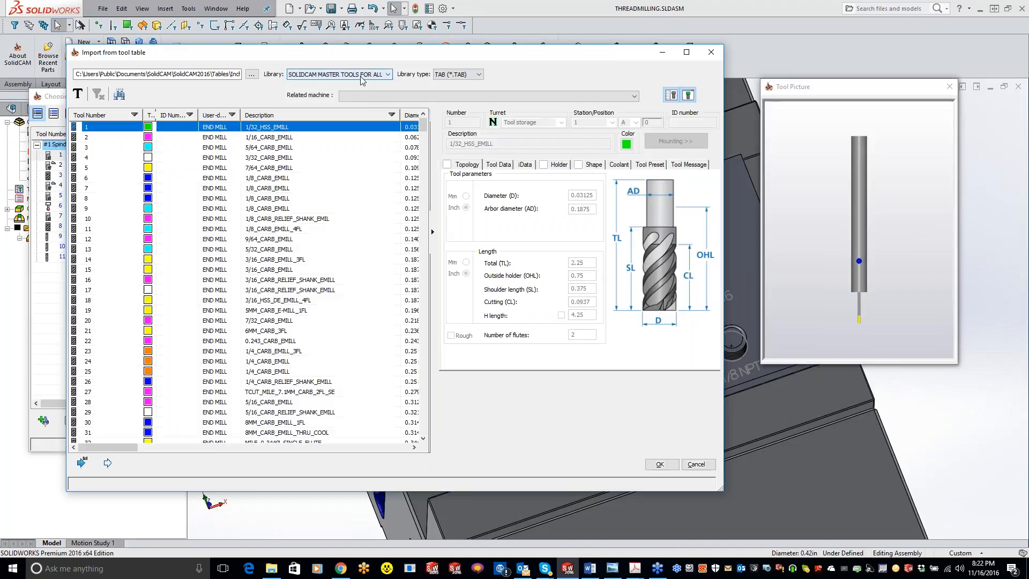
{"action": "left_click", "coordinate": [363, 75]}
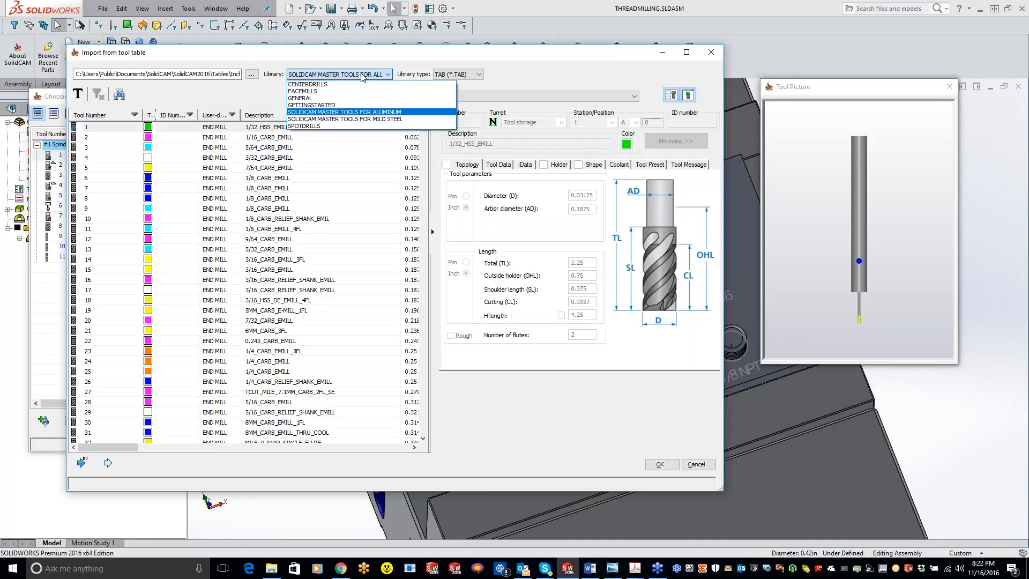
{"action": "left_click", "coordinate": [312, 112]}
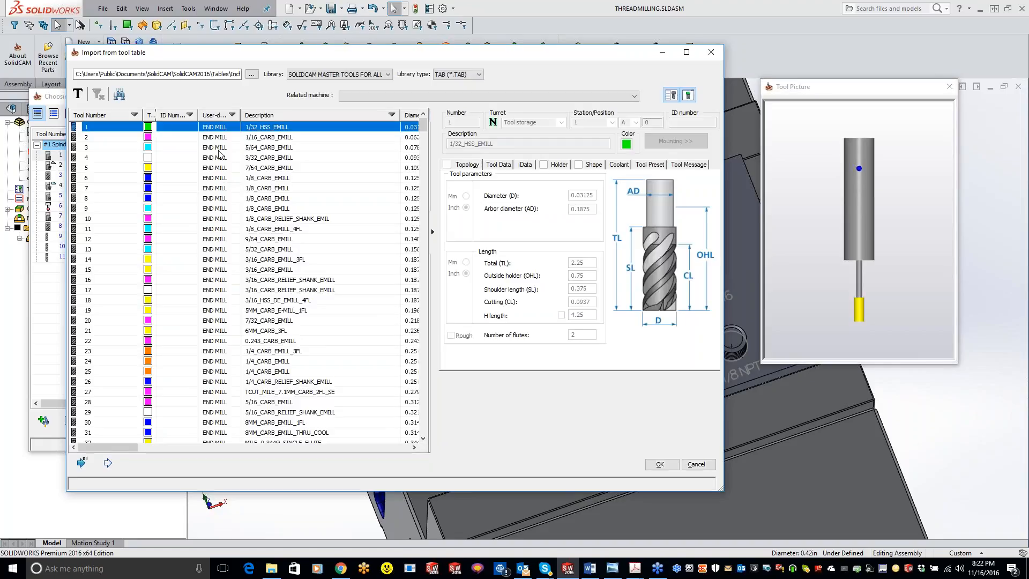
{"action": "left_click", "coordinate": [219, 116]}
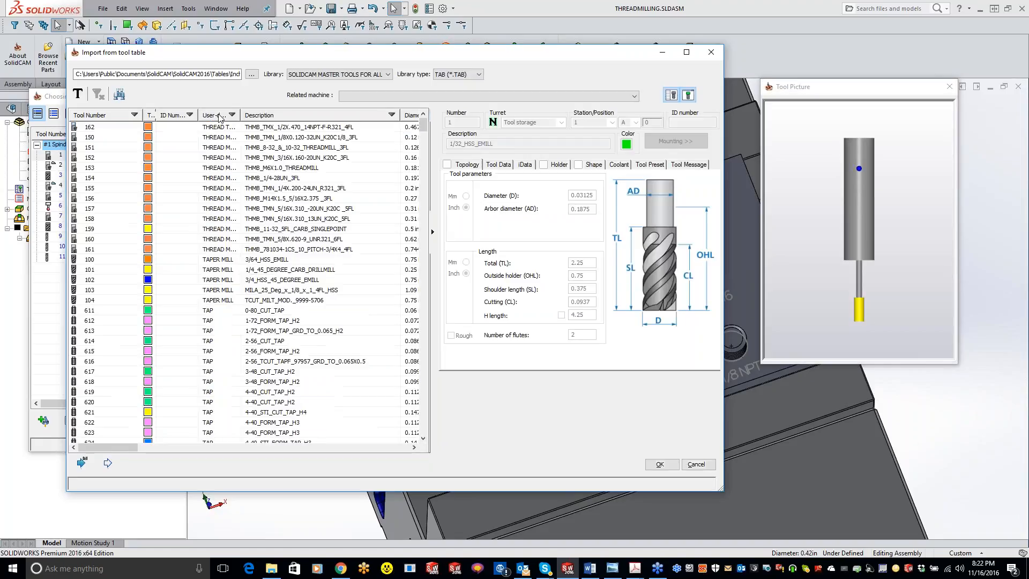
{"action": "left_click", "coordinate": [224, 131]}
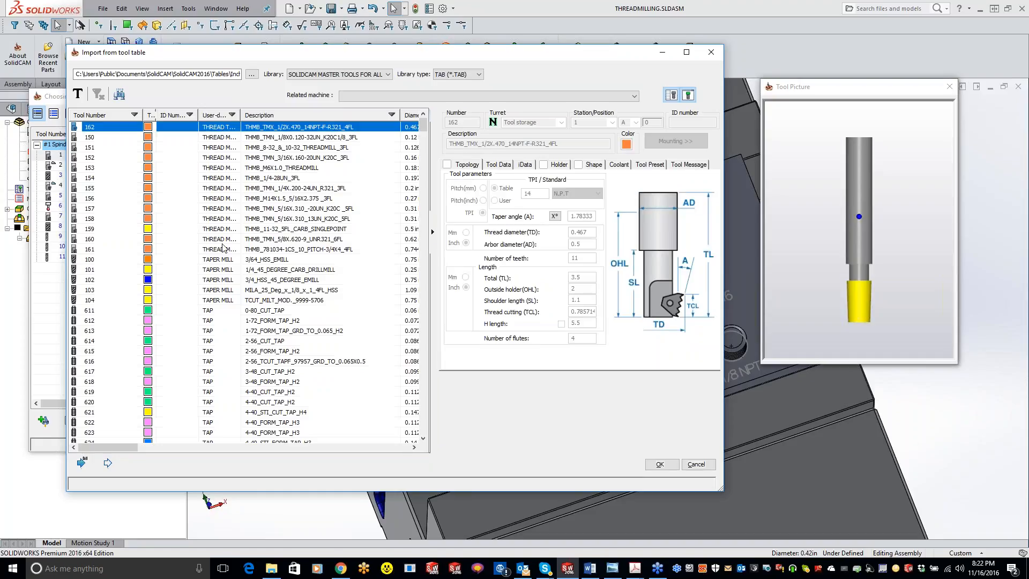
{"action": "left_click", "coordinate": [224, 250], "text": "shift"}
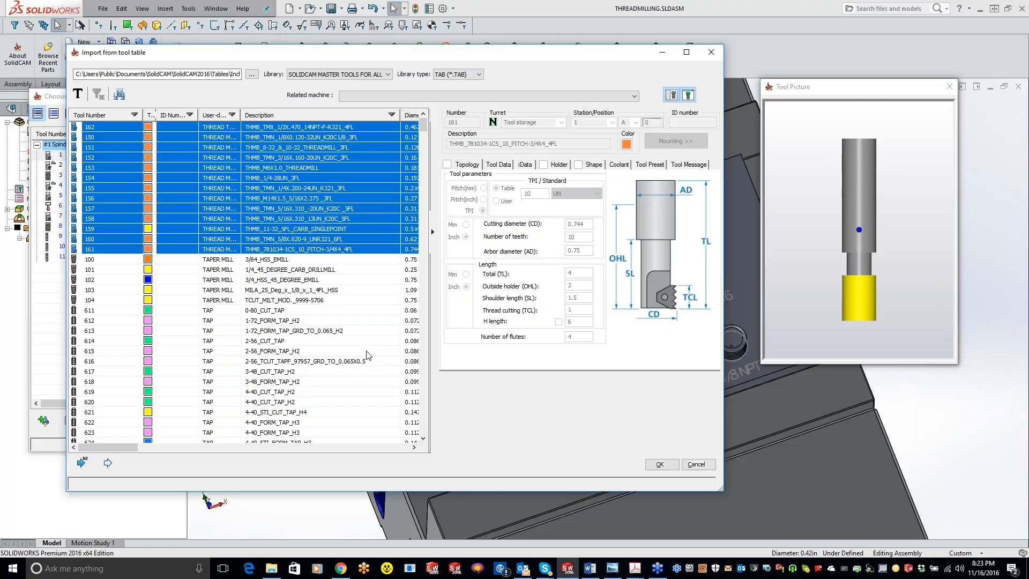
{"action": "left_click", "coordinate": [700, 466]}
Add a thread mill with the UN 1/2 x 13 standard and 6 teeth, and apply it to the operation.
{"action": "left_click", "coordinate": [59, 420]}
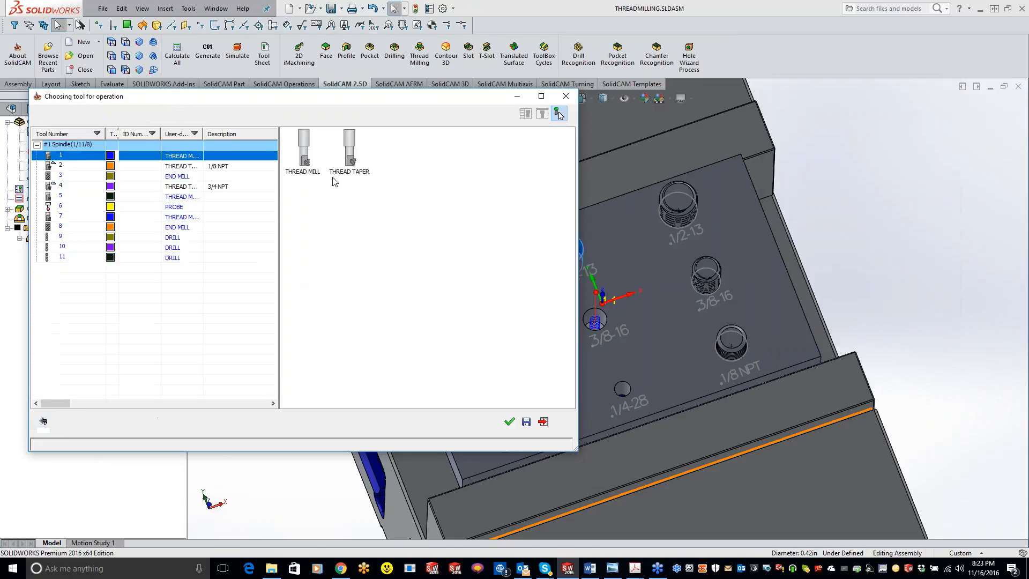
{"action": "left_click", "coordinate": [333, 180]}
{"action": "left_click", "coordinate": [432, 212]}
{"action": "left_click", "coordinate": [429, 223]}
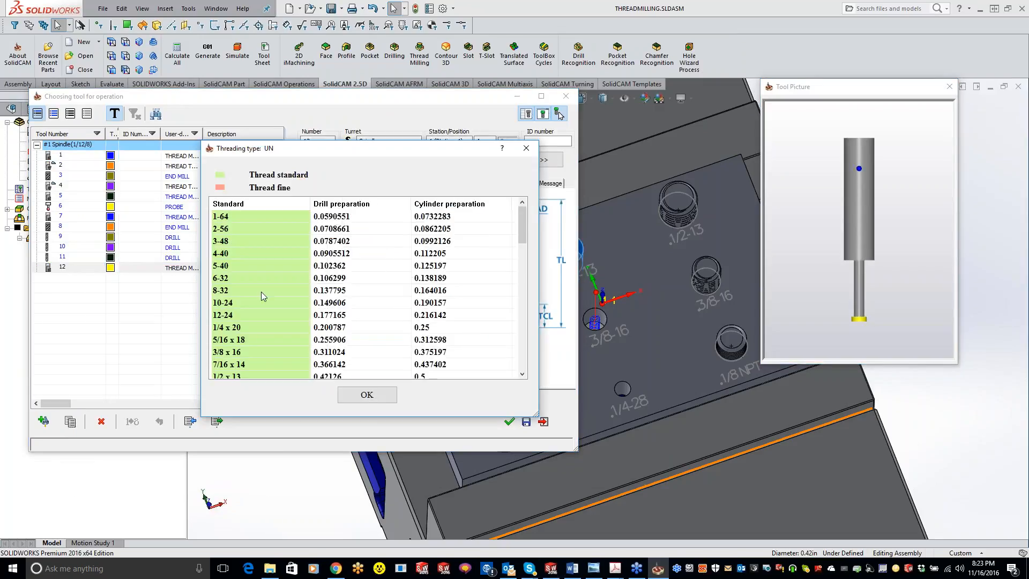
{"action": "left_click", "coordinate": [248, 376]}
{"action": "left_click", "coordinate": [378, 396]}
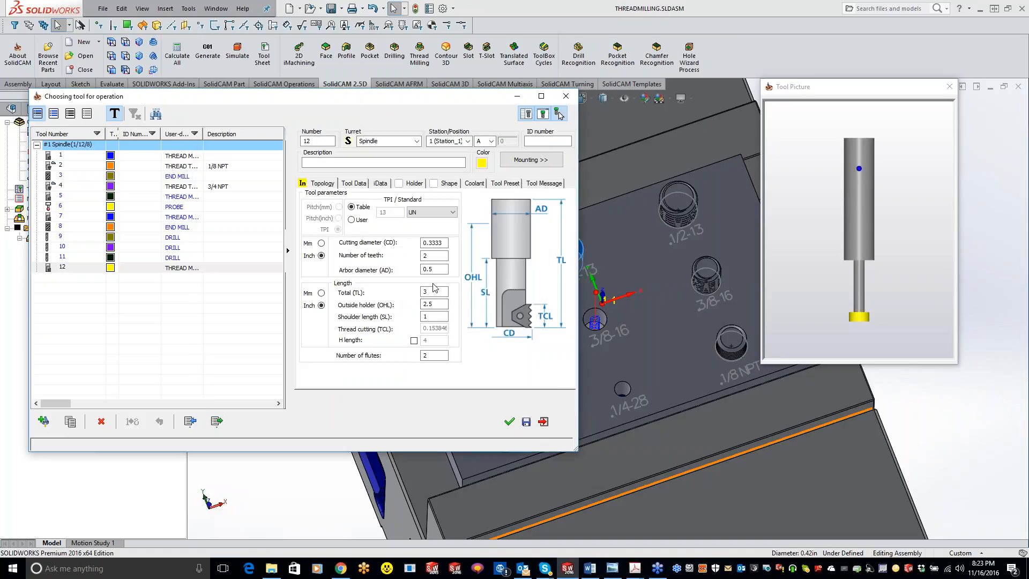
{"action": "double_click", "coordinate": [427, 255]}
{"action": "key", "text": "Tab"}
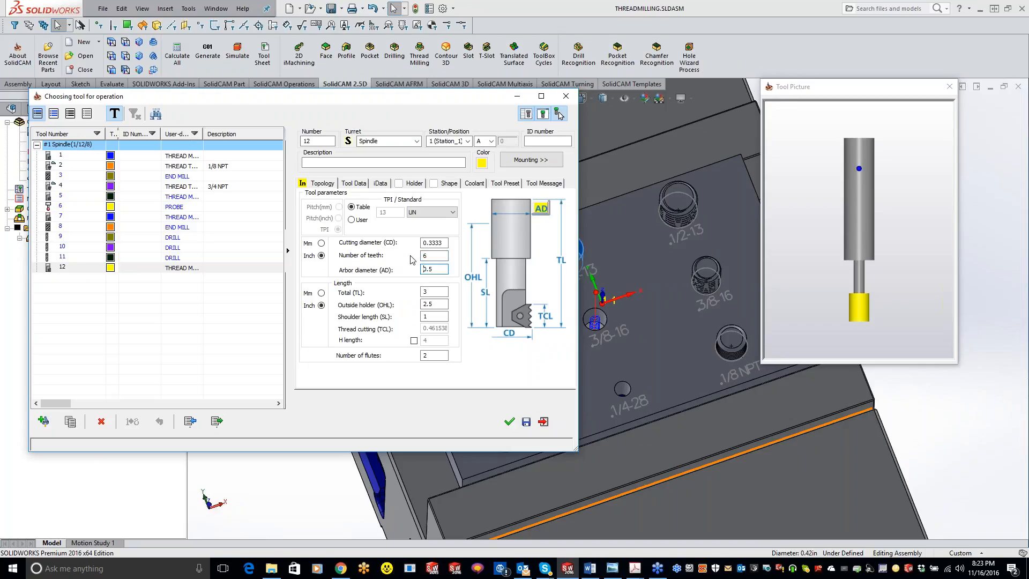
{"action": "left_click", "coordinate": [509, 421]}
Set the 1/2-13 thread to cut from top to bottom, save and calculate the operation, and inspect its toolpath.
{"action": "left_click", "coordinate": [251, 172]}
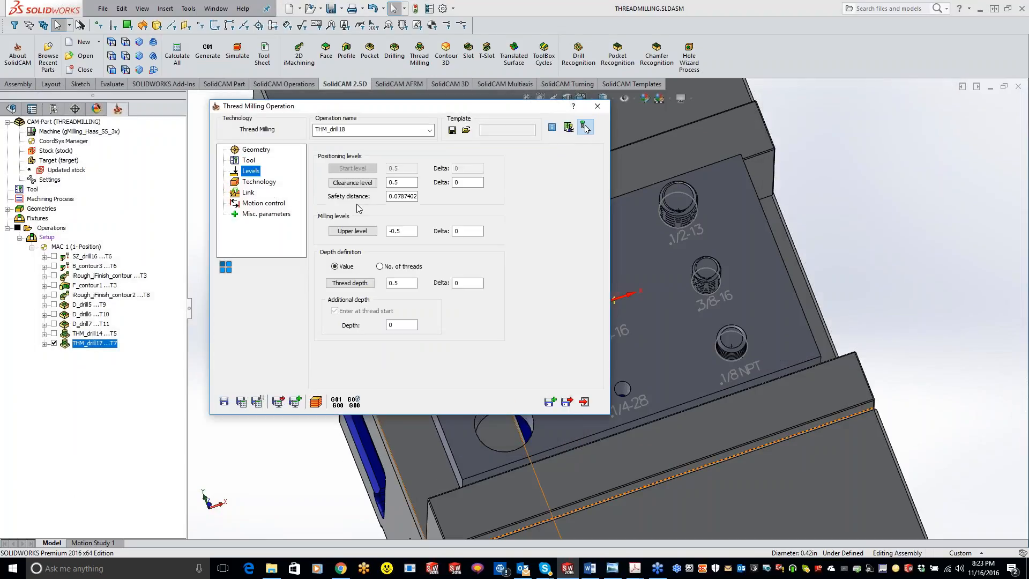
{"action": "left_click", "coordinate": [261, 182]}
{"action": "left_click", "coordinate": [398, 367]}
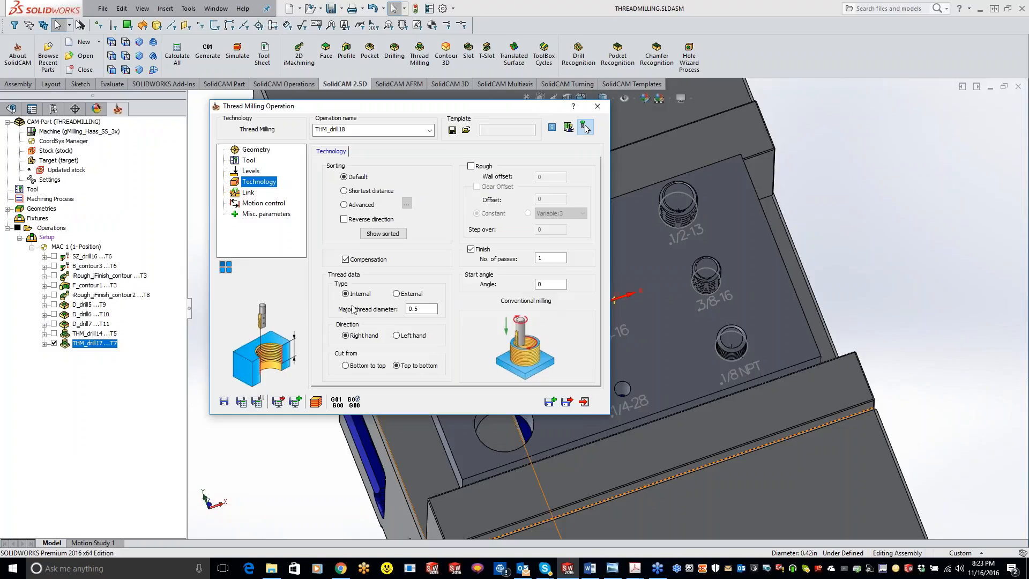
{"action": "left_click", "coordinate": [245, 402]}
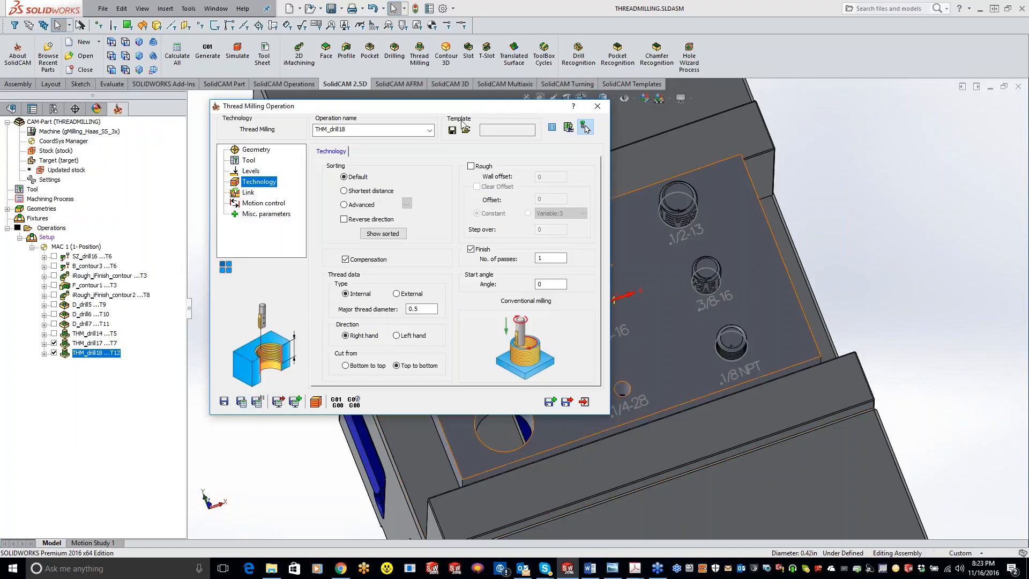
{"action": "double_click", "coordinate": [455, 105]}
{"action": "middle_click_drag", "start_coordinate": [647, 299], "coordinate": [646, 328]}
{"action": "scroll", "coordinate": [567, 251], "scroll_direction": "down", "scroll_amount": 5}
{"action": "middle_click_drag", "start_coordinate": [664, 275], "coordinate": [664, 244]}
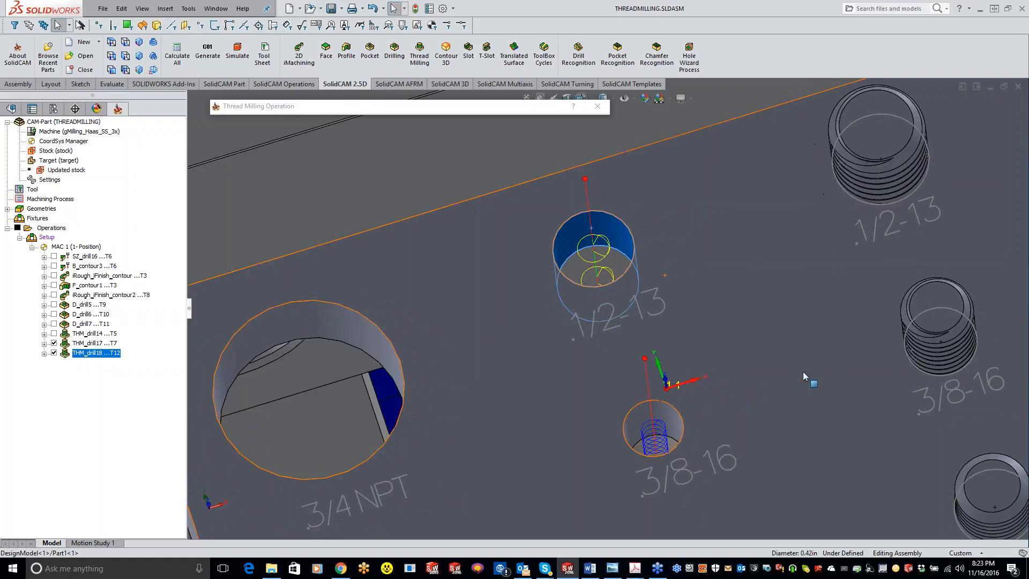
{"action": "scroll", "coordinate": [702, 343], "scroll_direction": "up", "scroll_amount": 6}
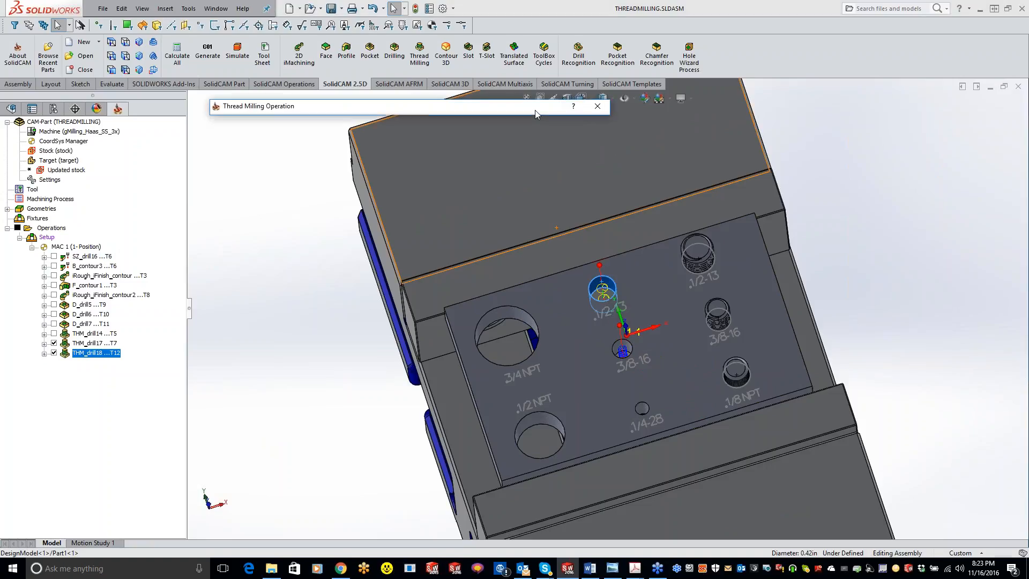
Reopen the tool selection of the 1/2-13 operation and examine the thread standards offered for its thread mill.
{"action": "left_click", "coordinate": [250, 171]}
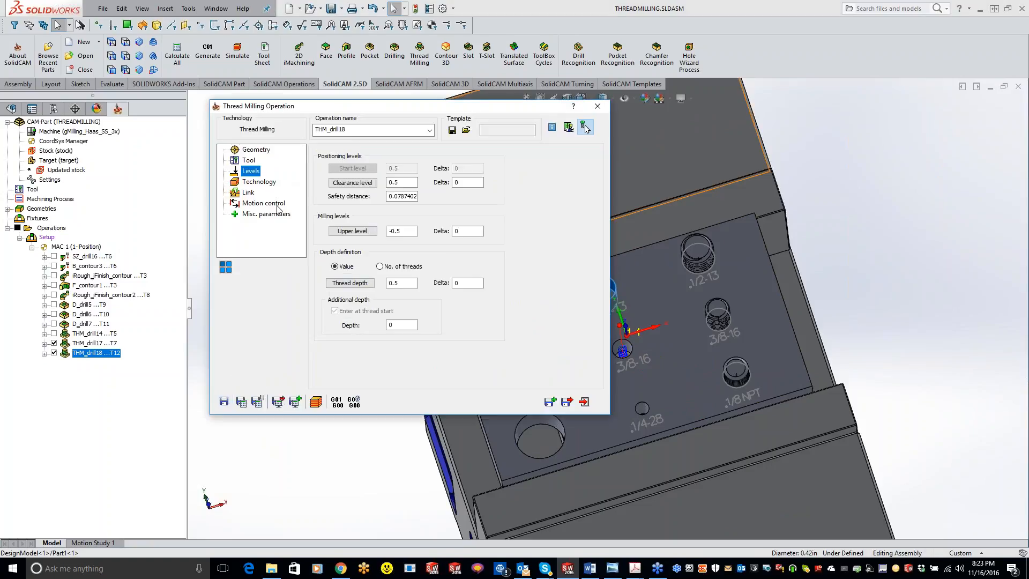
{"action": "left_click", "coordinate": [249, 161]}
{"action": "left_click", "coordinate": [387, 341]}
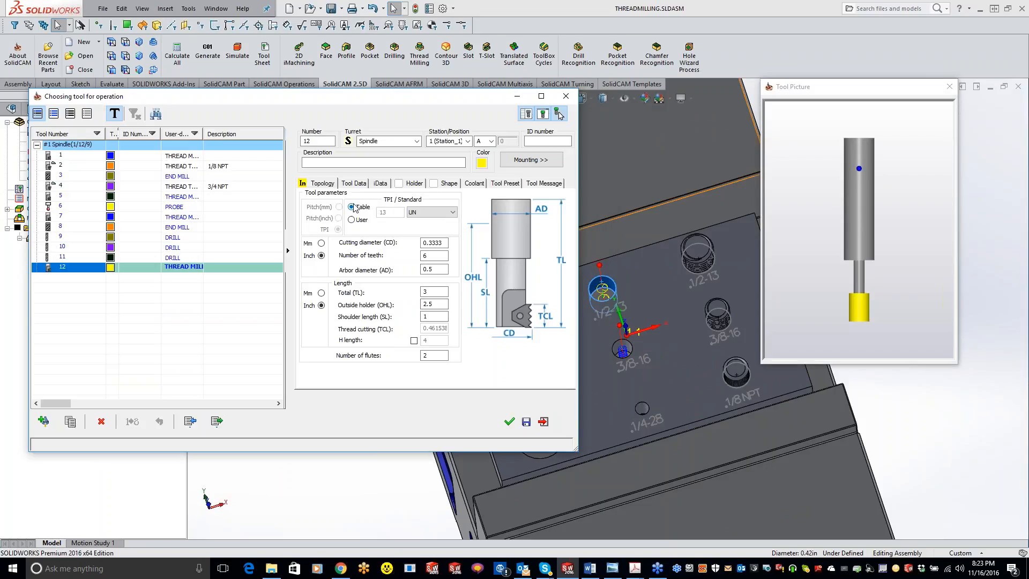
{"action": "left_click", "coordinate": [429, 214]}
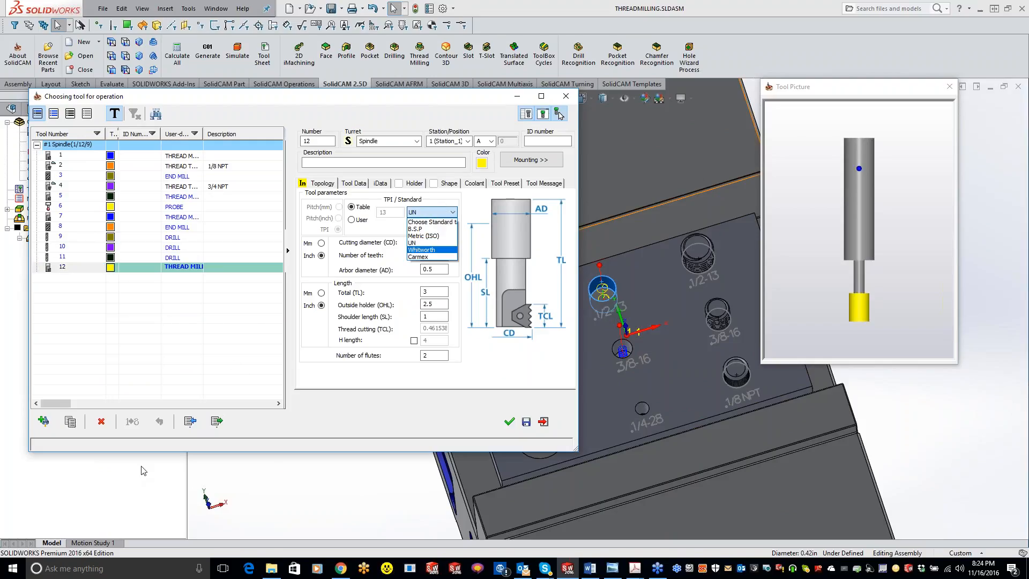
Try out a new taper thread mill with the N.P.T 1/4 x 18 standard, and leave the tool table without saving.
{"action": "left_click", "coordinate": [50, 418]}
{"action": "left_click", "coordinate": [49, 422]}
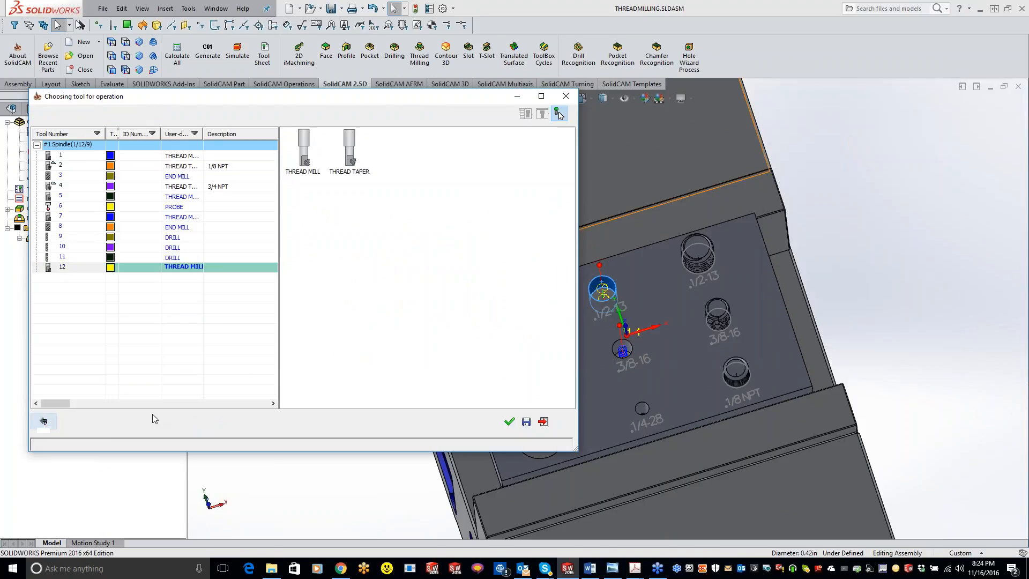
{"action": "left_click", "coordinate": [353, 165]}
{"action": "left_click", "coordinate": [437, 213]}
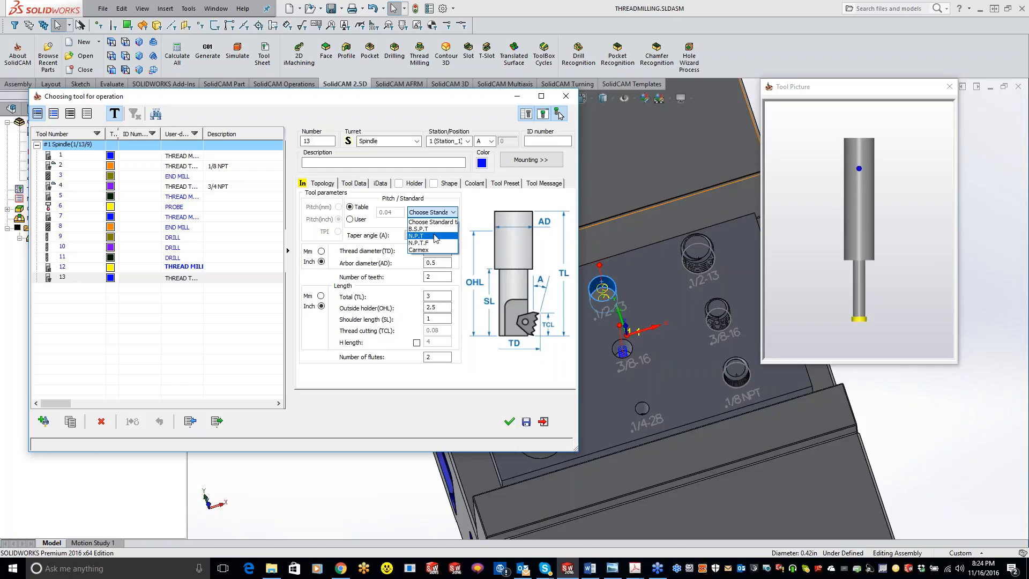
{"action": "left_click", "coordinate": [435, 237]}
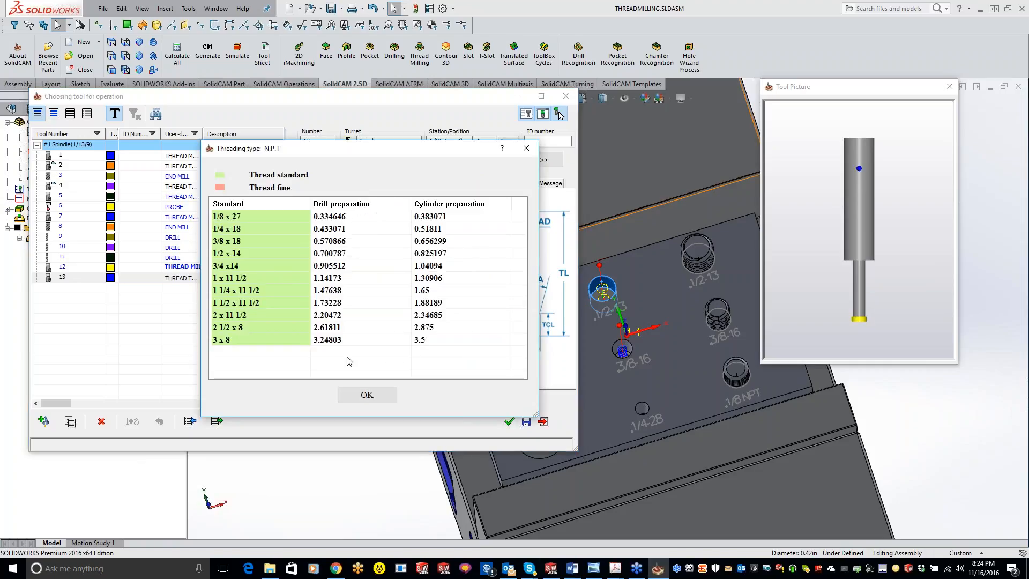
{"action": "left_click", "coordinate": [357, 397]}
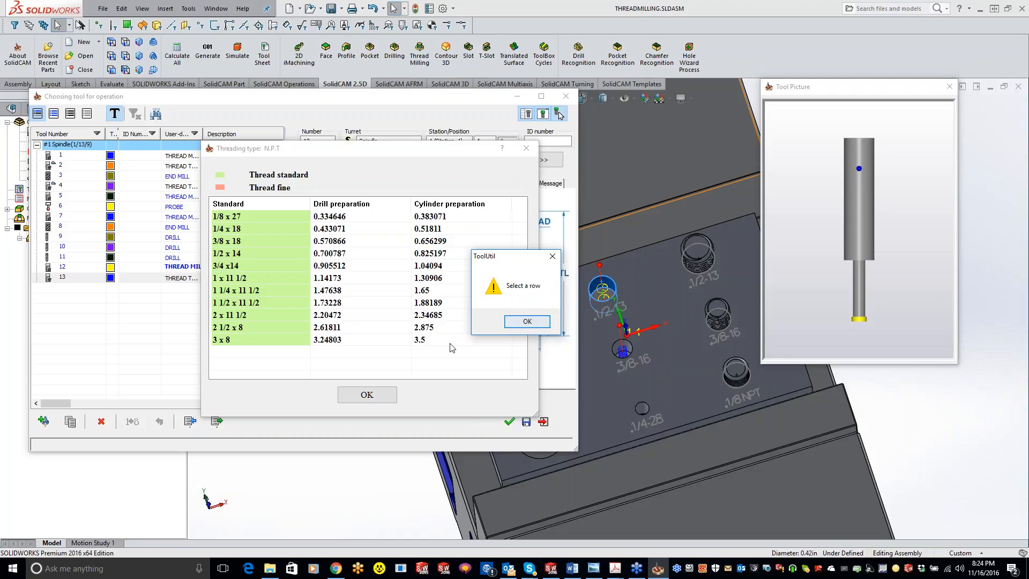
{"action": "left_click", "coordinate": [527, 321]}
{"action": "left_click", "coordinate": [321, 240]}
{"action": "left_click", "coordinate": [360, 394]}
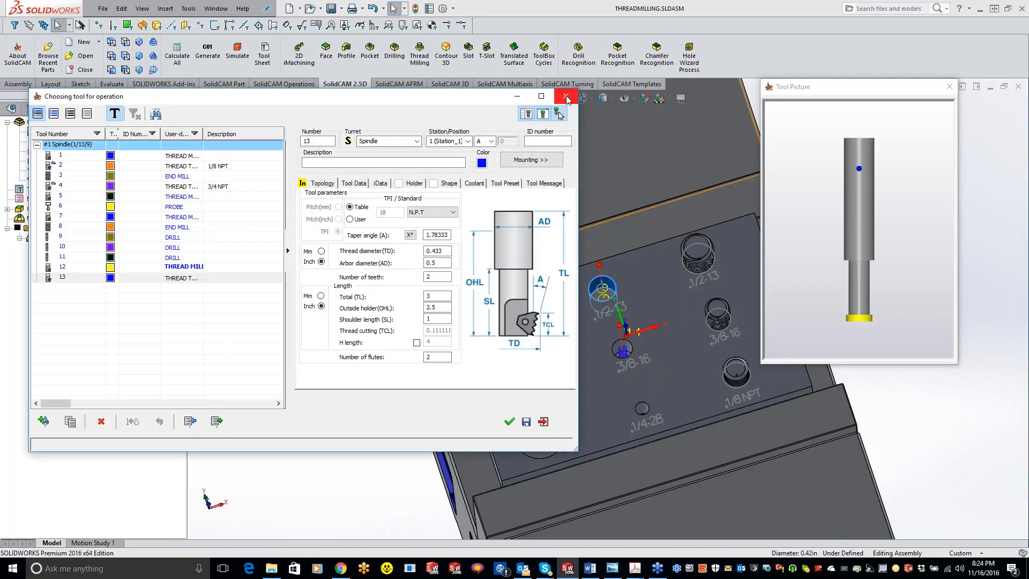
{"action": "left_click", "coordinate": [567, 99]}
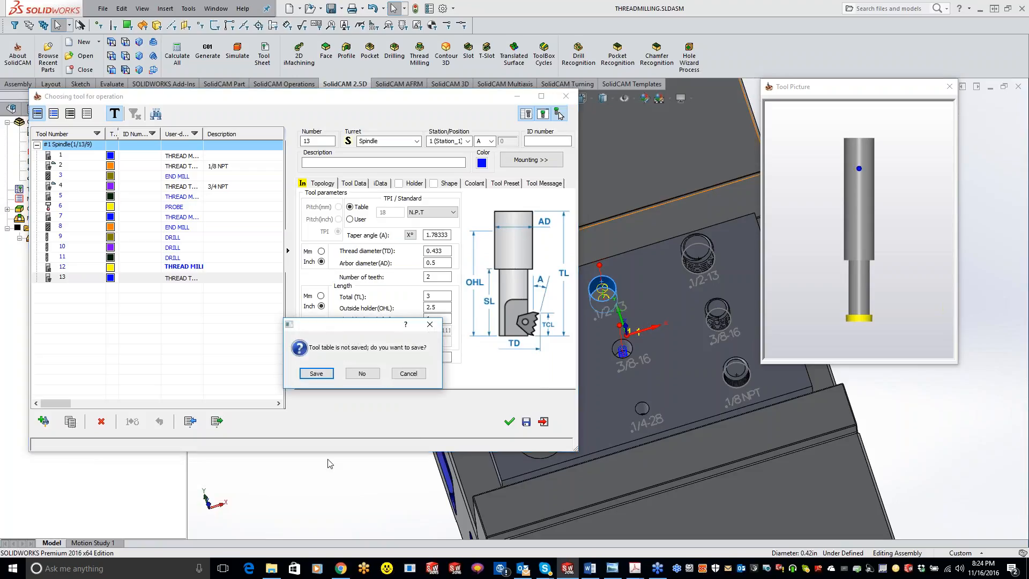
{"action": "left_click", "coordinate": [364, 373]}
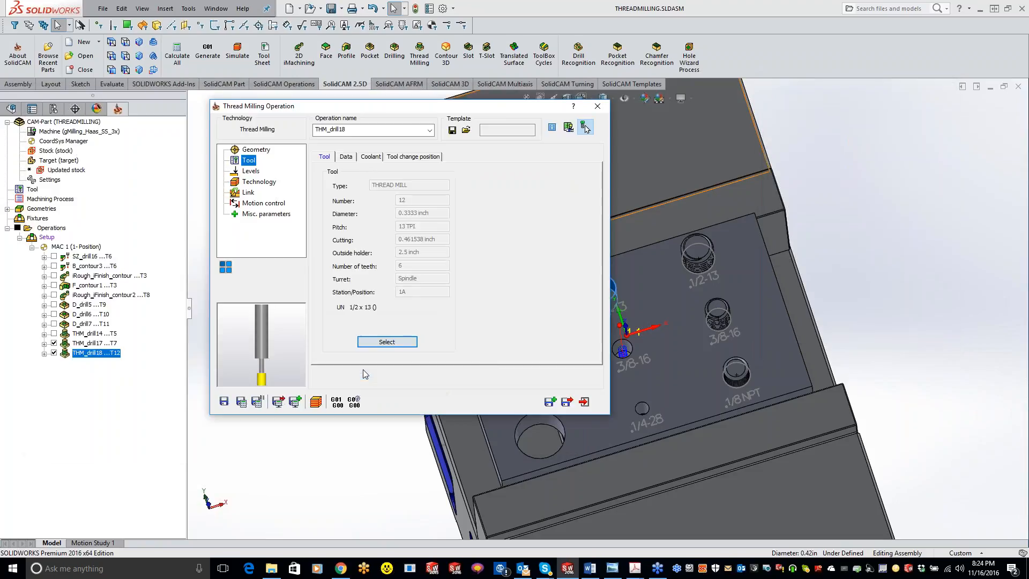
Close the 1/2-13 operation and create a new thread milling operation with the 1/2 NPT hole as its geometry.
{"action": "left_click", "coordinate": [583, 401]}
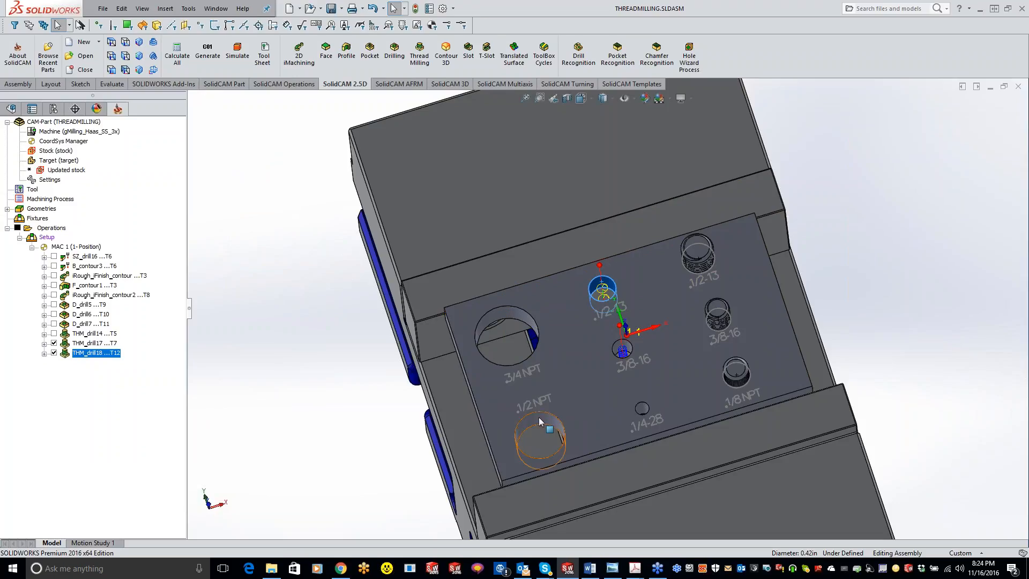
{"action": "left_click", "coordinate": [420, 55]}
{"action": "left_click", "coordinate": [340, 179]}
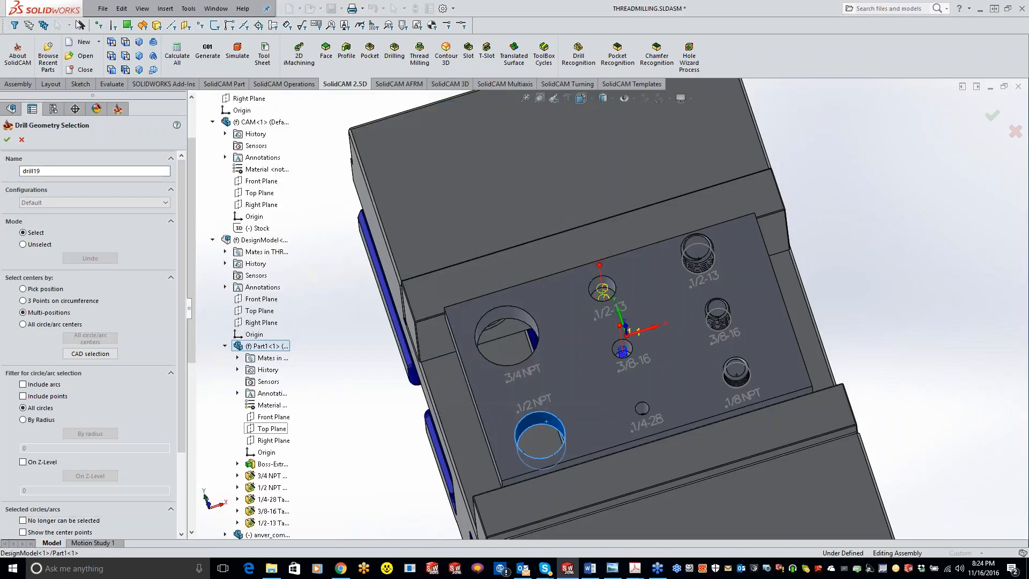
{"action": "left_click", "coordinate": [7, 139]}
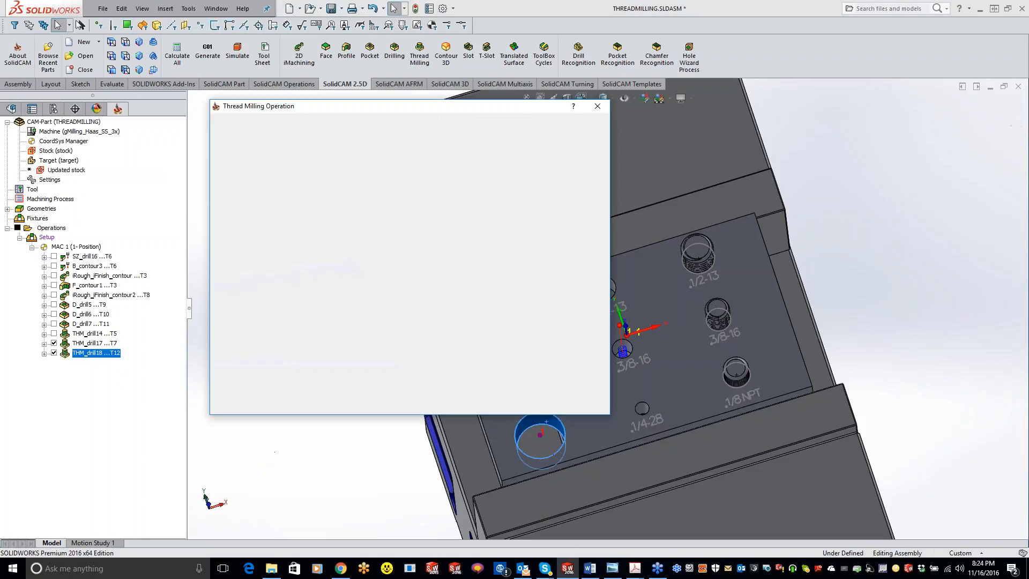
Add a taper thread mill with the N.P.T 1/2 x 14 standard, and apply it to the operation.
{"action": "left_click", "coordinate": [237, 160]}
{"action": "left_click", "coordinate": [388, 343]}
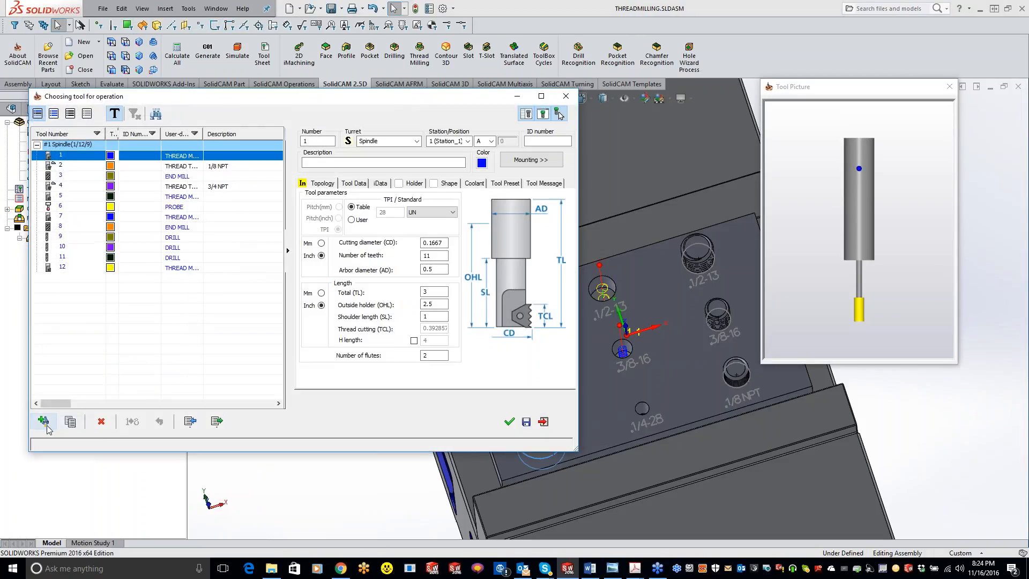
{"action": "left_click", "coordinate": [47, 425]}
{"action": "left_click", "coordinate": [343, 146]}
{"action": "left_click", "coordinate": [453, 213]}
{"action": "left_click", "coordinate": [432, 236]}
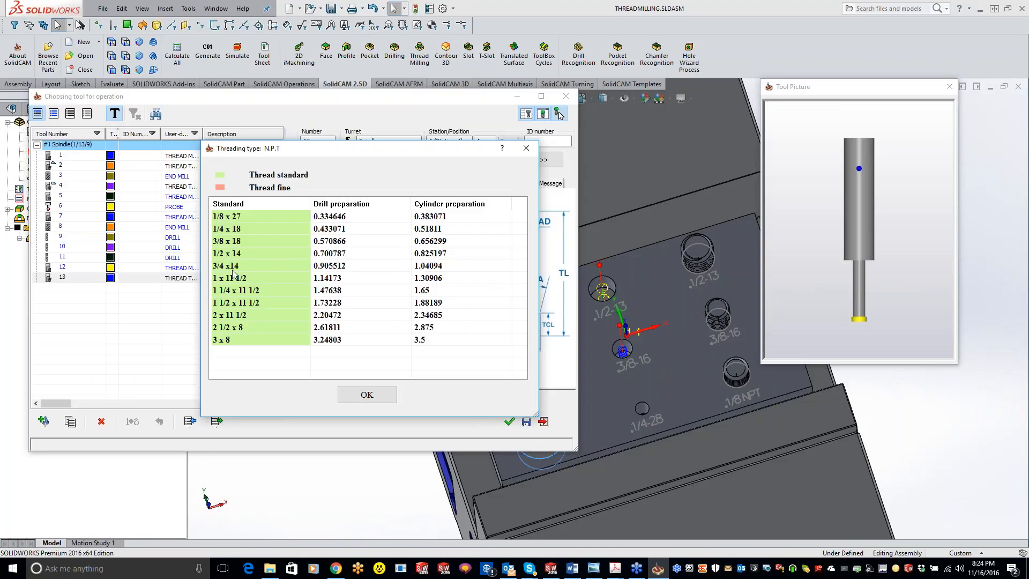
{"action": "left_click", "coordinate": [227, 254]}
{"action": "left_click", "coordinate": [376, 395]}
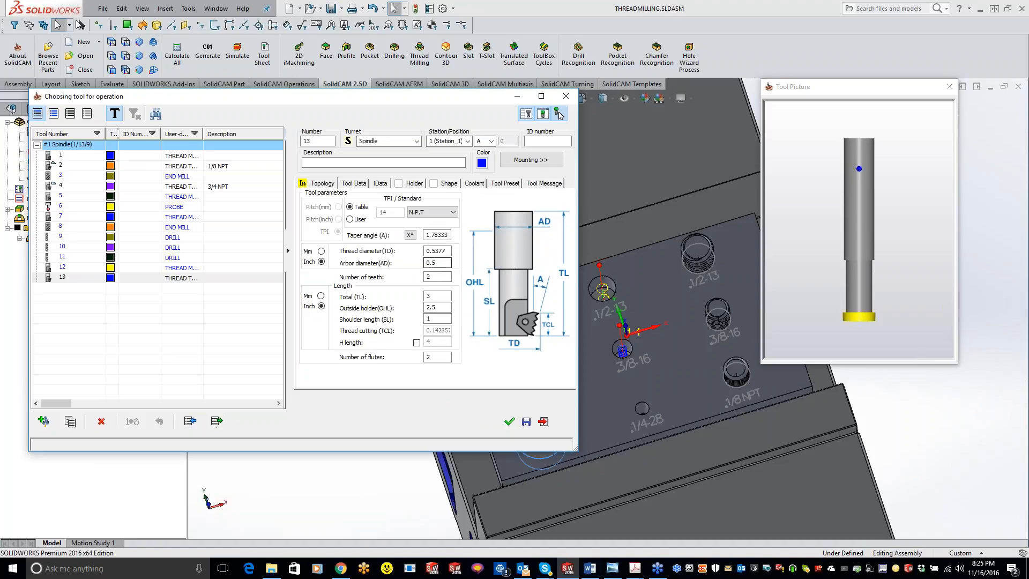
{"action": "left_click", "coordinate": [449, 251]}
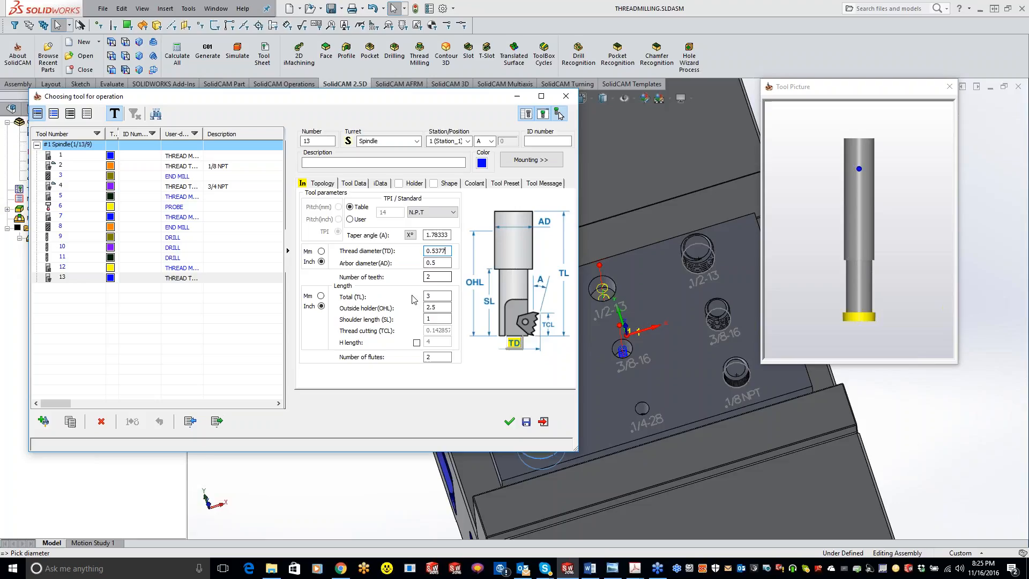
{"action": "left_click", "coordinate": [509, 421]}
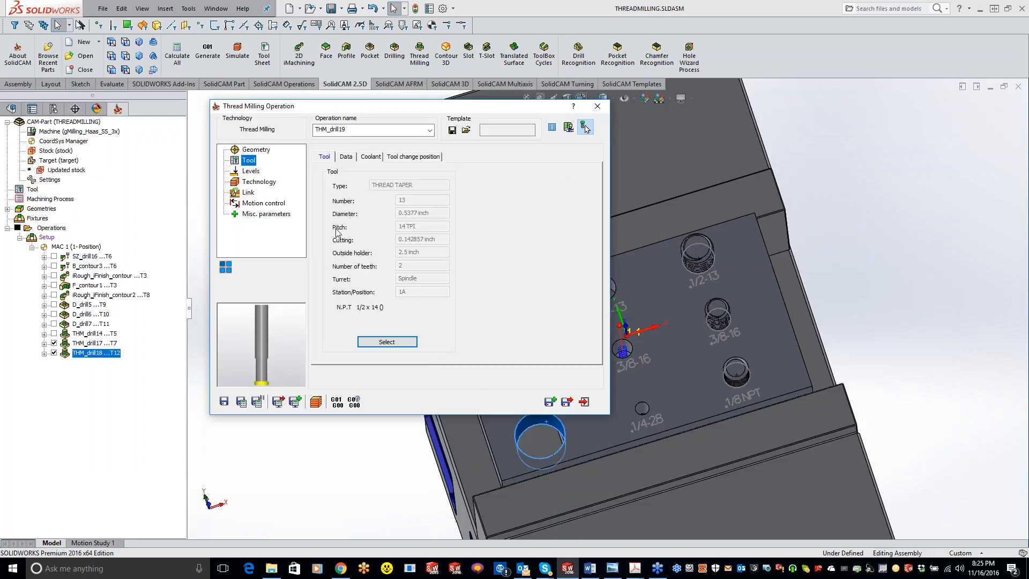
Review the levels, set the 1/2 NPT thread to cut from top to bottom, and save and calculate the operation.
{"action": "left_click", "coordinate": [251, 171]}
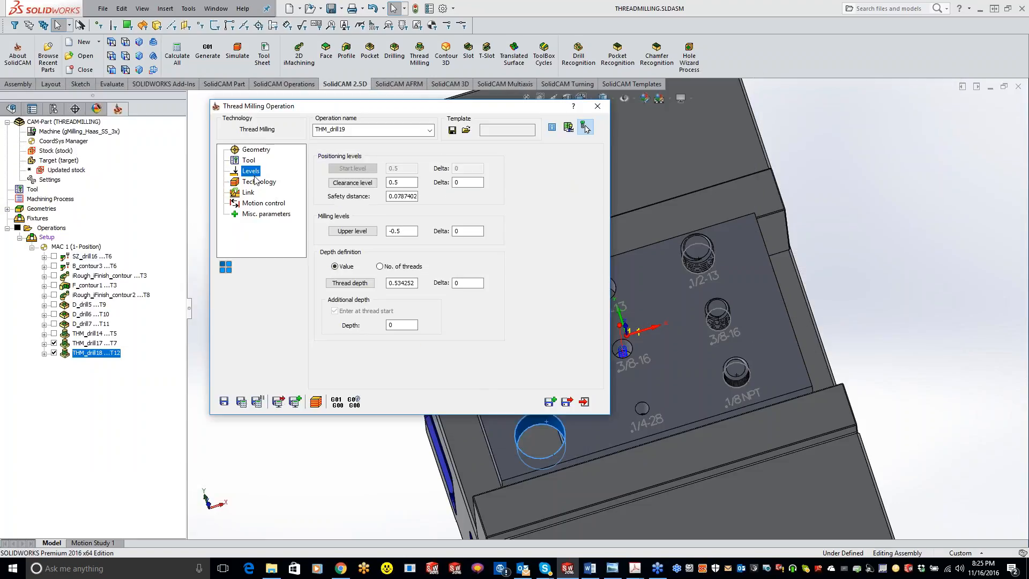
{"action": "left_click", "coordinate": [255, 181]}
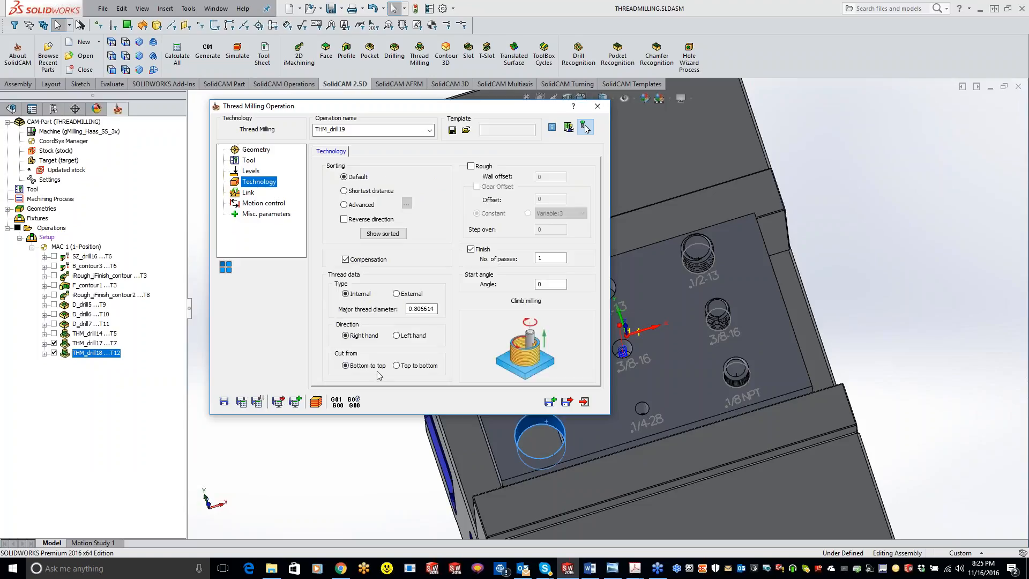
{"action": "left_click", "coordinate": [396, 366]}
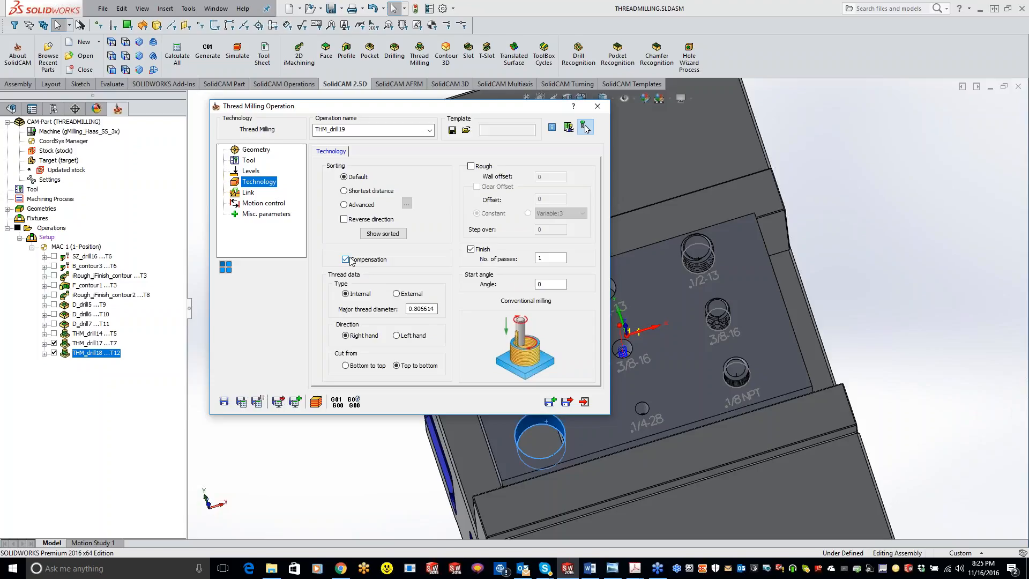
{"action": "left_click", "coordinate": [225, 402]}
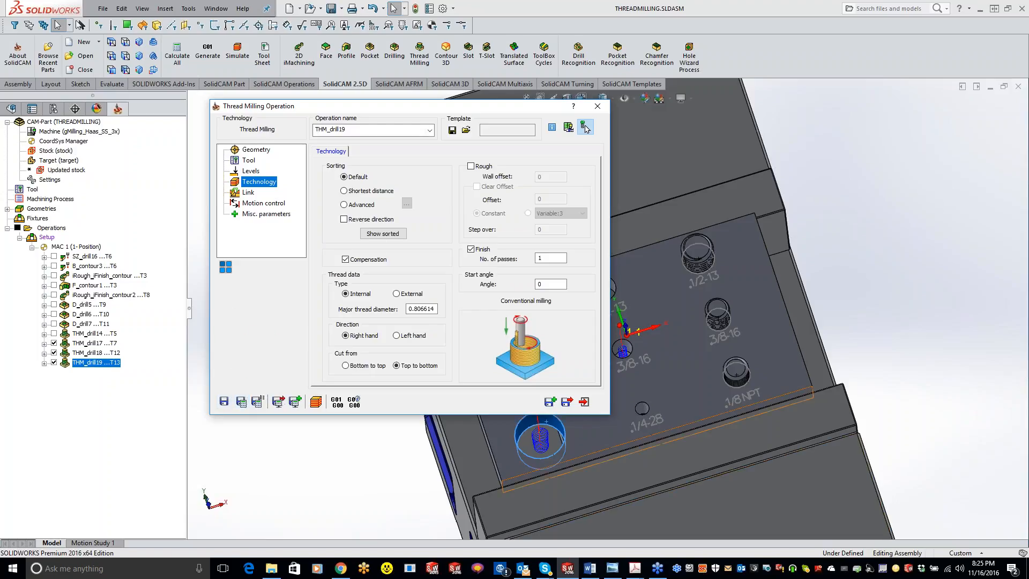
Simulate the 1/2 NPT thread milling with SolidVerify and close the simulation.
{"action": "left_click", "coordinate": [316, 402]}
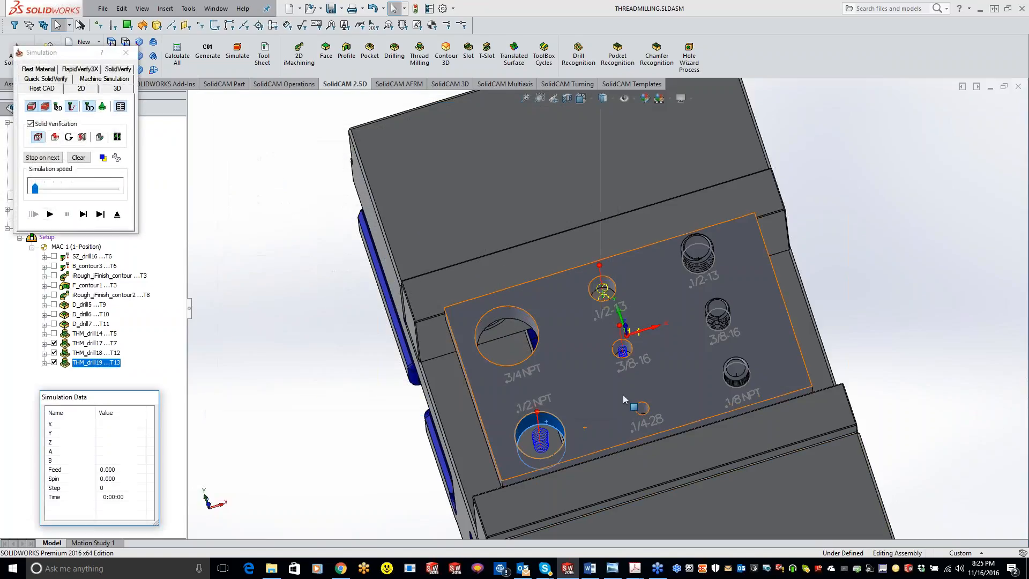
{"action": "scroll", "coordinate": [607, 431], "scroll_direction": "down", "scroll_amount": 4}
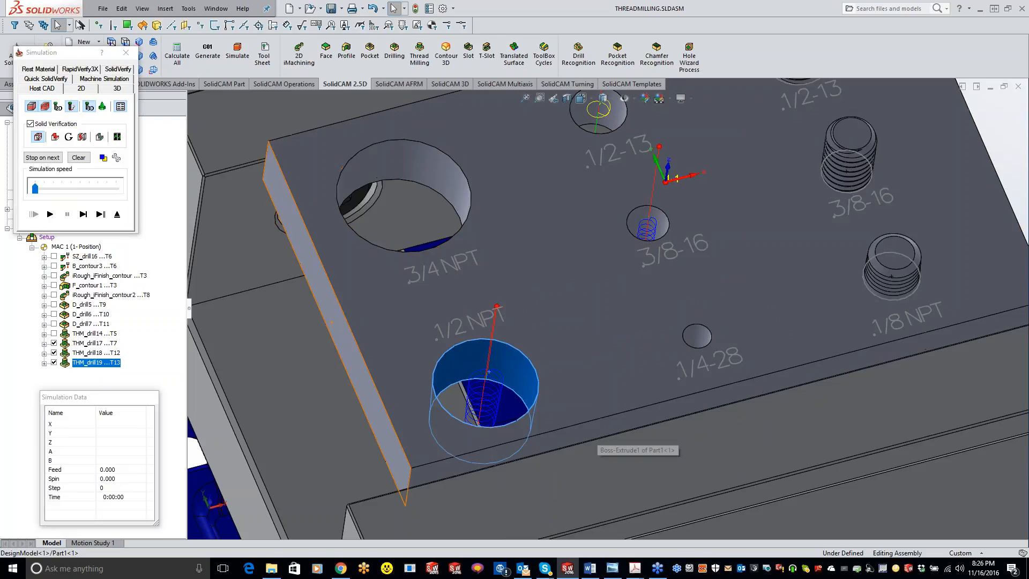
{"action": "left_click", "coordinate": [119, 69]}
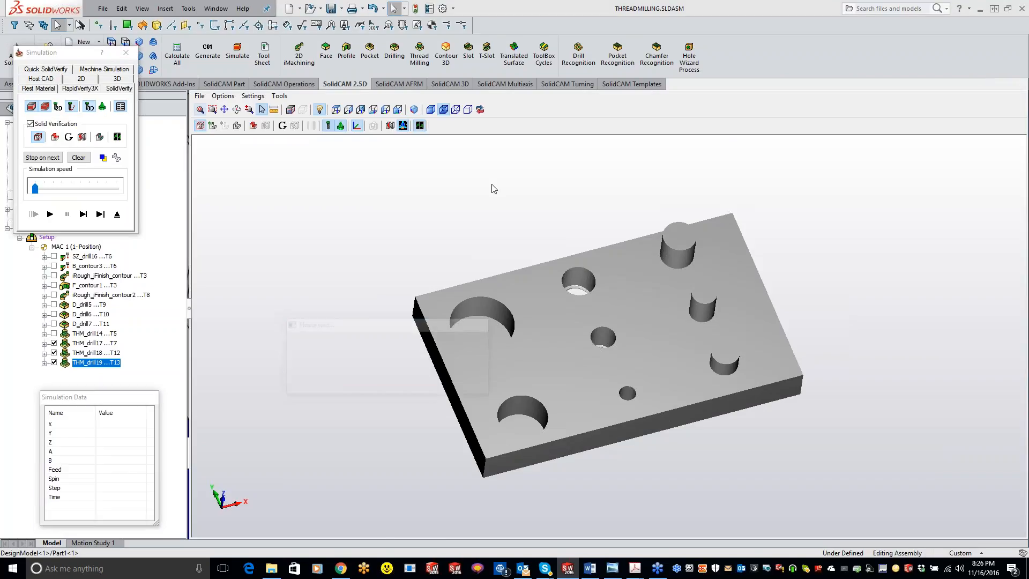
{"action": "left_click", "coordinate": [52, 216]}
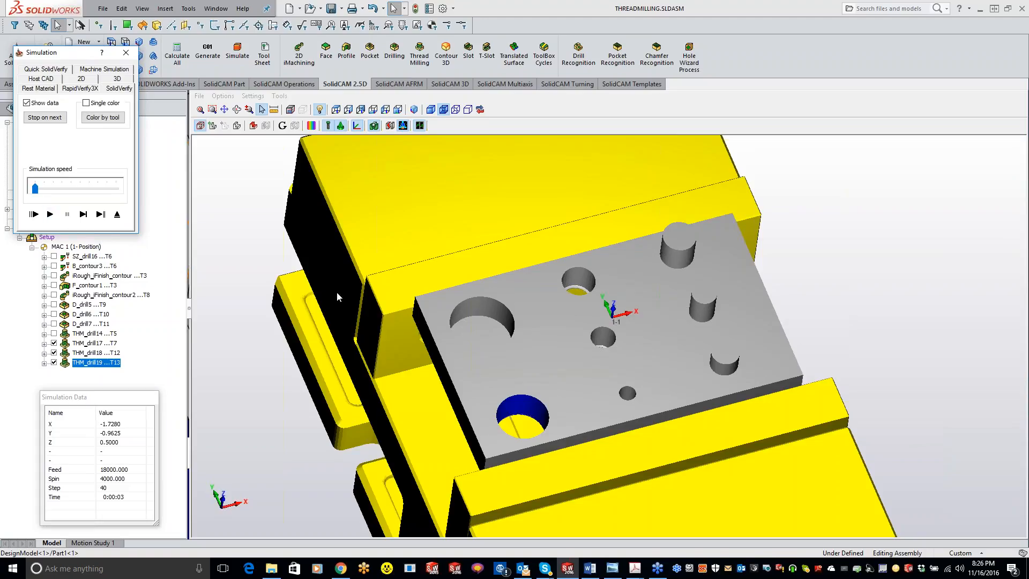
{"action": "left_click", "coordinate": [126, 52]}
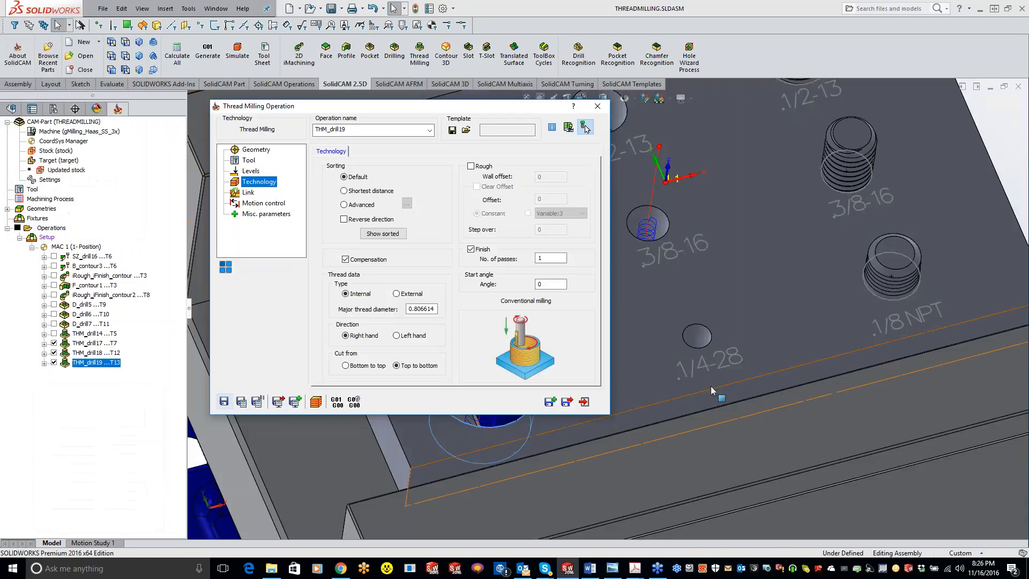
Examine the tool and toolpath in the 1/2 NPT hole viewed normal to the plate's top face, and close the operation.
{"action": "left_click", "coordinate": [586, 129]}
{"action": "left_click", "coordinate": [588, 387]}
{"action": "key", "text": "space"}
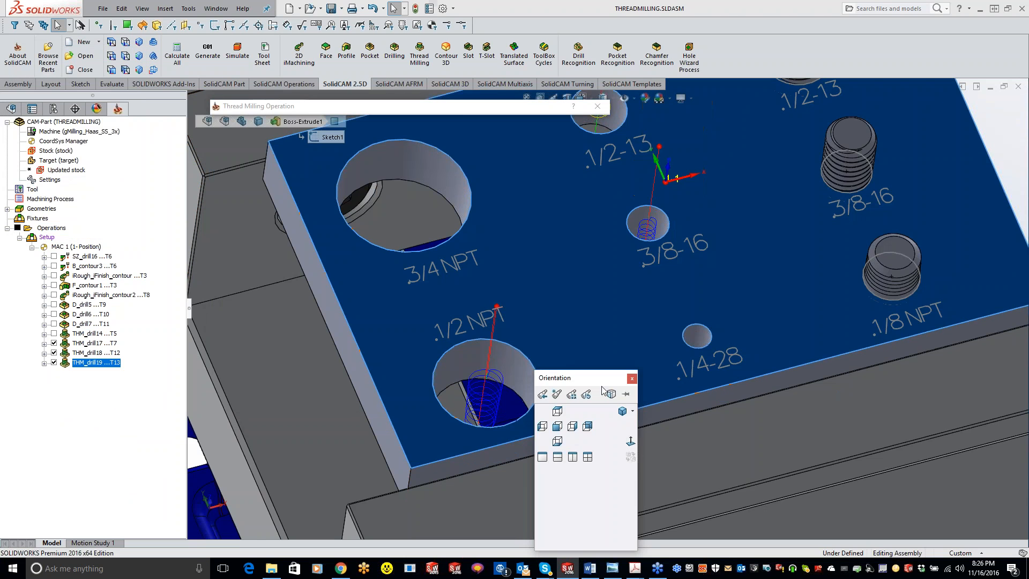
{"action": "left_click", "coordinate": [631, 441]}
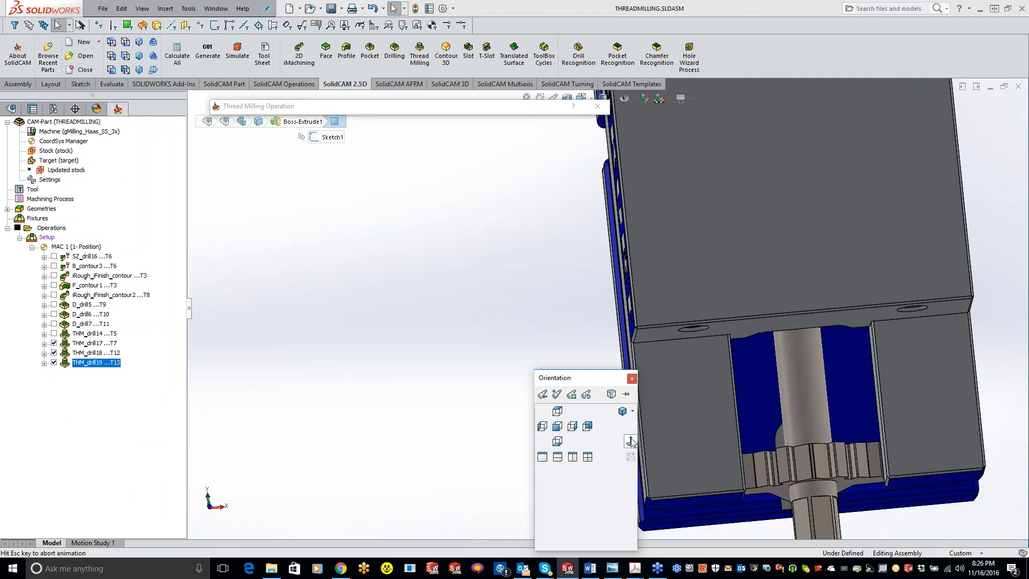
{"action": "scroll", "coordinate": [584, 292], "scroll_direction": "down", "scroll_amount": 8}
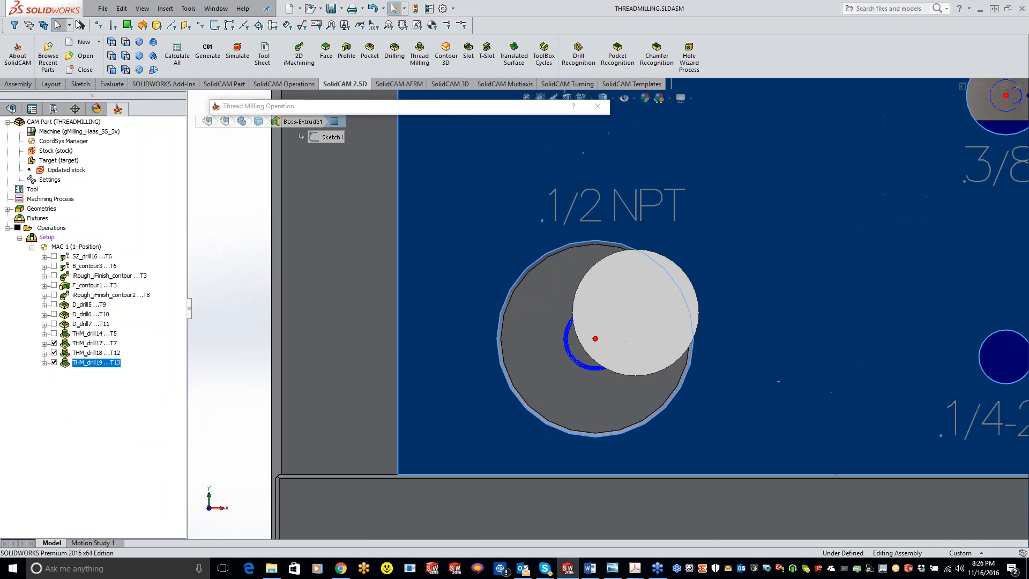
{"action": "left_click", "coordinate": [534, 109]}
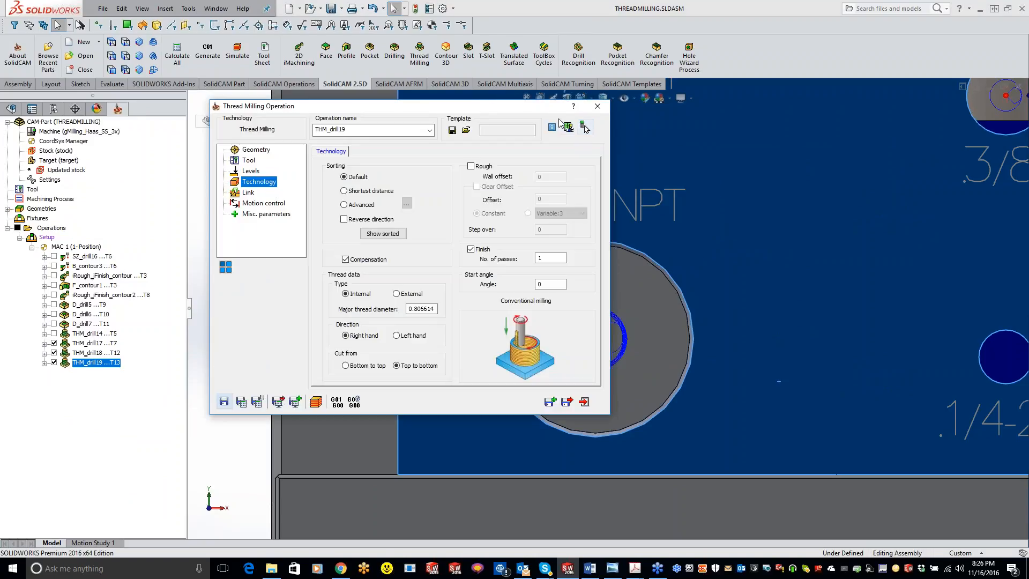
{"action": "left_click", "coordinate": [585, 128]}
{"action": "scroll", "coordinate": [567, 322], "scroll_direction": "down", "scroll_amount": 10}
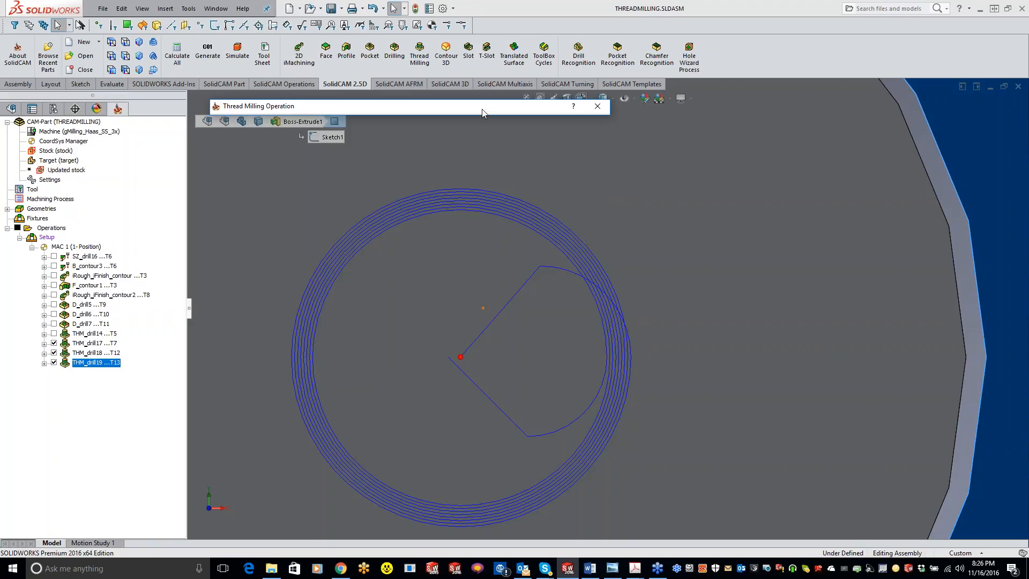
{"action": "left_click", "coordinate": [598, 107]}
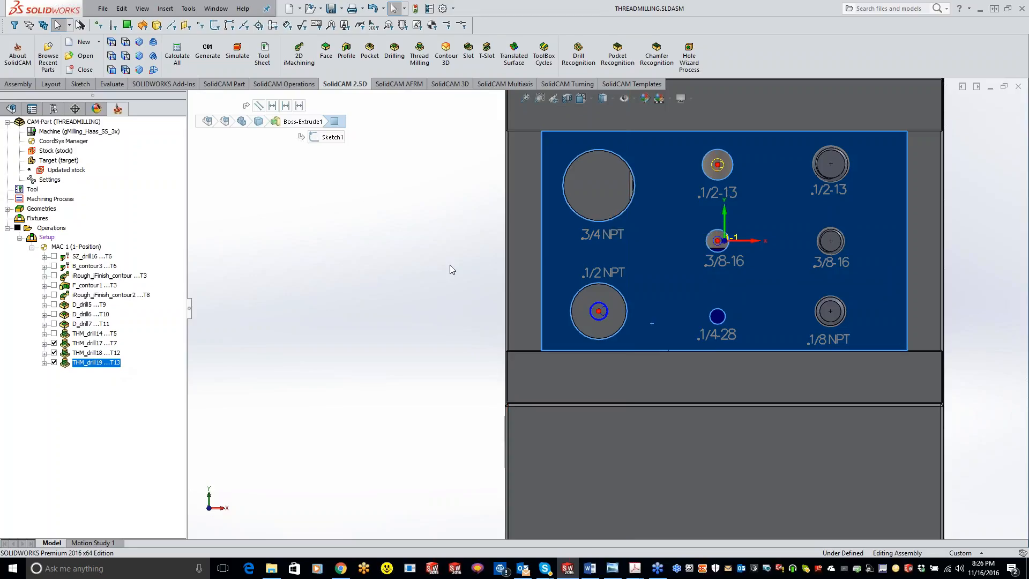
{"action": "left_click", "coordinate": [382, 282]}
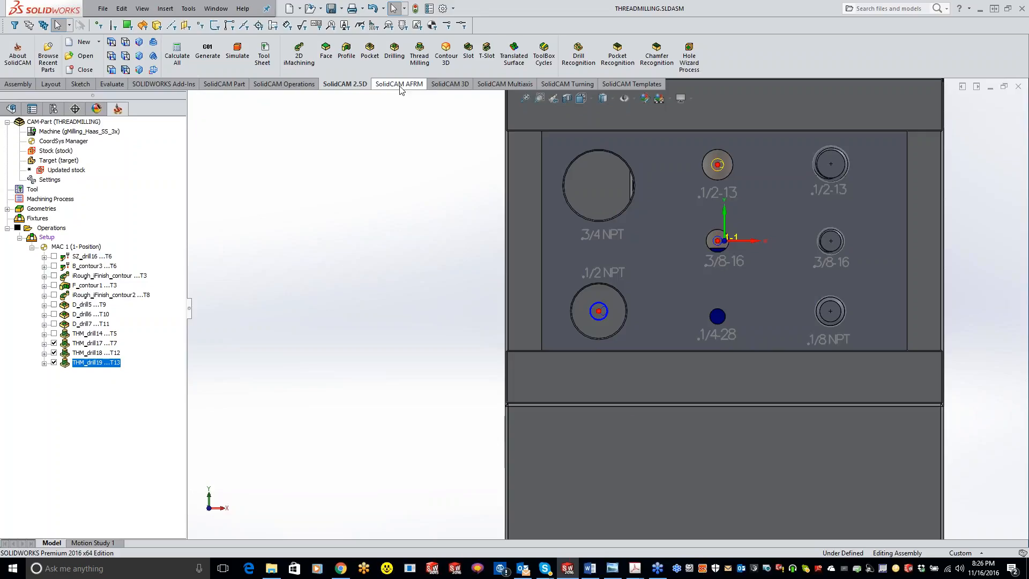
Create a new thread milling operation with the 3/4 NPT hole as its geometry, and open its tool settings.
{"action": "left_click", "coordinate": [420, 54]}
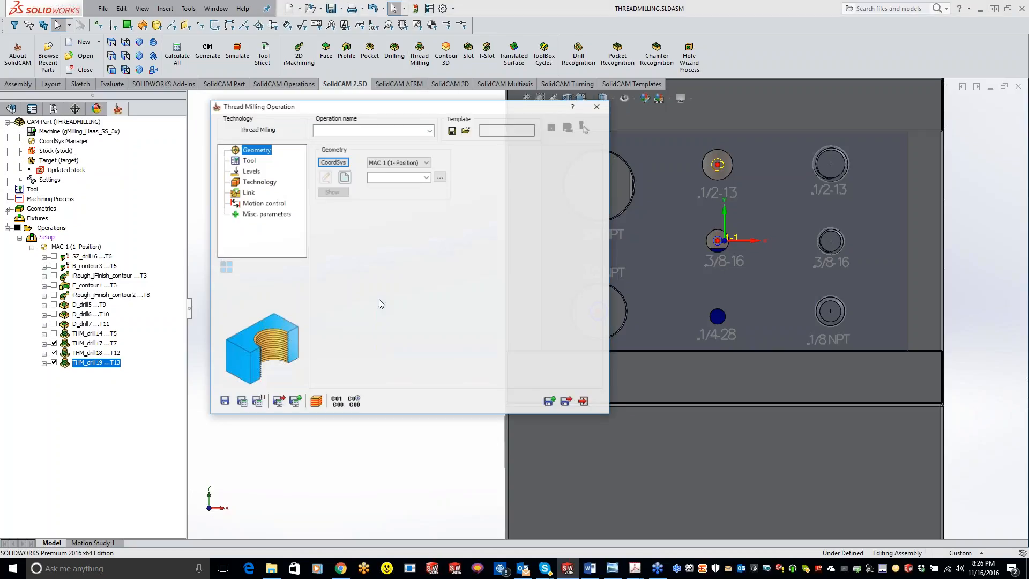
{"action": "left_click", "coordinate": [344, 176]}
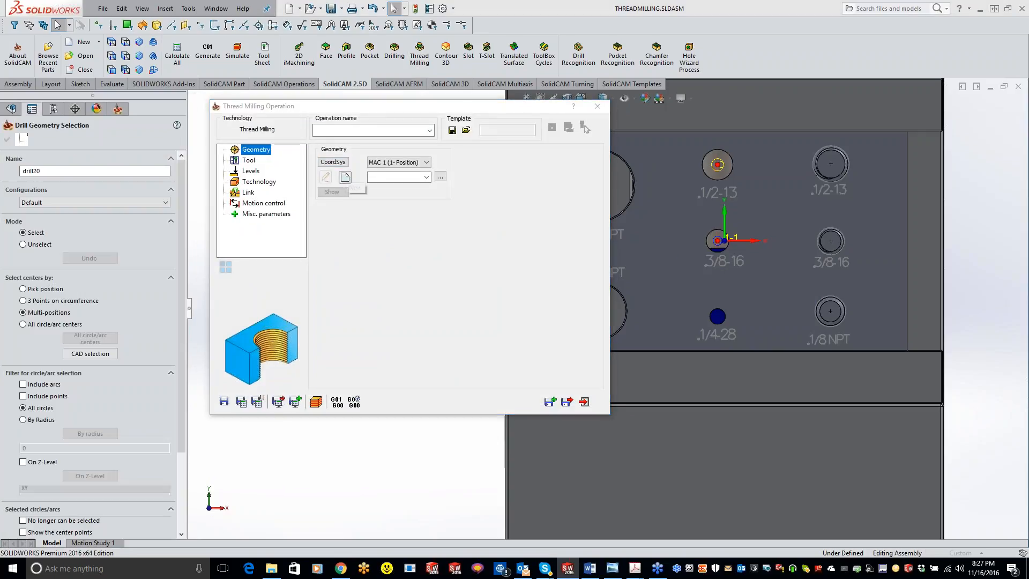
{"action": "middle_click_drag", "start_coordinate": [664, 237], "coordinate": [668, 214]}
{"action": "left_click", "coordinate": [621, 167]}
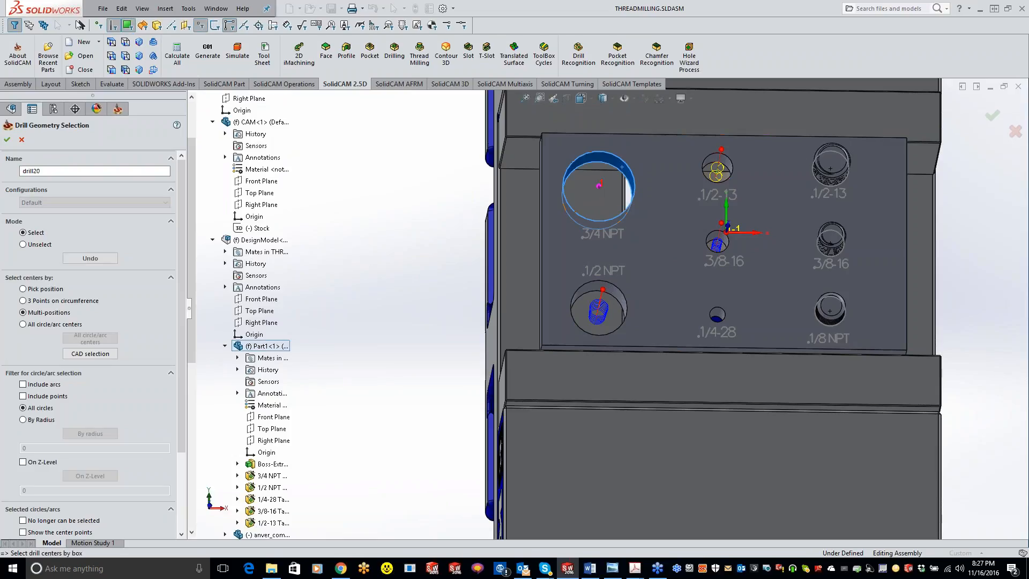
{"action": "left_click", "coordinate": [7, 139]}
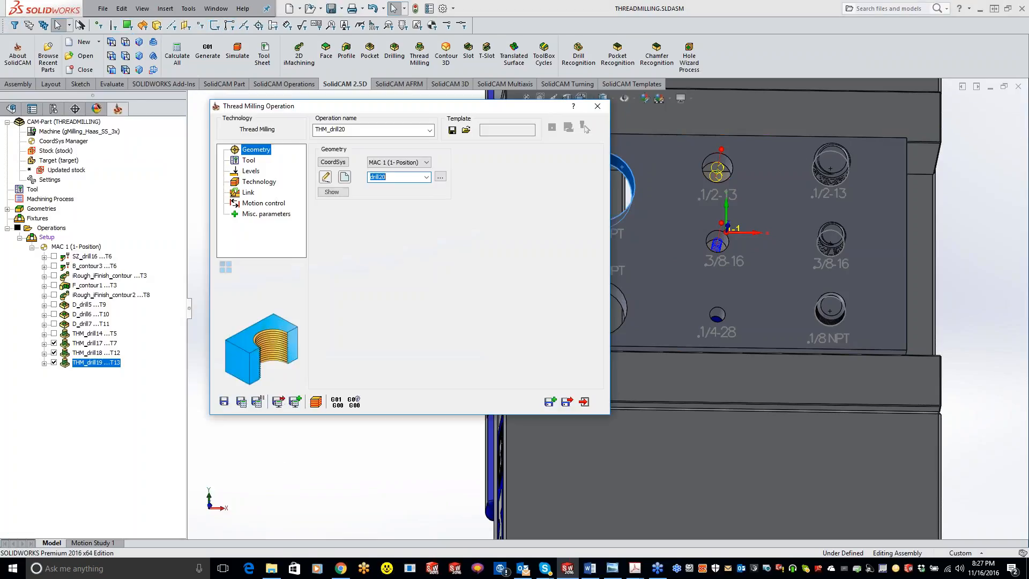
{"action": "left_click", "coordinate": [248, 161]}
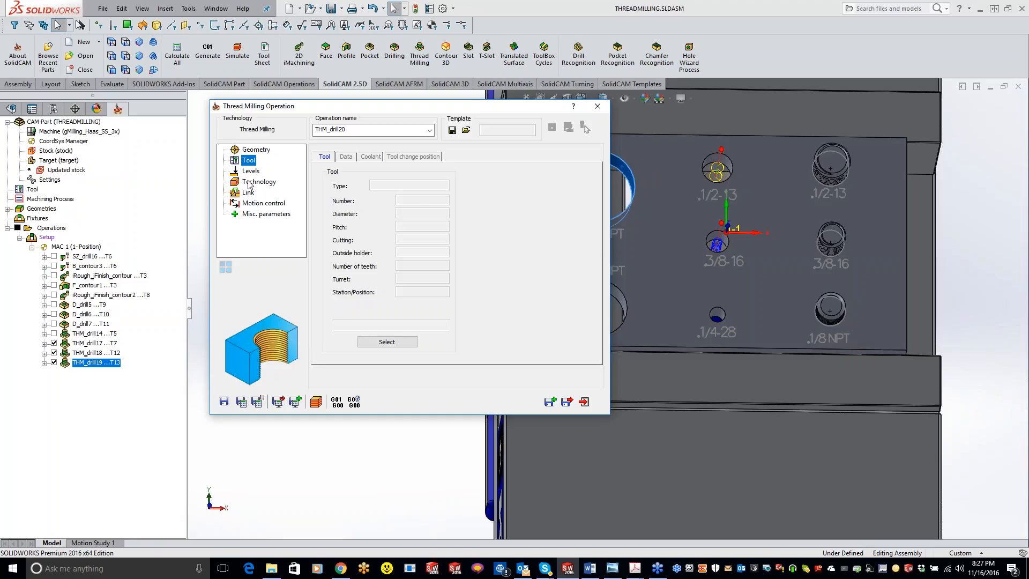
Select the existing 3/4 NPT taper thread mill, tool 4, from the tool table for the operation.
{"action": "left_click", "coordinate": [387, 342]}
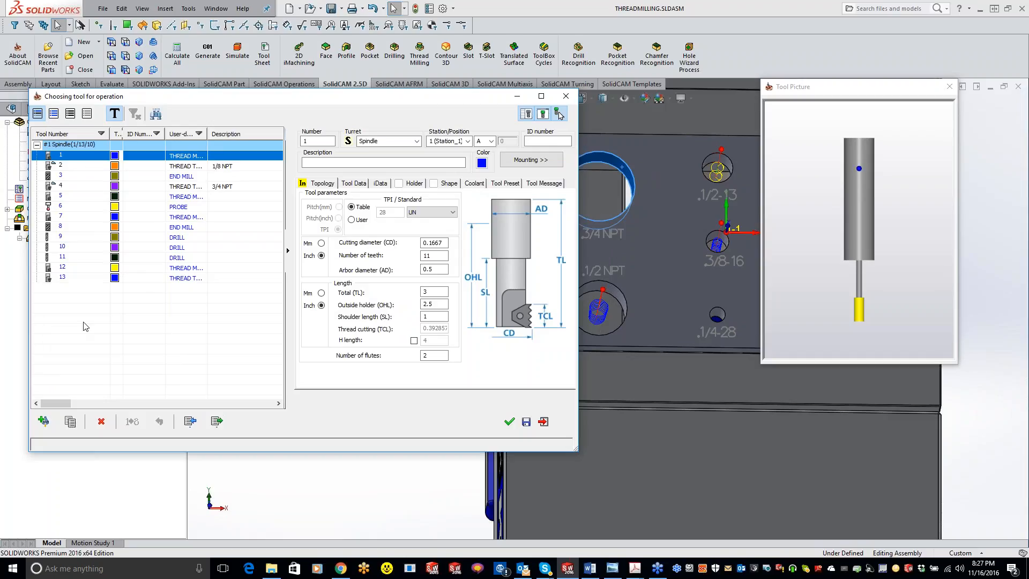
{"action": "left_click", "coordinate": [160, 187]}
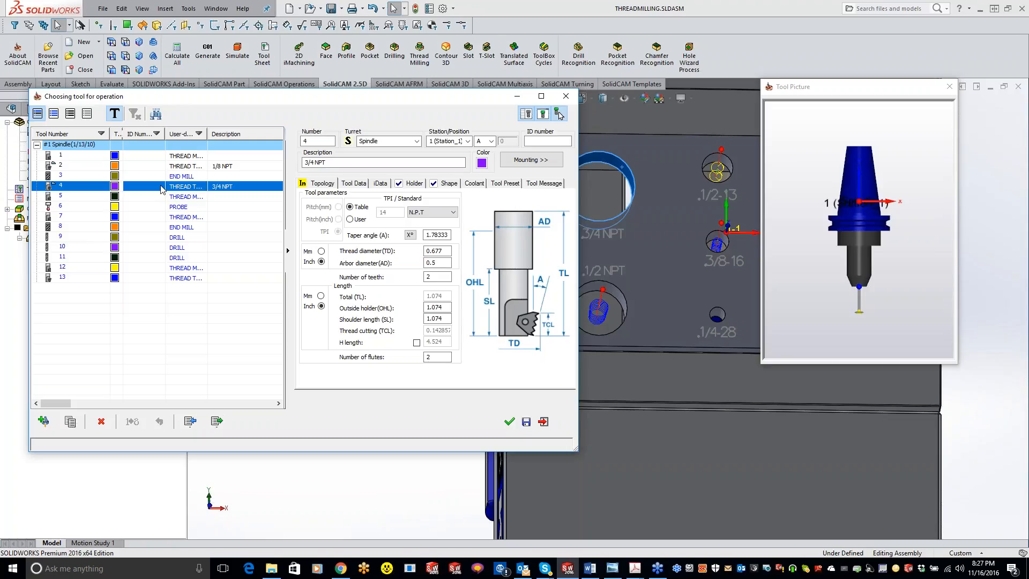
{"action": "left_click", "coordinate": [793, 274]}
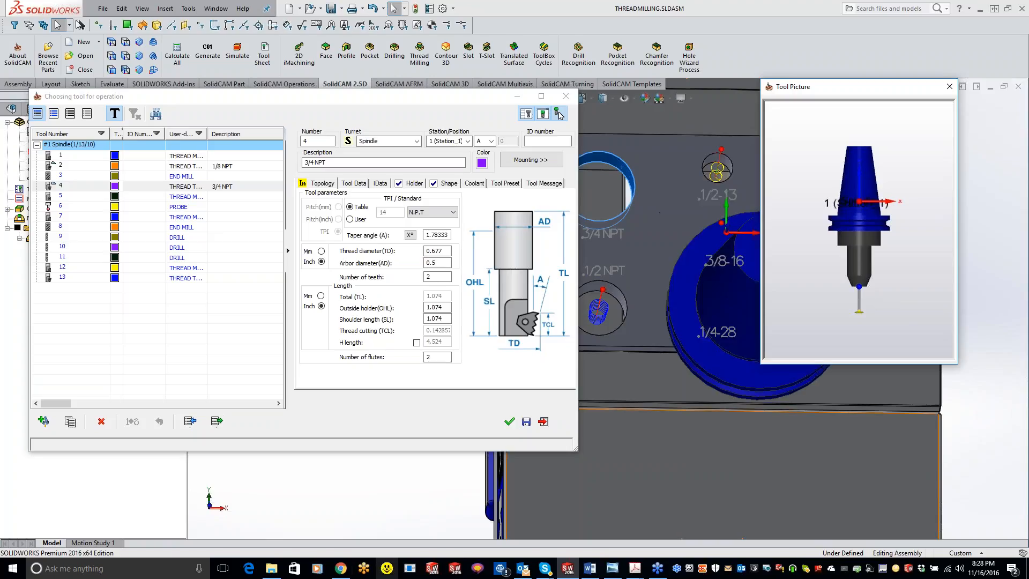
Switch to Chrome, search the SolidCAM University YouTube channel for "shape", and return to SOLIDWORKS.
{"action": "left_click", "coordinate": [341, 568]}
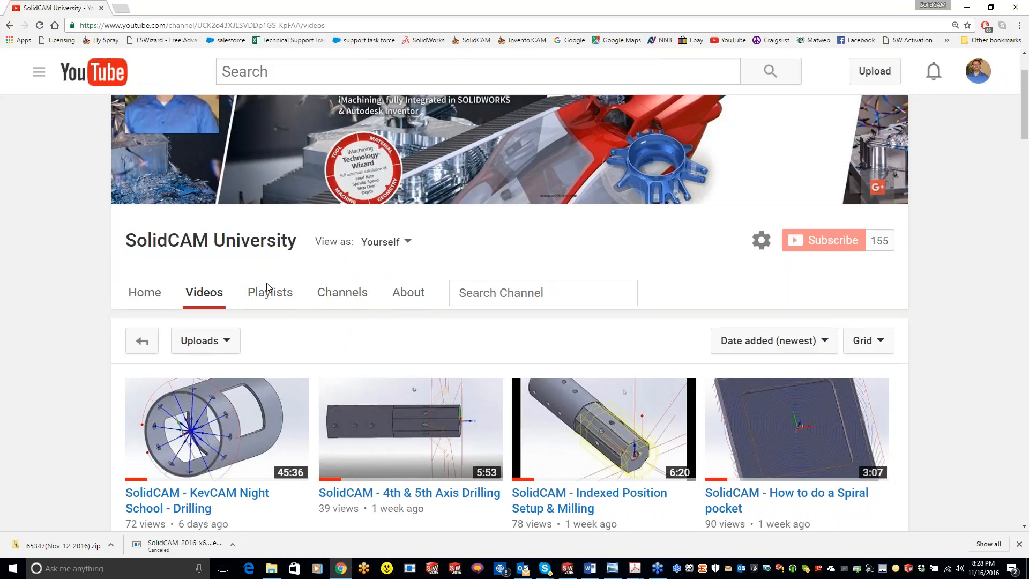
{"action": "left_click", "coordinate": [560, 297]}
{"action": "type", "text": "shape"}
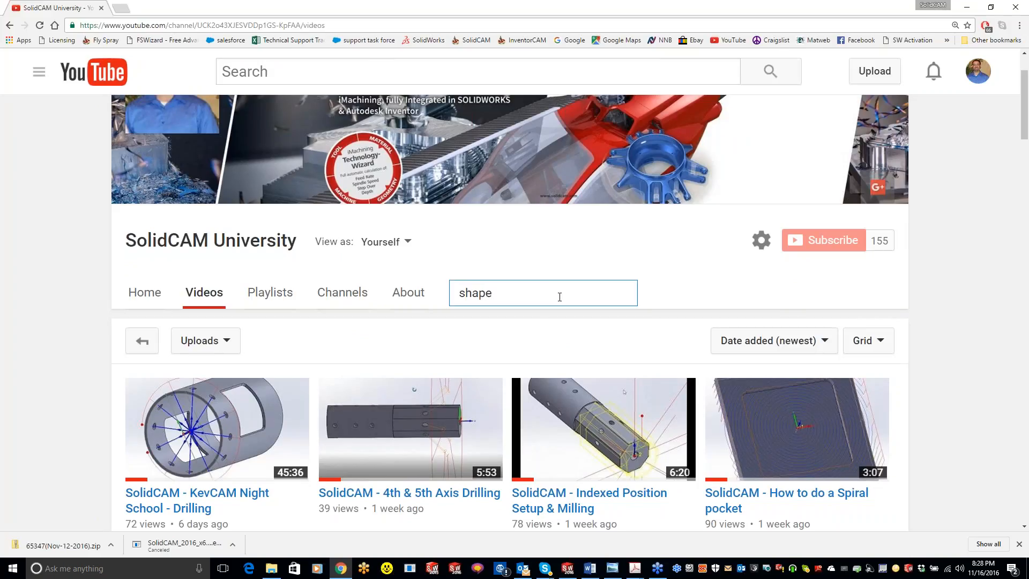
{"action": "key", "text": "Return"}
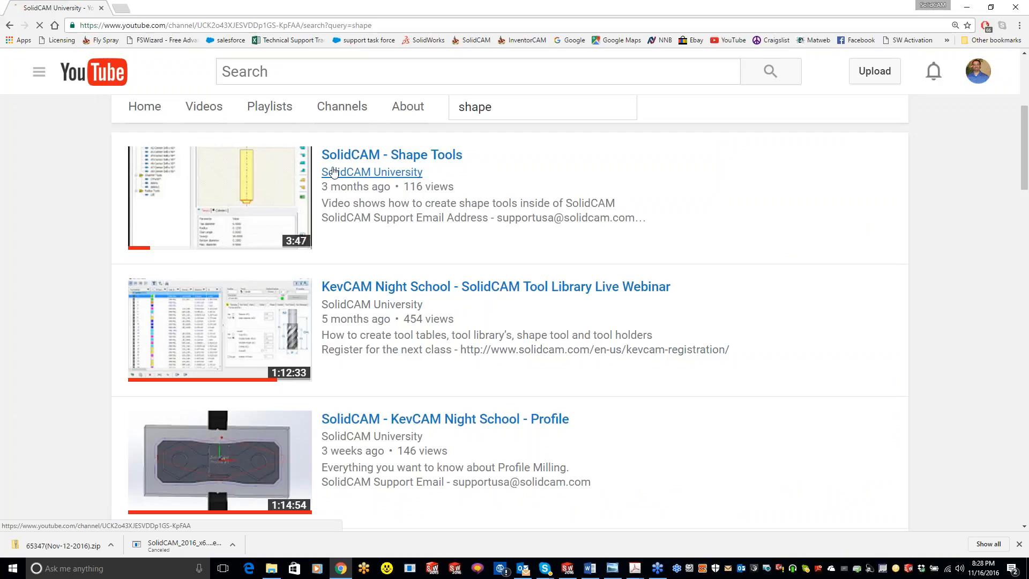
{"action": "left_click", "coordinate": [966, 7]}
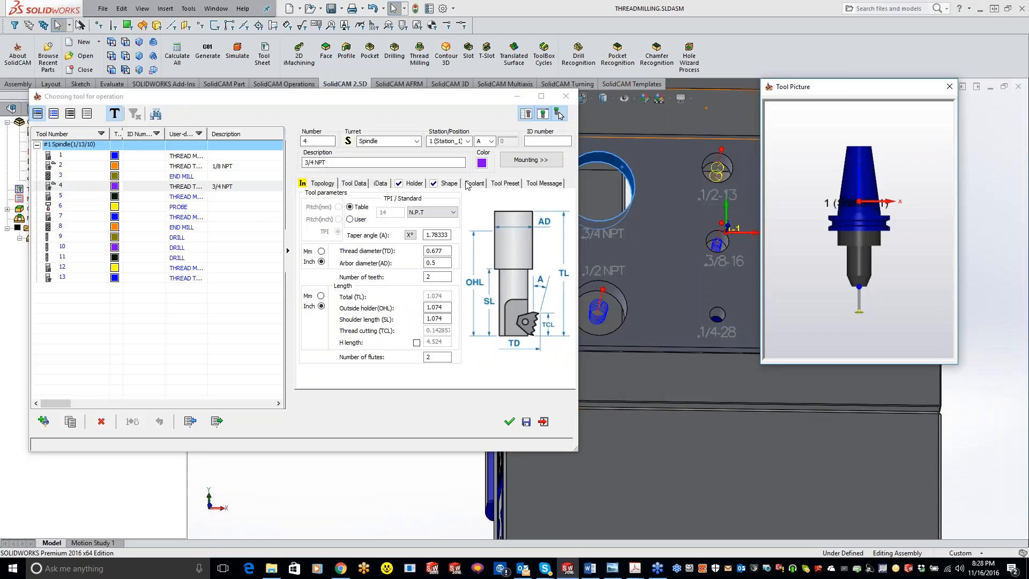
Examine the 3/4 NPT tool's custom shape in the shape editor from several angles, and close the editor.
{"action": "left_click", "coordinate": [449, 185]}
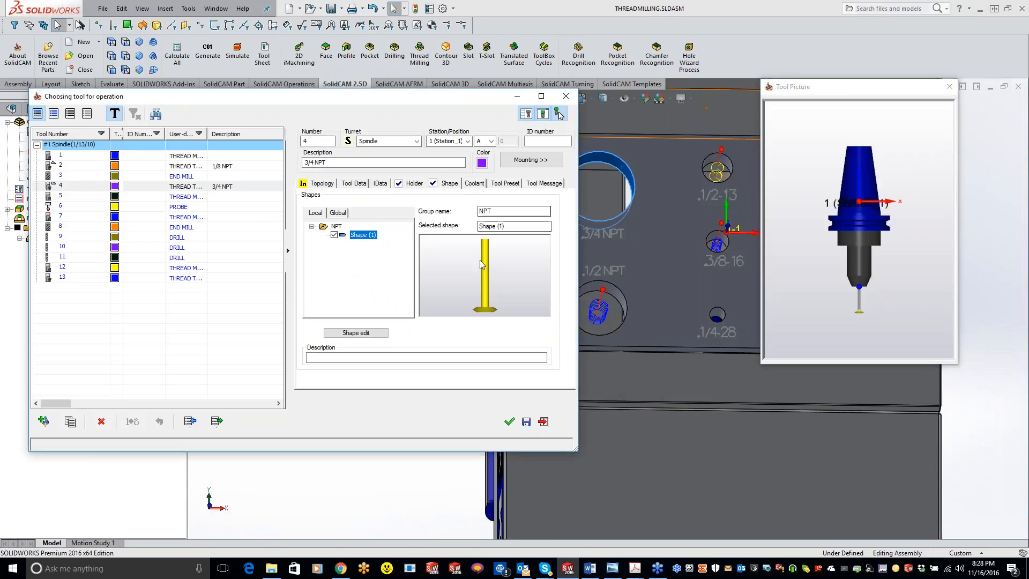
{"action": "left_click", "coordinate": [356, 333]}
{"action": "right_click", "coordinate": [467, 317]}
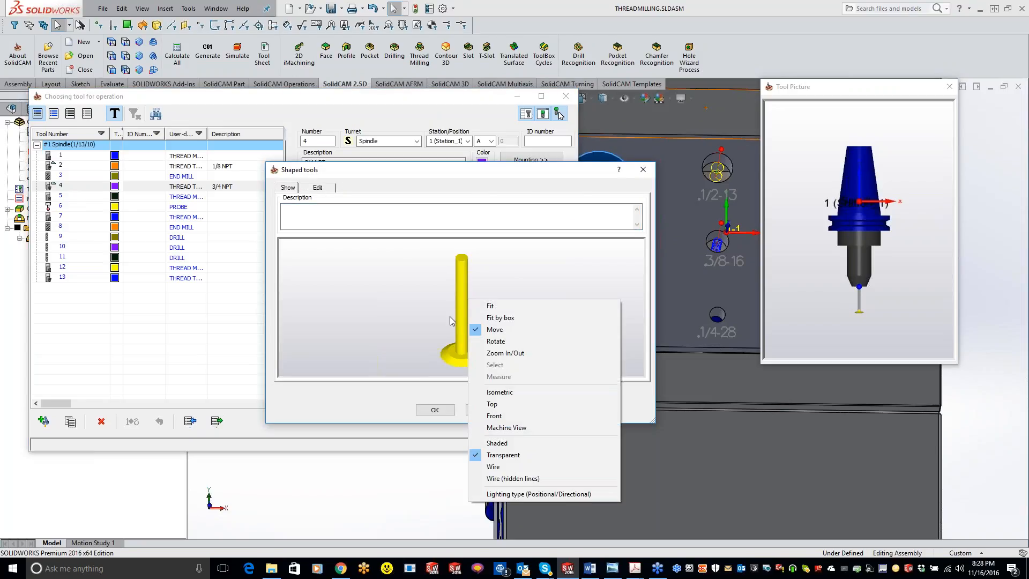
{"action": "left_click", "coordinate": [426, 318]}
{"action": "left_click_drag", "start_coordinate": [427, 318], "coordinate": [367, 269]}
{"action": "right_click", "coordinate": [423, 290]}
{"action": "left_click", "coordinate": [435, 314]}
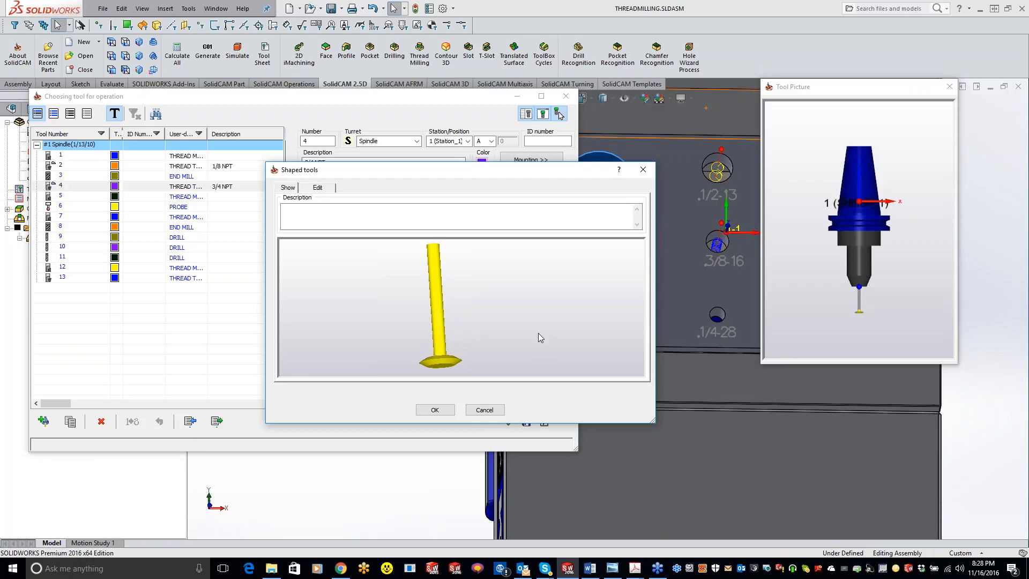
{"action": "left_click", "coordinate": [434, 412]}
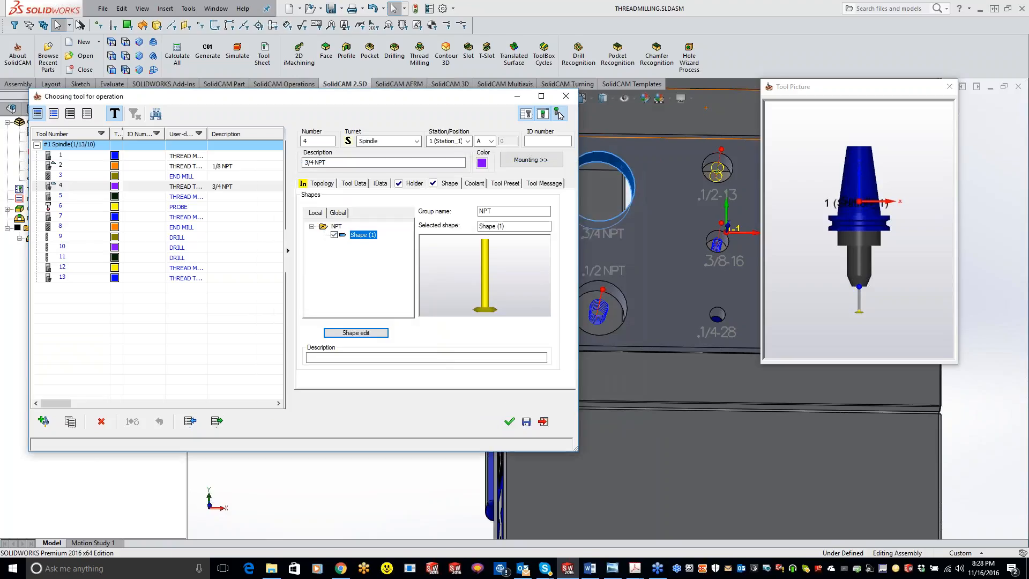
Assign the N.P.T 3/4 x14 thread standard to the tool and accept it for the operation.
{"action": "left_click", "coordinate": [432, 213]}
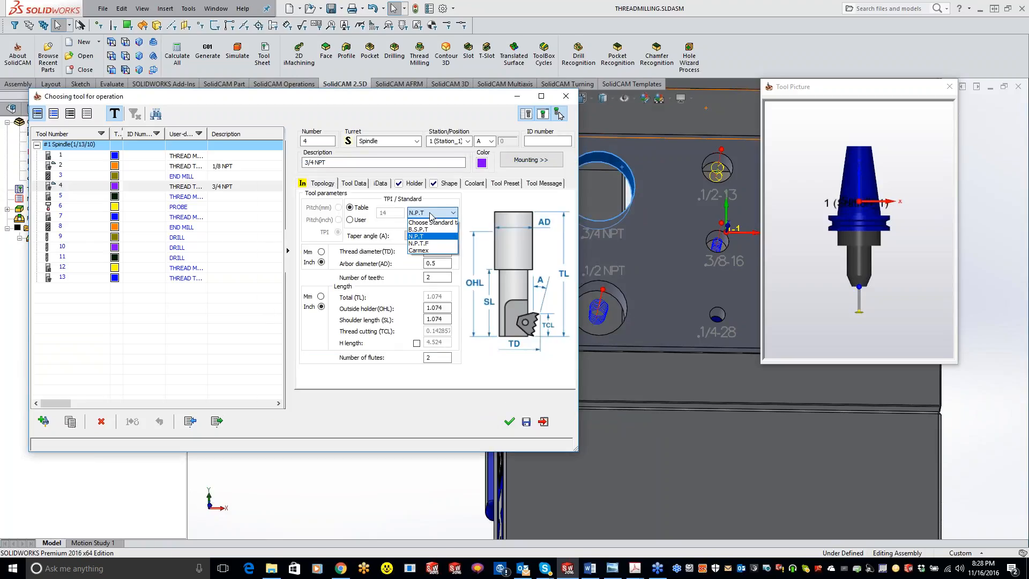
{"action": "left_click", "coordinate": [432, 244]}
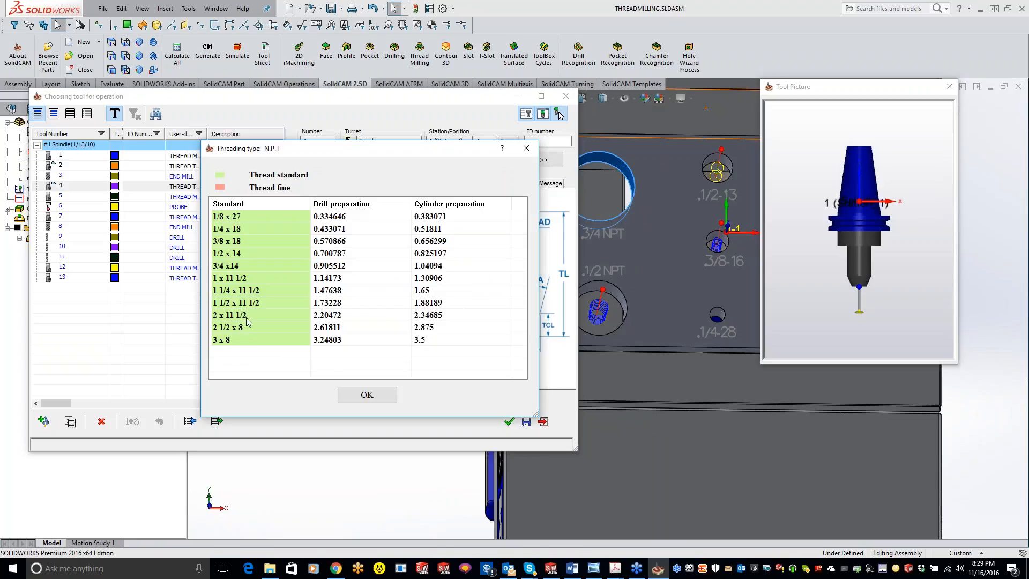
{"action": "left_click", "coordinate": [369, 395]}
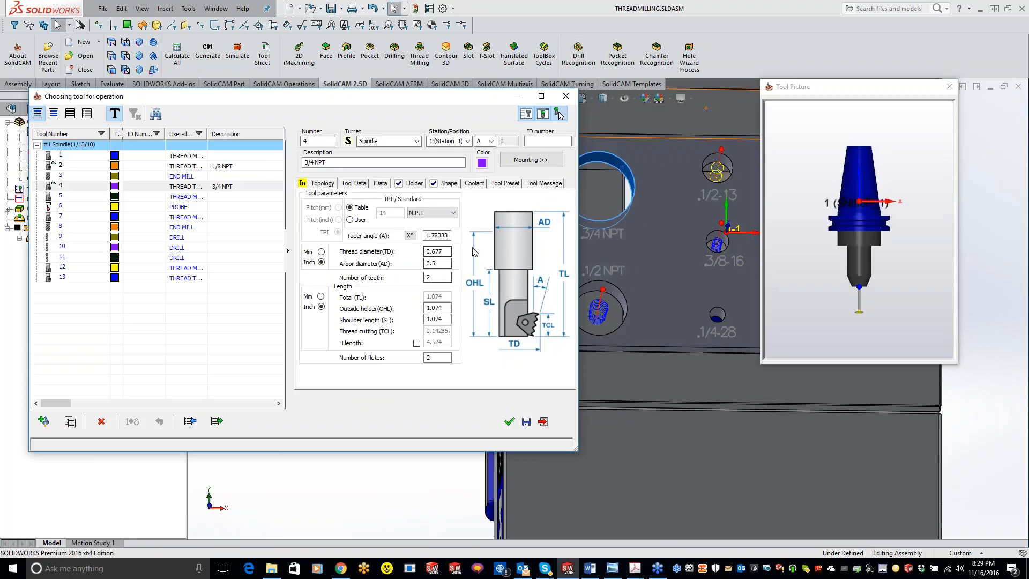
{"action": "left_click", "coordinate": [510, 422]}
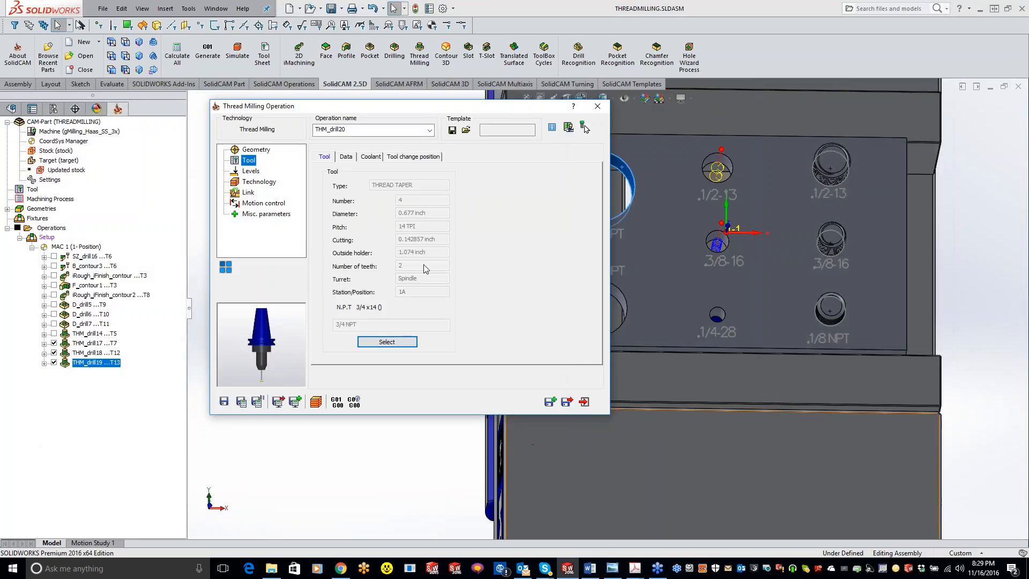
Set the 3/4 NPT thread to cut from top to bottom with a start angle of 45, and save and calculate the operation.
{"action": "left_click", "coordinate": [261, 182]}
{"action": "left_click", "coordinate": [397, 366]}
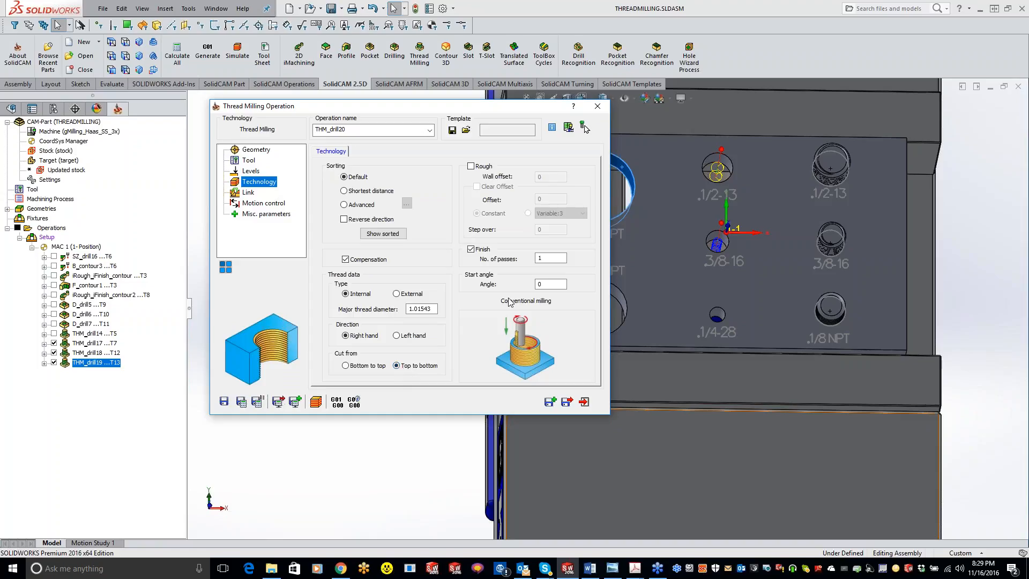
{"action": "left_click", "coordinate": [542, 284]}
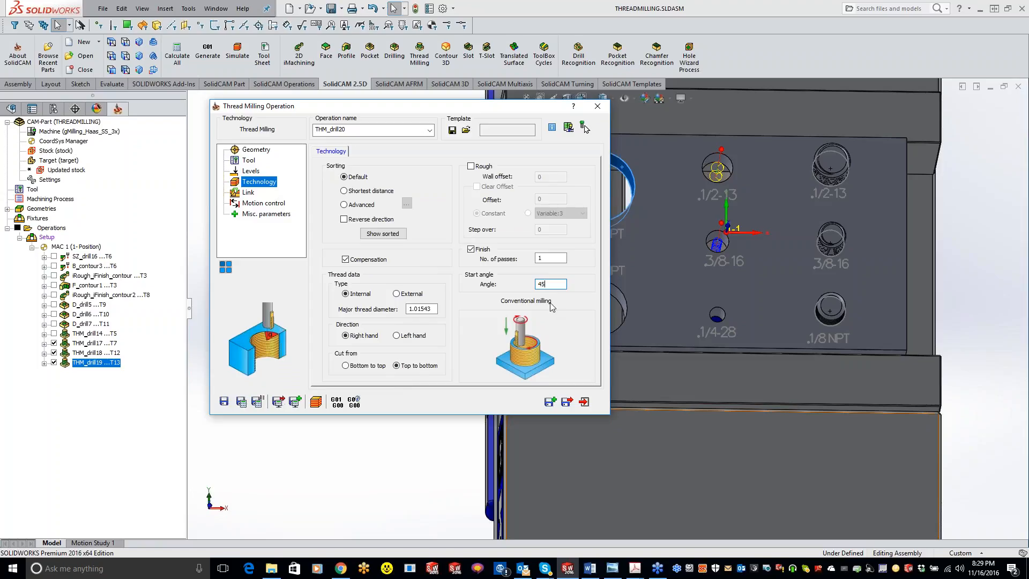
{"action": "left_click", "coordinate": [241, 402]}
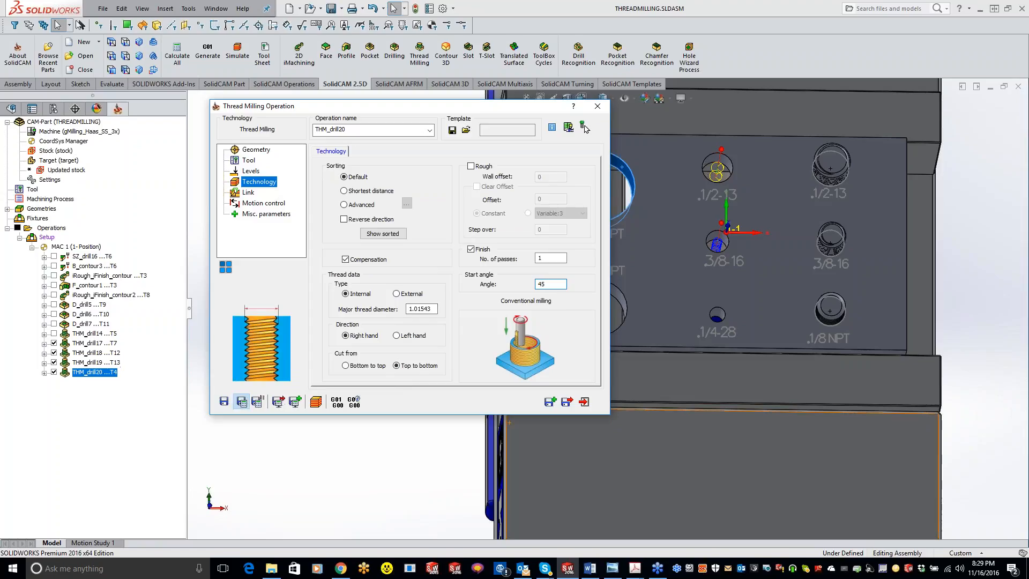
Examine the toolpath and its lead-in inside the 3/4 NPT hole, viewed normal to the plate's top face.
{"action": "double_click", "coordinate": [528, 106]}
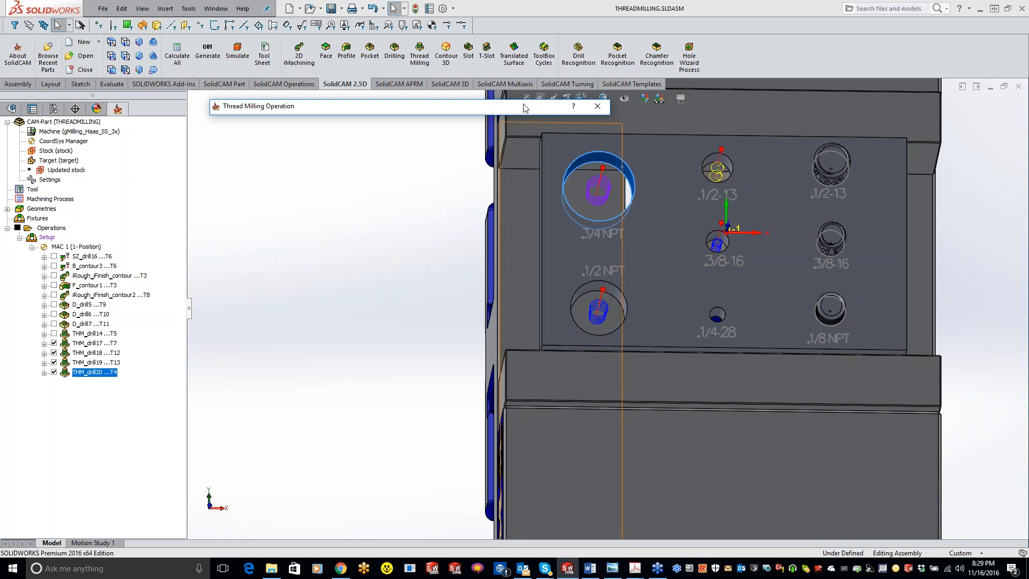
{"action": "scroll", "coordinate": [620, 148], "scroll_direction": "down", "scroll_amount": 5}
{"action": "left_click", "coordinate": [699, 293]}
{"action": "key", "text": "space"}
{"action": "left_click", "coordinate": [747, 367]}
{"action": "scroll", "coordinate": [629, 269], "scroll_direction": "up", "scroll_amount": 5}
{"action": "scroll", "coordinate": [629, 269], "scroll_direction": "down", "scroll_amount": 5}
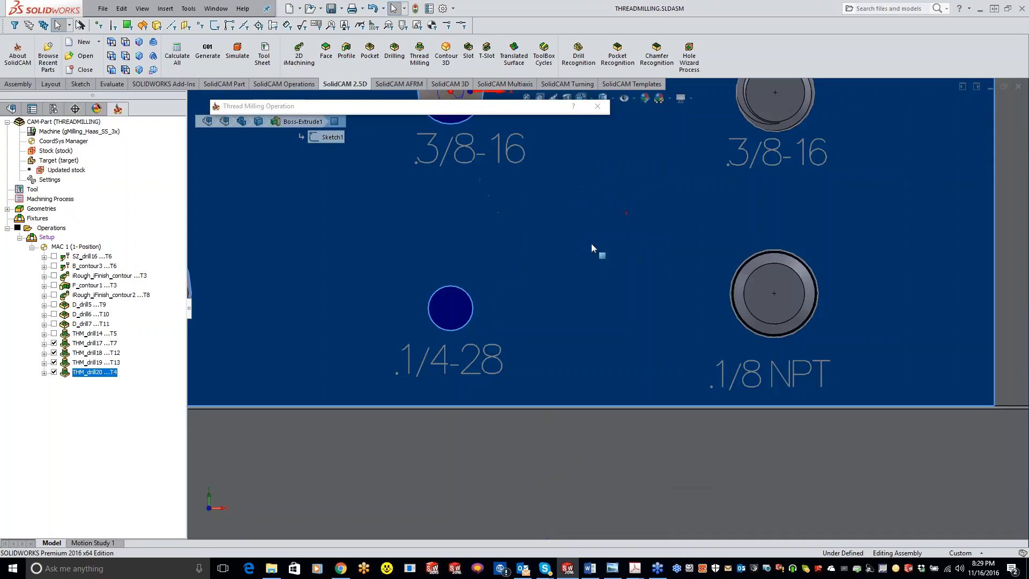
{"action": "scroll", "coordinate": [590, 244], "scroll_direction": "up", "scroll_amount": 5}
{"action": "scroll", "coordinate": [531, 236], "scroll_direction": "down", "scroll_amount": 8}
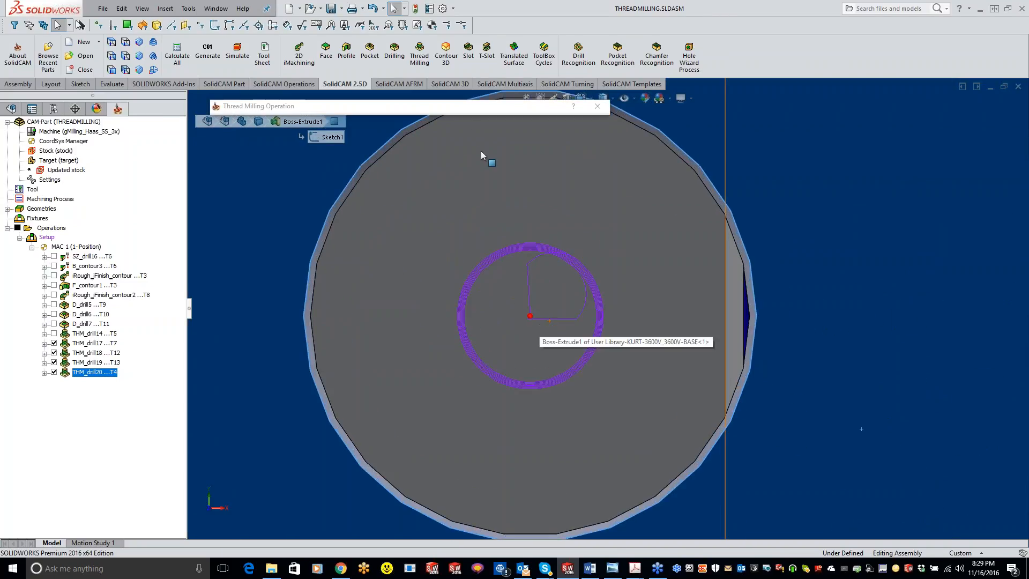
Set the start angle to 85, recalculate the operation, and check the lead-in inside the 3/4 NPT hole.
{"action": "left_click", "coordinate": [479, 108]}
{"action": "double_click", "coordinate": [558, 283]}
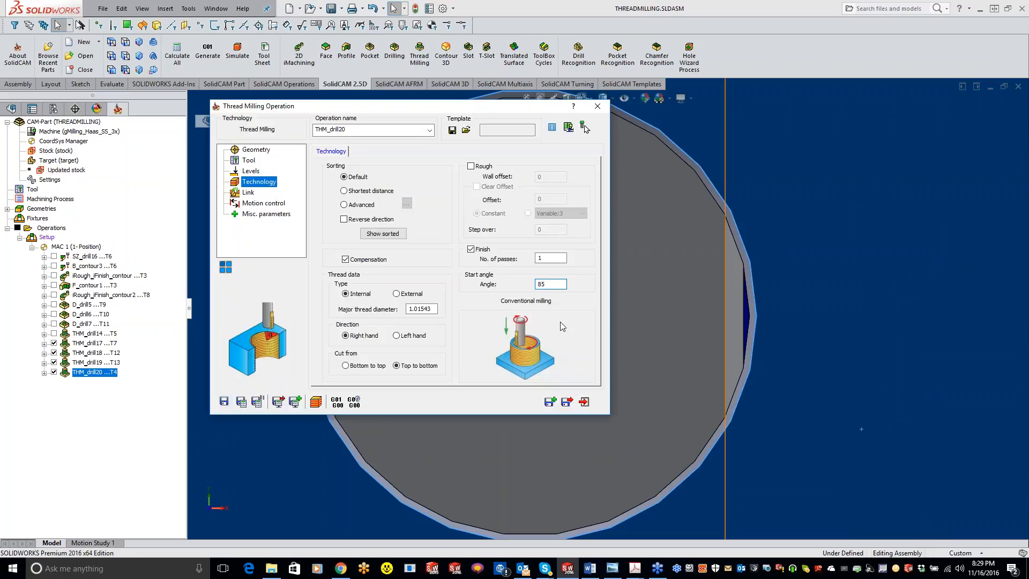
{"action": "left_click", "coordinate": [481, 107]}
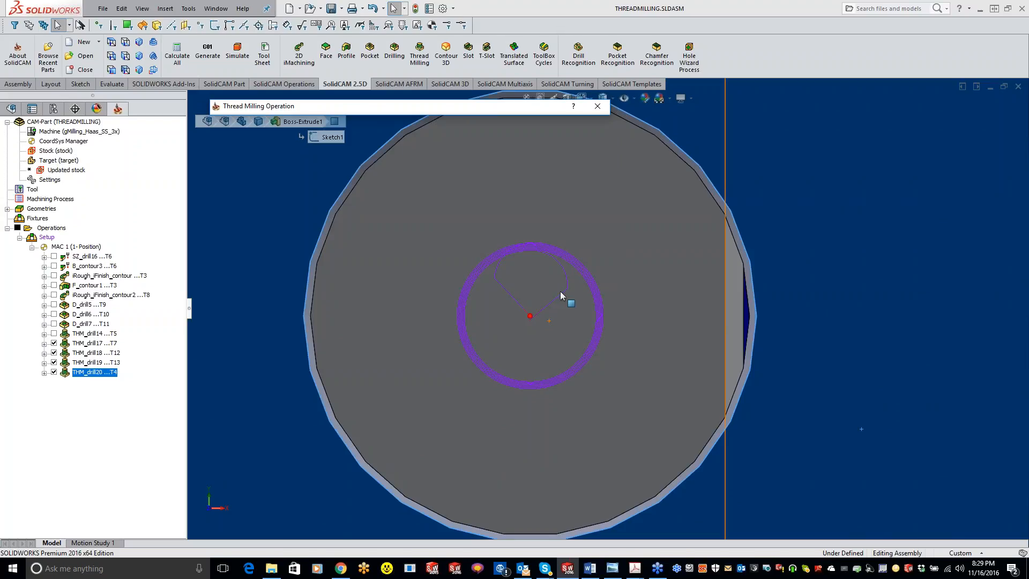
{"action": "left_click", "coordinate": [545, 111]}
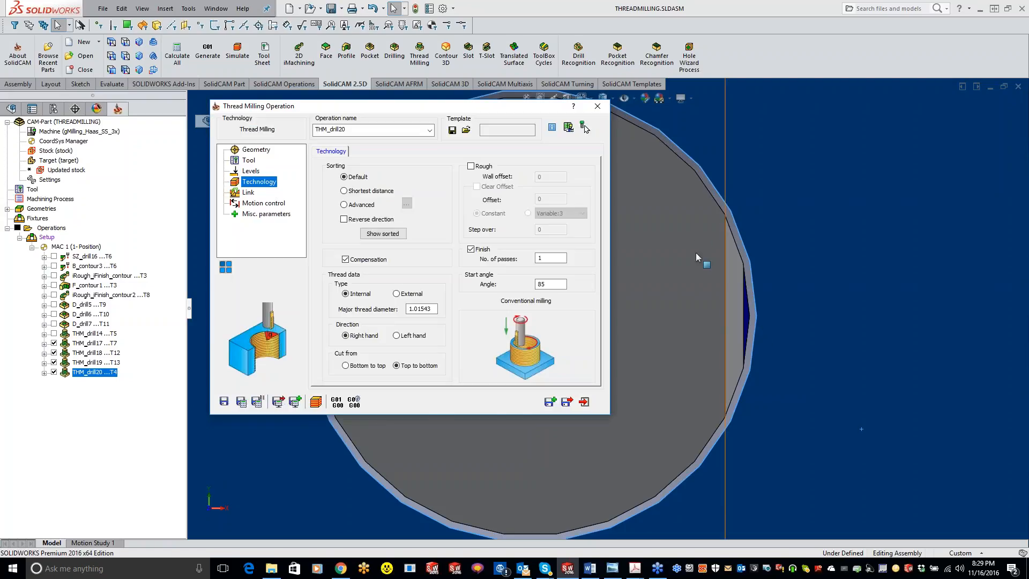
Simulate the 3/4 NPT thread milling with SolidVerify in a tilted view of the plate, and close the simulation.
{"action": "scroll", "coordinate": [696, 295], "scroll_direction": "up", "scroll_amount": 5}
{"action": "middle_click_drag", "start_coordinate": [709, 378], "coordinate": [722, 271]}
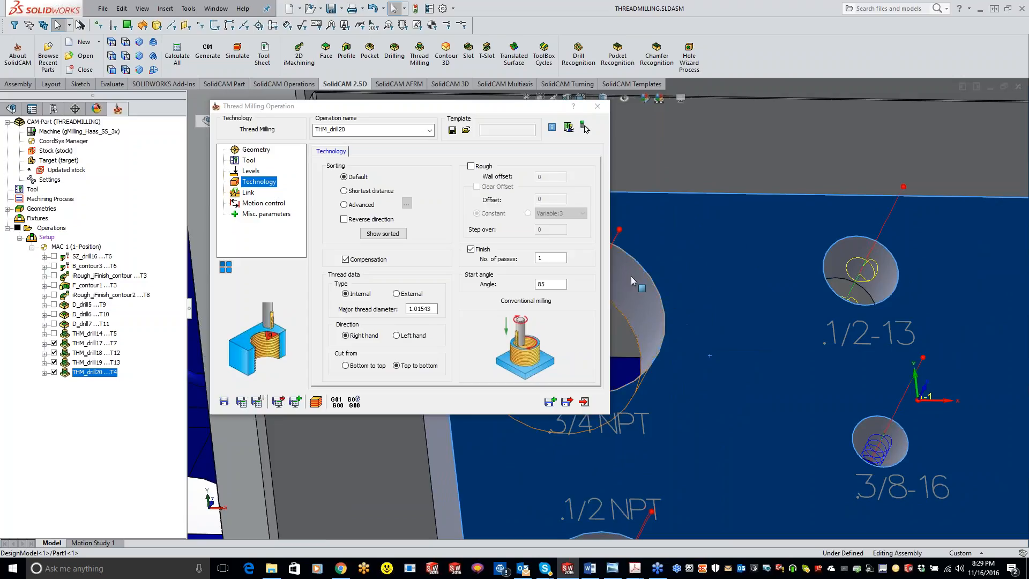
{"action": "left_click", "coordinate": [315, 402]}
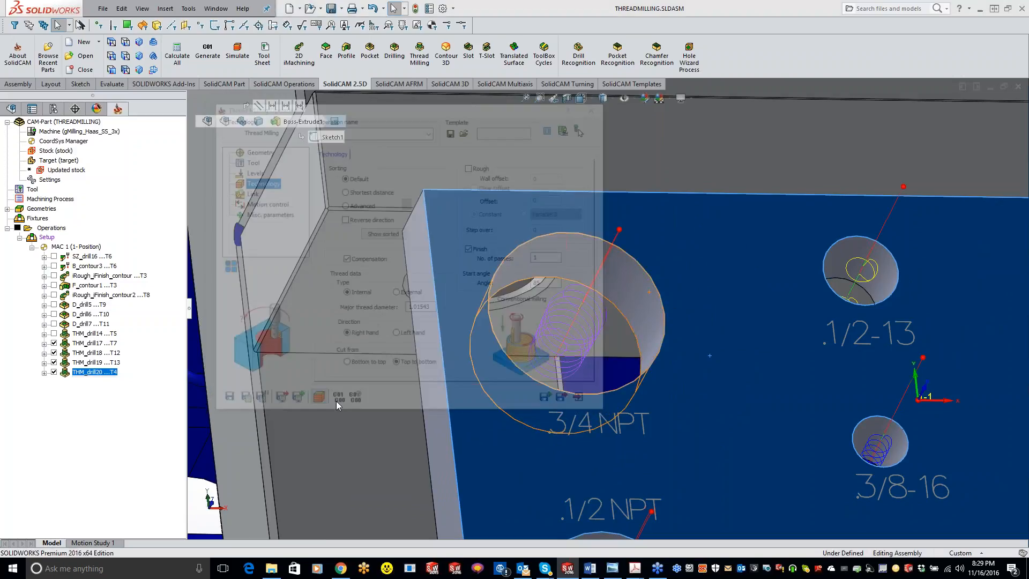
{"action": "left_click", "coordinate": [119, 88]}
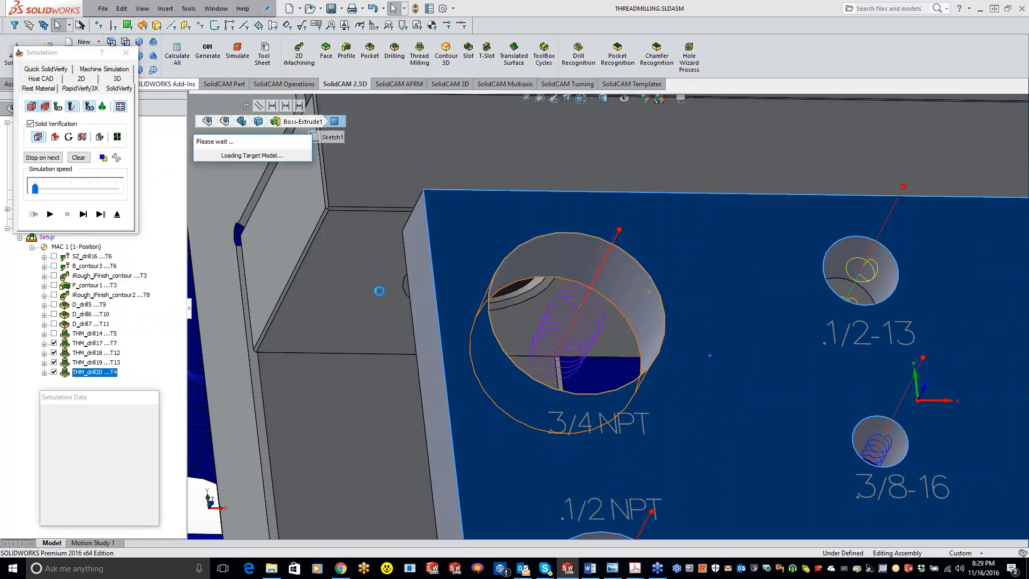
{"action": "left_click", "coordinate": [50, 215]}
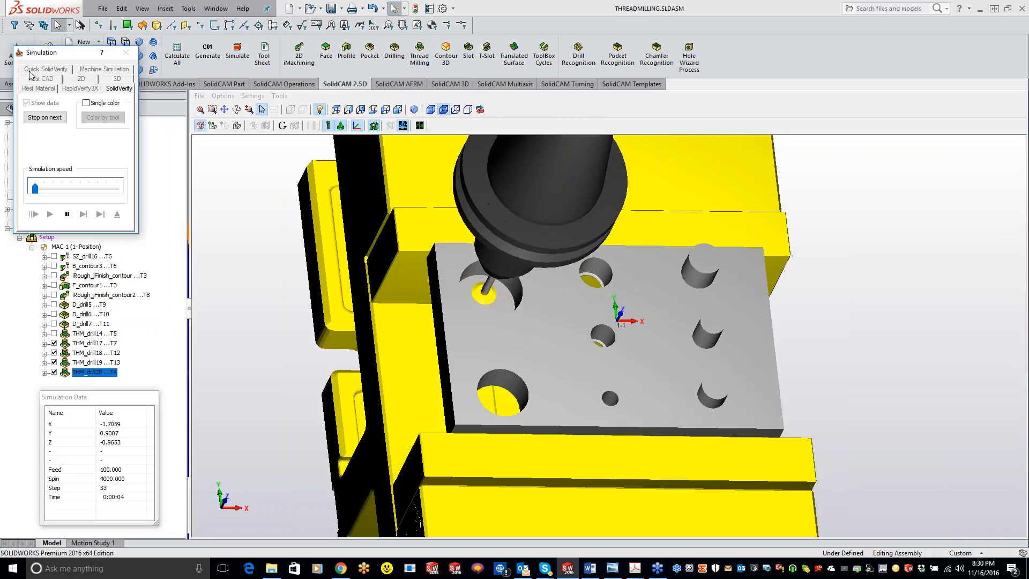
{"action": "left_click", "coordinate": [68, 214]}
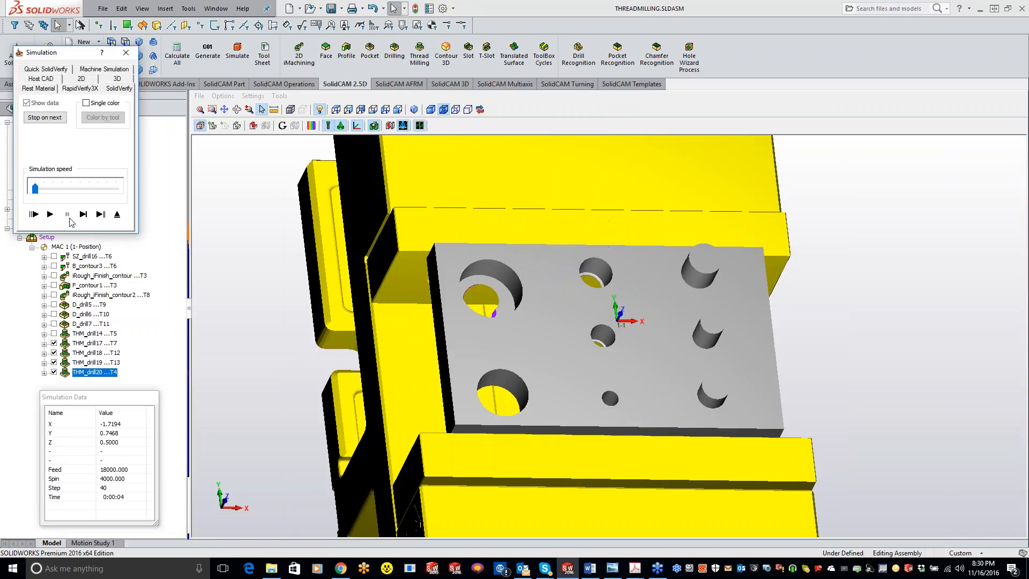
{"action": "left_click", "coordinate": [125, 52]}
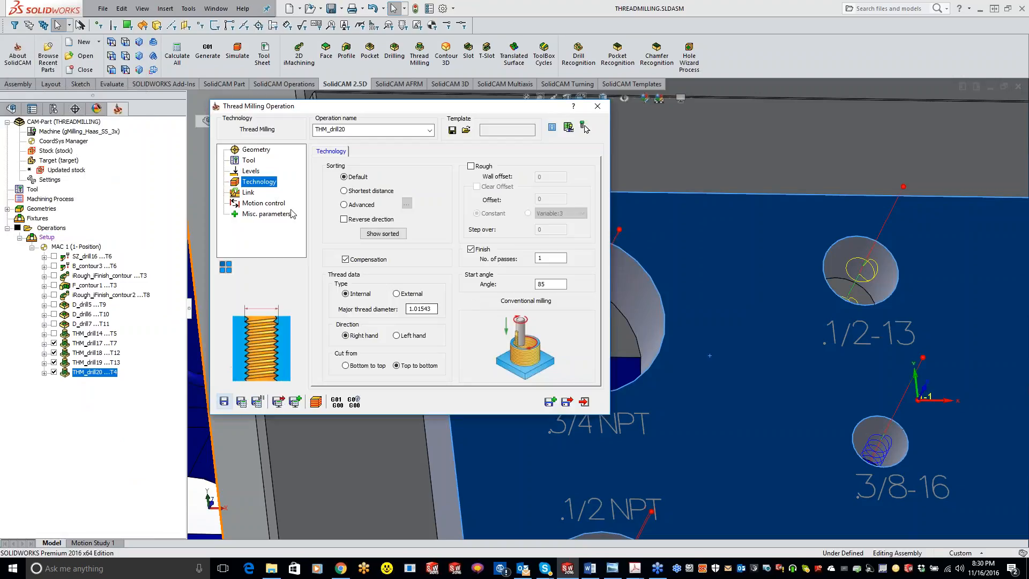
Set the 3/4 NPT taper tool to a user-defined 14 TPI N.P.T thread with 1 tooth, and try to recalculate the operation.
{"action": "left_click", "coordinate": [253, 161]}
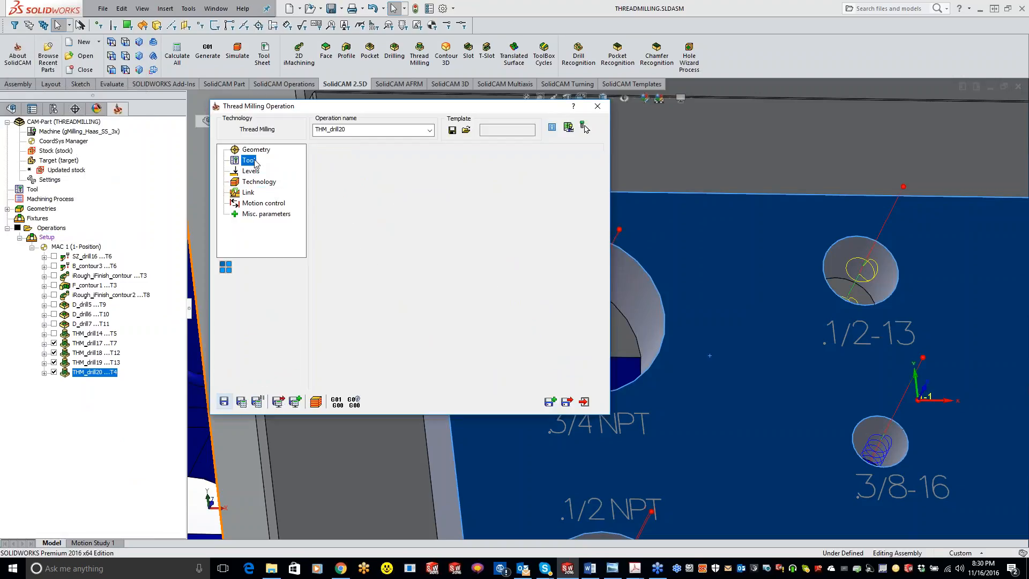
{"action": "left_click", "coordinate": [387, 342]}
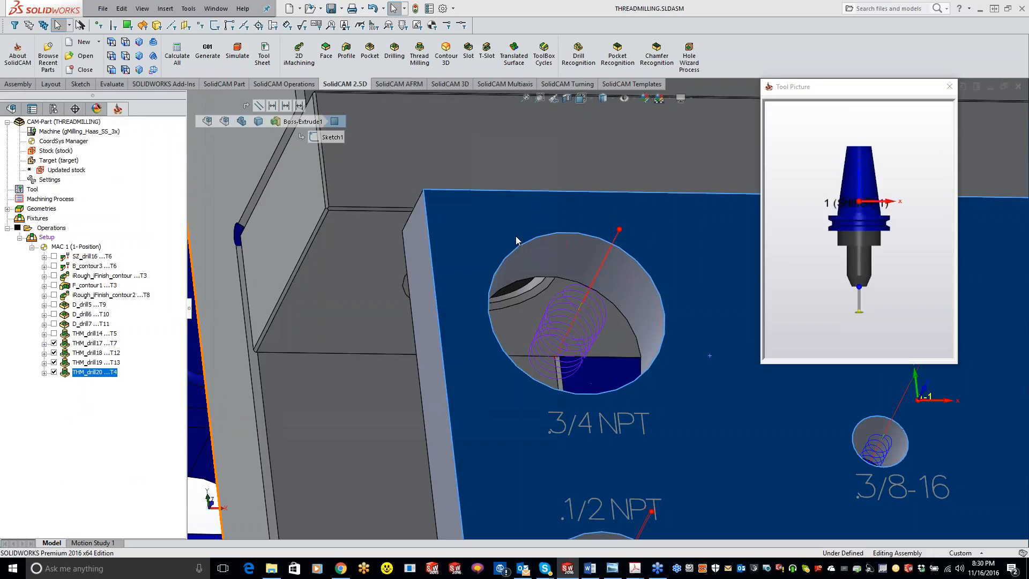
{"action": "left_click", "coordinate": [350, 219]}
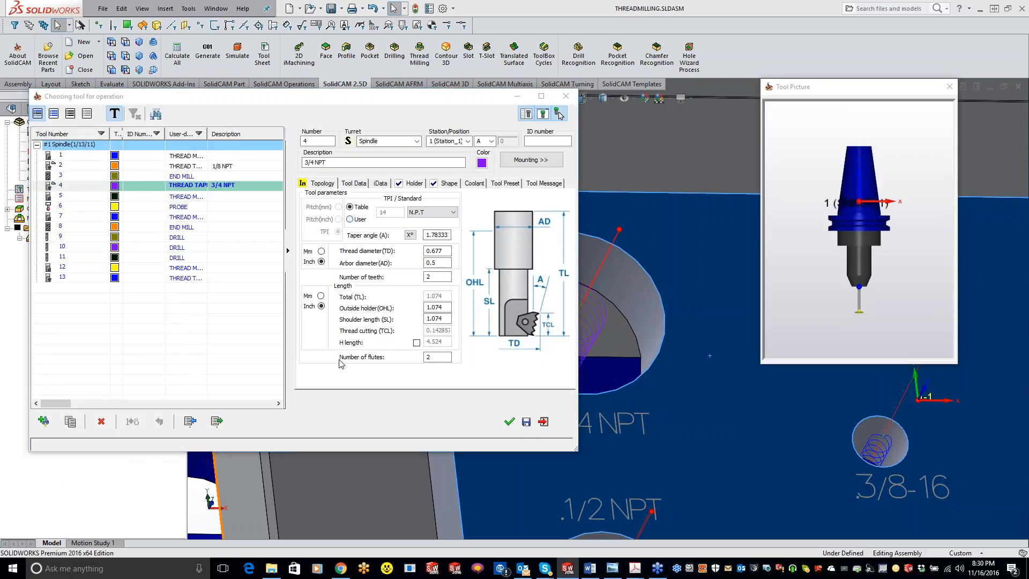
{"action": "left_click", "coordinate": [337, 360]}
{"action": "left_click", "coordinate": [444, 213]}
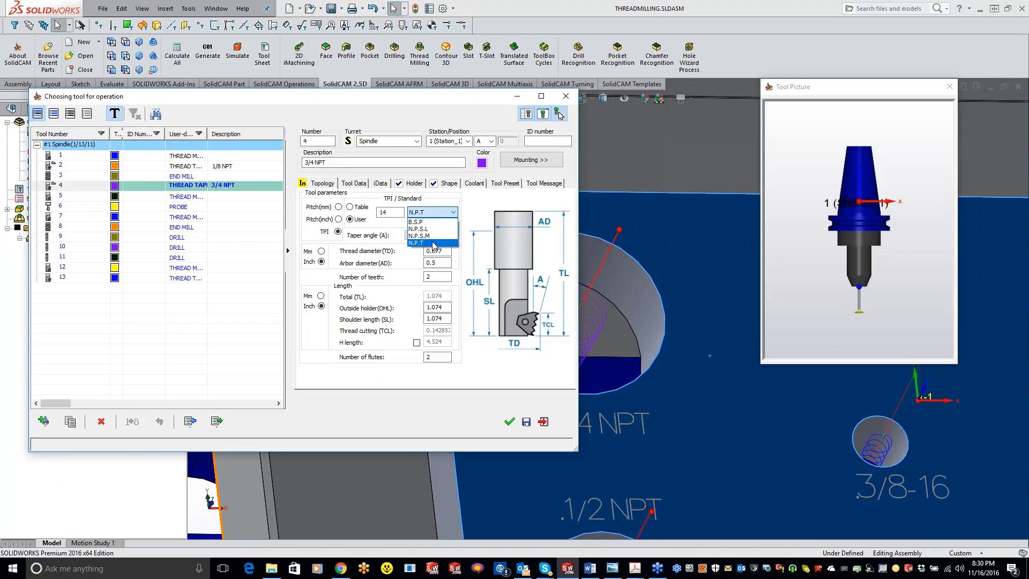
{"action": "left_click", "coordinate": [434, 243]}
{"action": "left_click", "coordinate": [443, 275]}
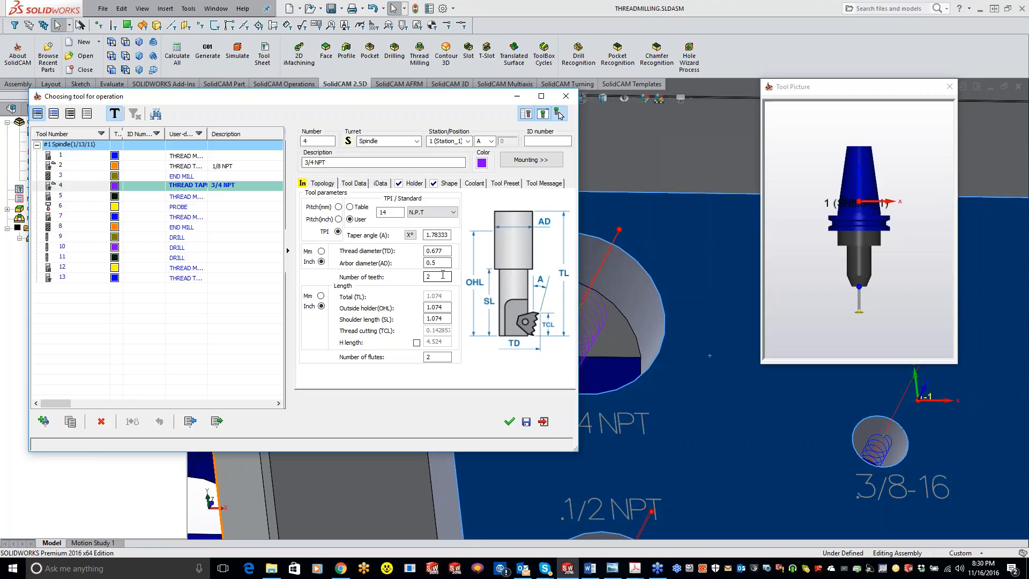
{"action": "double_click", "coordinate": [438, 274]}
{"action": "left_click", "coordinate": [559, 115]}
{"action": "left_click", "coordinate": [237, 403]}
{"action": "left_click", "coordinate": [333, 365]}
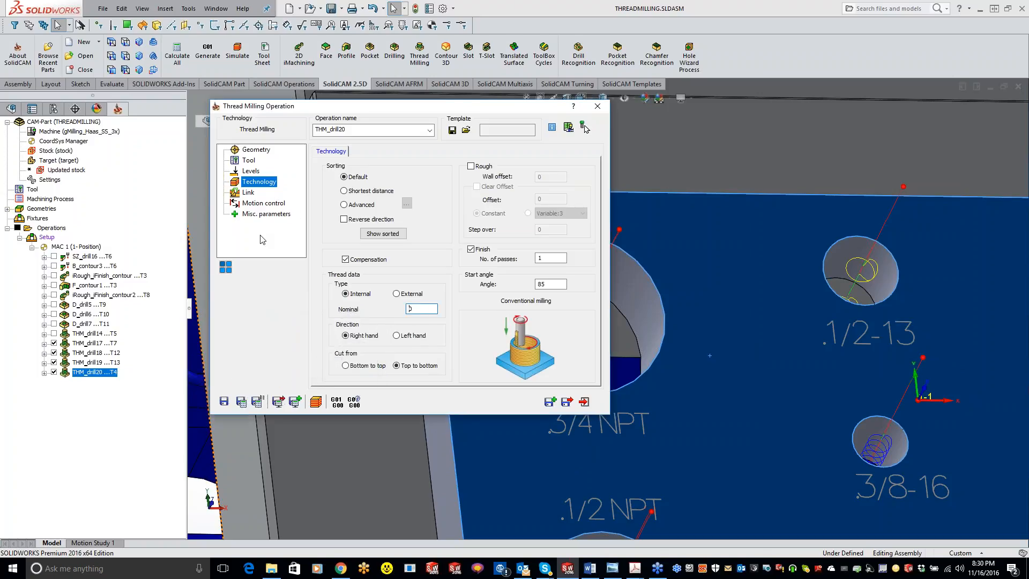
Set the 3/4 NPT tool's thread to N.P.T 3/4 x14 from the standard table, and try to recalculate the operation.
{"action": "left_click", "coordinate": [249, 160]}
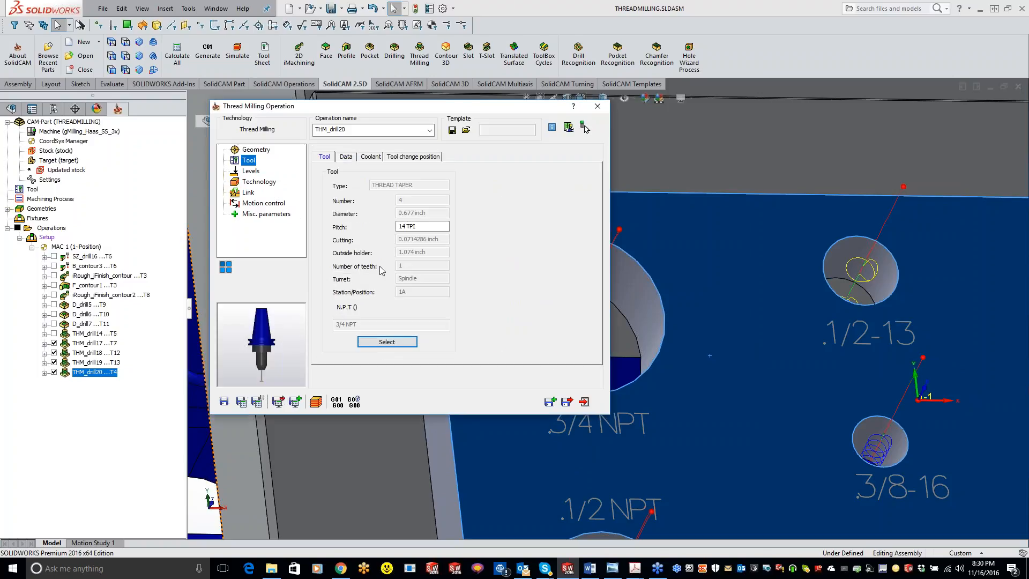
{"action": "left_click", "coordinate": [387, 341]}
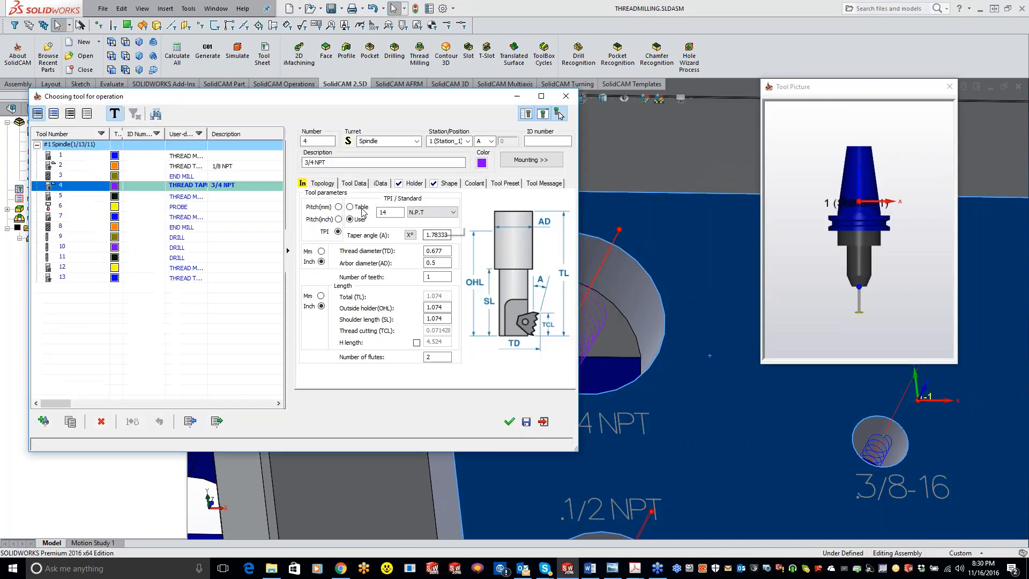
{"action": "left_click", "coordinate": [430, 212]}
{"action": "left_click", "coordinate": [432, 244]}
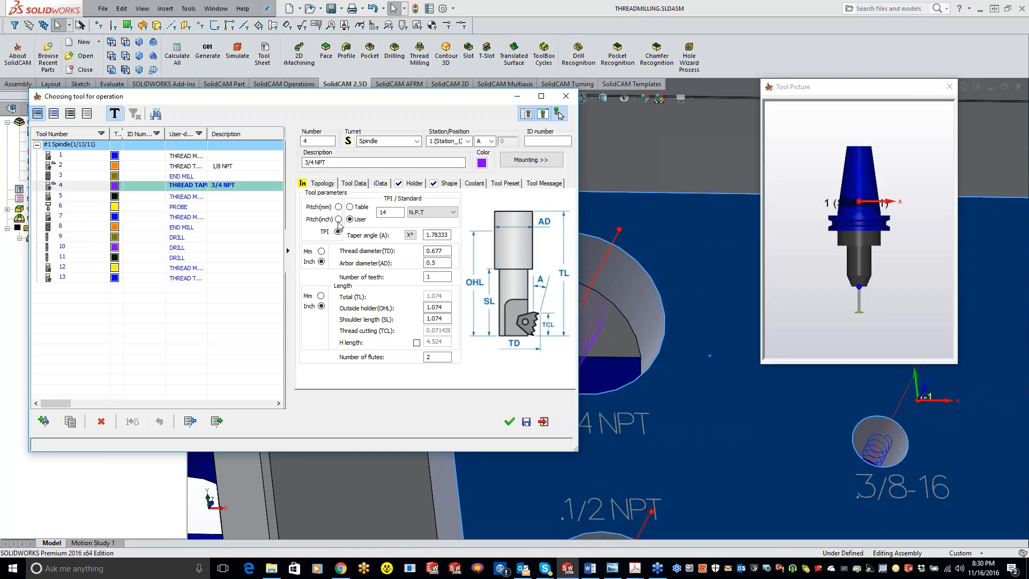
{"action": "left_click", "coordinate": [350, 207]}
{"action": "left_click", "coordinate": [432, 213]}
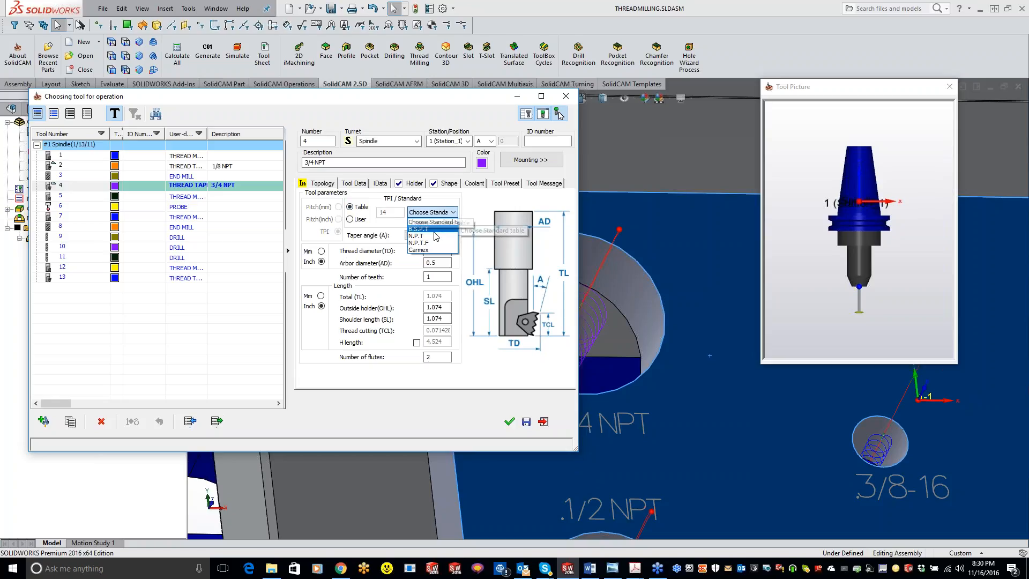
{"action": "left_click", "coordinate": [434, 238]}
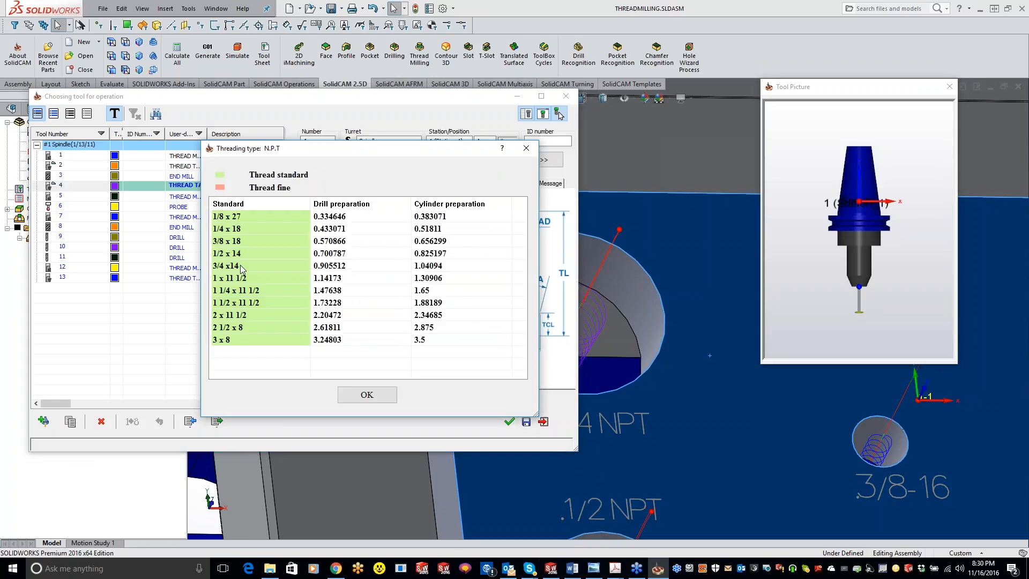
{"action": "left_click", "coordinate": [241, 266]}
{"action": "left_click", "coordinate": [367, 398]}
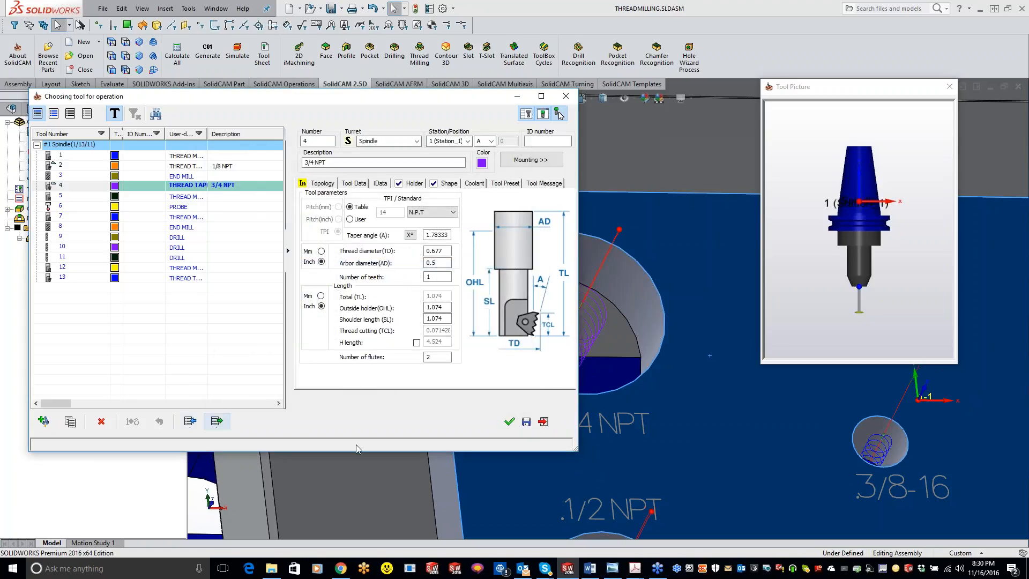
{"action": "left_click", "coordinate": [510, 422]}
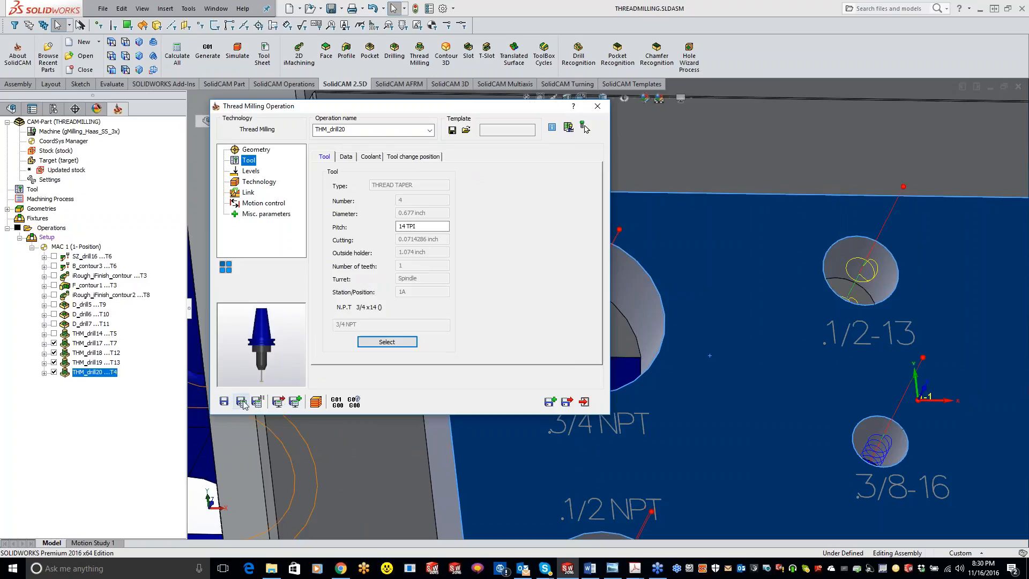
{"action": "left_click", "coordinate": [241, 401]}
{"action": "left_click", "coordinate": [331, 364]}
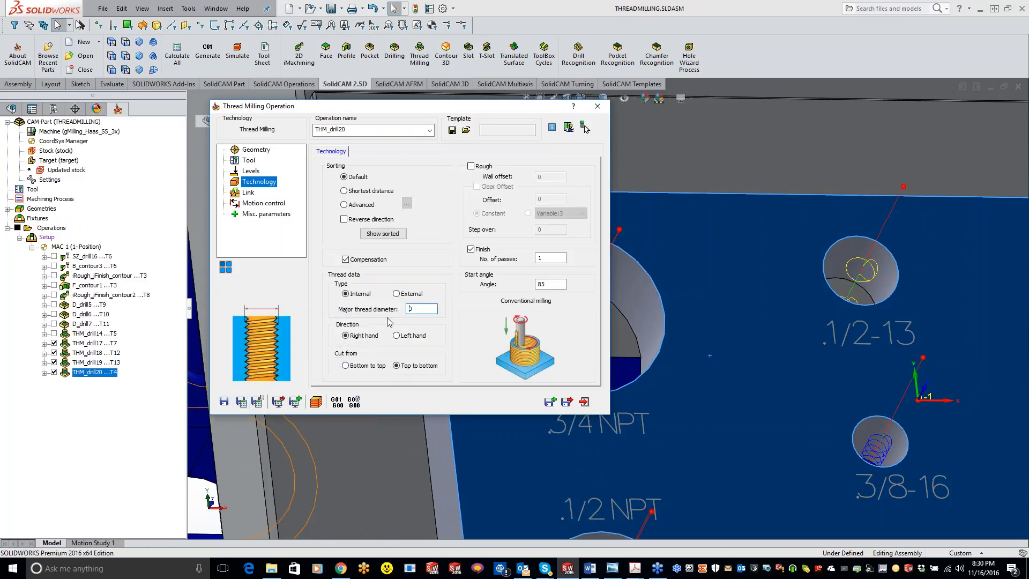
Delete the 3/4 NPT thread milling operation and create a new one with the 3/4 NPT hole as its geometry.
{"action": "left_click", "coordinate": [584, 401]}
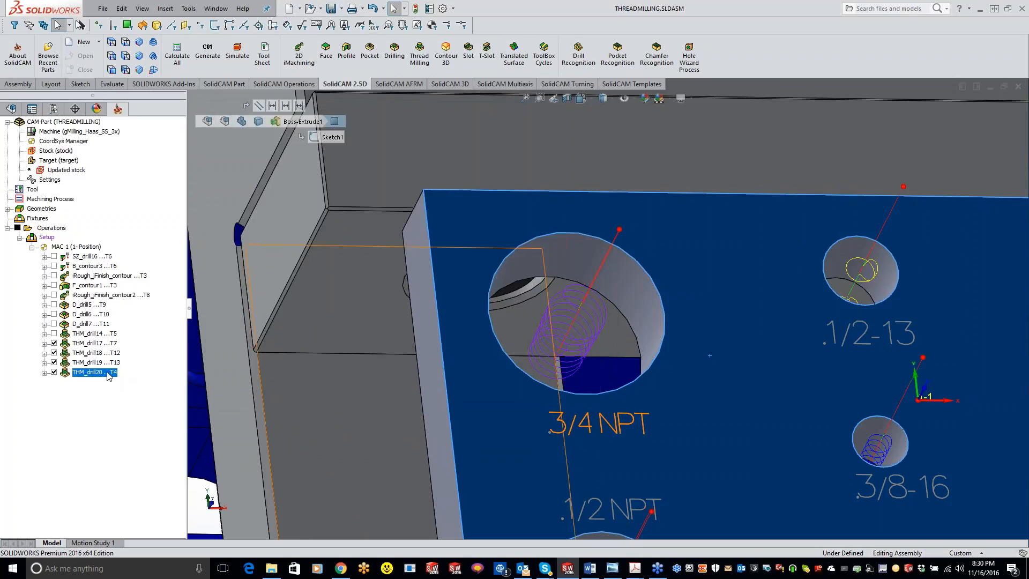
{"action": "key", "text": "Delete"}
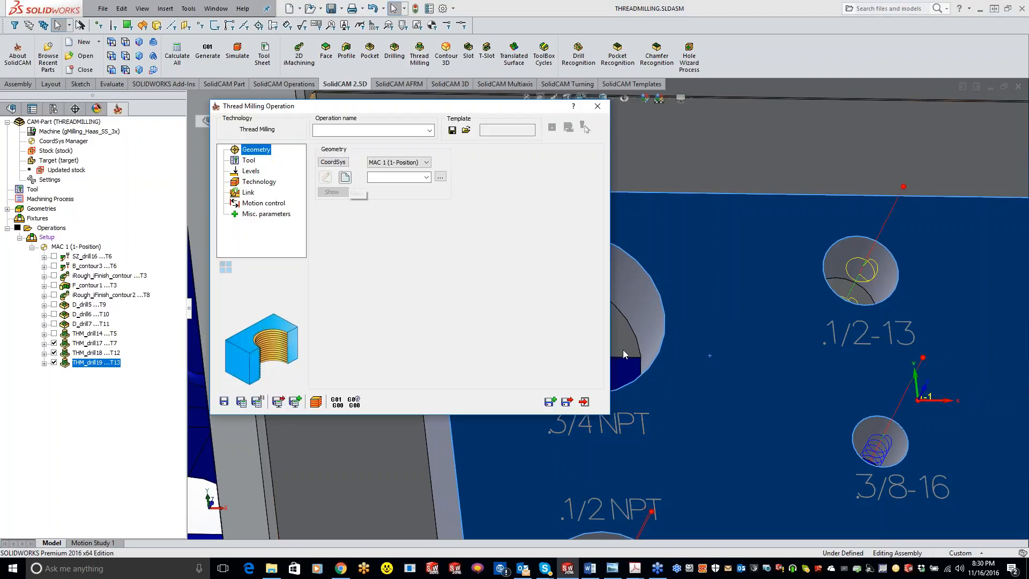
{"action": "left_click", "coordinate": [631, 291]}
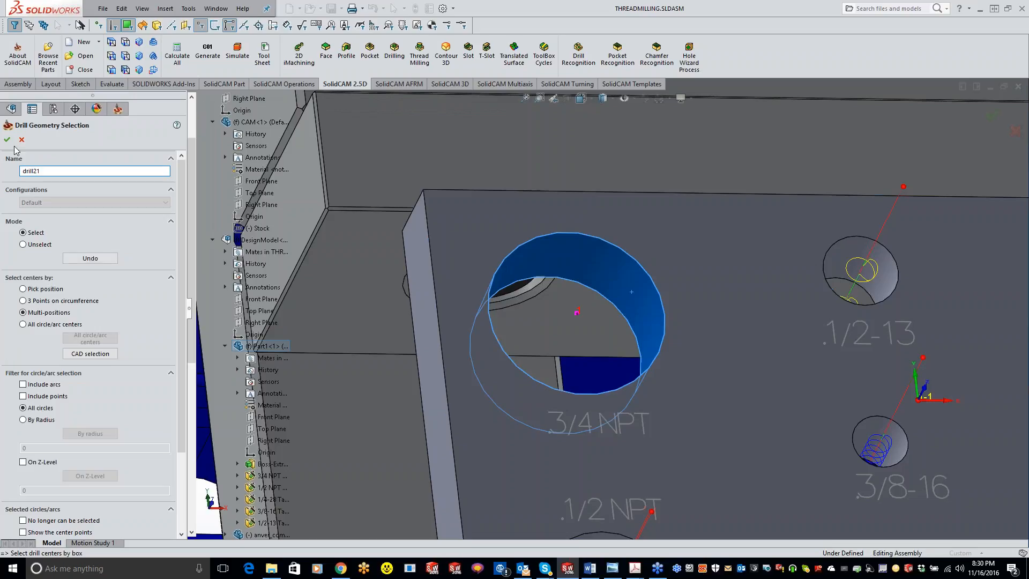
{"action": "left_click", "coordinate": [11, 140]}
Assign tool 4, the 3/4 NPT thread taper mill, to the new operation with the table standard N.P.T 3/4 x14.
{"action": "left_click", "coordinate": [248, 161]}
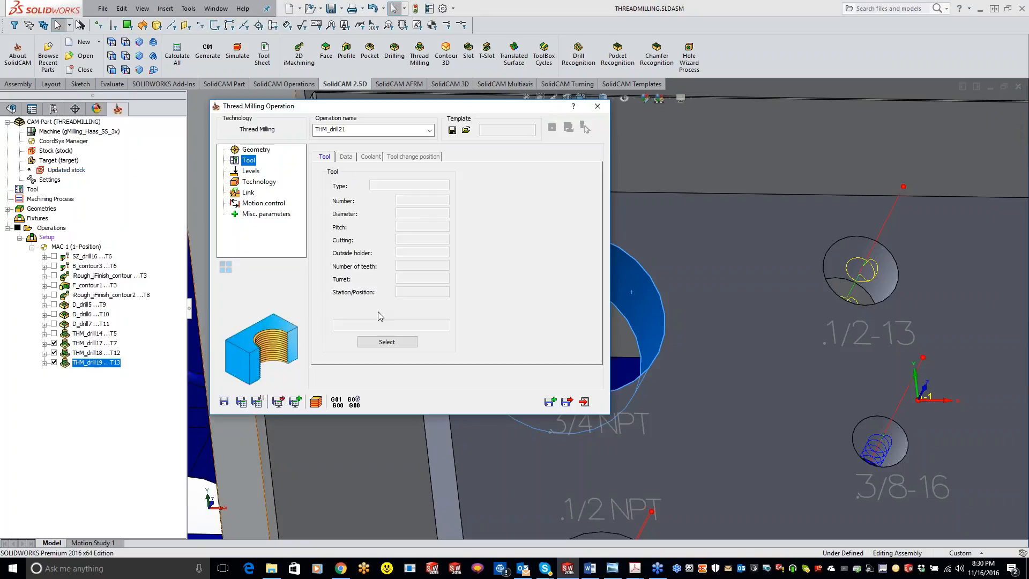
{"action": "left_click", "coordinate": [383, 342]}
{"action": "left_click", "coordinate": [437, 213]}
{"action": "left_click", "coordinate": [437, 215]}
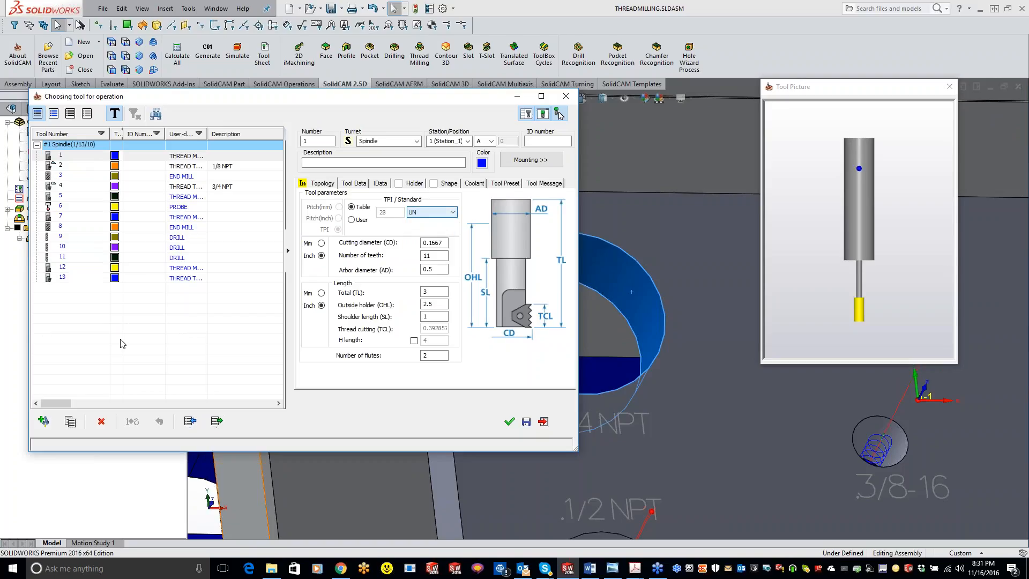
{"action": "left_click", "coordinate": [180, 188]}
{"action": "left_click", "coordinate": [436, 213]}
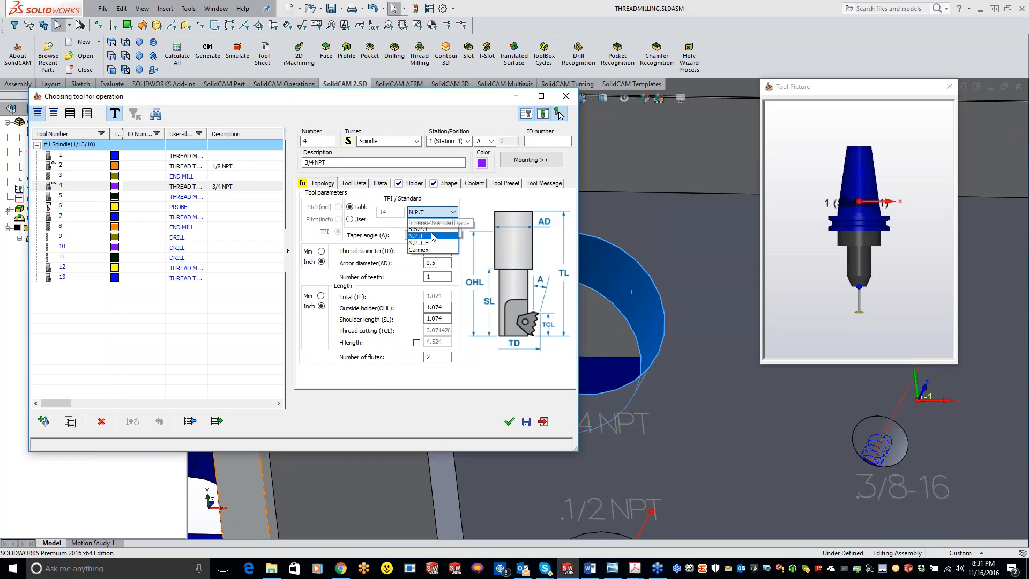
{"action": "left_click", "coordinate": [433, 236]}
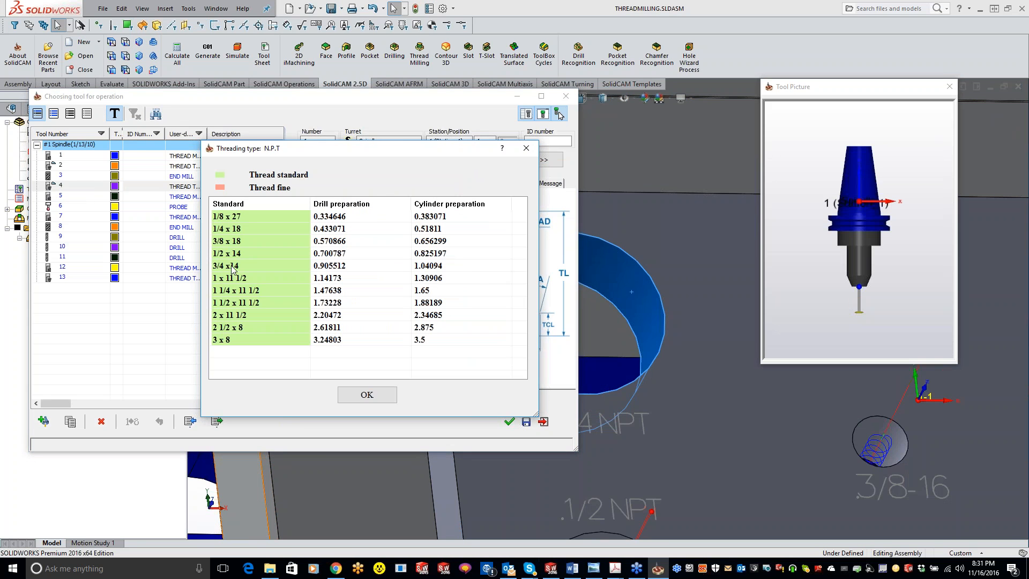
{"action": "left_click", "coordinate": [232, 268]}
{"action": "left_click", "coordinate": [369, 394]}
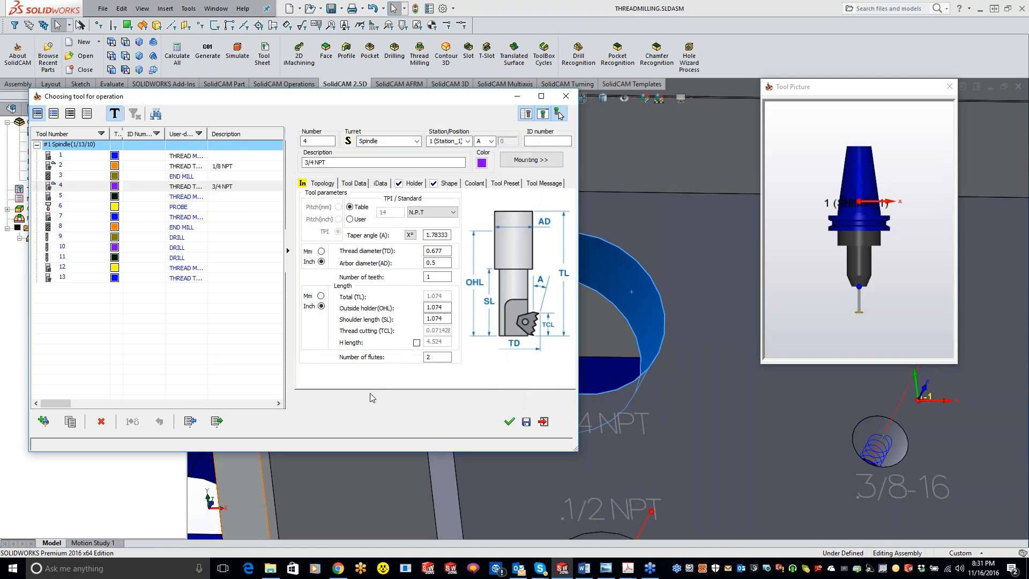
{"action": "left_click", "coordinate": [509, 421]}
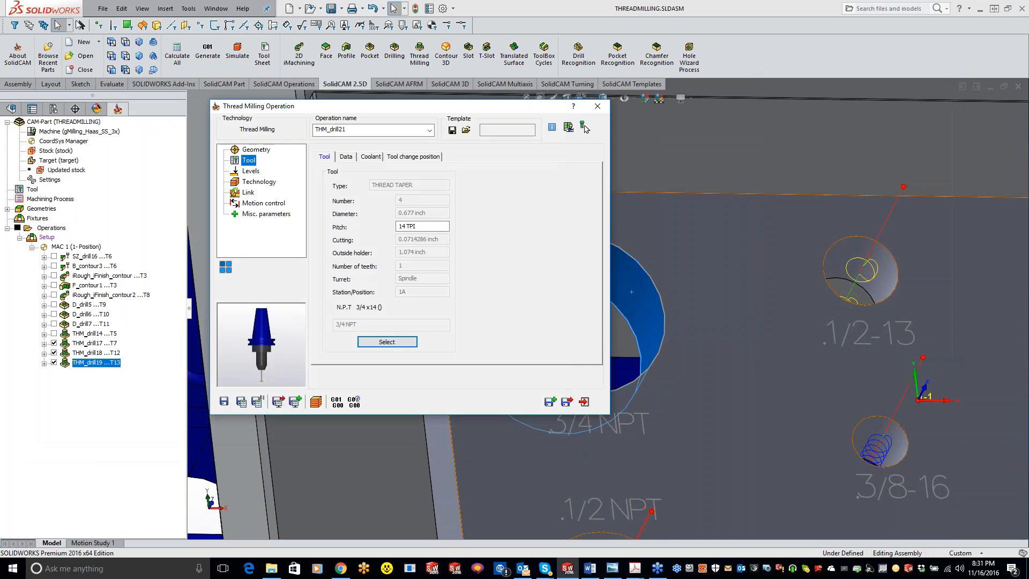
Save and calculate the new 3/4 NPT thread milling operation, and run its simulation in SolidVerify.
{"action": "left_click", "coordinate": [260, 182]}
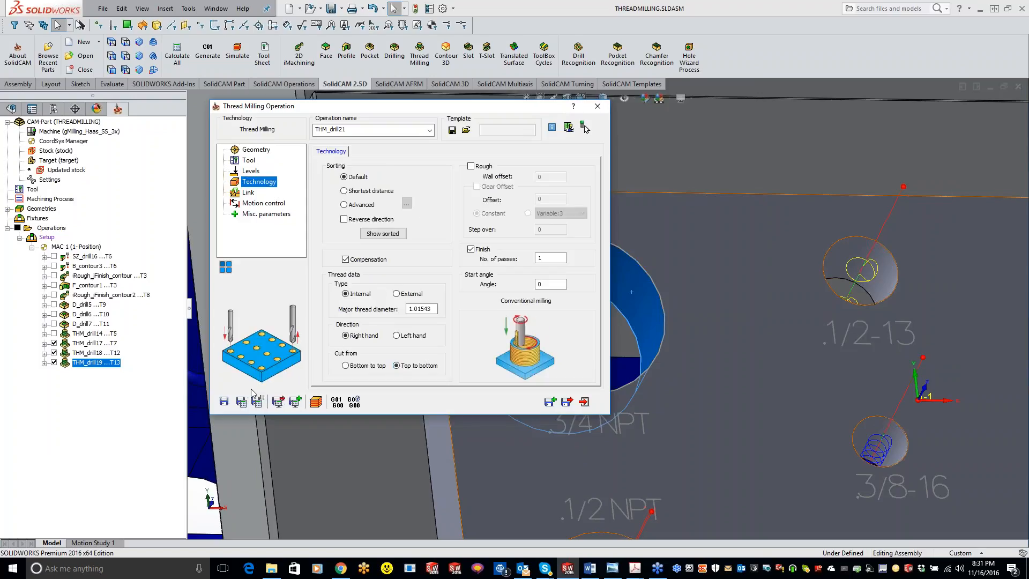
{"action": "left_click", "coordinate": [241, 401]}
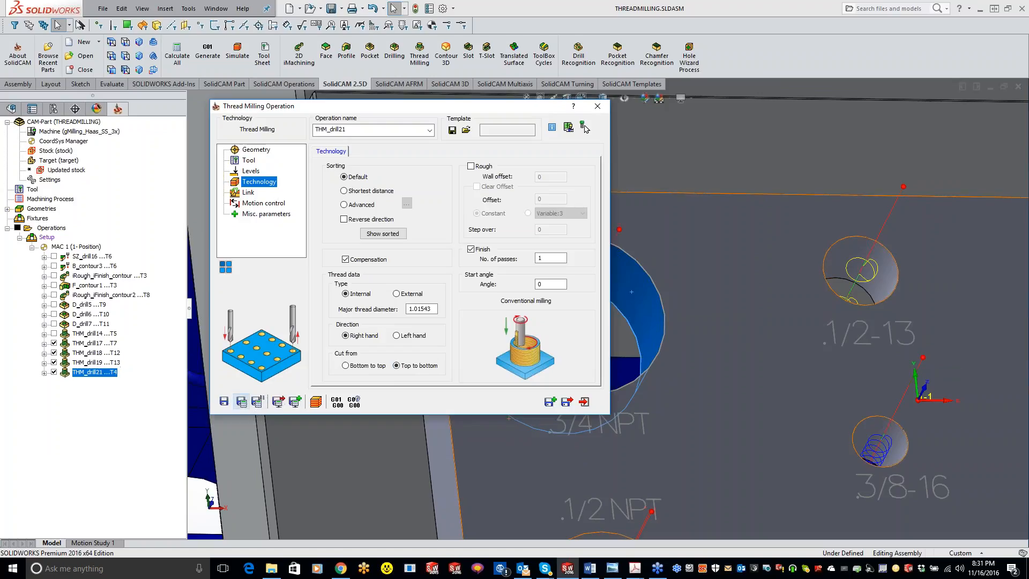
{"action": "left_click", "coordinate": [320, 401]}
{"action": "left_click", "coordinate": [122, 70]}
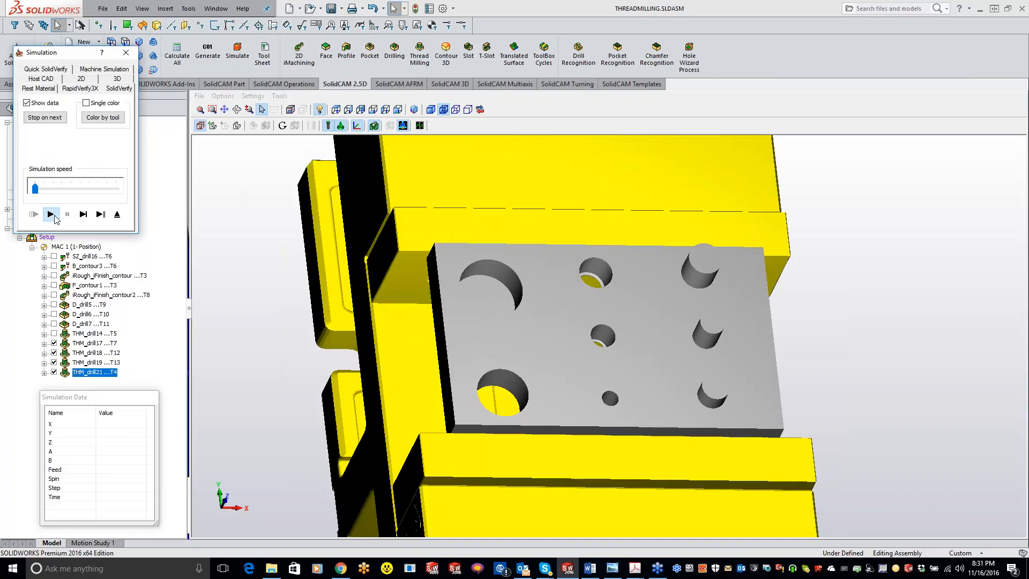
{"action": "left_click", "coordinate": [51, 214]}
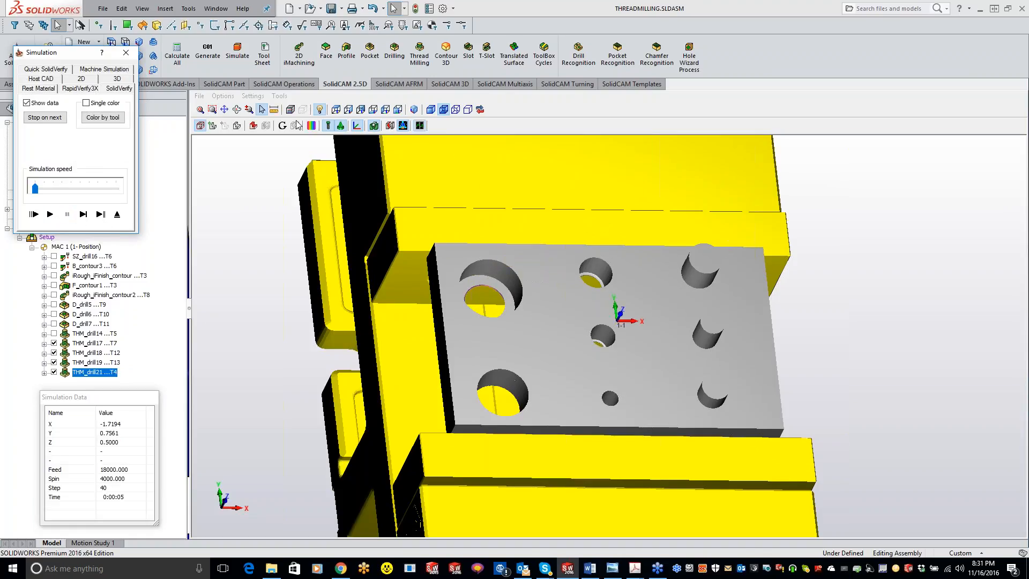
Compare the machined stock with the target model in the simulation, and close the comparison and the simulation.
{"action": "left_click", "coordinate": [311, 126]}
{"action": "left_click", "coordinate": [825, 126]}
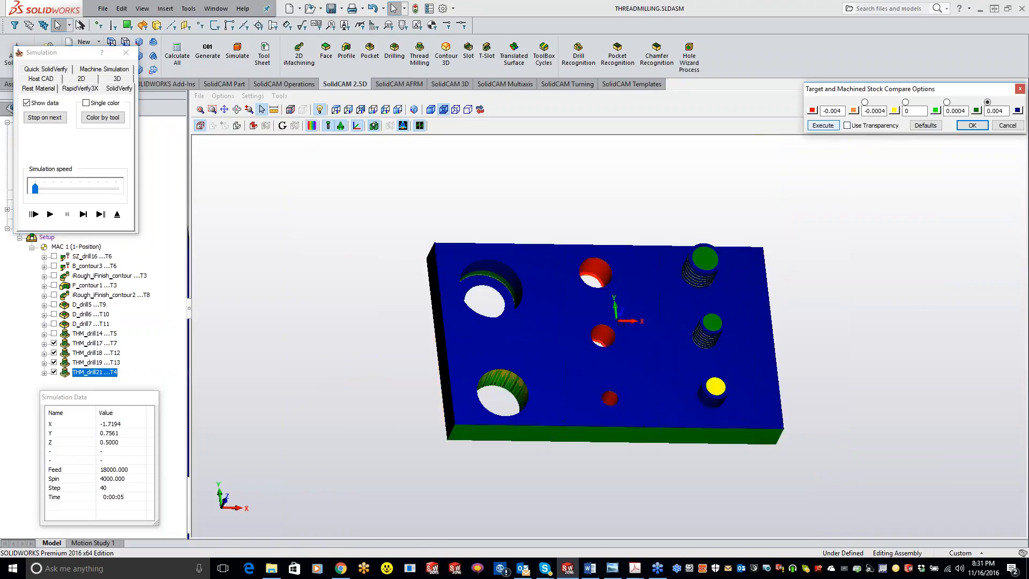
{"action": "left_click", "coordinate": [974, 126]}
{"action": "left_click", "coordinate": [126, 53]}
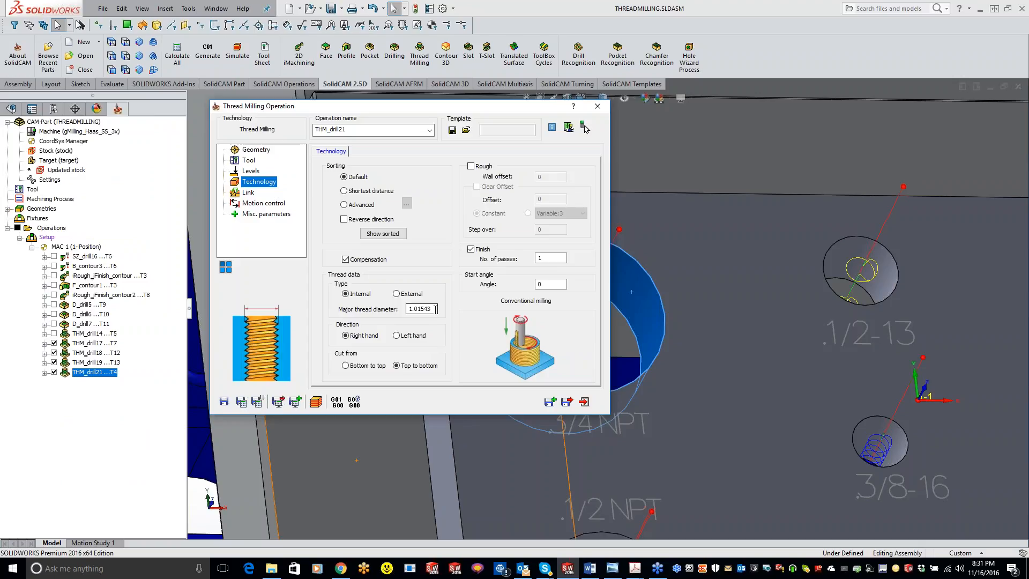
Review the operation's levels and change tool 4's thread to B.S.P.T 3/4 x14 from the standard table.
{"action": "left_click", "coordinate": [251, 172]}
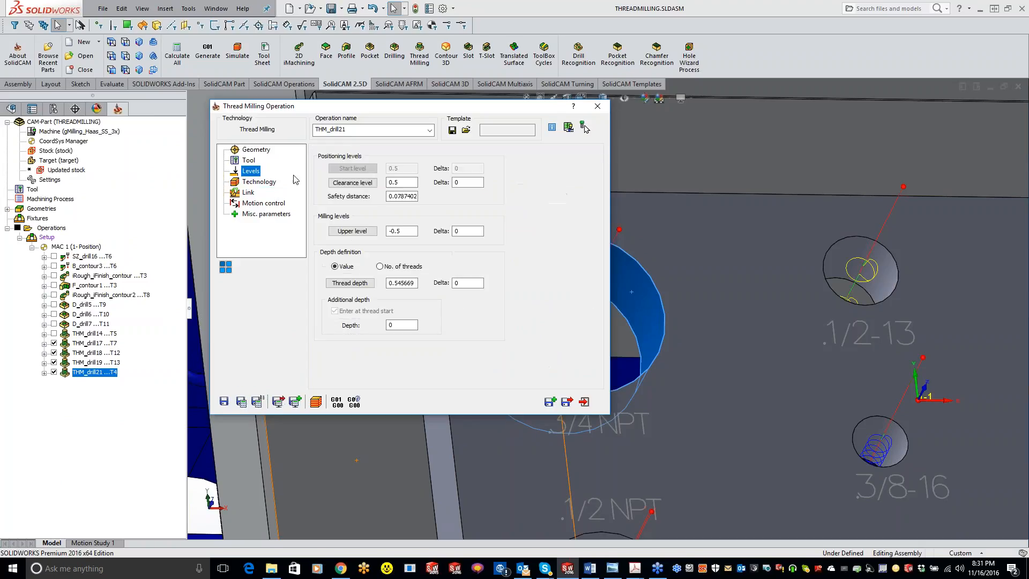
{"action": "left_click", "coordinate": [254, 161]}
{"action": "left_click", "coordinate": [369, 340]}
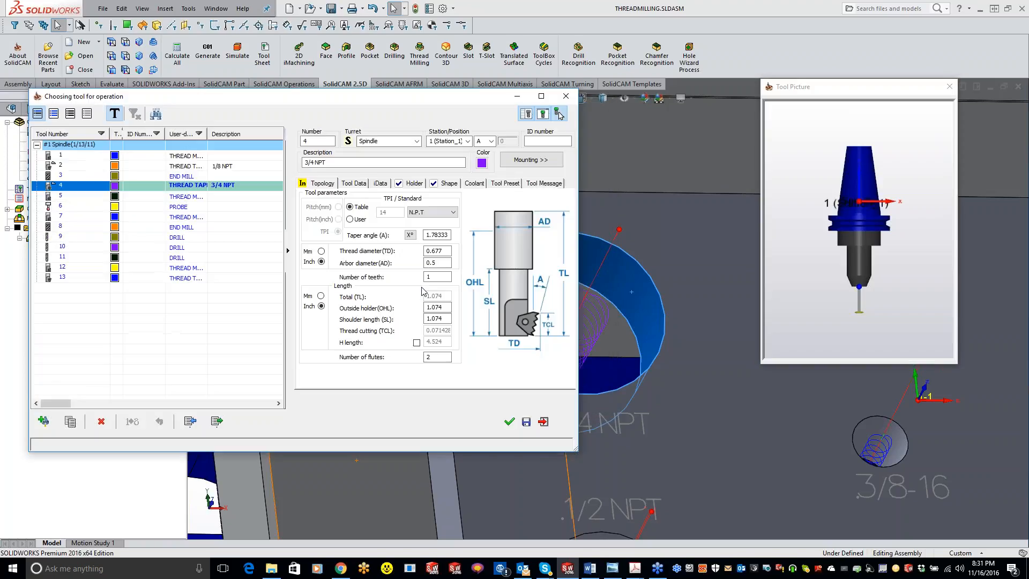
{"action": "left_click", "coordinate": [442, 213]}
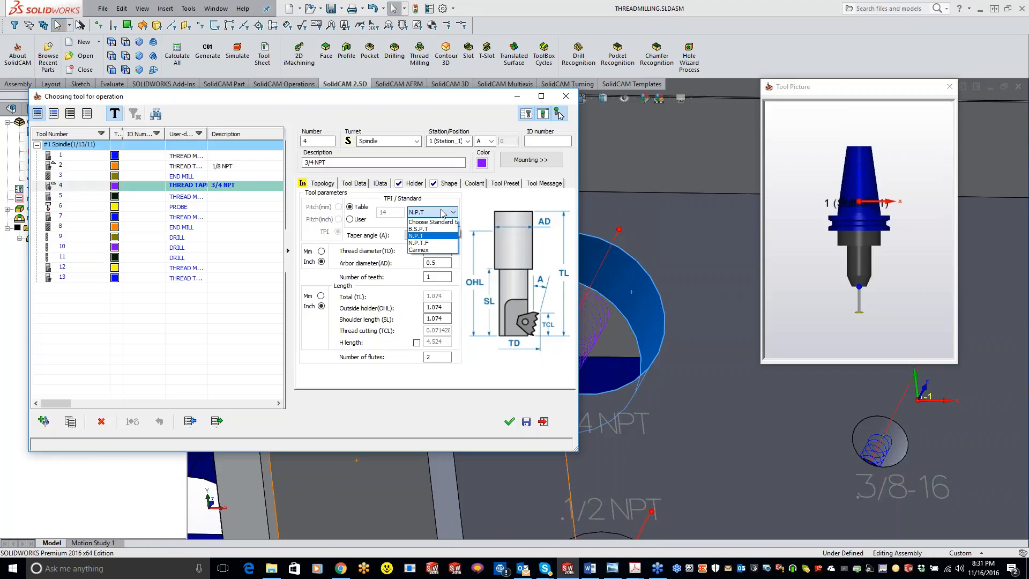
{"action": "left_click", "coordinate": [421, 229]}
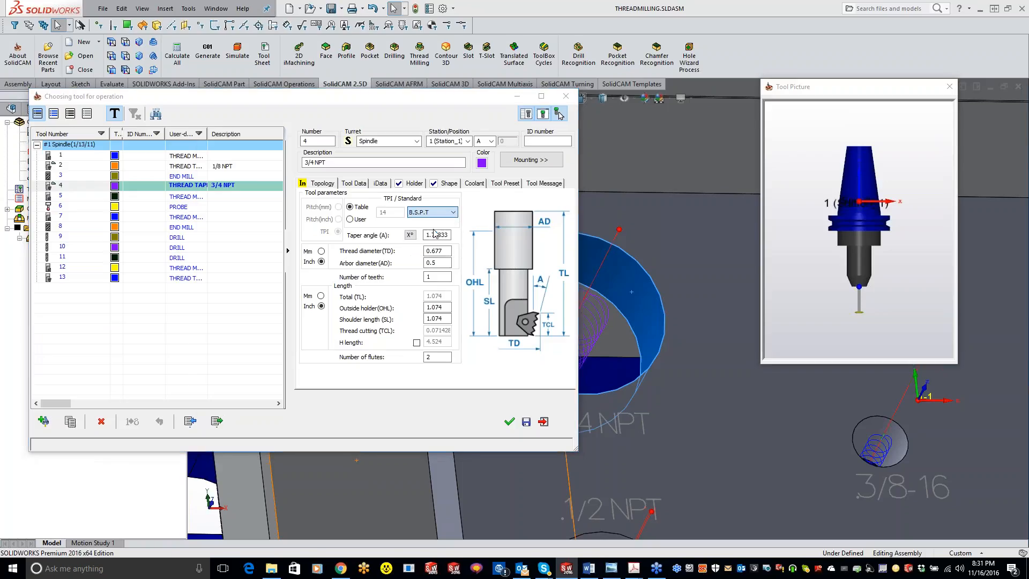
{"action": "left_click", "coordinate": [246, 265]}
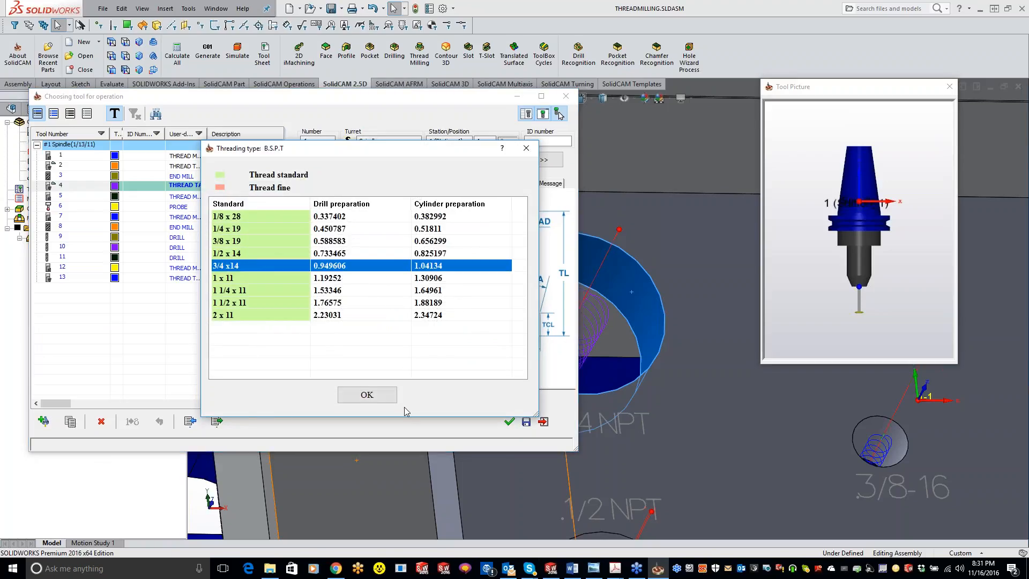
{"action": "left_click", "coordinate": [372, 394]}
{"action": "left_click", "coordinate": [510, 422]}
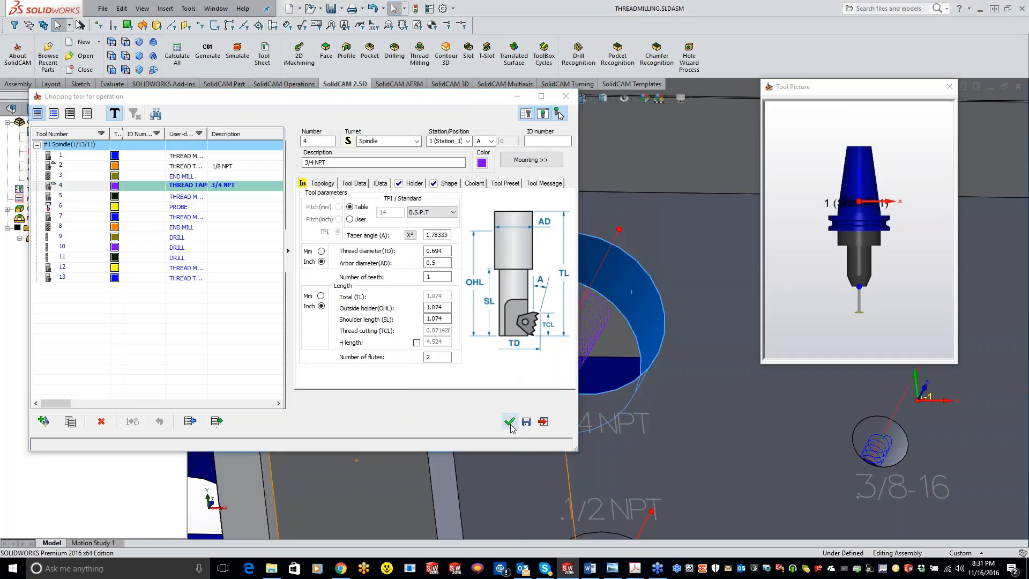
Save and calculate the 3/4 NPT thread milling operation with the changed tool, and play its simulation in SolidVerify.
{"action": "left_click", "coordinate": [244, 406]}
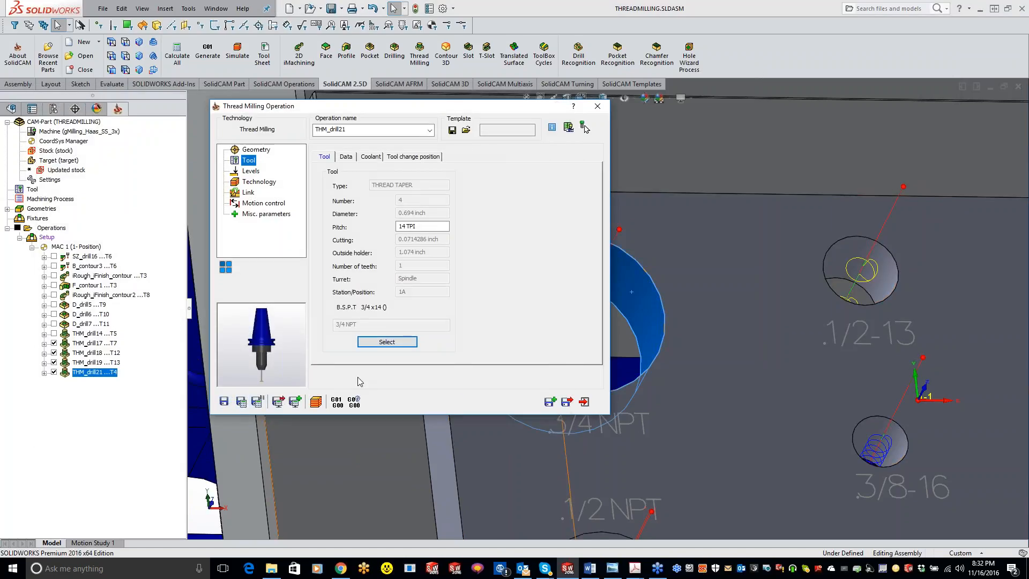
{"action": "left_click", "coordinate": [315, 401]}
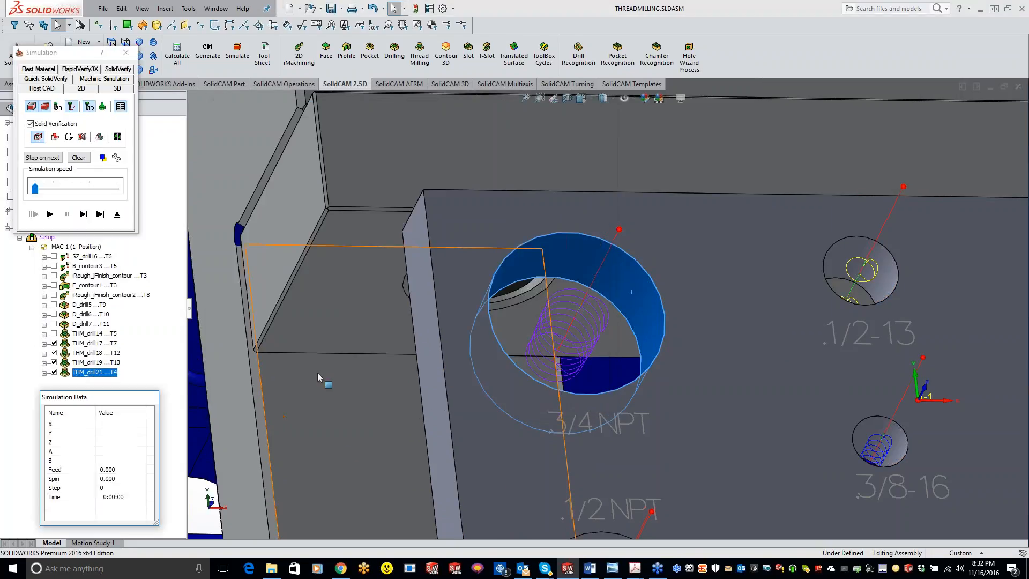
{"action": "left_click", "coordinate": [102, 106]}
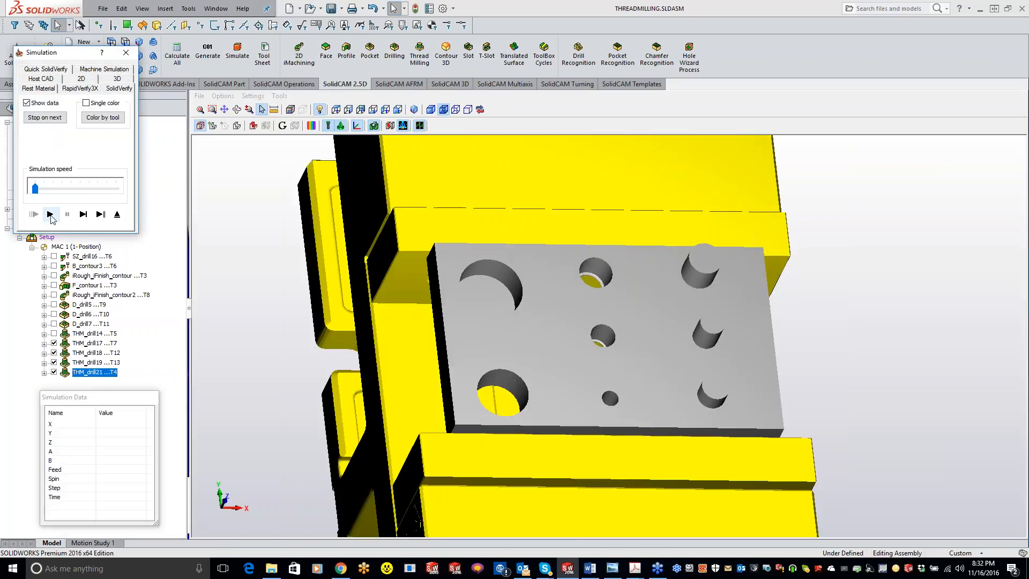
{"action": "left_click", "coordinate": [50, 213]}
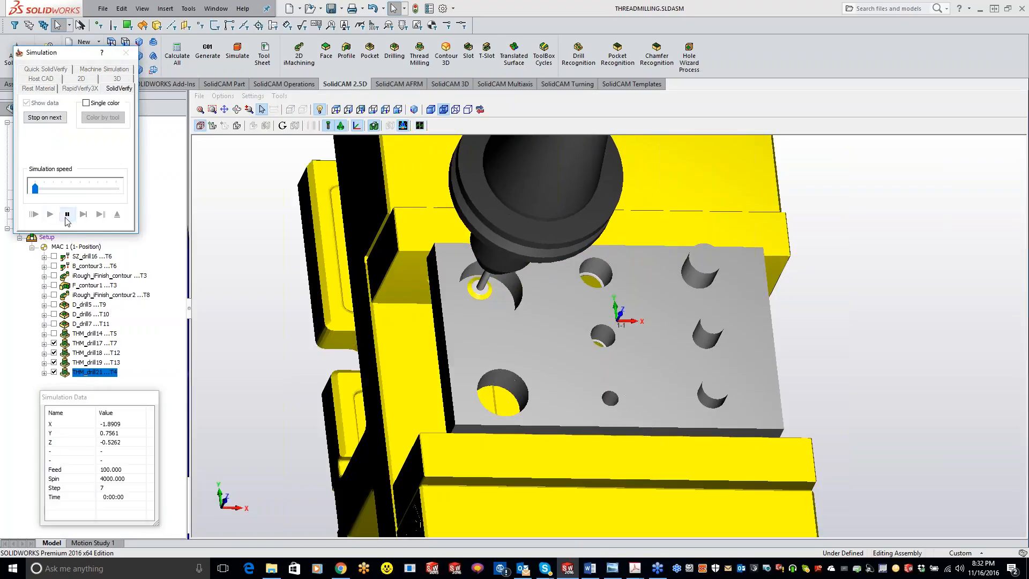
{"action": "left_click", "coordinate": [127, 53]}
Review the shape and topology parameters of tool 4, the 3/4 NPT taper thread mill, and keep it for the operation.
{"action": "left_click", "coordinate": [252, 173]}
{"action": "left_click", "coordinate": [250, 163]}
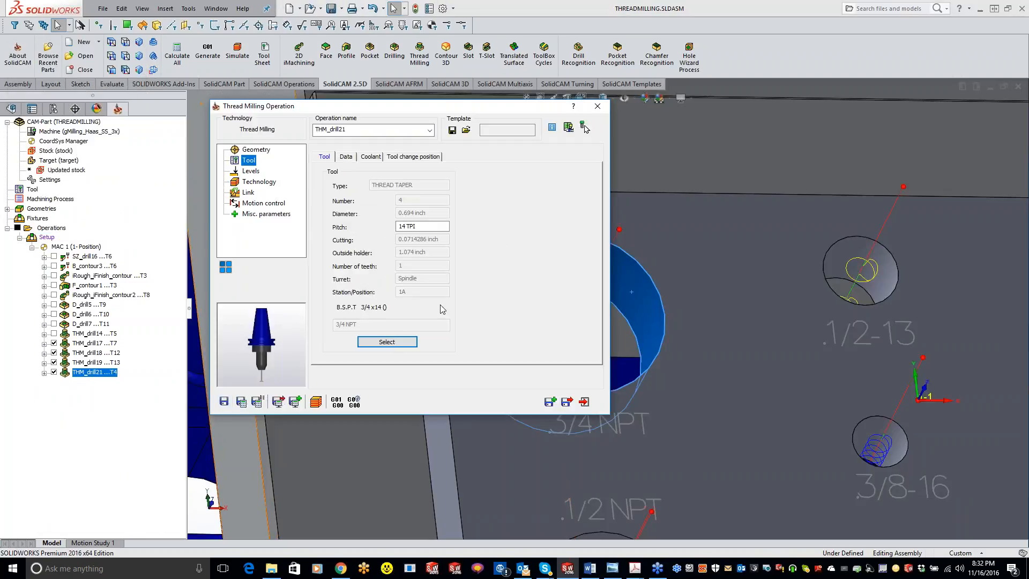
{"action": "left_click", "coordinate": [416, 342]}
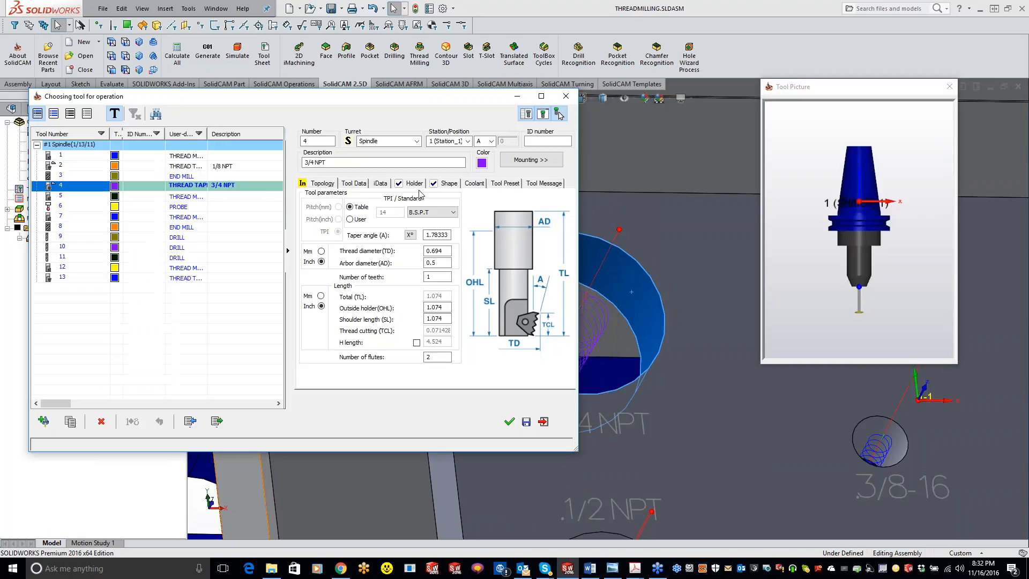
{"action": "left_click", "coordinate": [449, 183]}
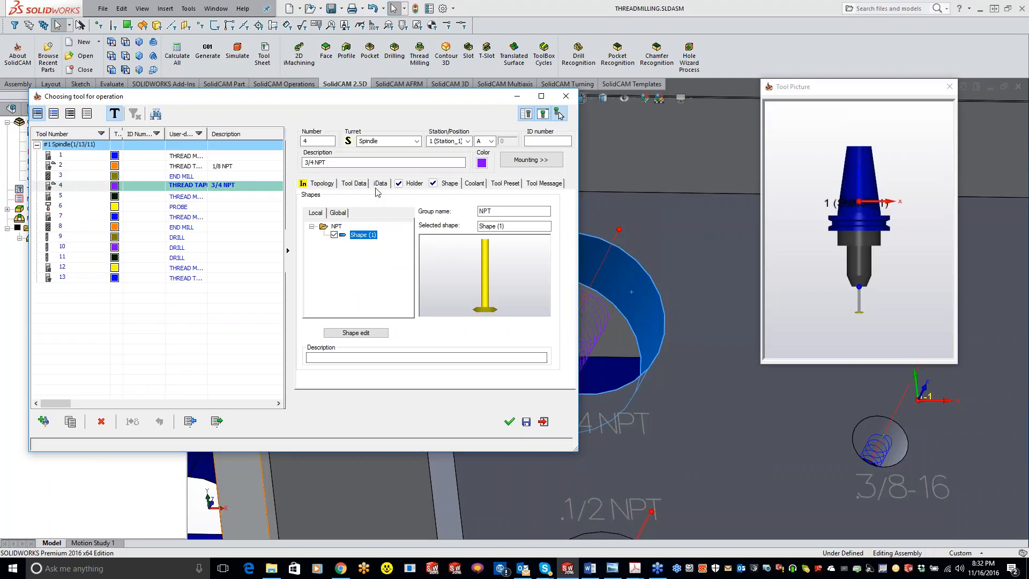
{"action": "left_click", "coordinate": [320, 184]}
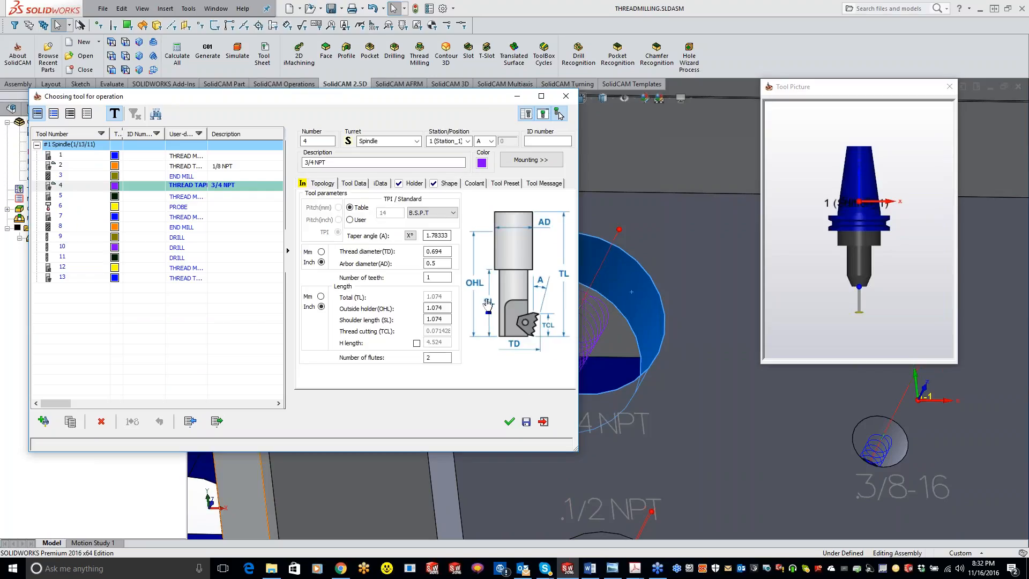
{"action": "left_click", "coordinate": [444, 275]}
{"action": "left_click", "coordinate": [511, 422]}
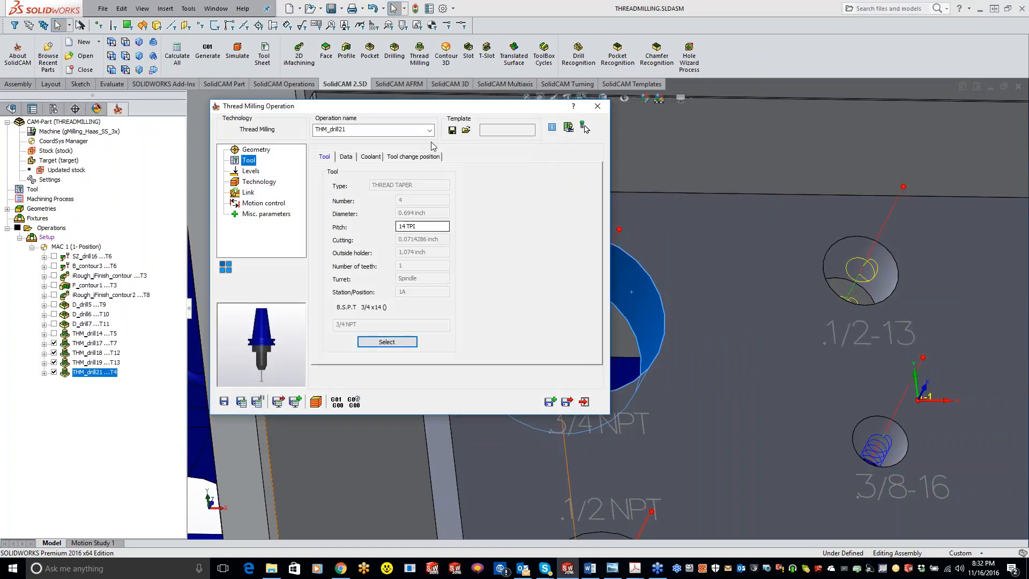
Simulate the 3/4 NPT thread milling operation again in SolidVerify and close the simulation.
{"action": "left_click", "coordinate": [584, 127]}
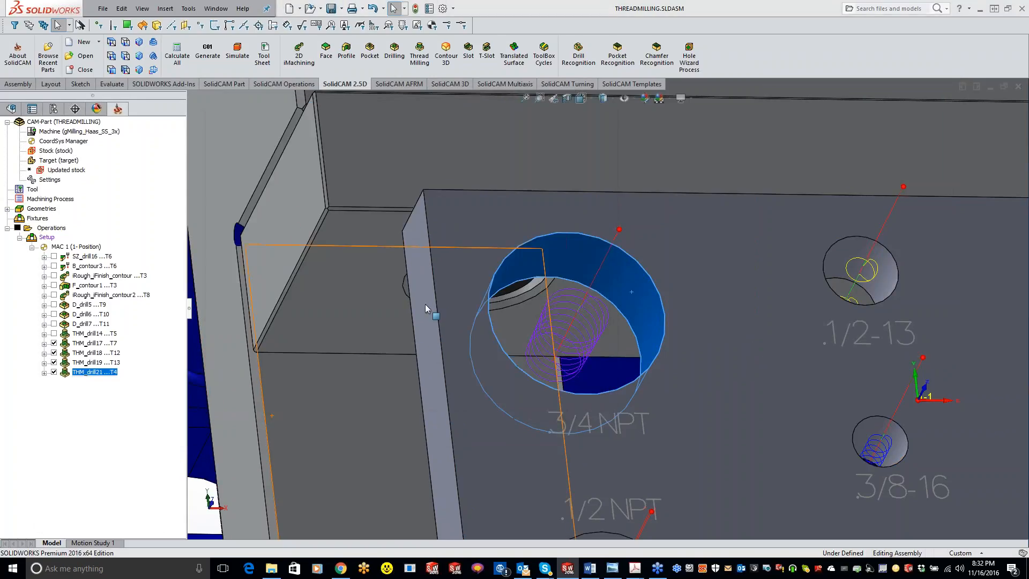
{"action": "left_click", "coordinate": [119, 70]}
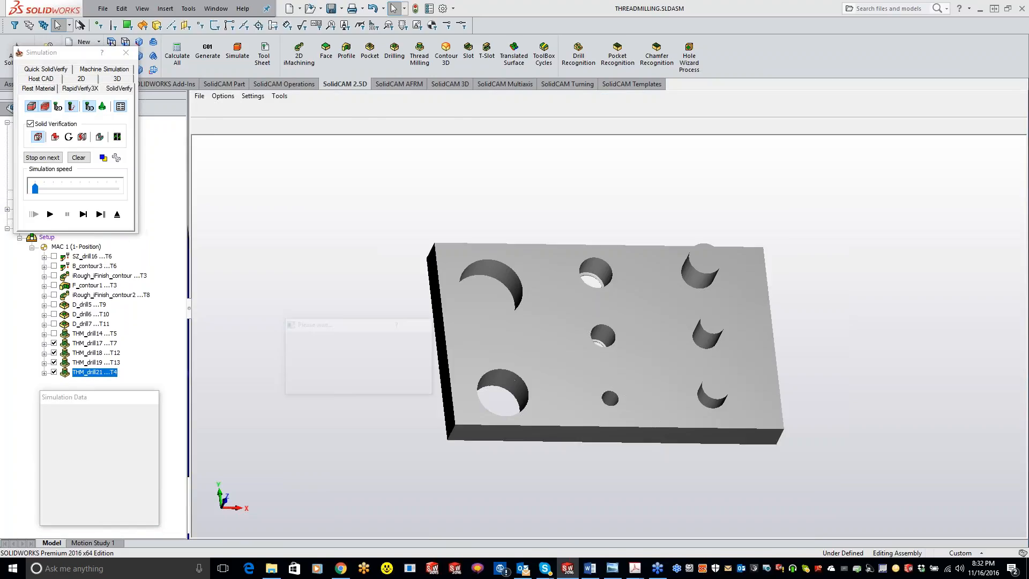
{"action": "left_click", "coordinate": [83, 215]}
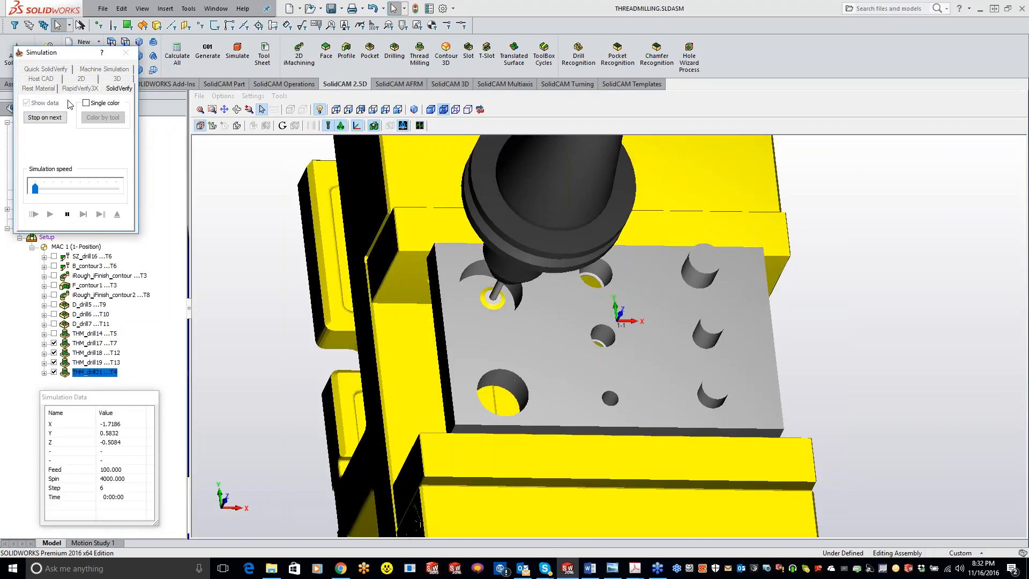
{"action": "left_click", "coordinate": [126, 52]}
Try a major thread diameter of 1.3 and simulate it in SolidVerify, stopping clash monitoring for the current operation.
{"action": "left_click", "coordinate": [255, 182]}
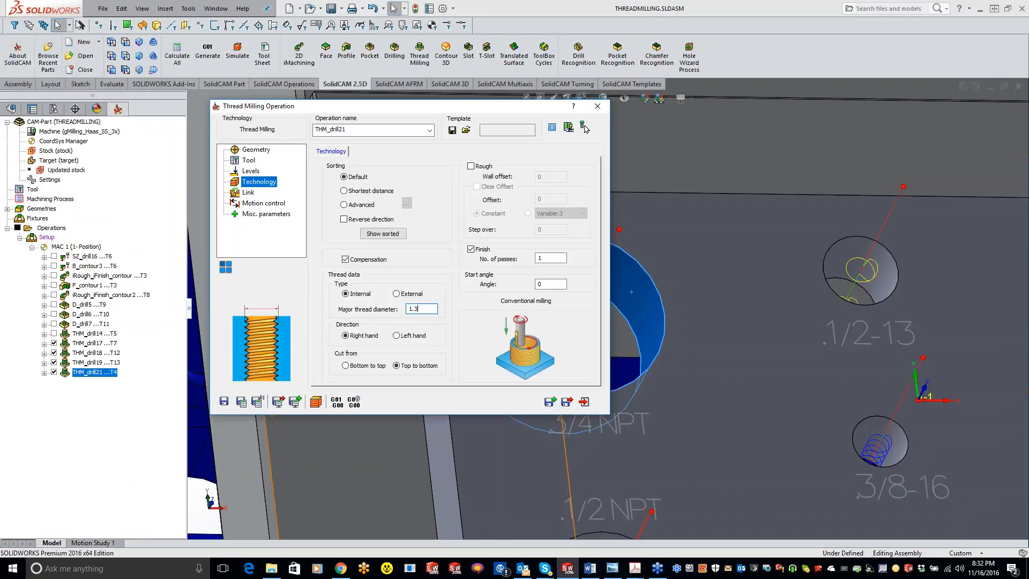
{"action": "left_click", "coordinate": [317, 402]}
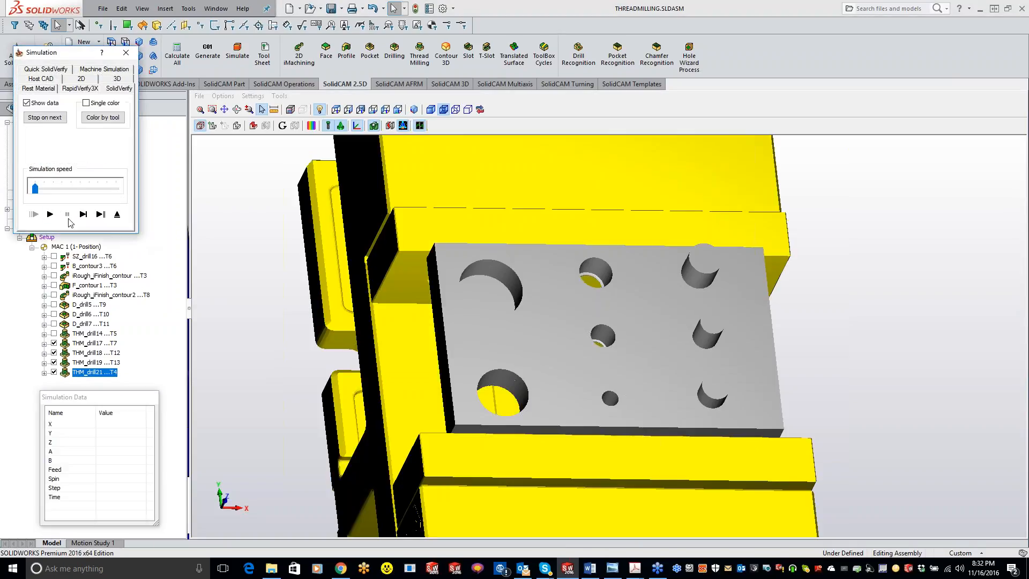
{"action": "left_click", "coordinate": [51, 215]}
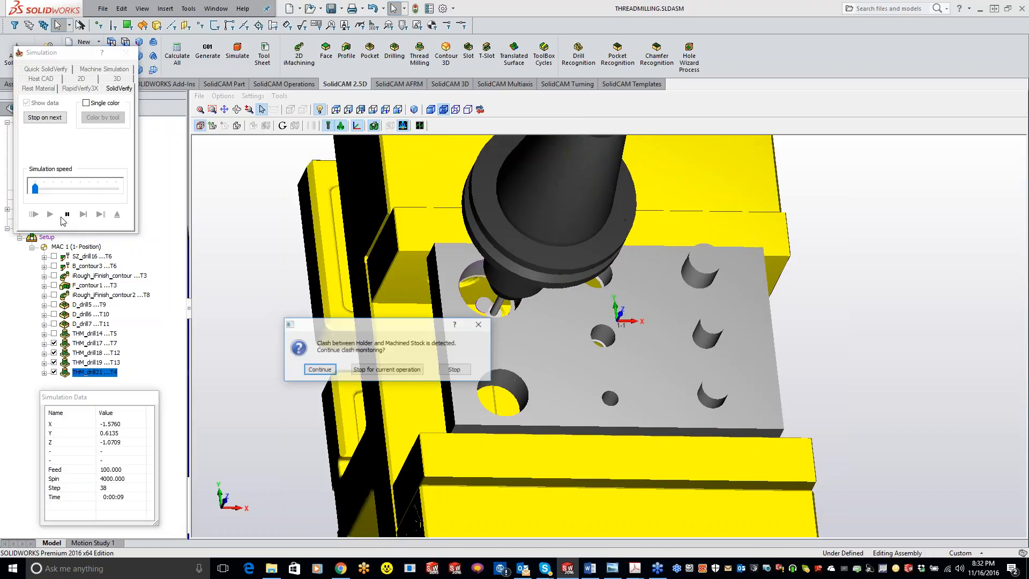
{"action": "left_click", "coordinate": [415, 369]}
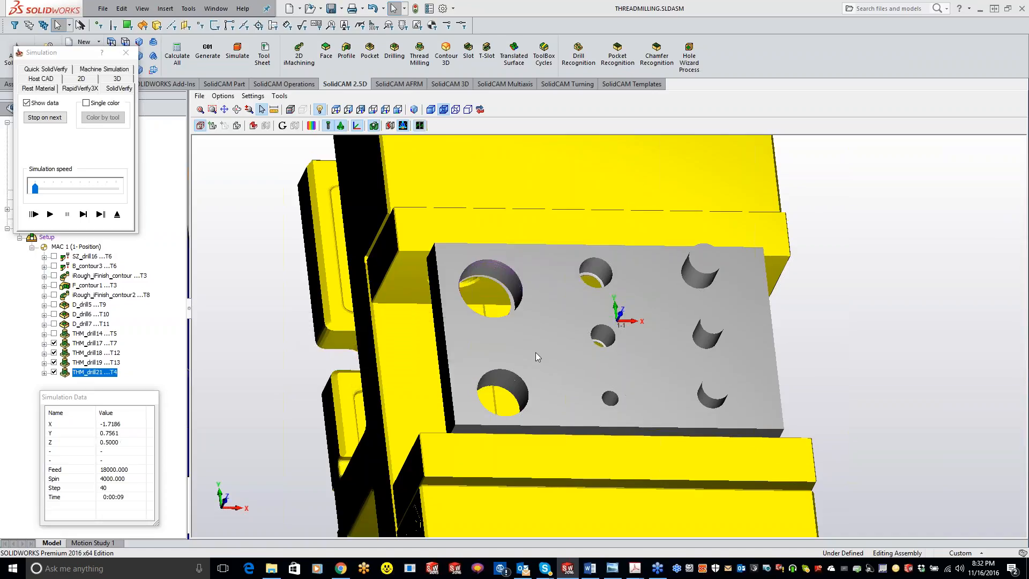
{"action": "left_click", "coordinate": [126, 52]}
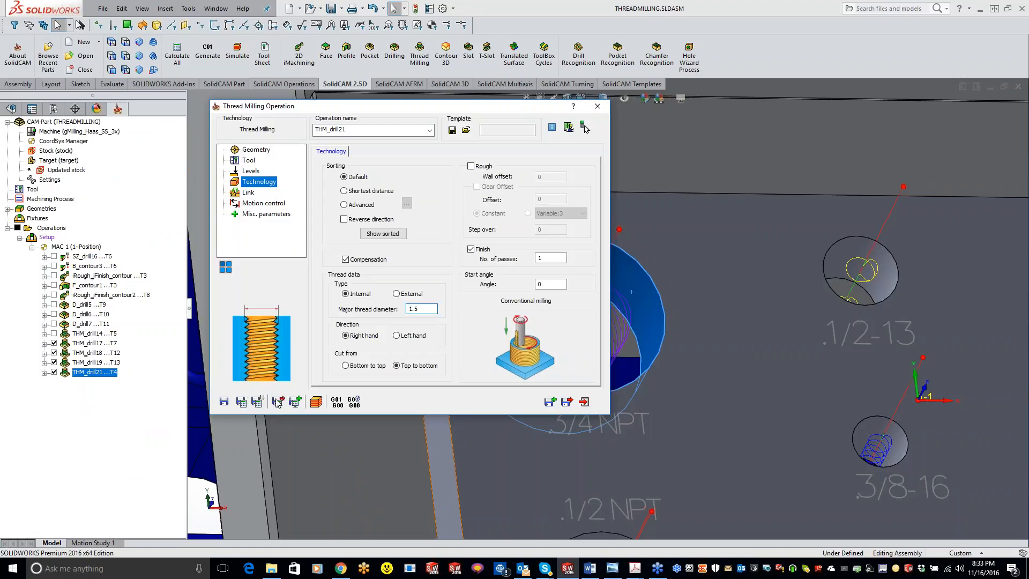
Set the major thread diameter to 1.5, save and calculate, and run SolidVerify with clash monitoring stopped for the current operation.
{"action": "left_click", "coordinate": [241, 402]}
{"action": "left_click", "coordinate": [316, 402]}
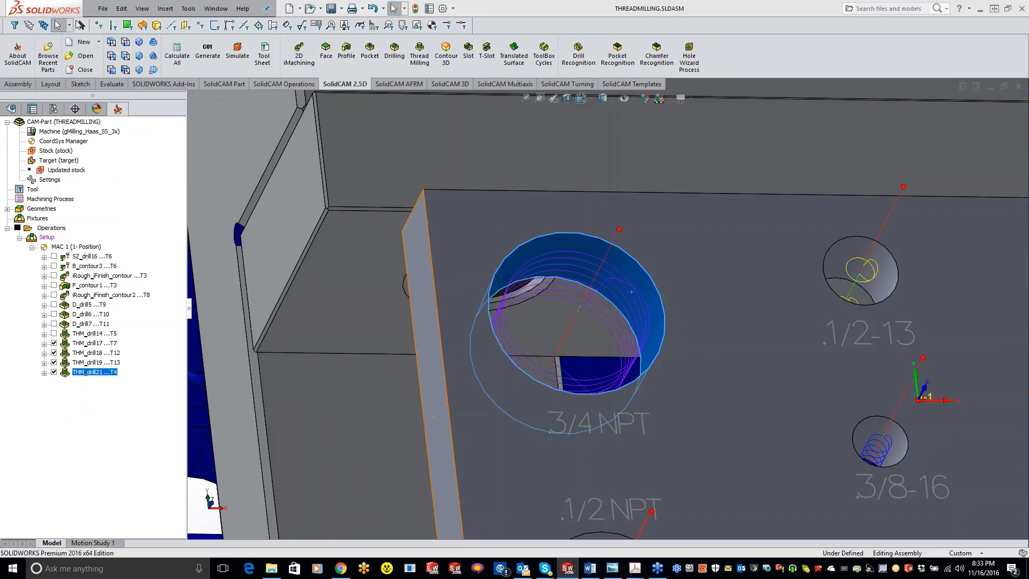
{"action": "left_click", "coordinate": [122, 70]}
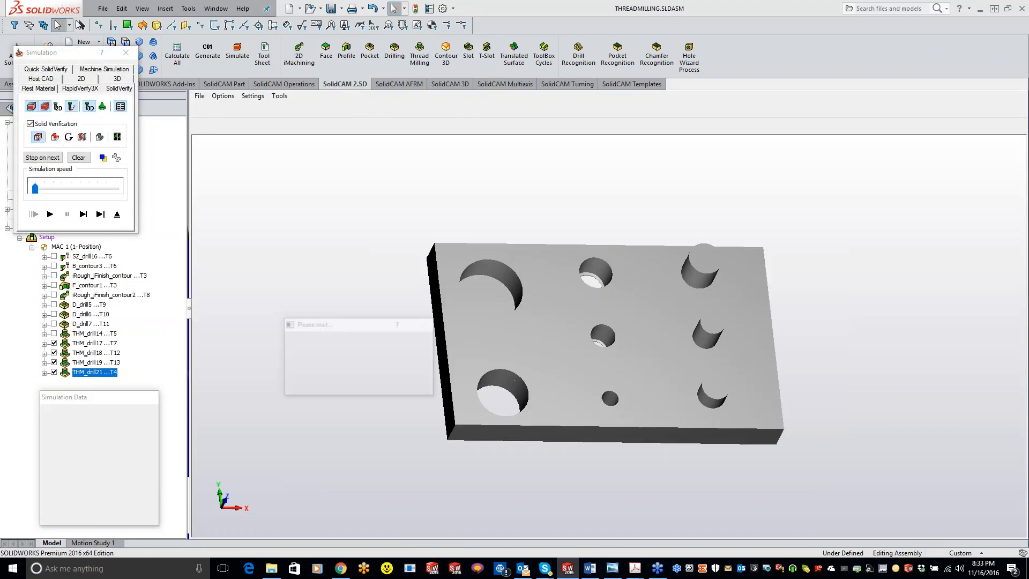
{"action": "left_click", "coordinate": [50, 214]}
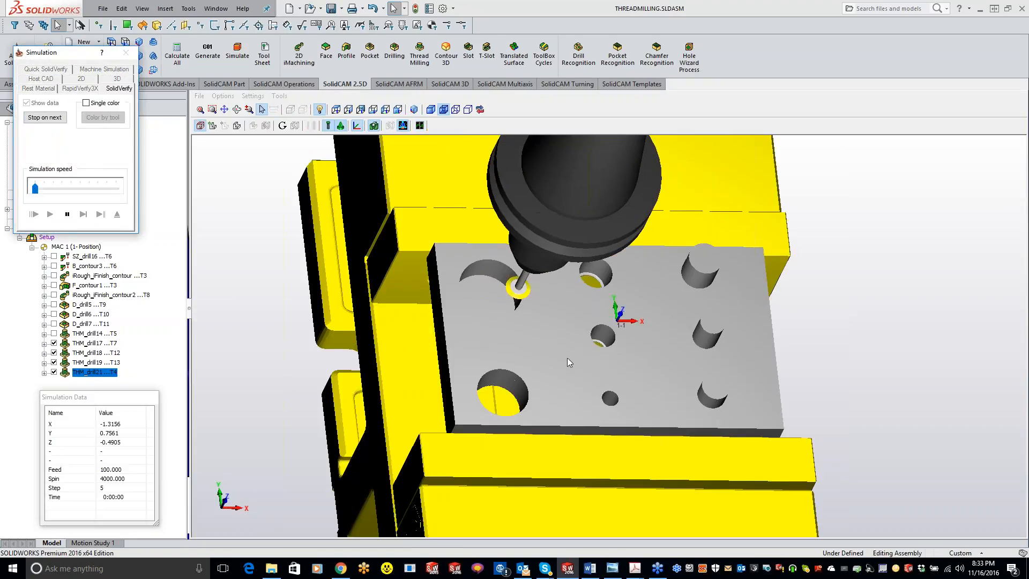
{"action": "left_click", "coordinate": [406, 370]}
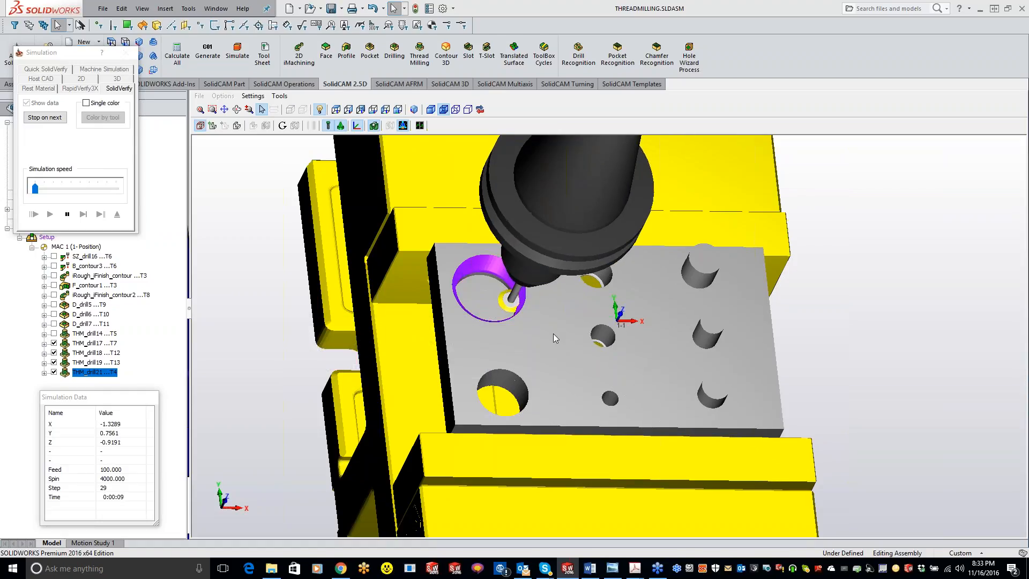
Examine the machined thread in the 3/4 NPT hole from several angles, and close the simulation and the operation.
{"action": "middle_click_drag", "start_coordinate": [544, 319], "coordinate": [507, 282]}
{"action": "scroll", "coordinate": [498, 338], "scroll_direction": "up", "scroll_amount": 3}
{"action": "middle_click_drag", "start_coordinate": [391, 379], "coordinate": [423, 391]}
{"action": "scroll", "coordinate": [445, 375], "scroll_direction": "up", "scroll_amount": 4}
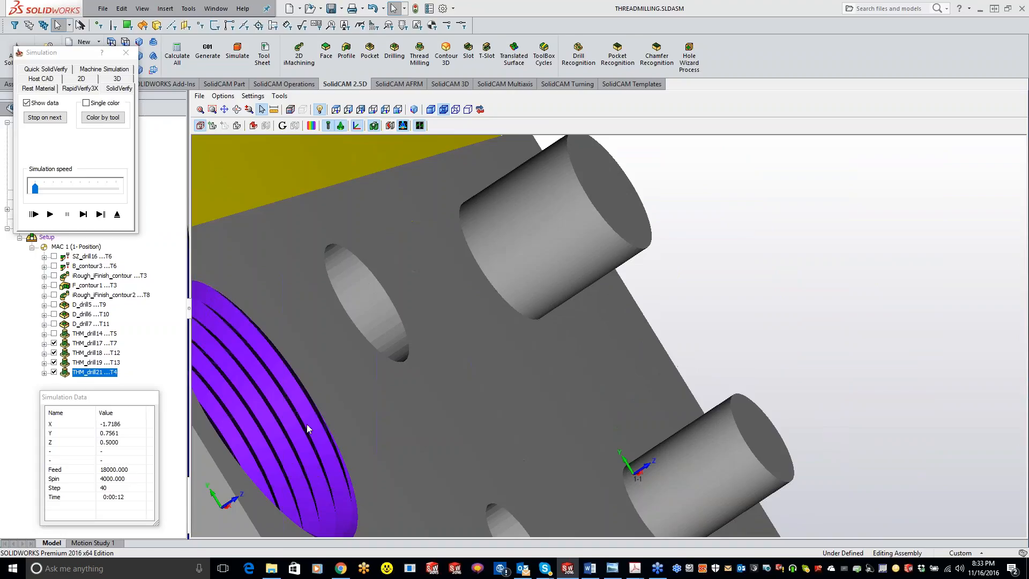
{"action": "left_click", "coordinate": [222, 109]}
{"action": "left_click_drag", "start_coordinate": [289, 425], "coordinate": [440, 329]}
{"action": "scroll", "coordinate": [421, 334], "scroll_direction": "up", "scroll_amount": 3}
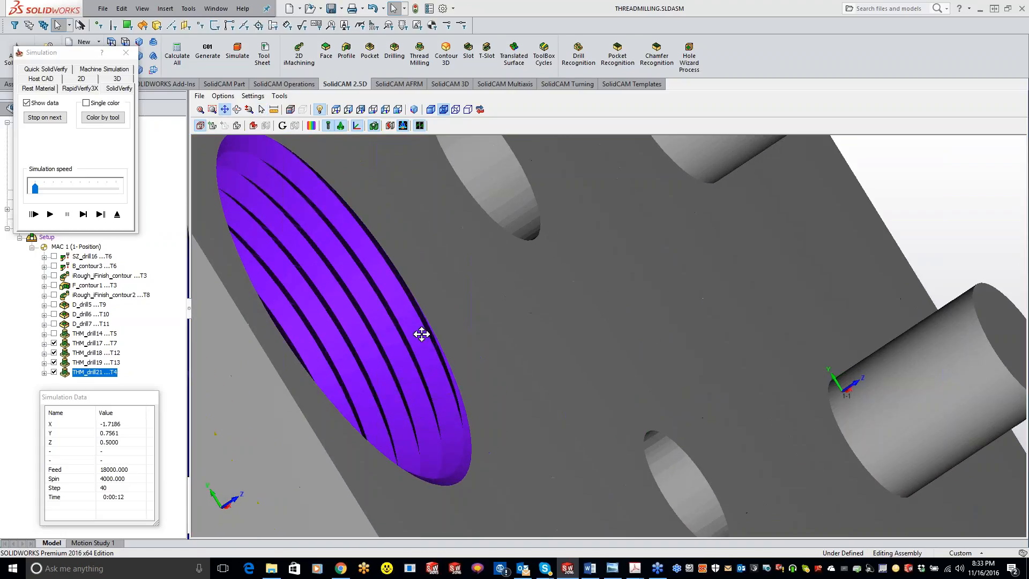
{"action": "middle_click_drag", "start_coordinate": [514, 373], "coordinate": [526, 381]}
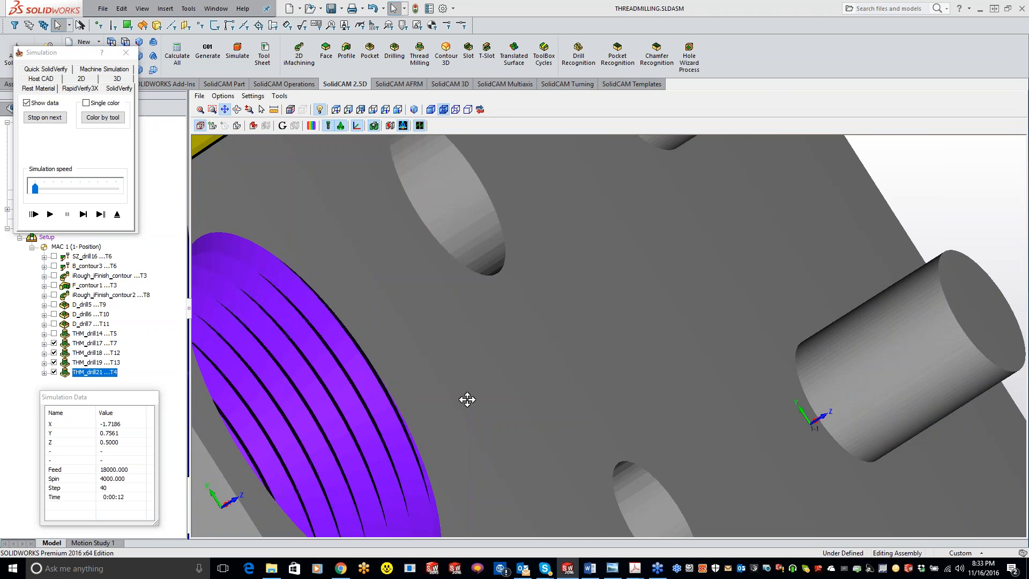
{"action": "scroll", "coordinate": [464, 400], "scroll_direction": "down", "scroll_amount": 3}
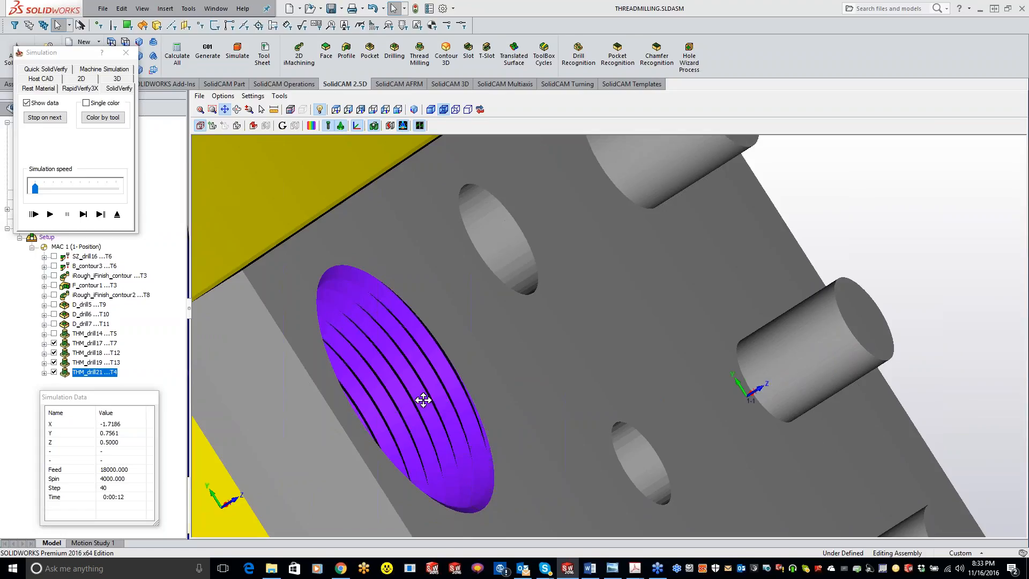
{"action": "scroll", "coordinate": [516, 403], "scroll_direction": "up", "scroll_amount": 1}
{"action": "middle_click_drag", "start_coordinate": [516, 400], "coordinate": [395, 400]}
{"action": "scroll", "coordinate": [396, 400], "scroll_direction": "up", "scroll_amount": 7}
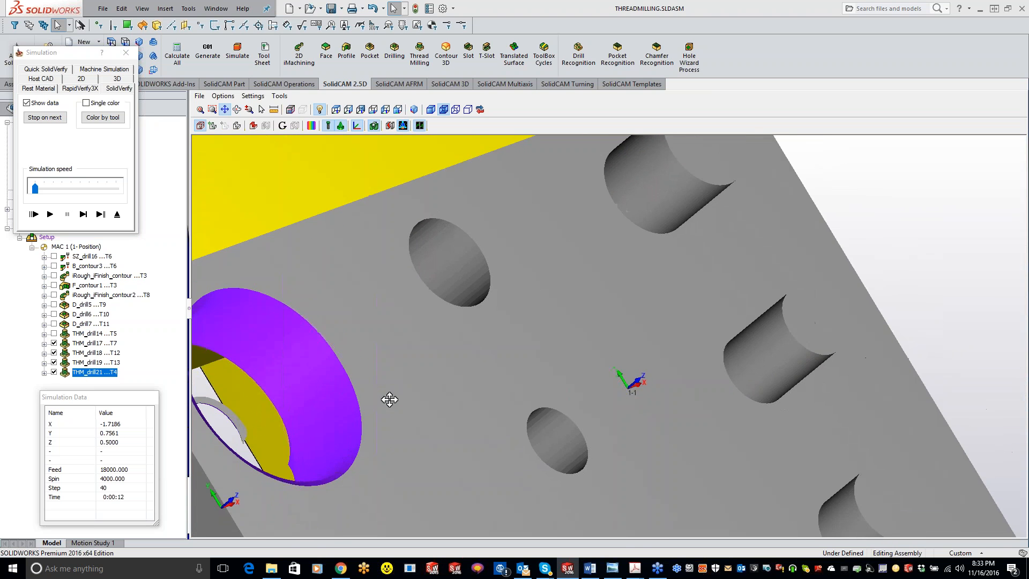
{"action": "left_click", "coordinate": [128, 53]}
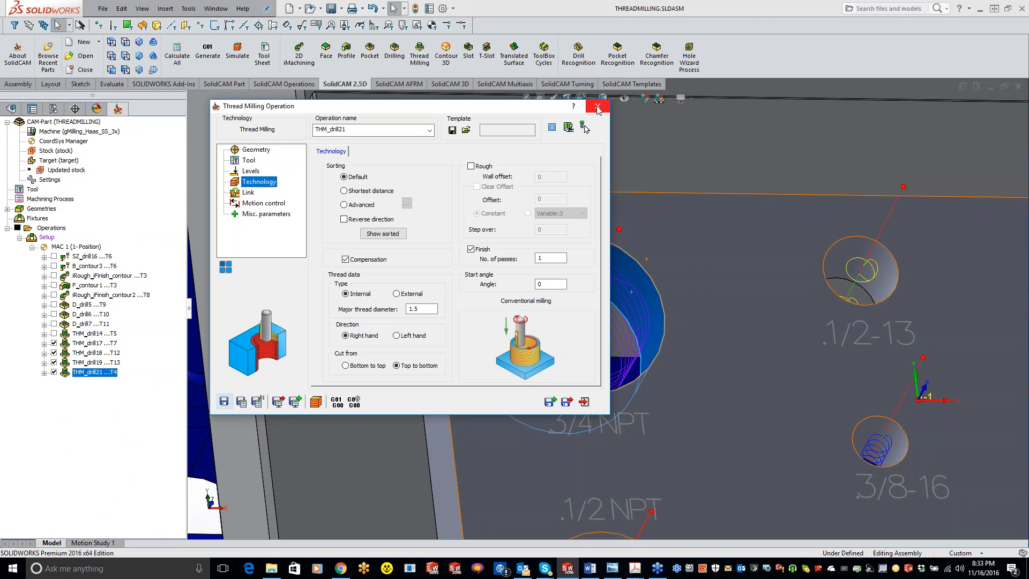
{"action": "left_click", "coordinate": [598, 109]}
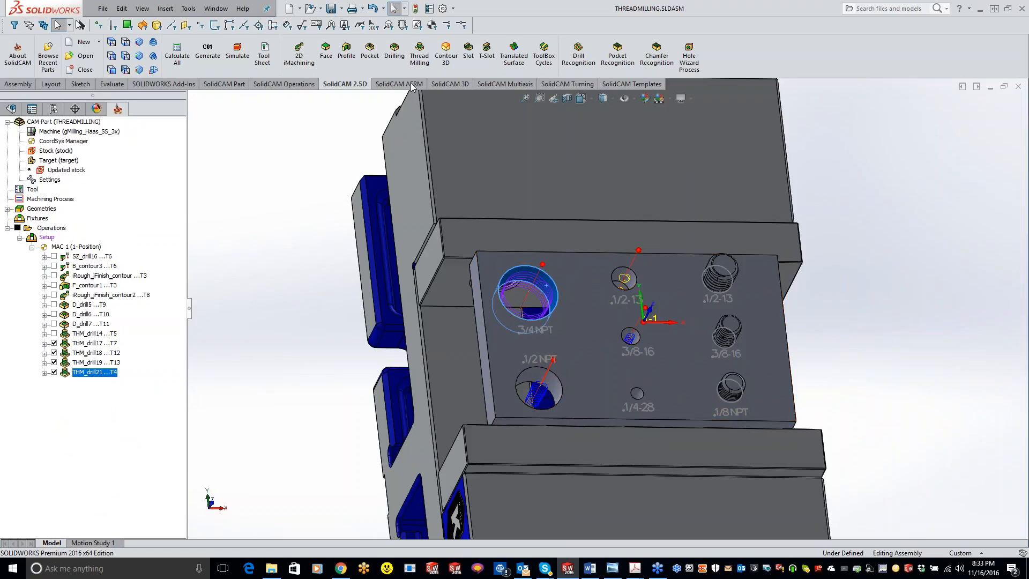
Create a new thread milling operation with the 1/8 NPT hole on the plate as its geometry.
{"action": "left_click", "coordinate": [419, 54]}
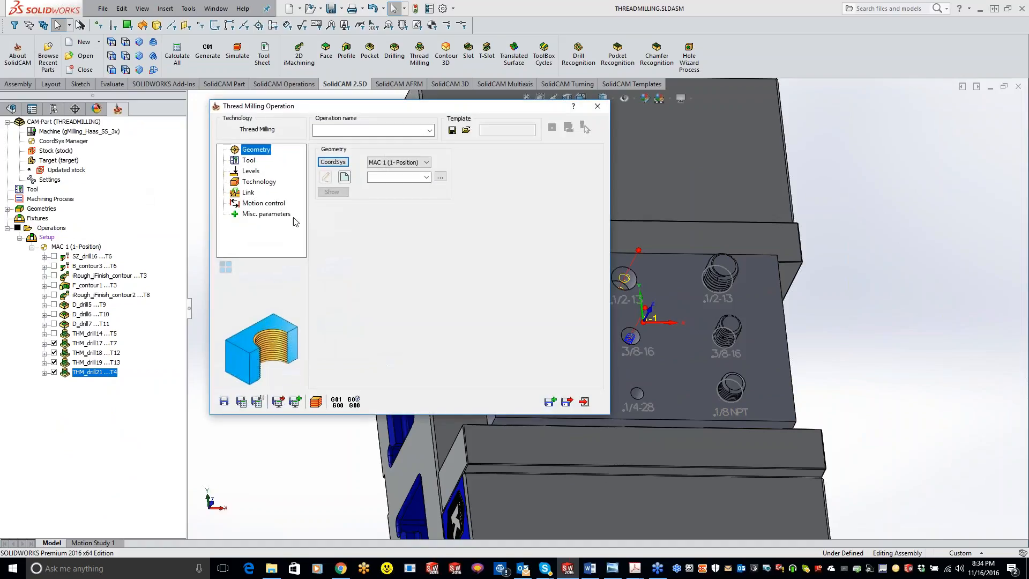
{"action": "left_click", "coordinate": [742, 401]}
{"action": "left_click", "coordinate": [7, 139]}
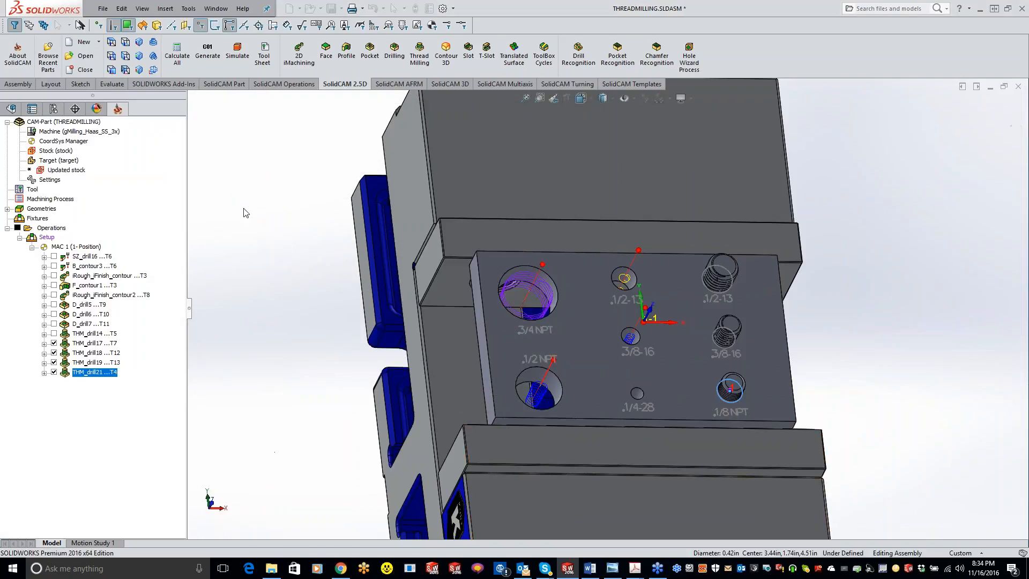
Assign tool 2, the 1/8 NPT taper thread mill, to the operation with the N.P.T 1/8 x 27 thread standard.
{"action": "left_click", "coordinate": [249, 160]}
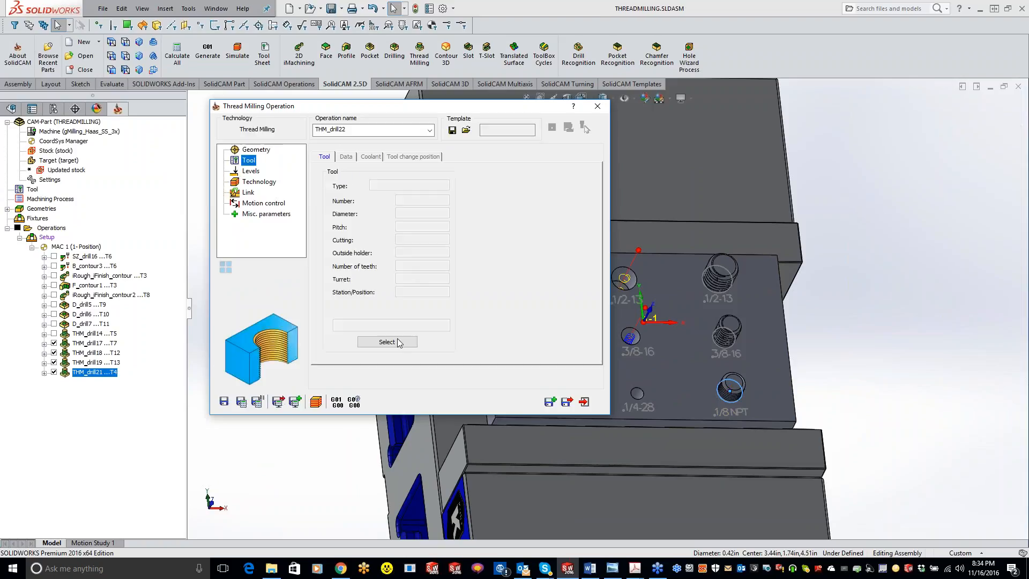
{"action": "left_click", "coordinate": [394, 343]}
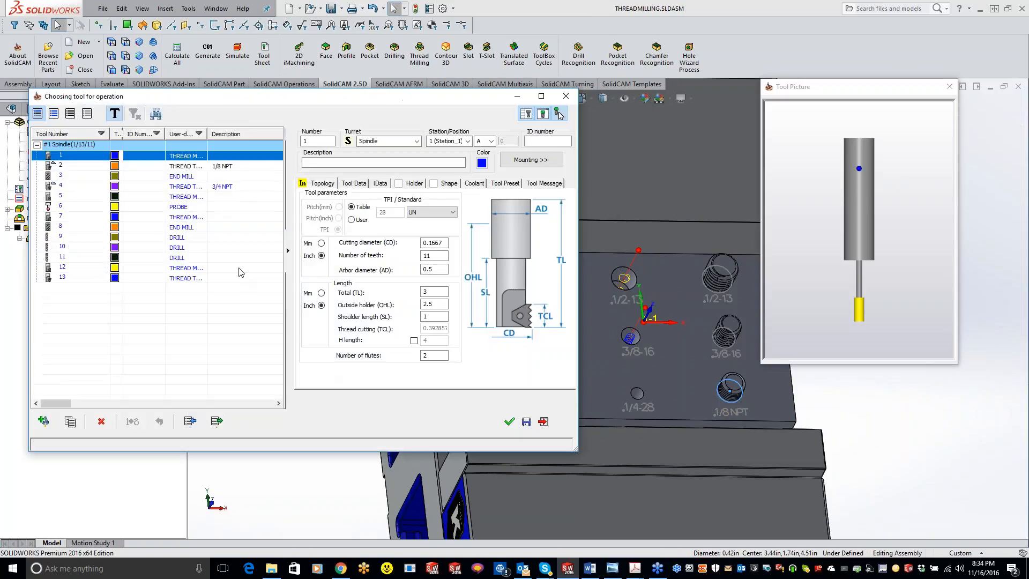
{"action": "left_click", "coordinate": [215, 167]}
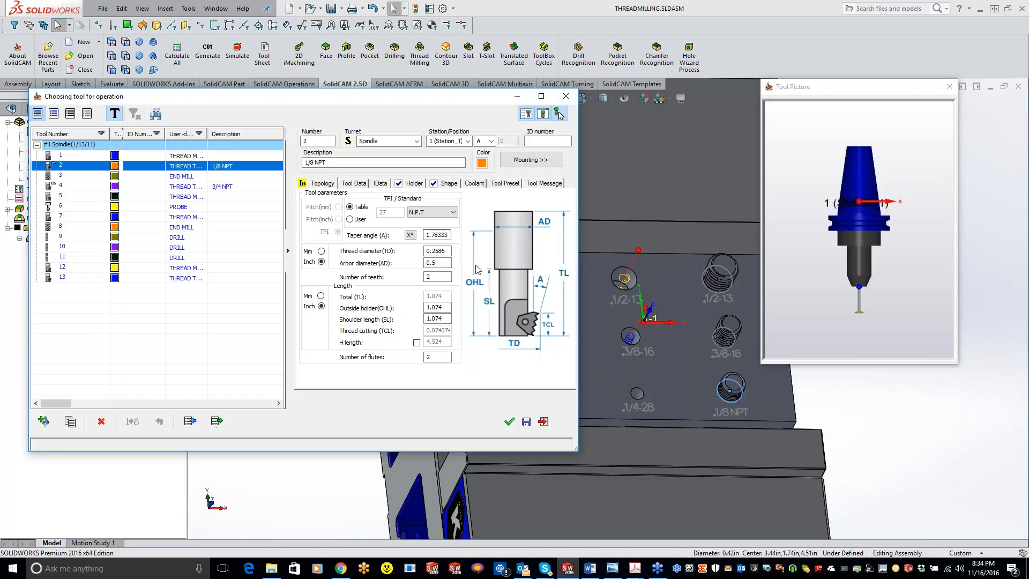
{"action": "left_click", "coordinate": [436, 213]}
{"action": "left_click", "coordinate": [423, 236]}
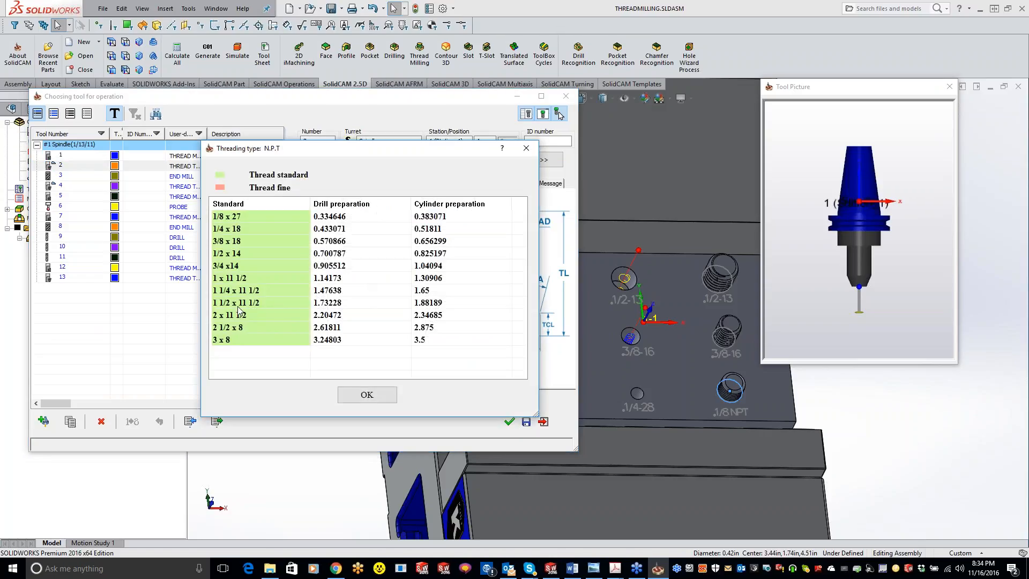
{"action": "left_click", "coordinate": [242, 217]}
{"action": "left_click", "coordinate": [366, 395]}
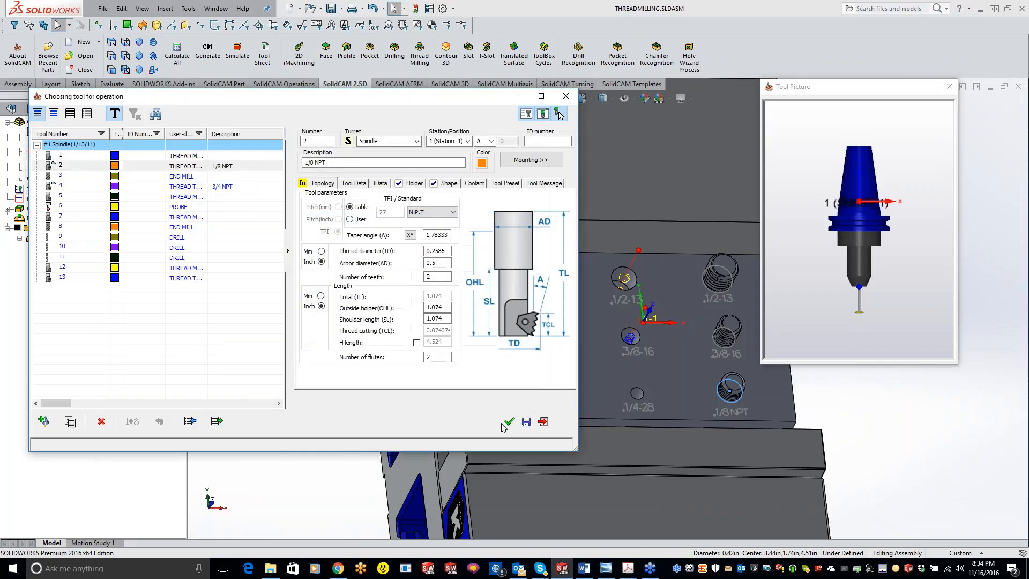
{"action": "left_click", "coordinate": [510, 421]}
Define the thread depth by picking the plate's top face beside the 1/8 NPT stud as the lower level.
{"action": "left_click", "coordinate": [251, 171]}
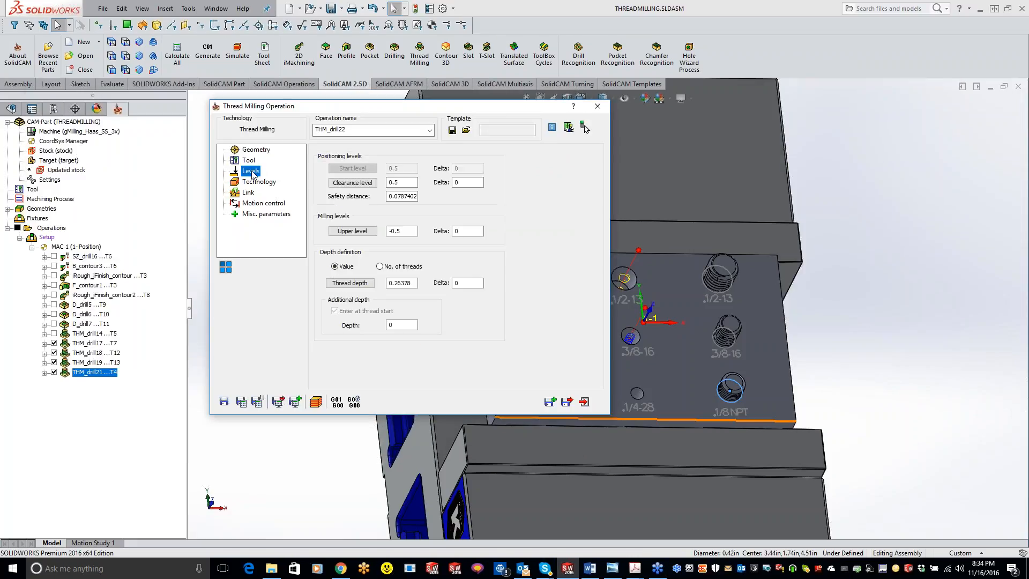
{"action": "left_click", "coordinate": [352, 231]}
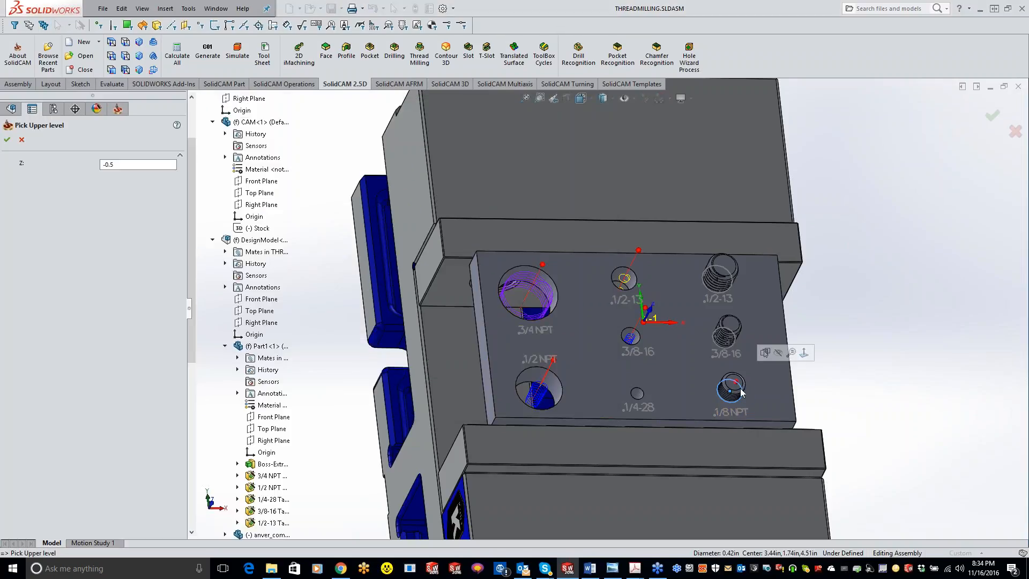
{"action": "left_click", "coordinate": [7, 139]}
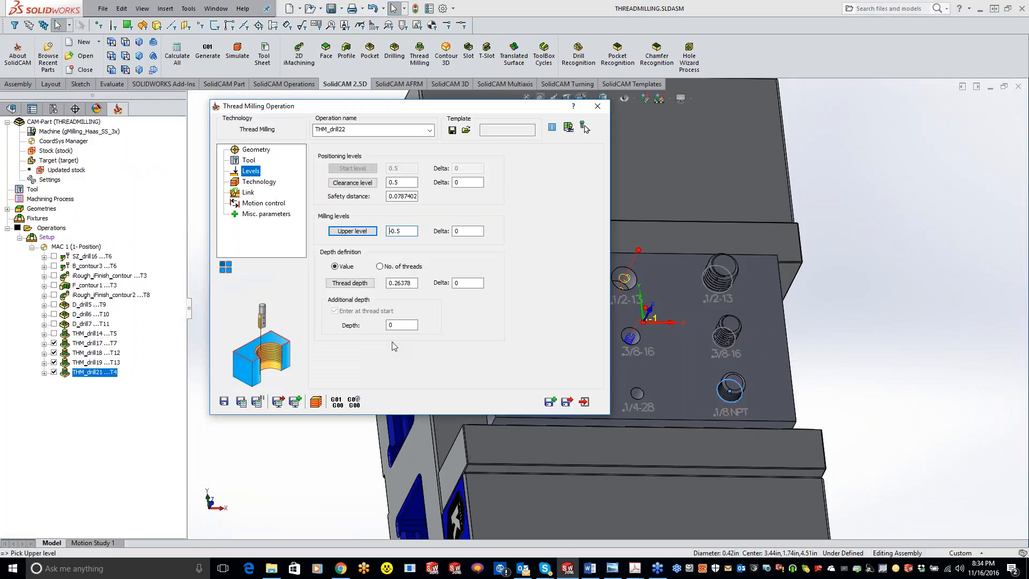
{"action": "left_click", "coordinate": [350, 282]}
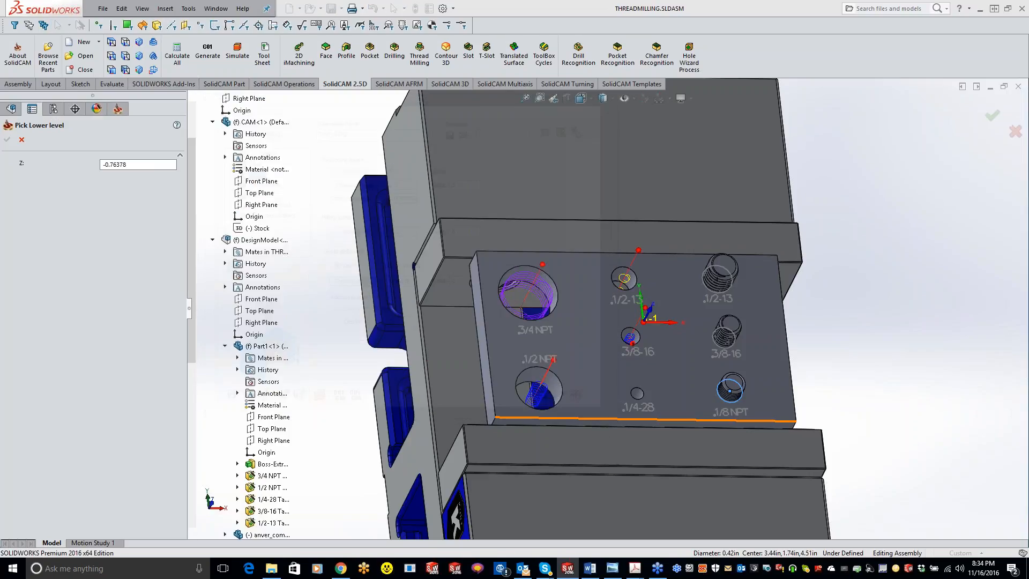
{"action": "left_click", "coordinate": [6, 139]}
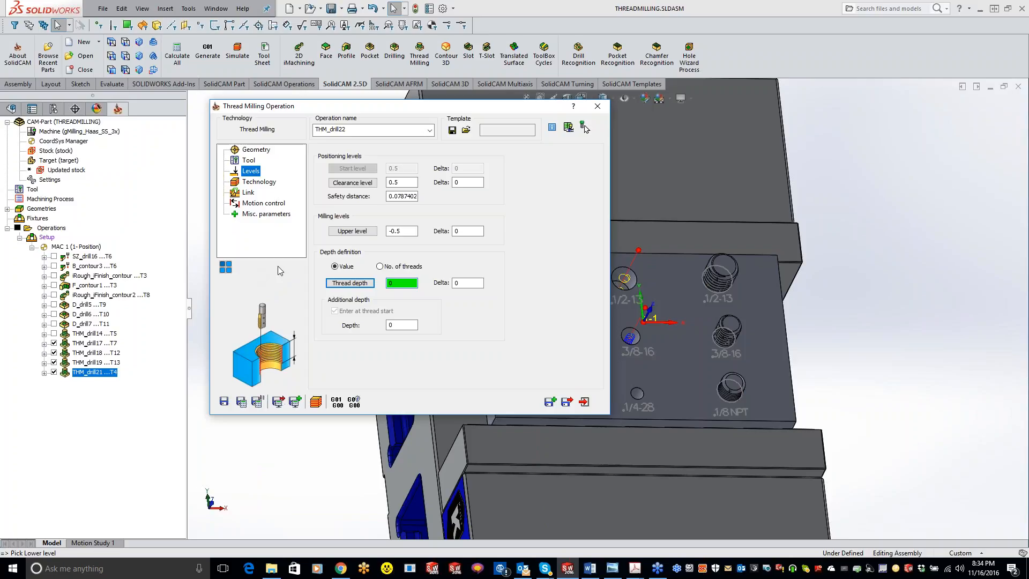
{"action": "left_click", "coordinate": [349, 282]}
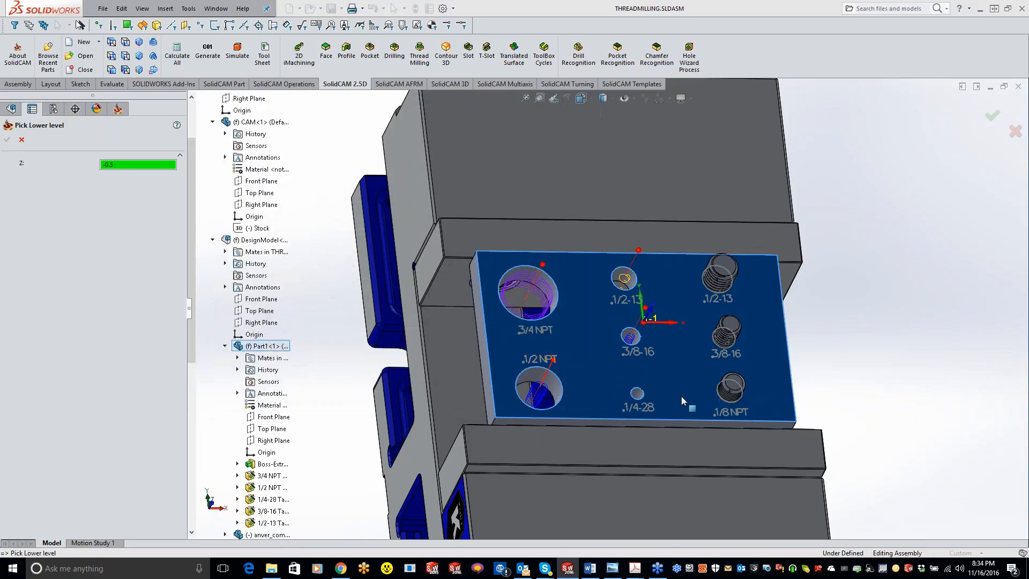
{"action": "left_click", "coordinate": [680, 394]}
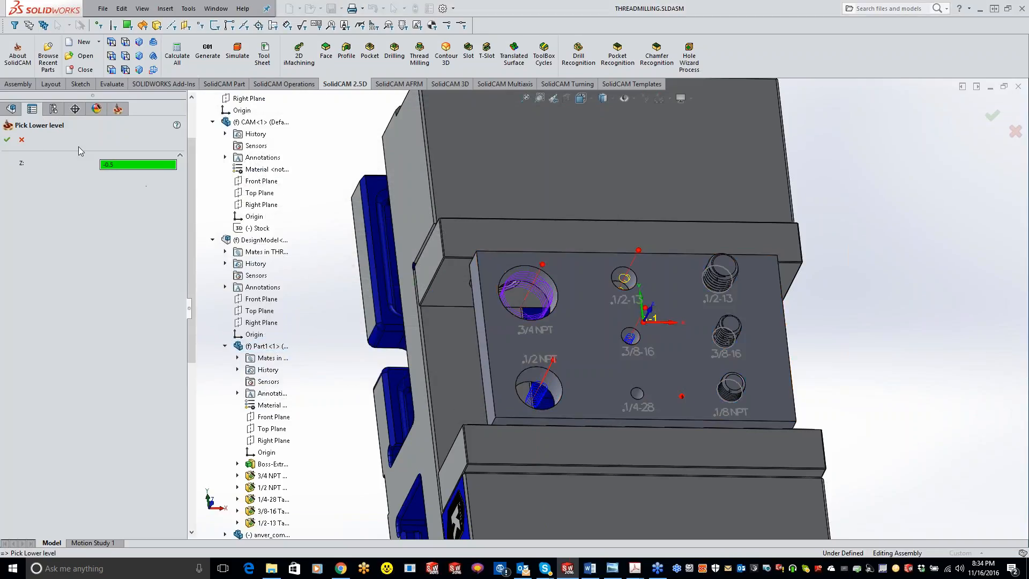
{"action": "left_click", "coordinate": [12, 140]}
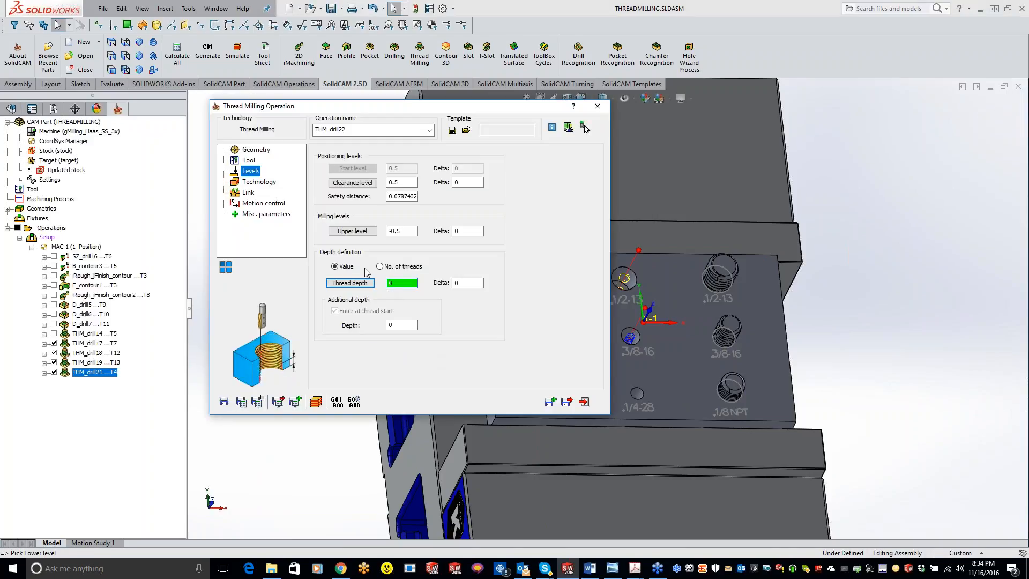
Set the upper level to -0.1909 by picking on the raised 1/8 NPT stud.
{"action": "left_click", "coordinate": [352, 230]}
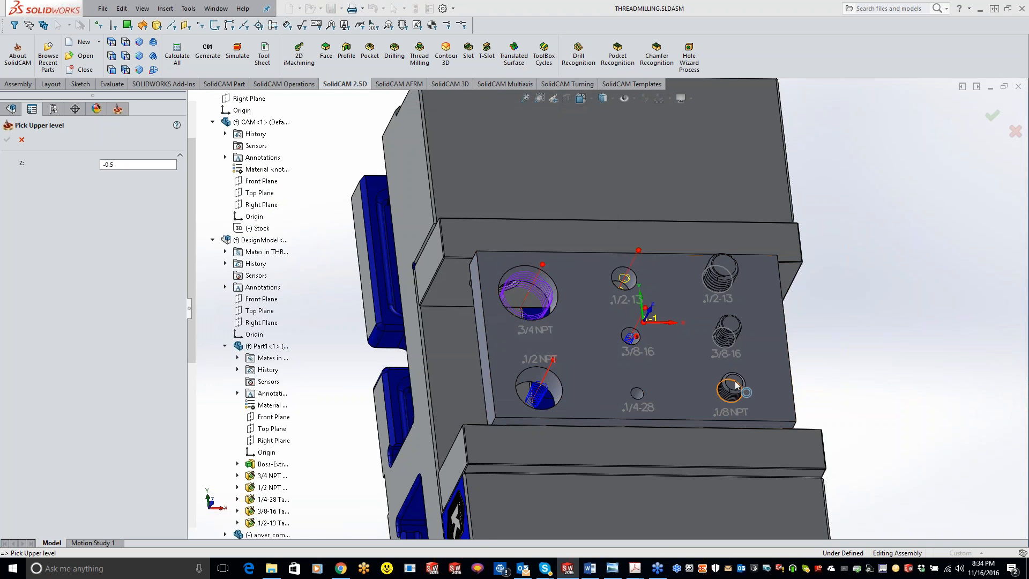
{"action": "left_click", "coordinate": [736, 384]}
{"action": "middle_click_drag", "start_coordinate": [806, 428], "coordinate": [898, 444]}
{"action": "scroll", "coordinate": [762, 393], "scroll_direction": "down", "scroll_amount": 6}
{"action": "left_click", "coordinate": [665, 345]}
{"action": "left_click", "coordinate": [7, 140]}
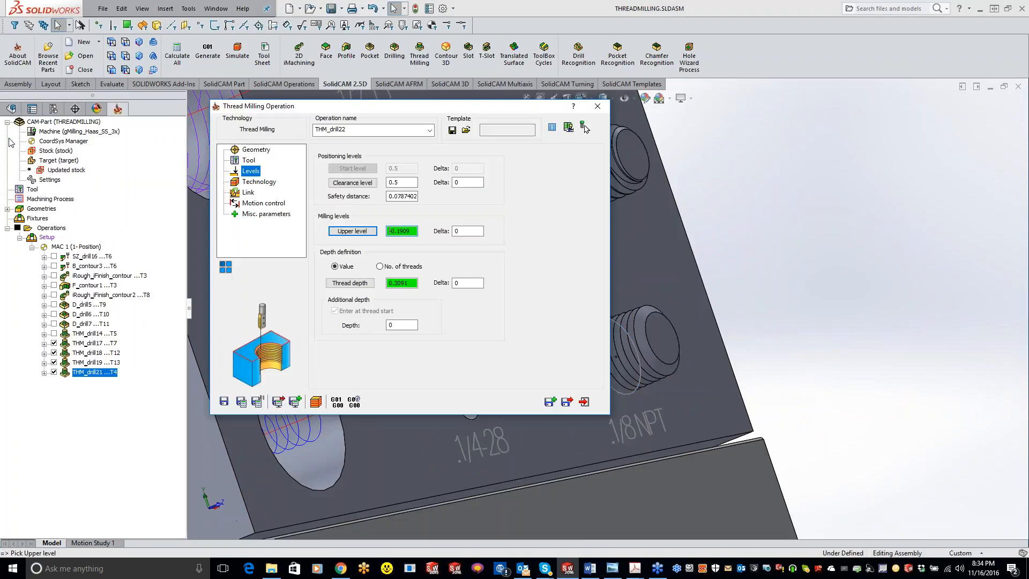
Set the thread to external and cut from top to bottom, then save and calculate the operation.
{"action": "left_click", "coordinate": [258, 183]}
{"action": "left_click", "coordinate": [397, 366]}
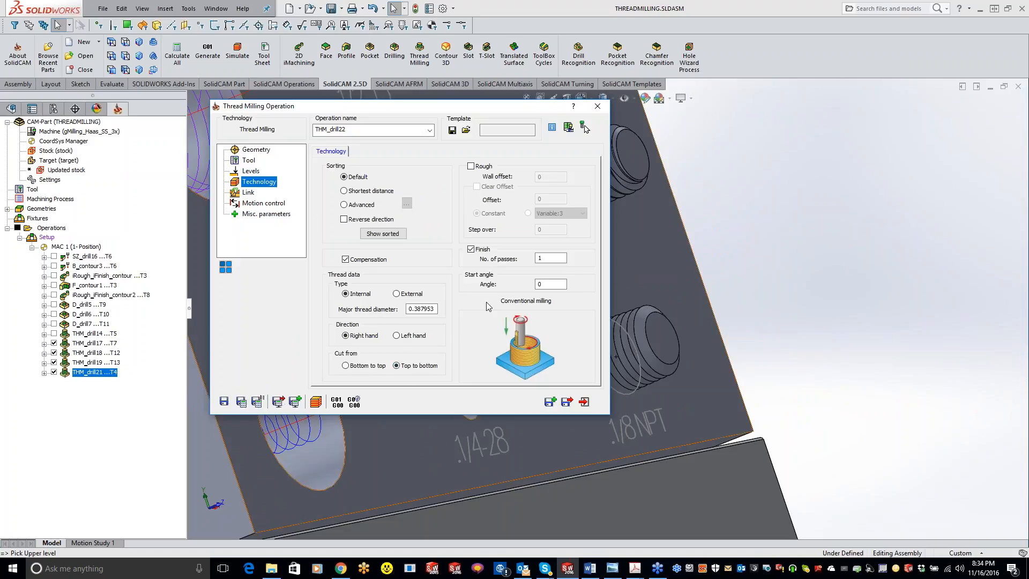
{"action": "left_click", "coordinate": [241, 402]}
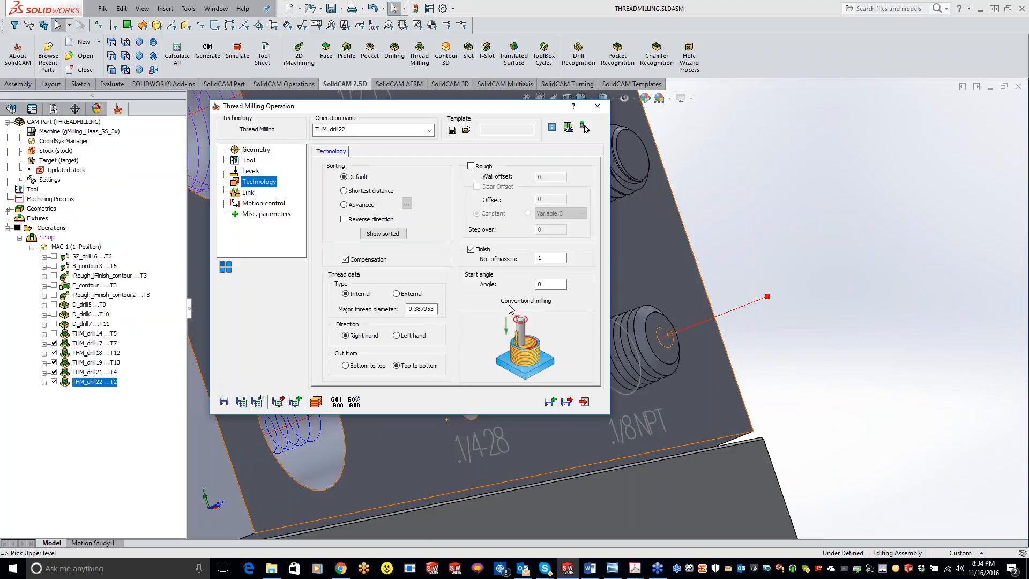
{"action": "left_click", "coordinate": [396, 293]}
{"action": "left_click", "coordinate": [242, 402]}
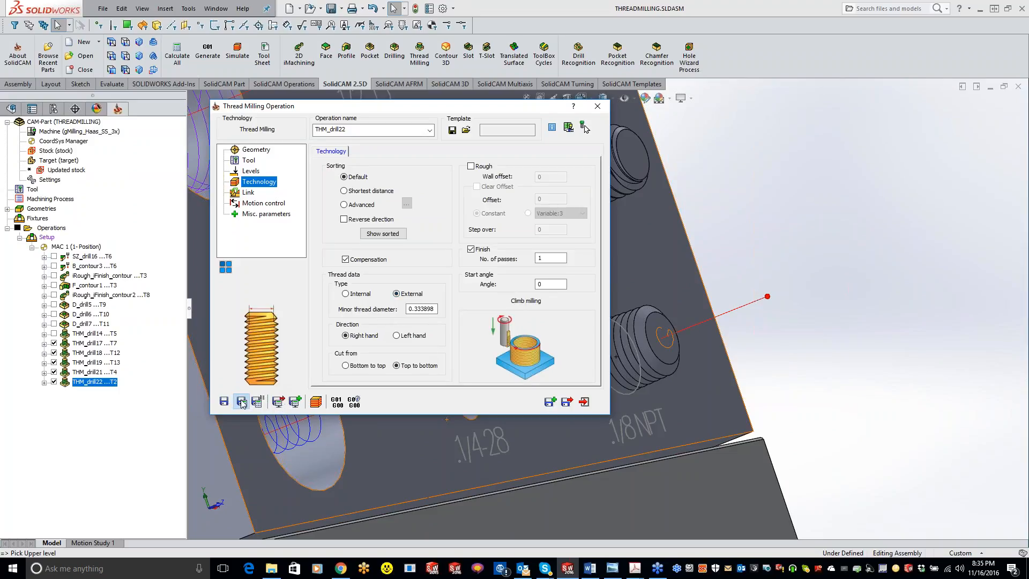
Run the operation in SolidVerify, examine the machined thread on the 1/8 NPT stud from the side, and close the simulation.
{"action": "left_click", "coordinate": [315, 402]}
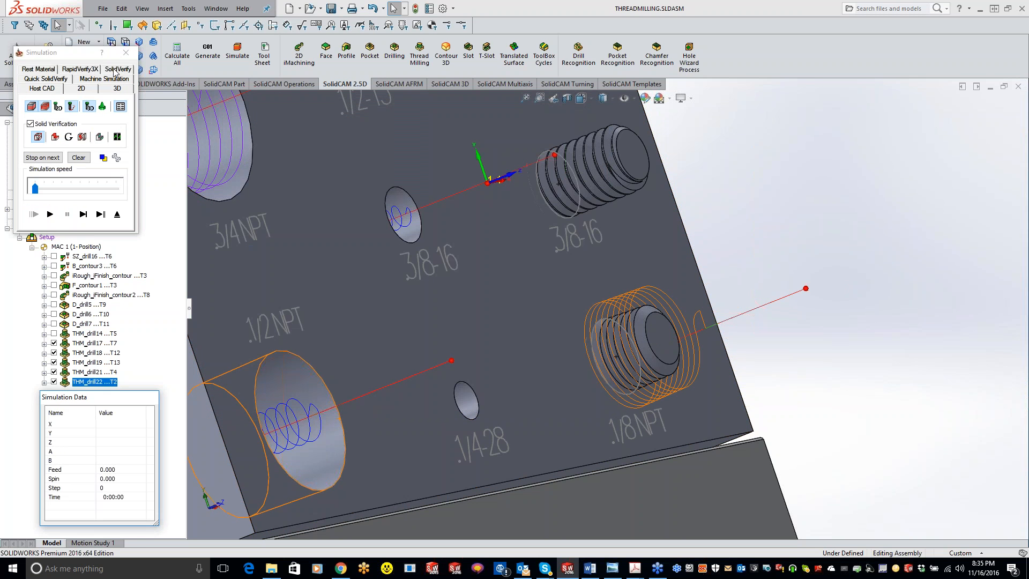
{"action": "left_click", "coordinate": [116, 69]}
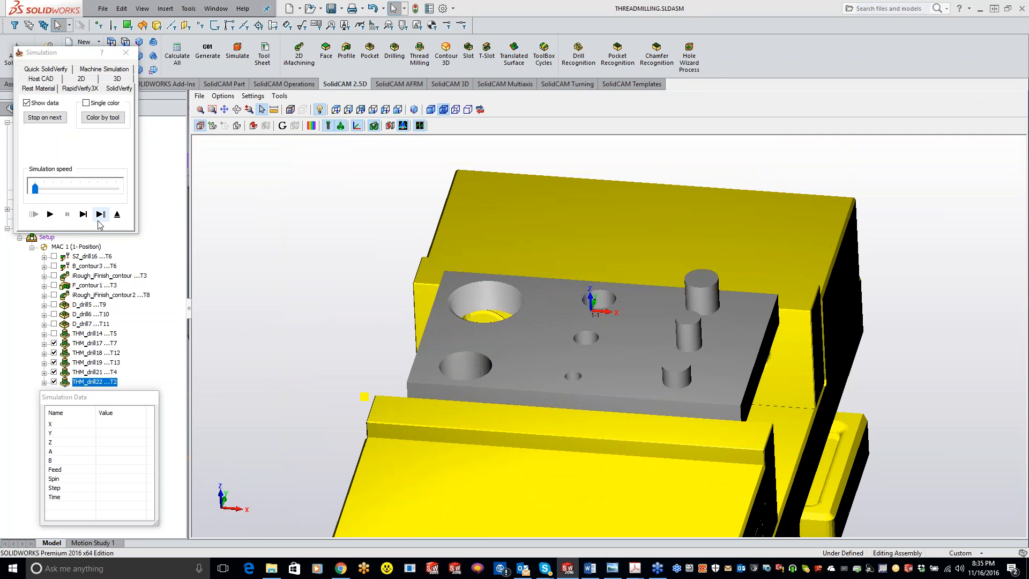
{"action": "left_click", "coordinate": [84, 215]}
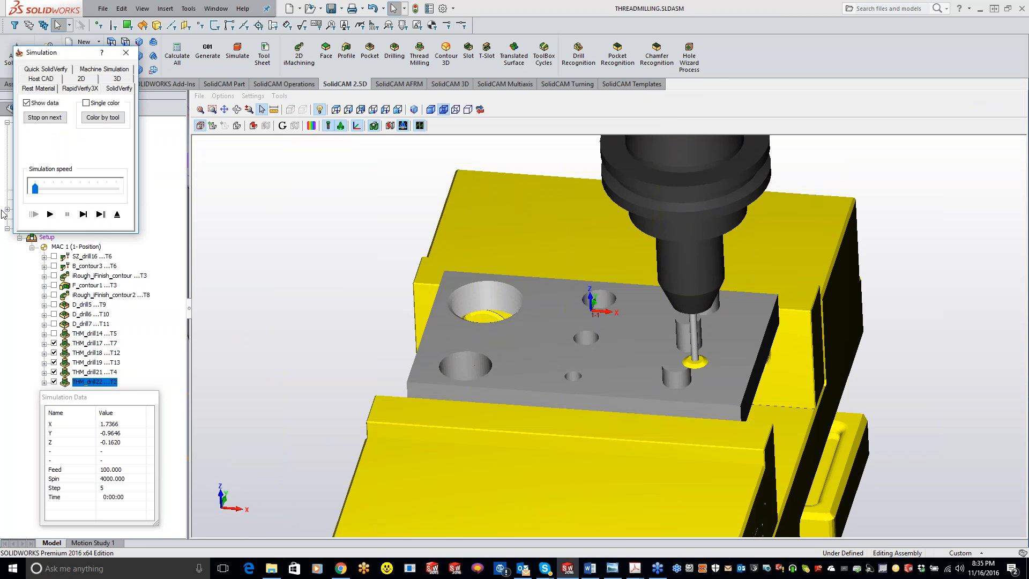
{"action": "left_click", "coordinate": [51, 214]}
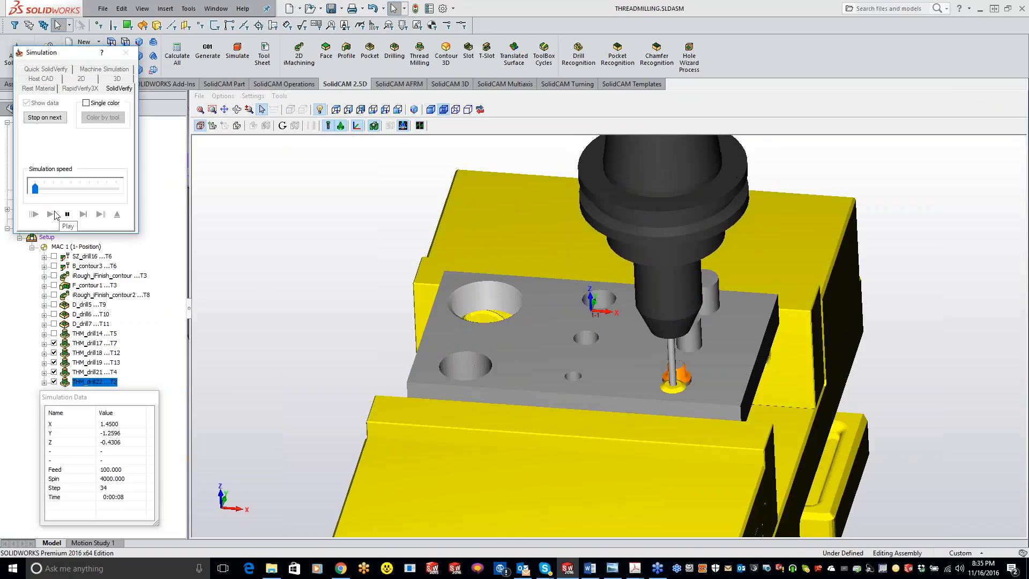
{"action": "scroll", "coordinate": [705, 381], "scroll_direction": "up", "scroll_amount": 4}
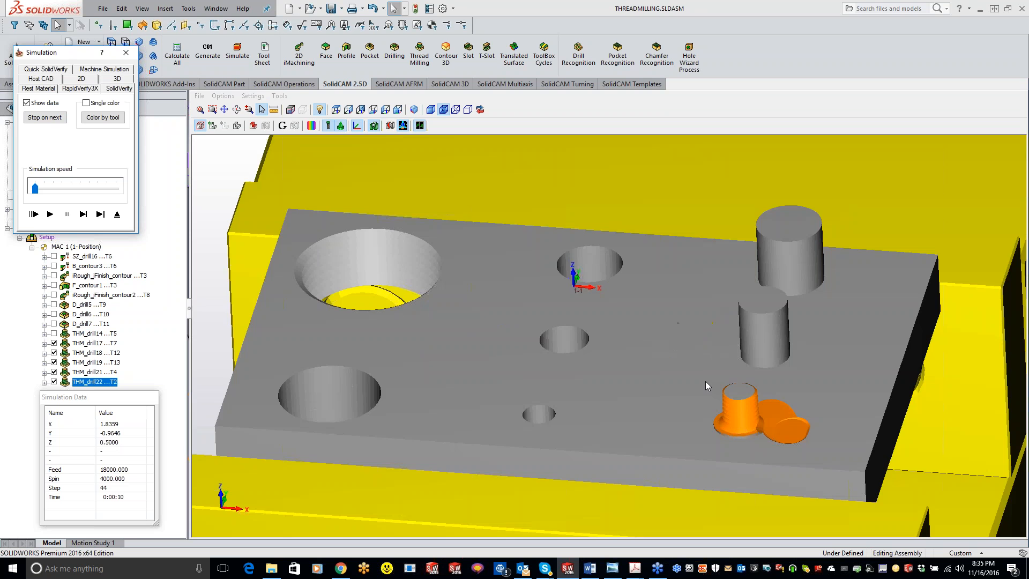
{"action": "middle_click_drag", "start_coordinate": [810, 443], "coordinate": [748, 420]}
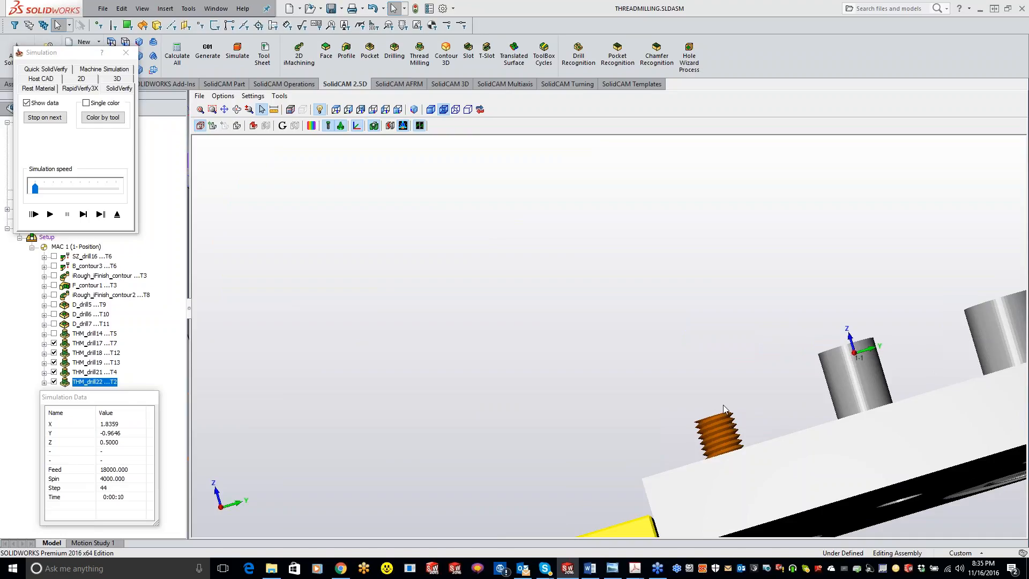
{"action": "left_click", "coordinate": [126, 52]}
Review the operation's levels and its 1/8 NPT tool parameters, then close the operation.
{"action": "left_click", "coordinate": [250, 170]}
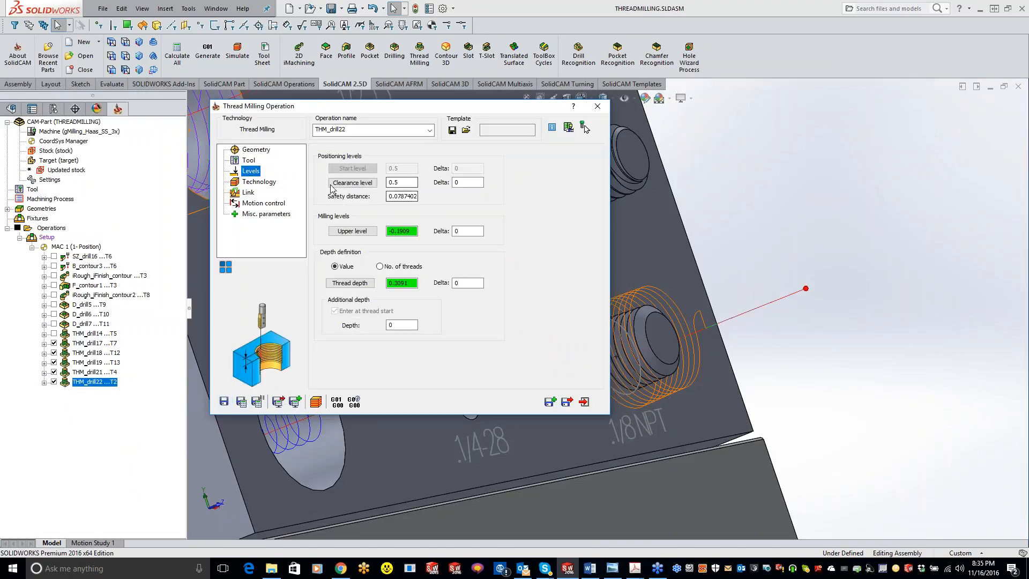
{"action": "left_click", "coordinate": [248, 161]}
{"action": "left_click", "coordinate": [398, 336]}
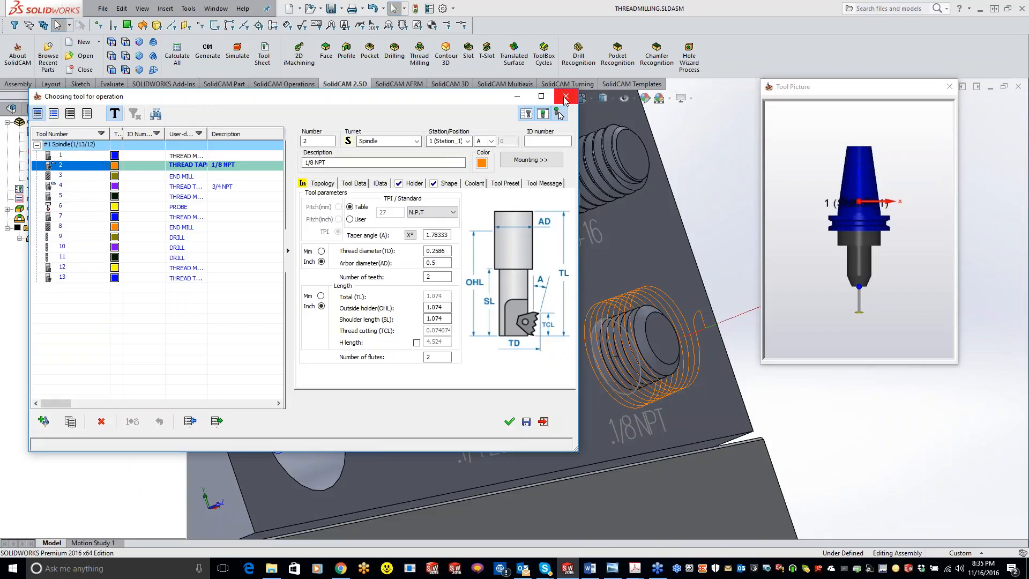
{"action": "left_click", "coordinate": [566, 96]}
{"action": "scroll", "coordinate": [697, 233], "scroll_direction": "up", "scroll_amount": 4}
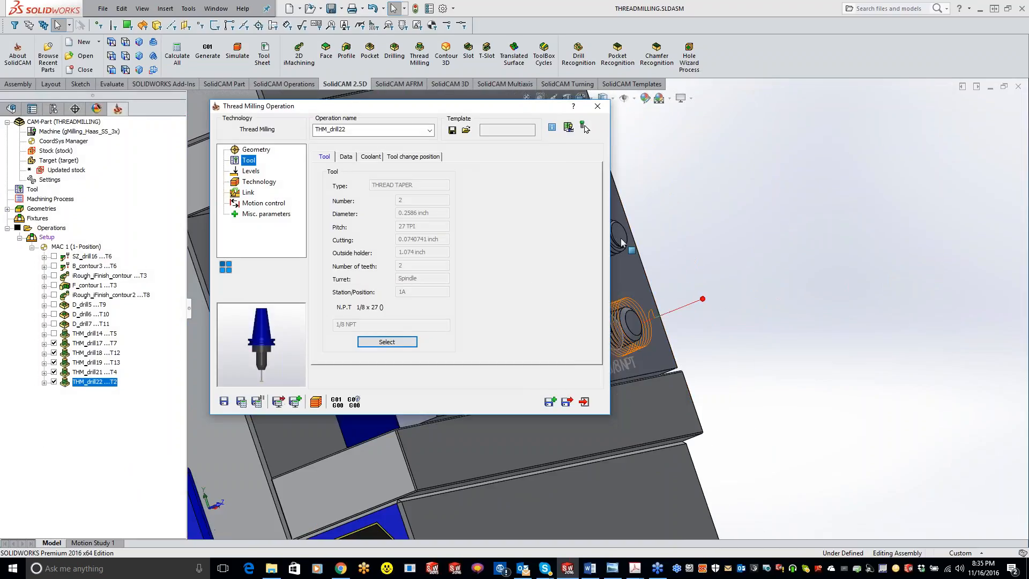
{"action": "left_click", "coordinate": [600, 111]}
{"action": "middle_click_drag", "start_coordinate": [600, 248], "coordinate": [520, 251]}
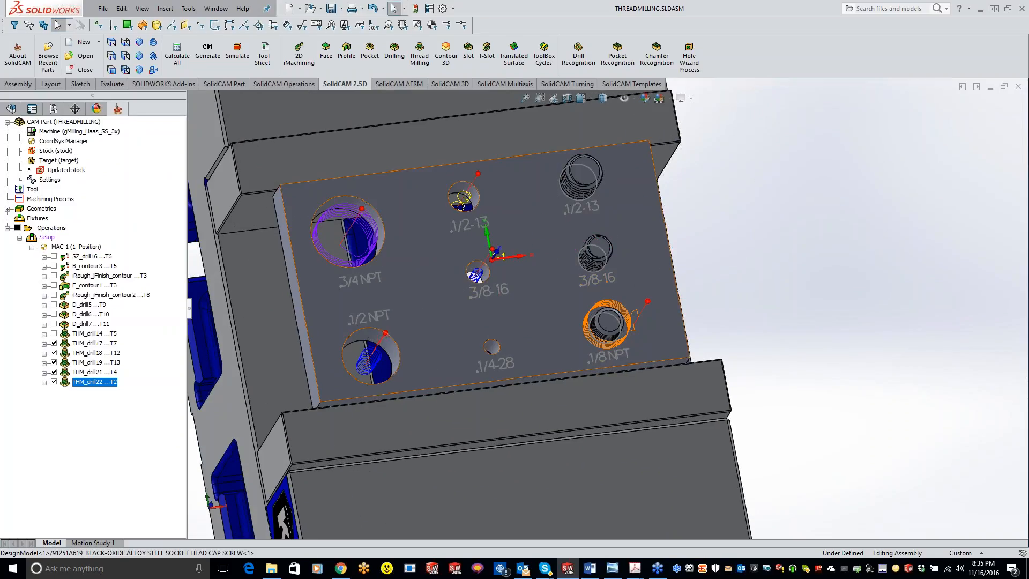
Create a new thread milling operation with the raised 3/8-16 stud on the plate as its geometry.
{"action": "right_click", "coordinate": [108, 384]}
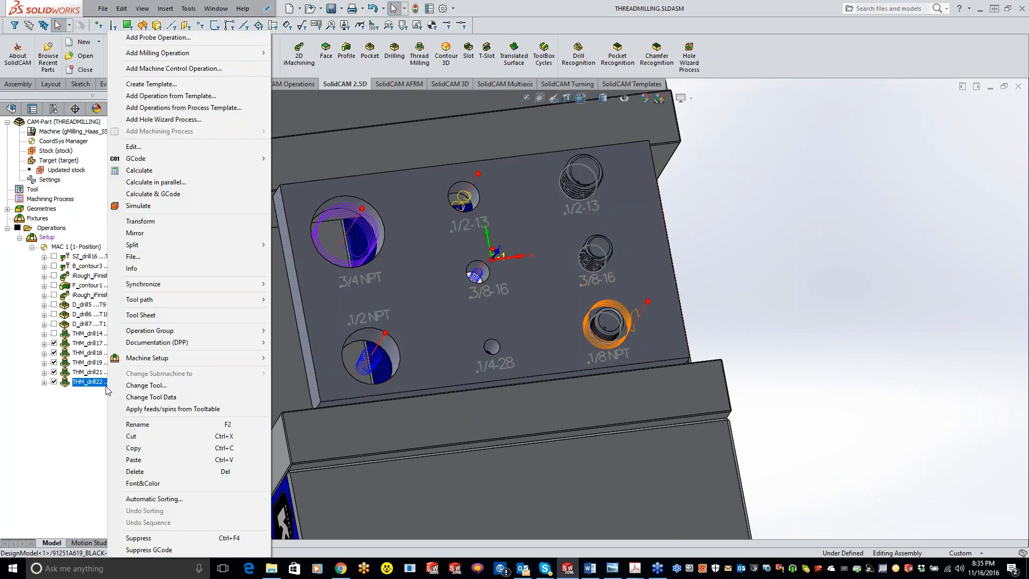
{"action": "mouse_move", "coordinate": [209, 52]}
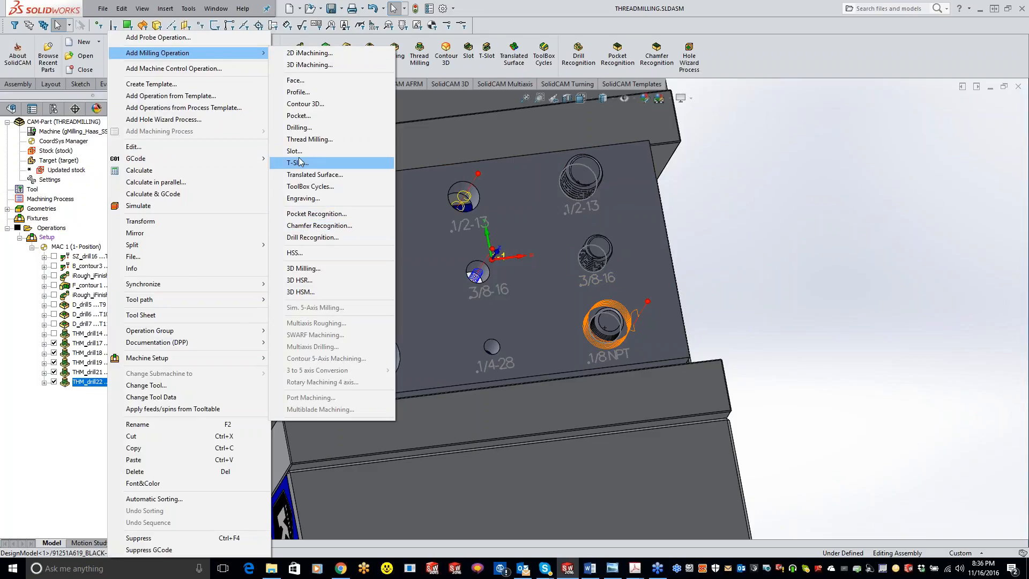
{"action": "left_click", "coordinate": [310, 139]}
{"action": "left_click", "coordinate": [344, 177]}
{"action": "left_click", "coordinate": [593, 258]}
{"action": "left_click", "coordinate": [7, 139]}
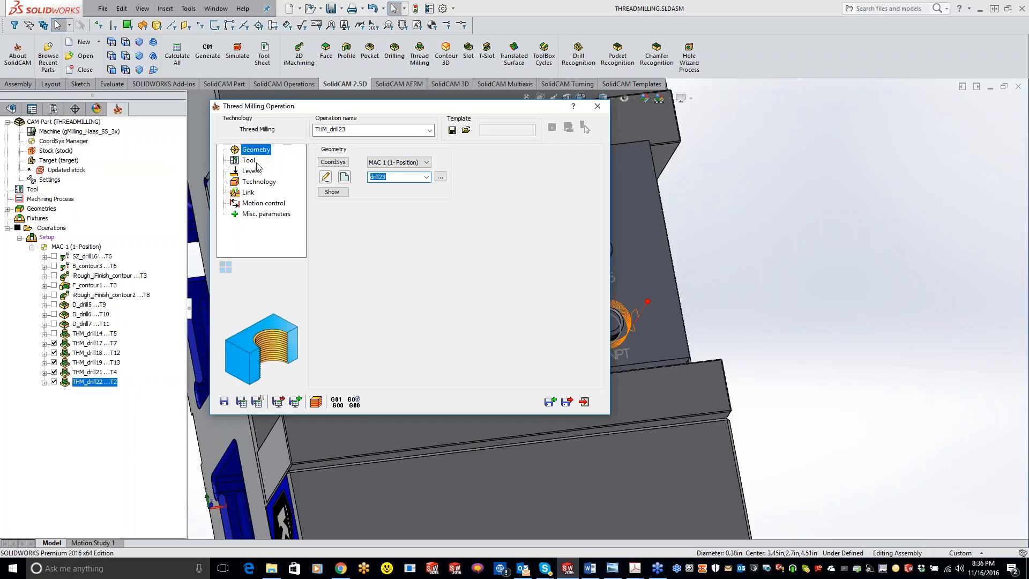
Assign tool 7, the 16 TPI UN thread mill, to the 3/8-16 stud operation.
{"action": "left_click", "coordinate": [252, 161]}
{"action": "left_click", "coordinate": [395, 342]}
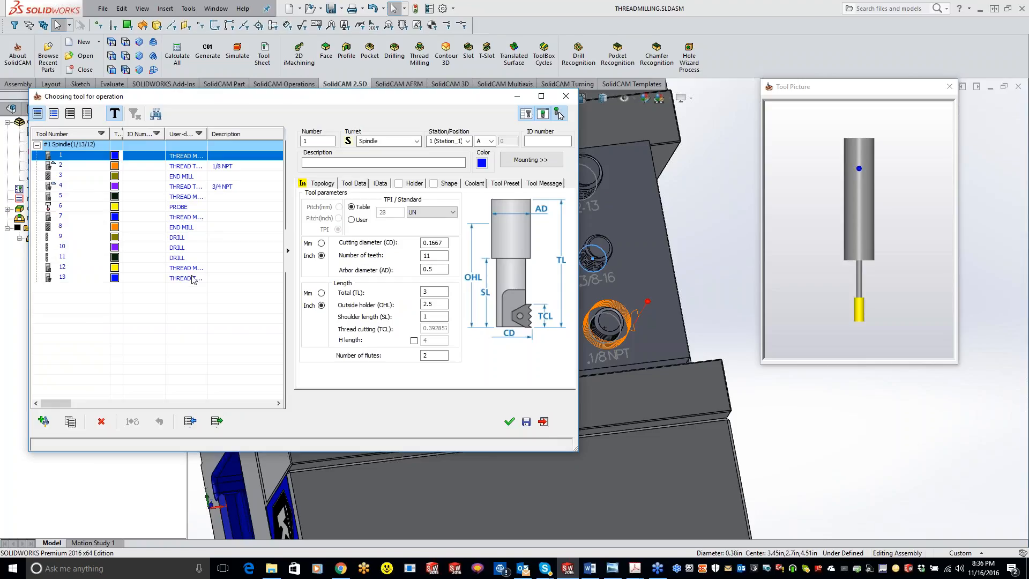
{"action": "left_click", "coordinate": [79, 279]}
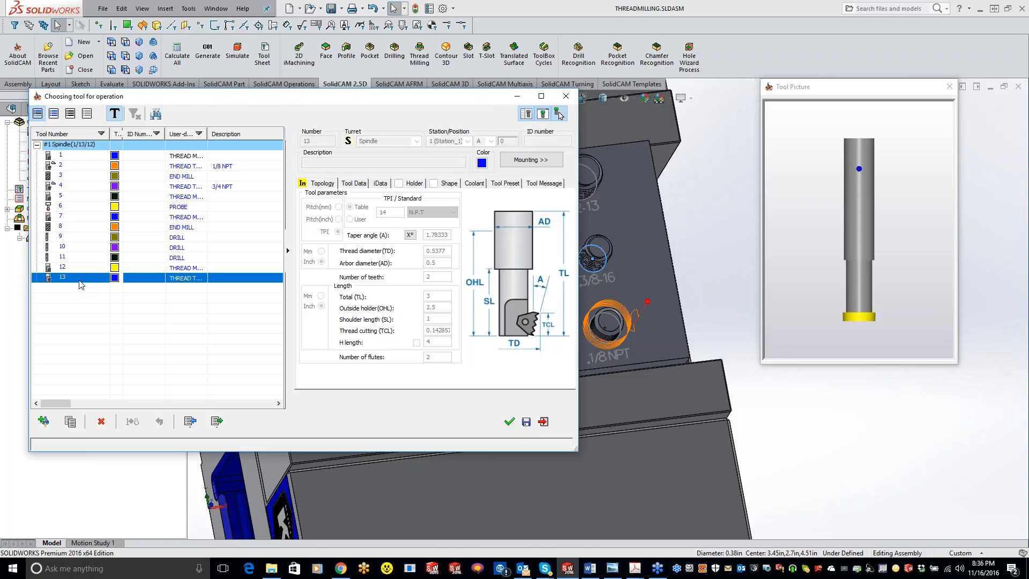
{"action": "left_click", "coordinate": [75, 267]}
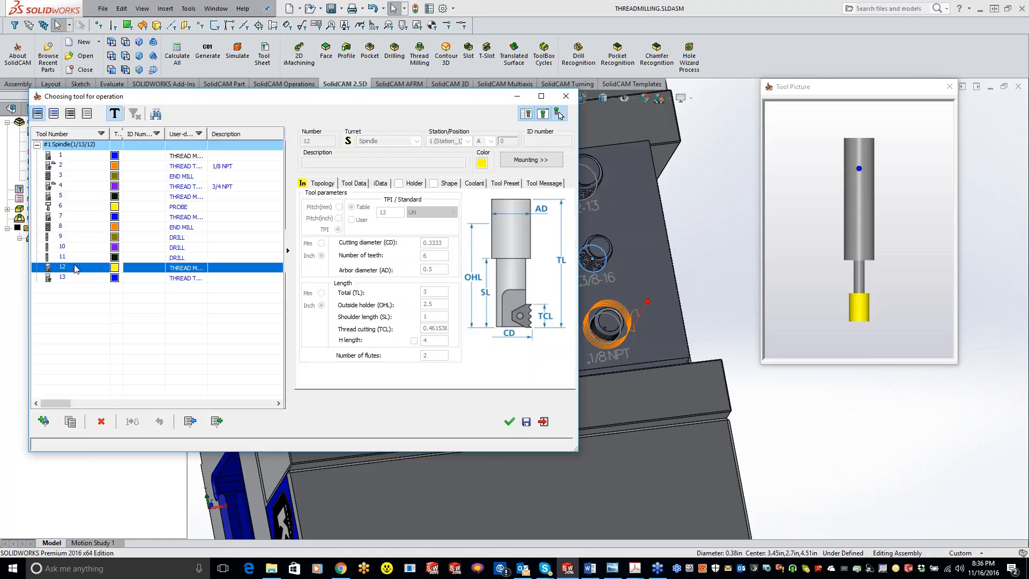
{"action": "left_click", "coordinate": [73, 217]}
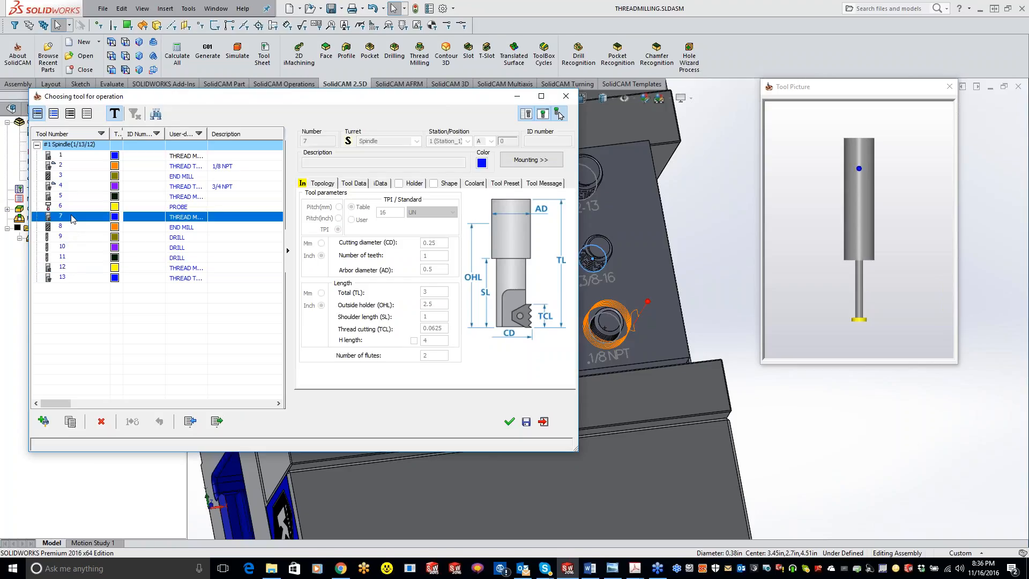
{"action": "left_click", "coordinate": [509, 421]}
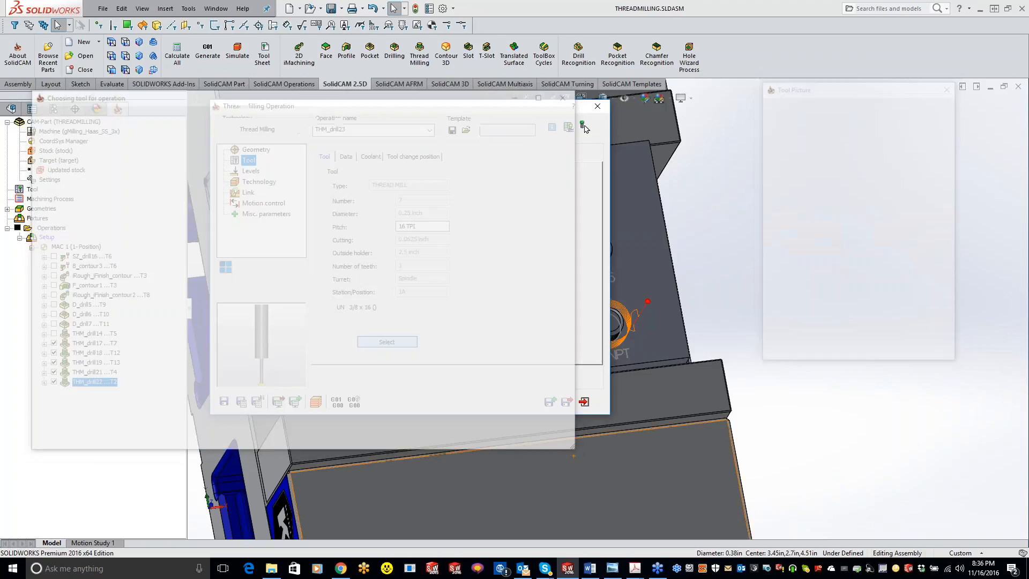
Set the upper milling level of the 3/8-16 stud operation to 0.
{"action": "left_click", "coordinate": [251, 171]}
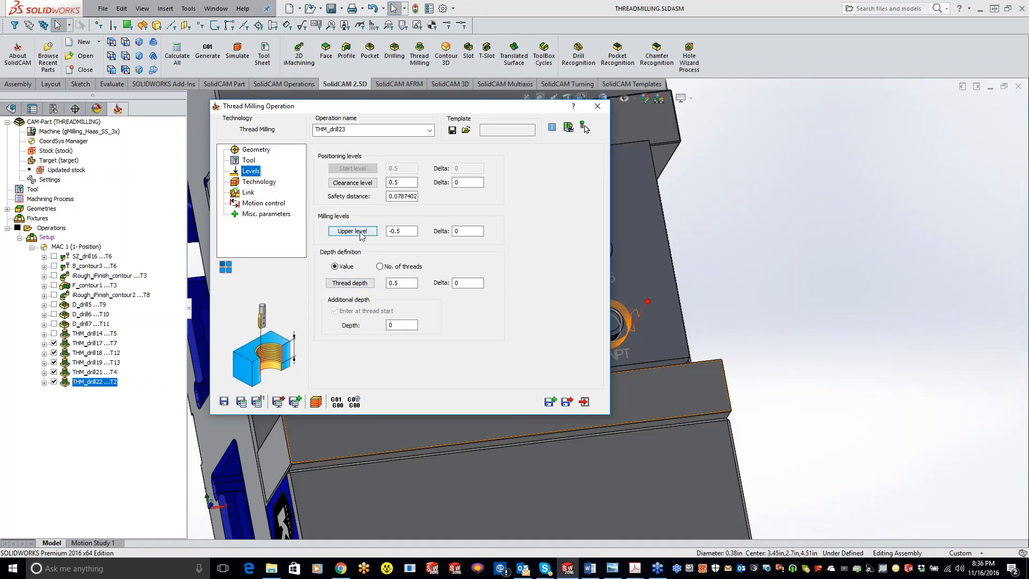
{"action": "double_click", "coordinate": [403, 232]}
{"action": "type", "text": "0"}
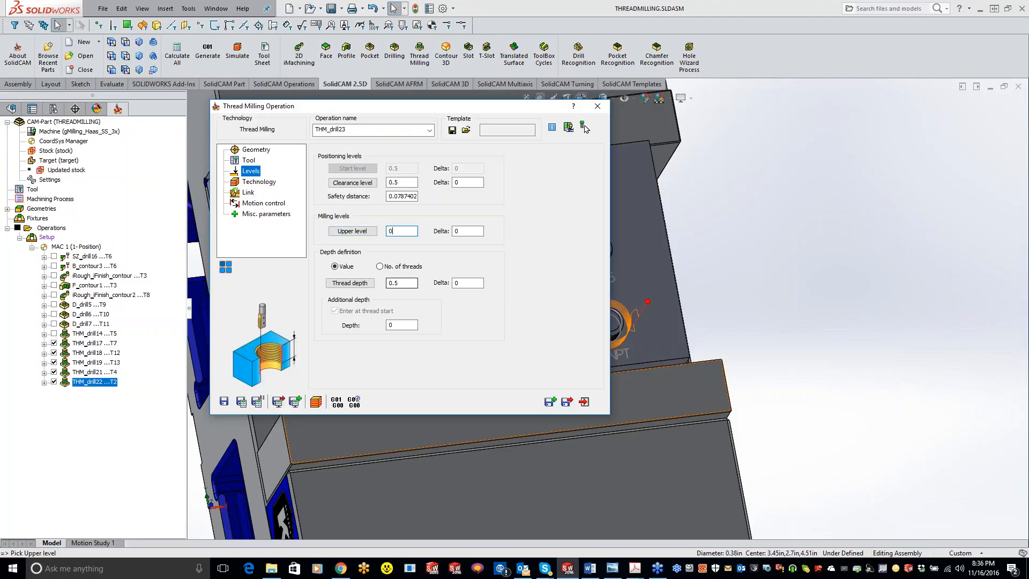
Set the thread to external with top-to-bottom cutting, and save and calculate the 3/8-16 operation.
{"action": "left_click", "coordinate": [263, 184]}
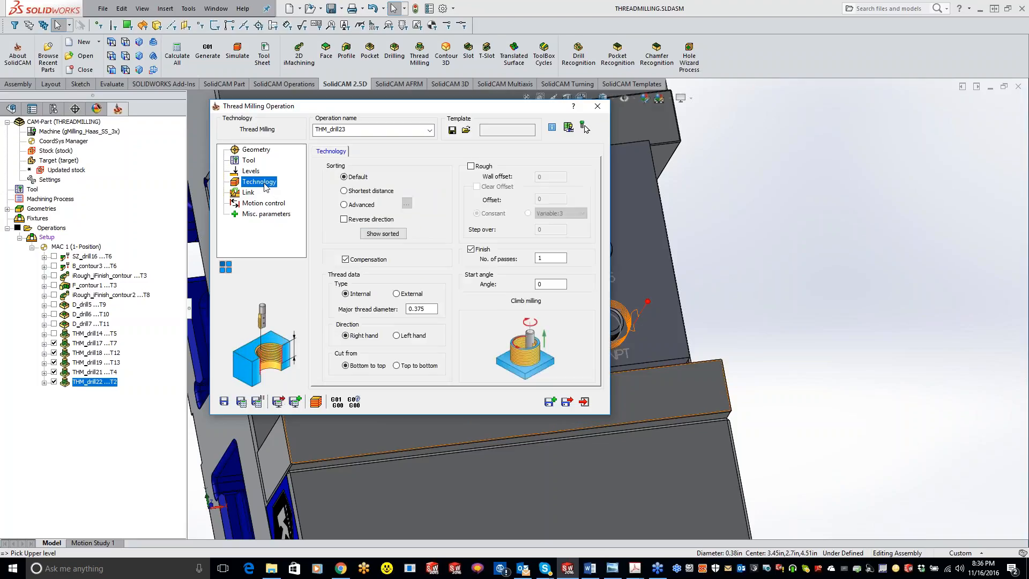
{"action": "left_click", "coordinate": [397, 366]}
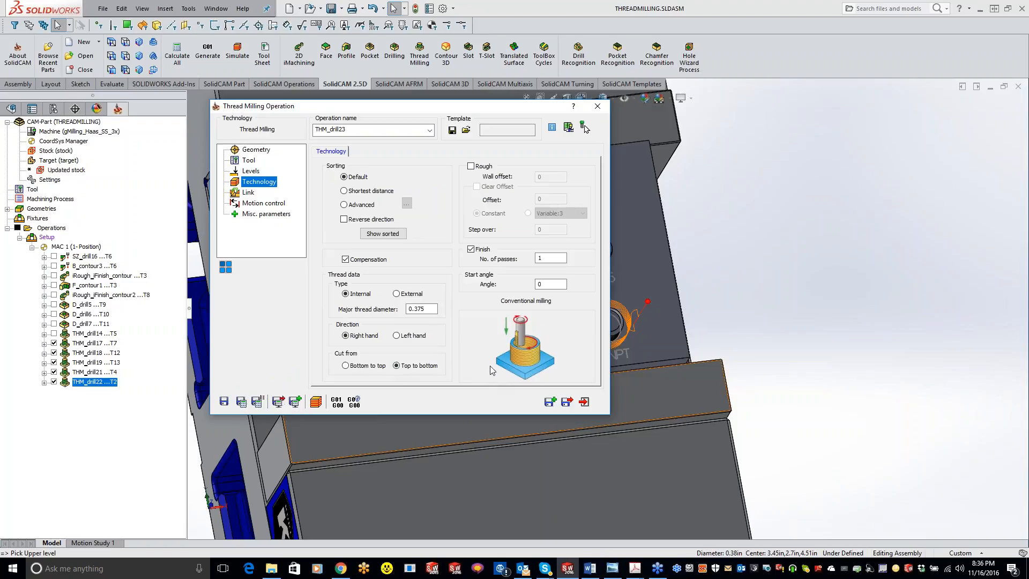
{"action": "left_click", "coordinate": [241, 402]}
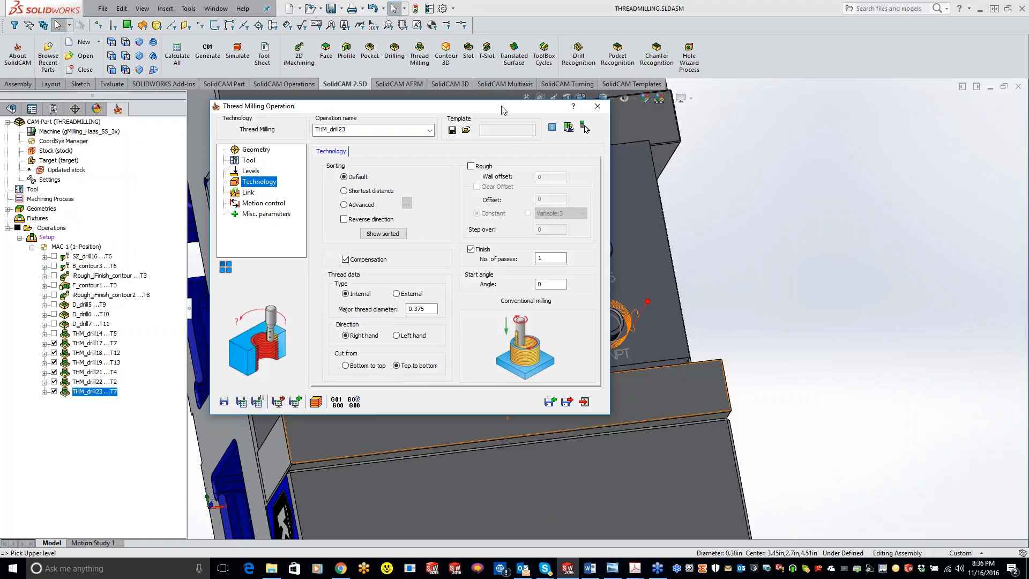
{"action": "left_click", "coordinate": [396, 293]}
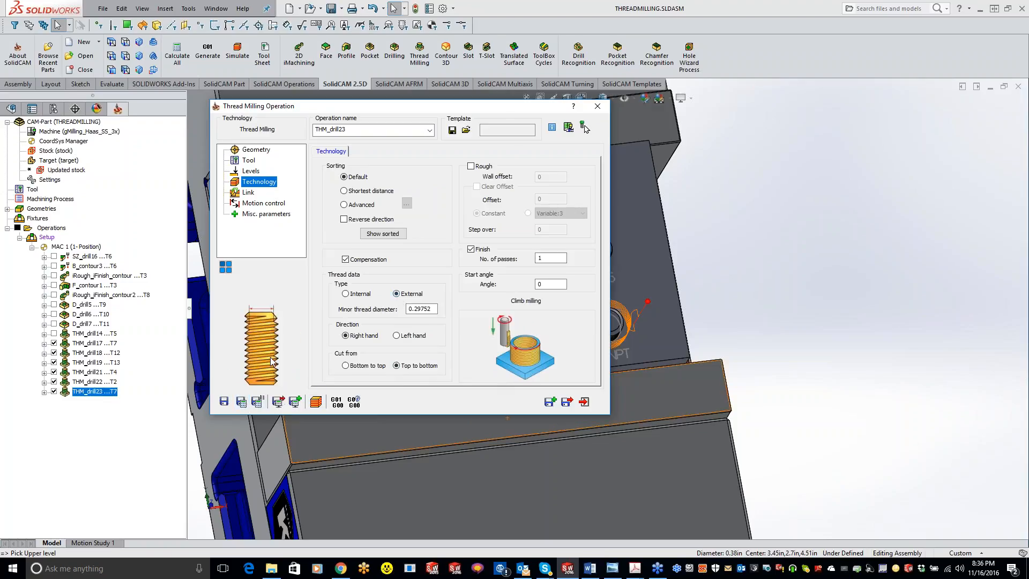
{"action": "left_click", "coordinate": [242, 401]}
Inspect the 3/8-16 stud's toolpath on the model, run its SolidVerify simulation, and close the simulation.
{"action": "double_click", "coordinate": [407, 112]}
{"action": "middle_click_drag", "start_coordinate": [529, 375], "coordinate": [486, 246]}
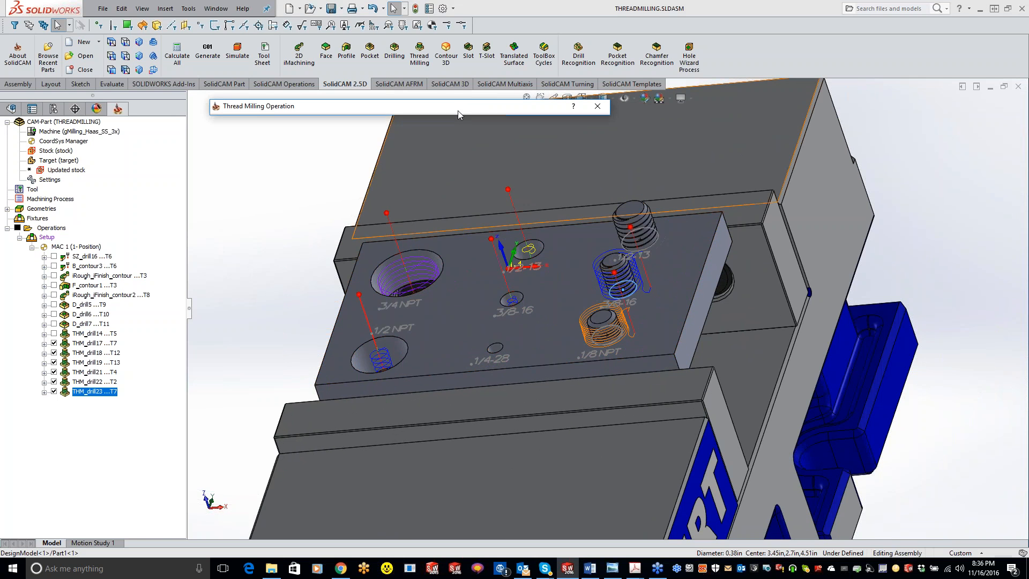
{"action": "double_click", "coordinate": [458, 109]}
{"action": "left_click", "coordinate": [319, 403]}
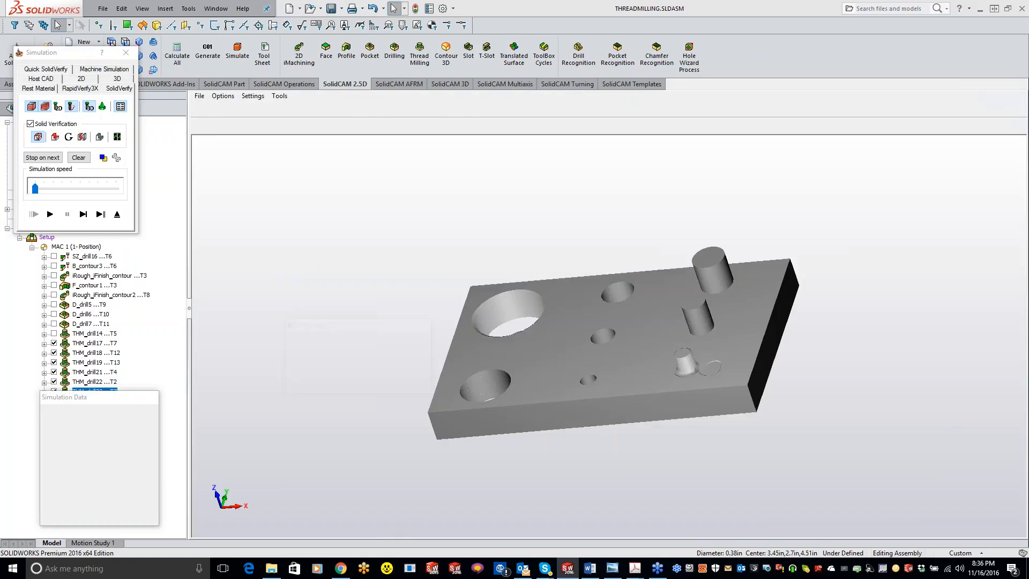
{"action": "left_click", "coordinate": [53, 217]}
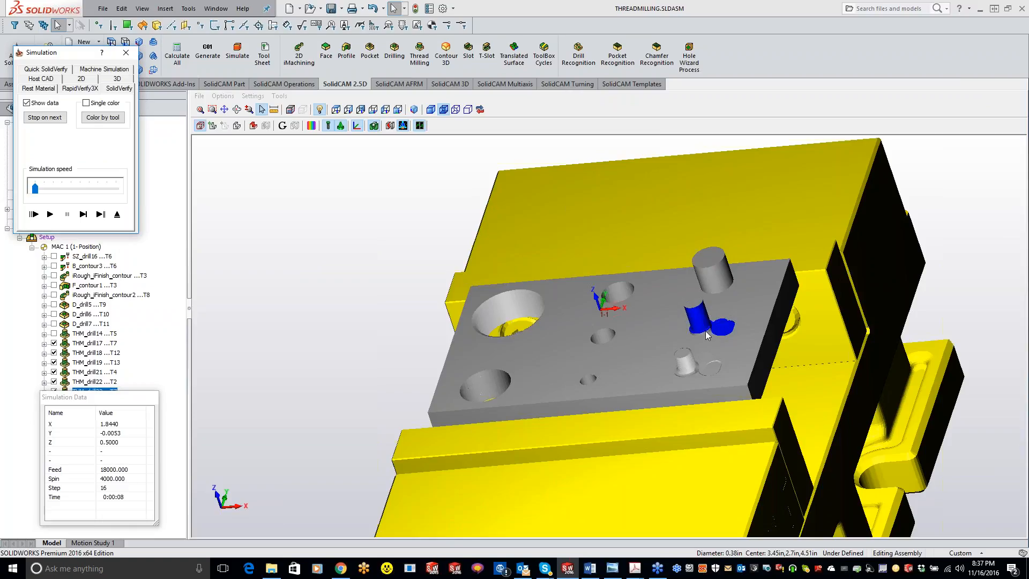
{"action": "left_click", "coordinate": [125, 52]}
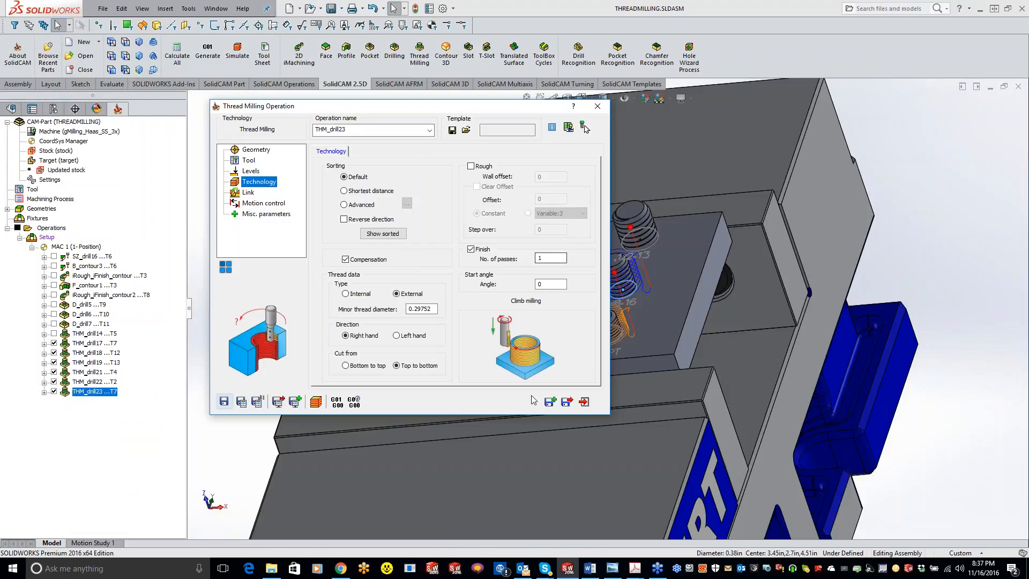
Save and copy the 3/8-16 operation, and assign tool 12, the 13 TPI UN thread mill, to the copy.
{"action": "left_click", "coordinate": [550, 402]}
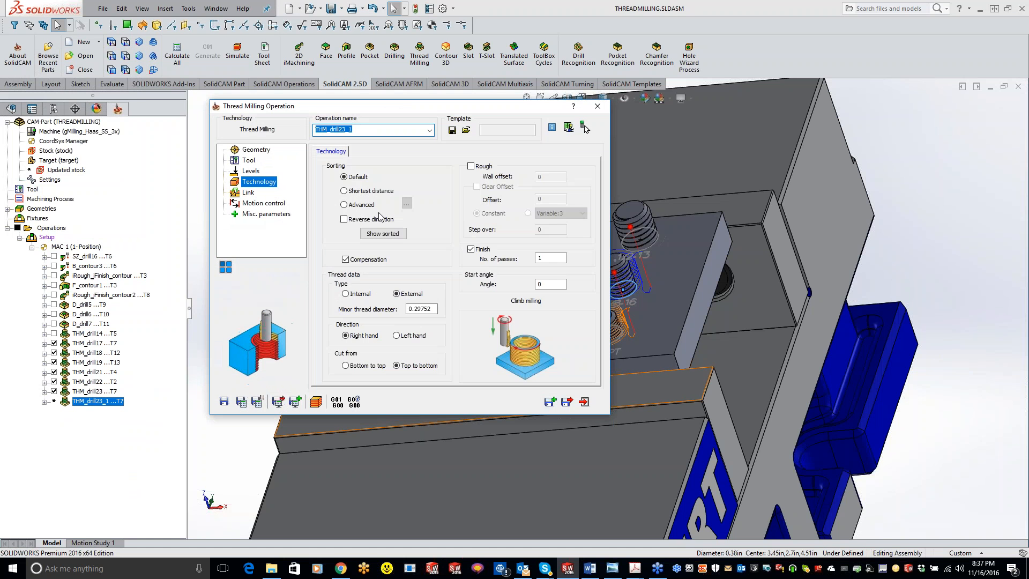
{"action": "left_click", "coordinate": [256, 161]}
{"action": "left_click", "coordinate": [399, 343]}
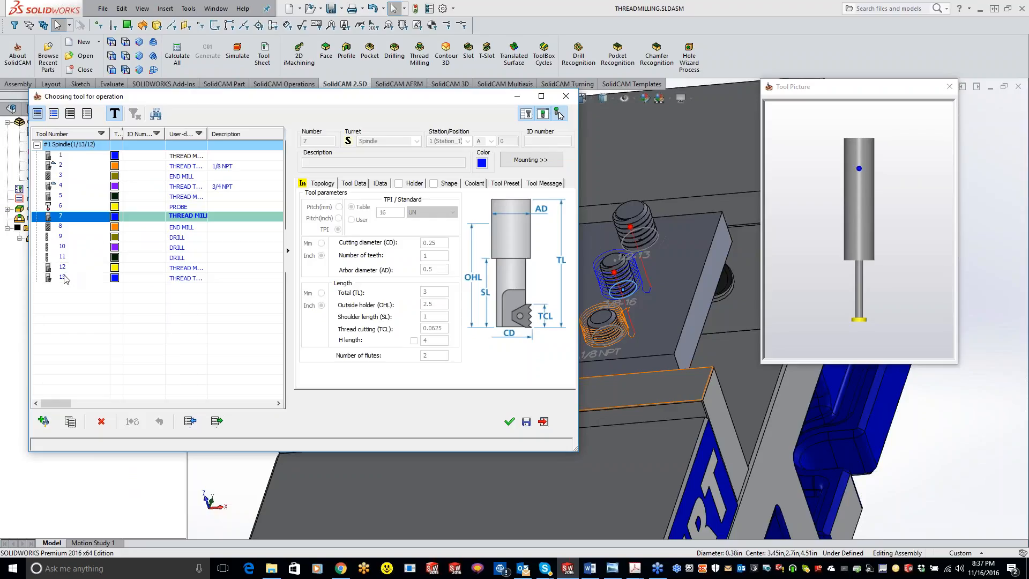
{"action": "left_click", "coordinate": [63, 277]}
{"action": "left_click", "coordinate": [63, 268]}
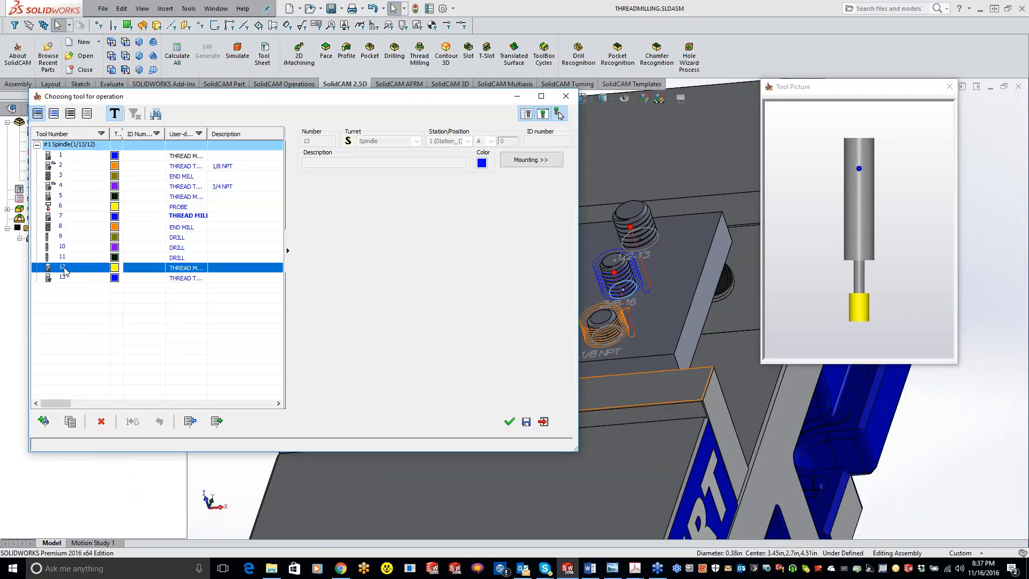
{"action": "left_click", "coordinate": [509, 422]}
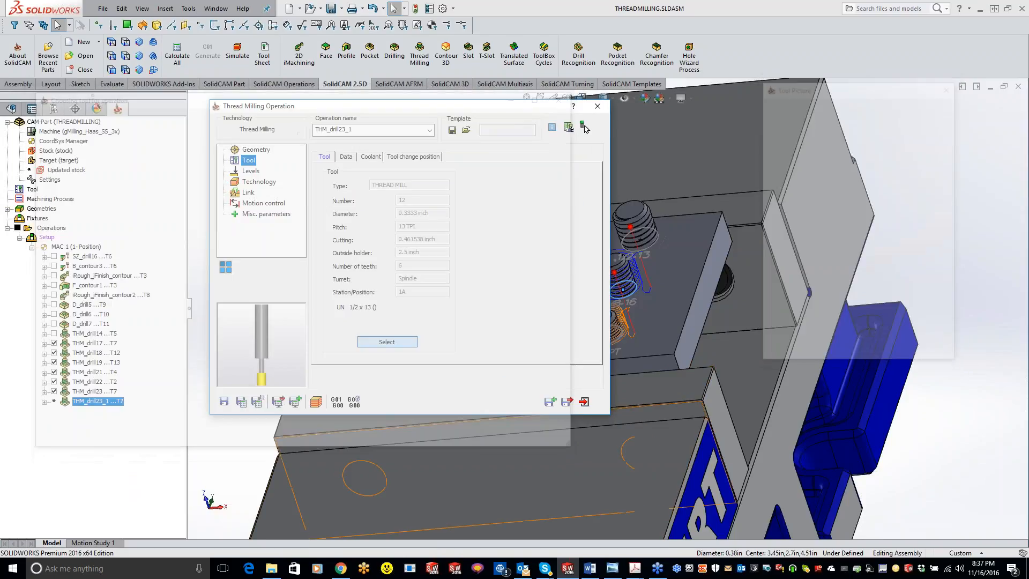
Check the copied operation's levels and external thread settings, then save and calculate it.
{"action": "left_click", "coordinate": [250, 172]}
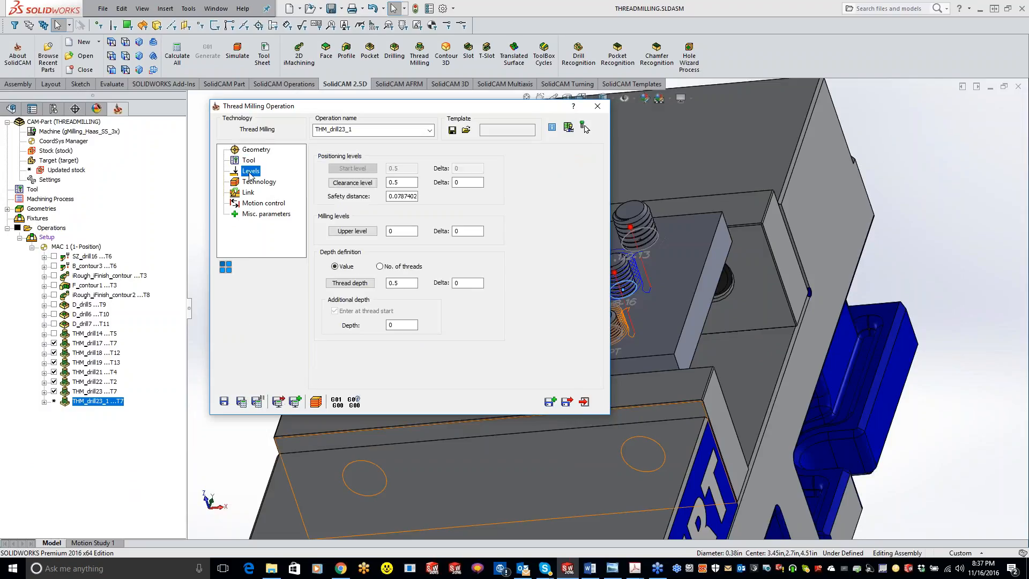
{"action": "left_click", "coordinate": [256, 183]}
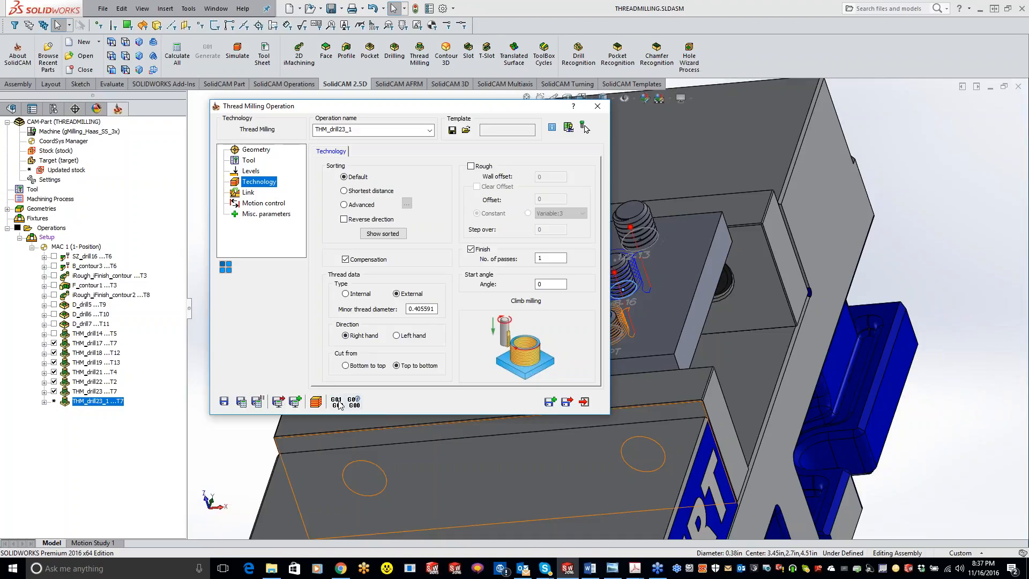
{"action": "left_click", "coordinate": [242, 403]}
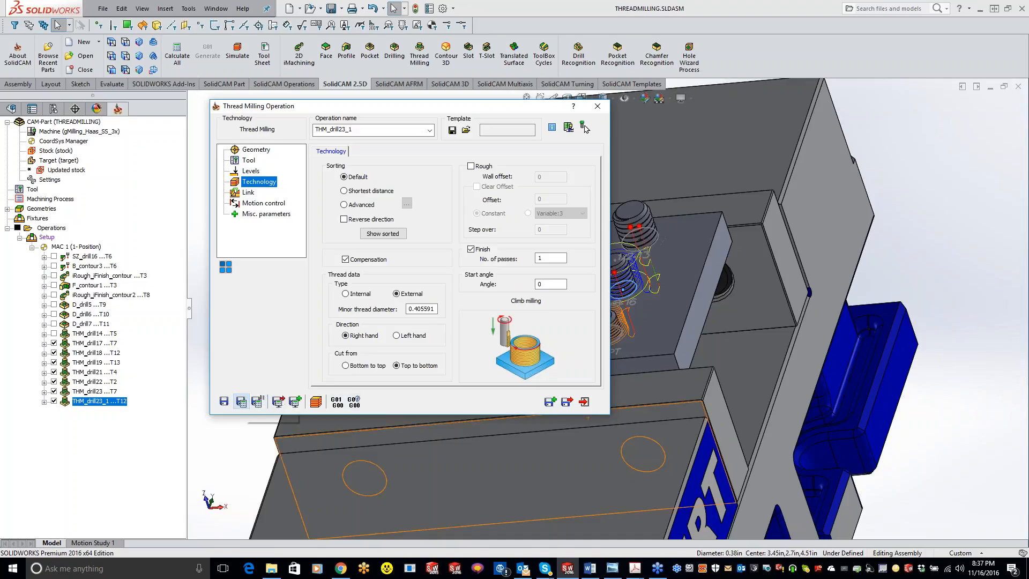
Define a new drill geometry on the raised 1/2-13 stud for the copied operation, recalculate it, and close the operation.
{"action": "left_click", "coordinate": [249, 151]}
{"action": "left_click", "coordinate": [345, 177]}
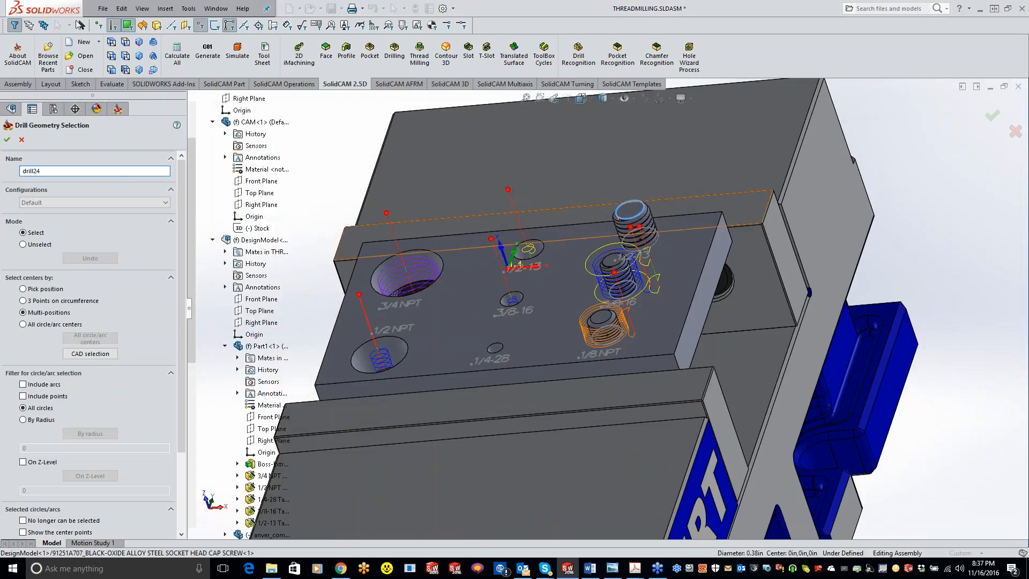
{"action": "left_click", "coordinate": [6, 139]}
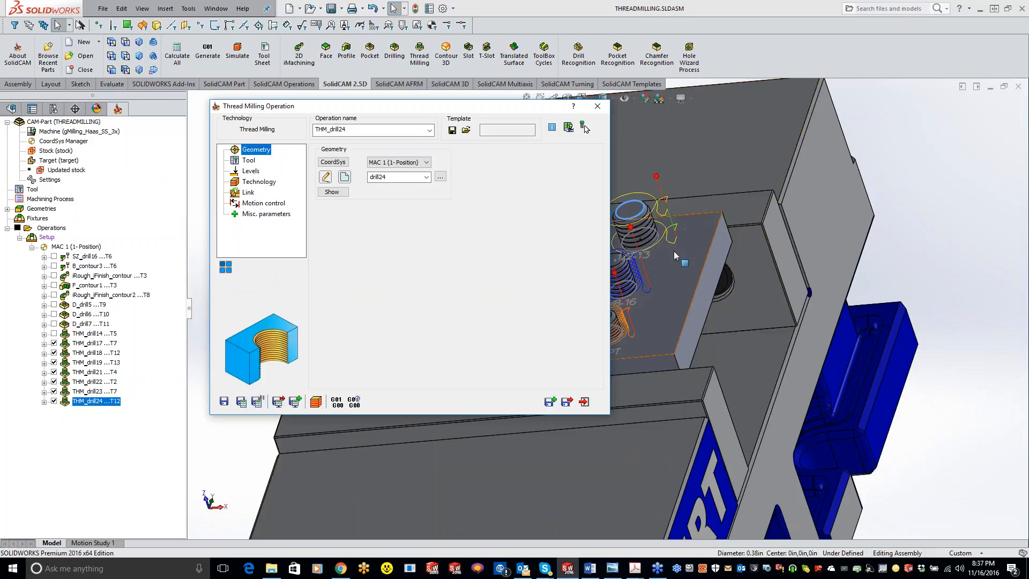
{"action": "middle_click_drag", "start_coordinate": [694, 250], "coordinate": [718, 231]}
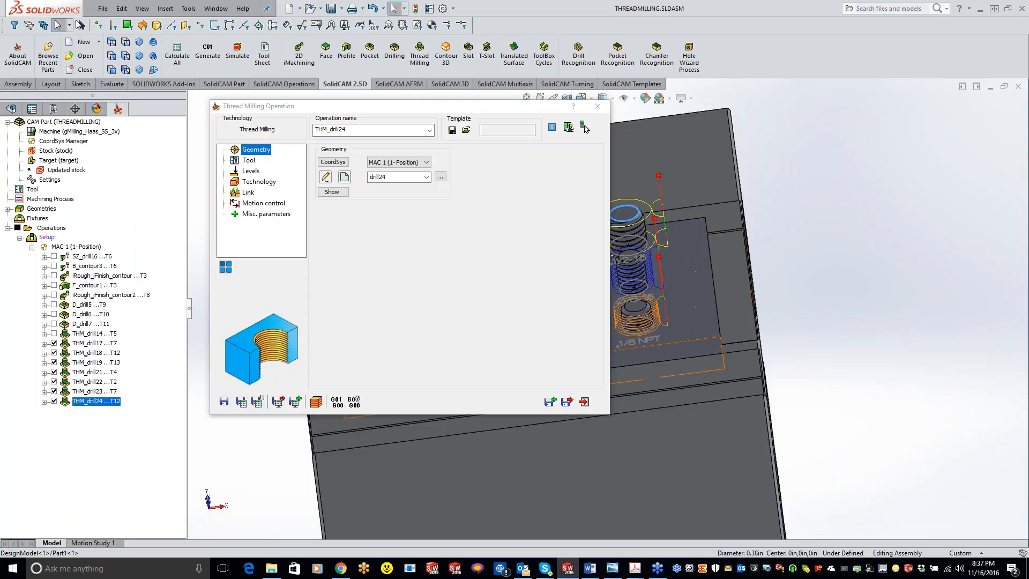
{"action": "left_click", "coordinate": [597, 106]}
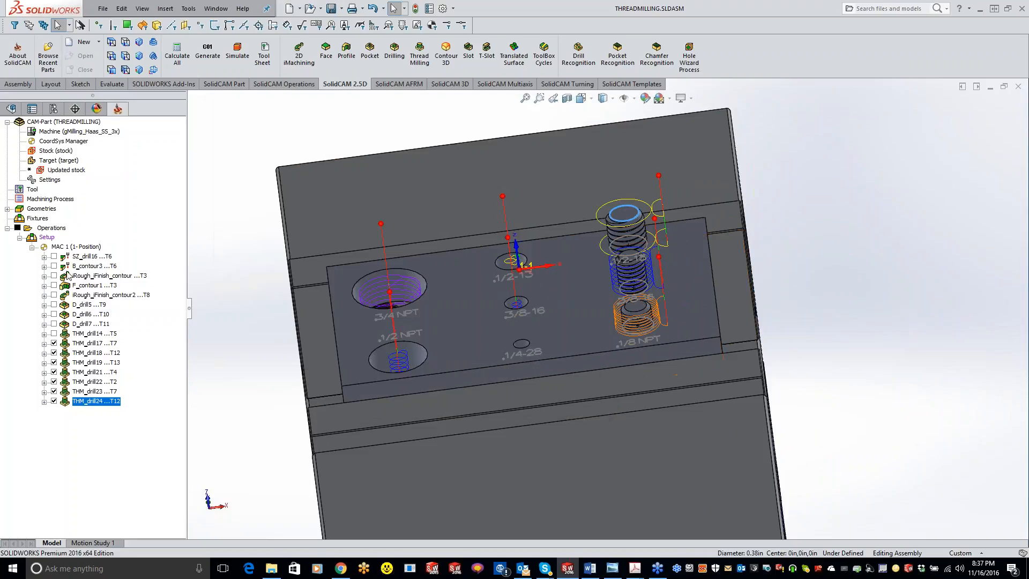
Open all operations in Machine Simulation and start the run.
{"action": "left_click", "coordinate": [61, 230]}
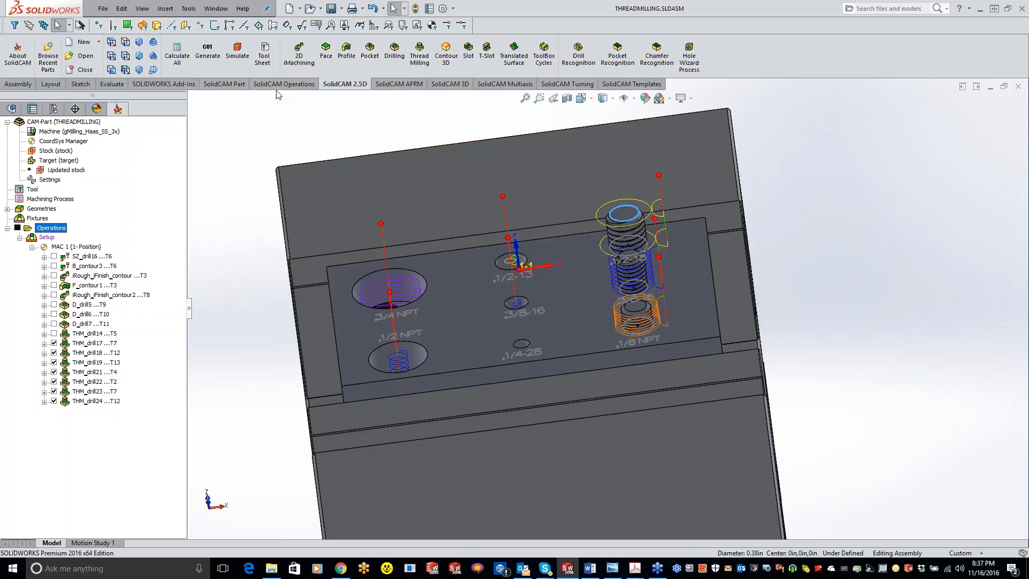
{"action": "left_click", "coordinate": [237, 51]}
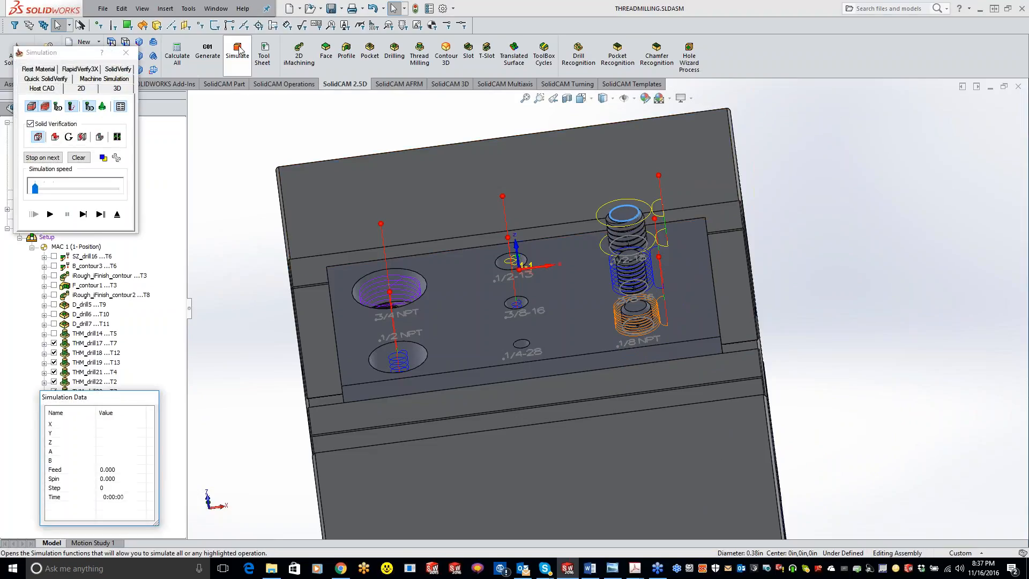
{"action": "left_click", "coordinate": [116, 80]}
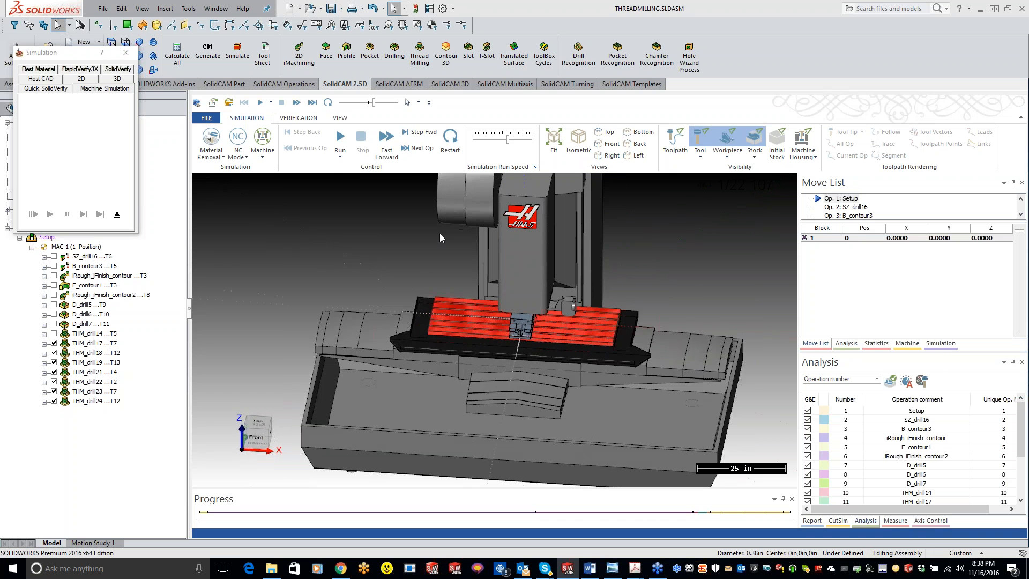
{"action": "left_click", "coordinate": [340, 137]}
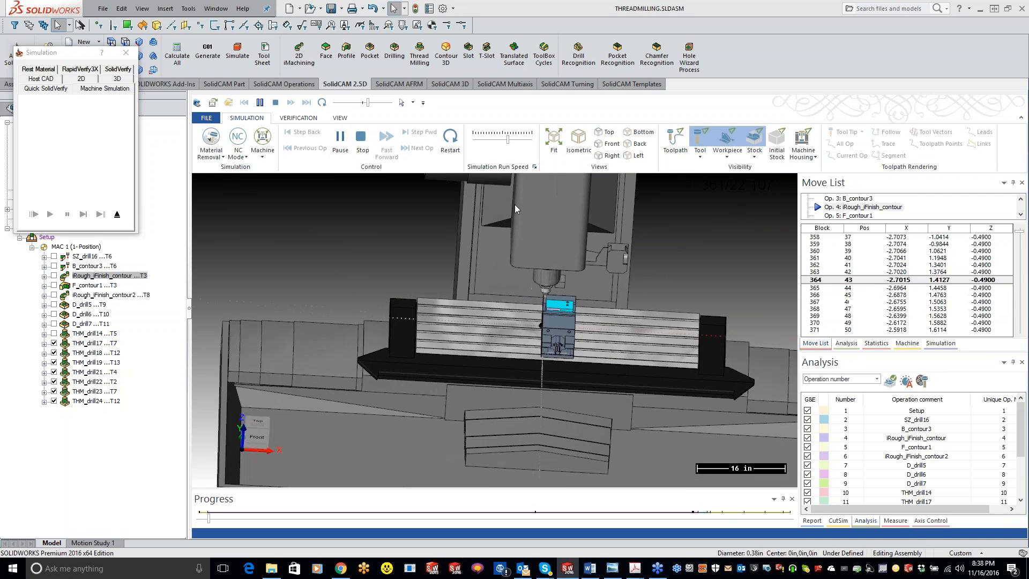
Slow the simulation run to watch the contour roughing up close, and bring the run speed back to mid-range.
{"action": "left_click_drag", "start_coordinate": [368, 103], "coordinate": [347, 104]}
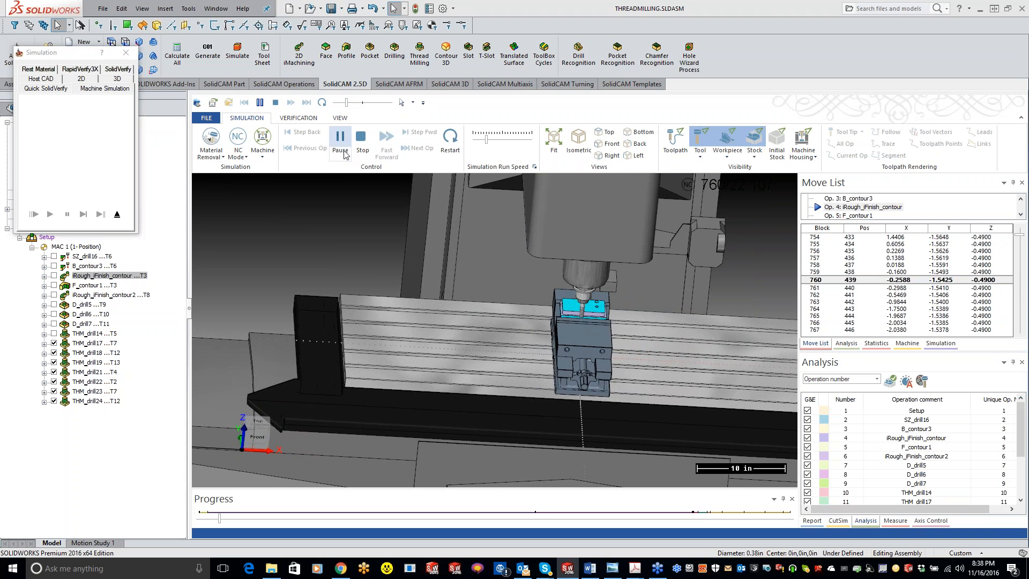
{"action": "scroll", "coordinate": [524, 223], "scroll_direction": "up", "scroll_amount": 5}
{"action": "scroll", "coordinate": [629, 259], "scroll_direction": "up", "scroll_amount": 2}
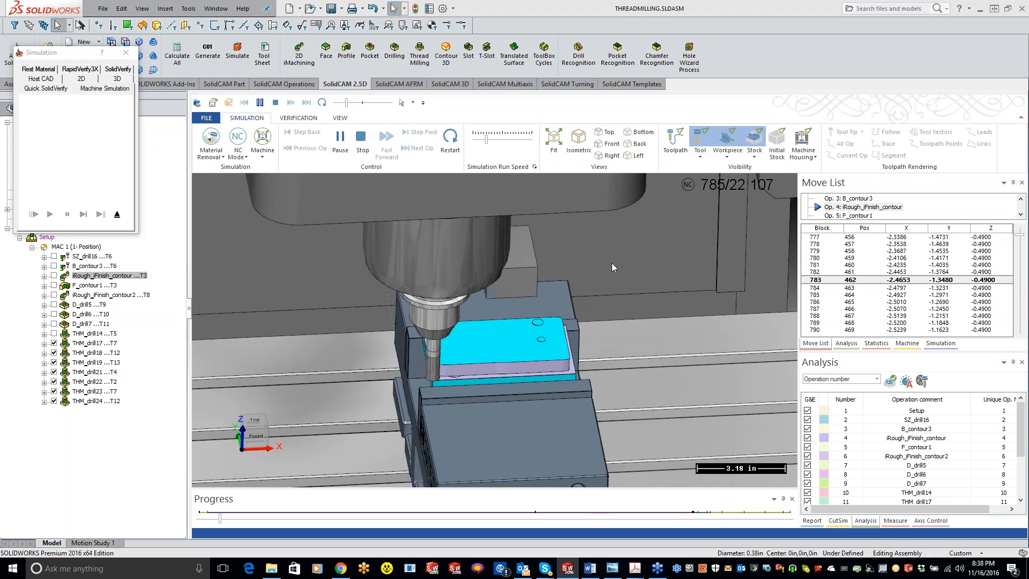
{"action": "left_click", "coordinate": [357, 105]}
{"action": "left_click_drag", "start_coordinate": [355, 104], "coordinate": [364, 103]}
{"action": "left_click", "coordinate": [363, 103]}
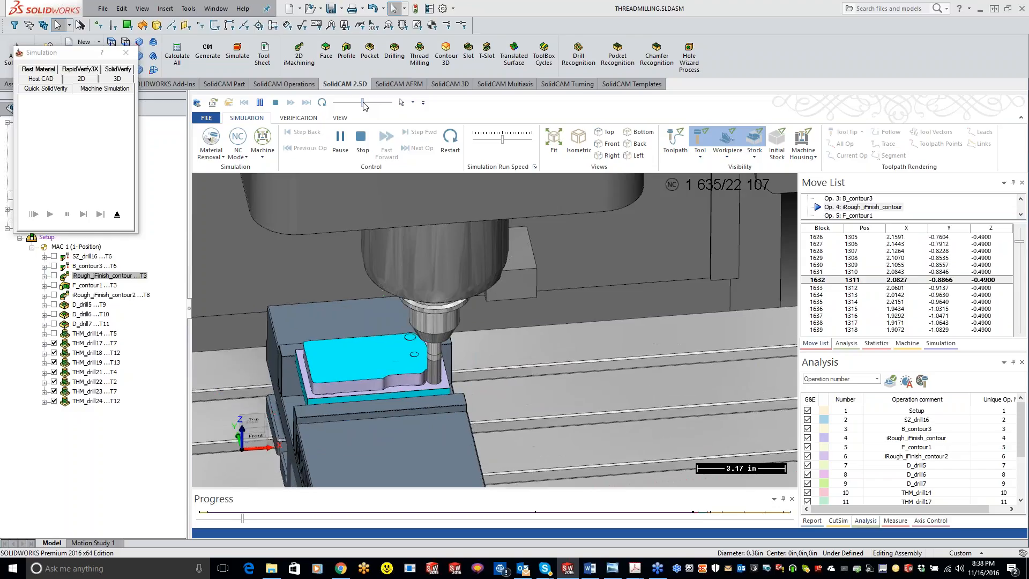
Vary the run speed while playing the remaining operations through to the last thread milling operation, and close the simulation.
{"action": "left_click_drag", "start_coordinate": [363, 102], "coordinate": [366, 104]}
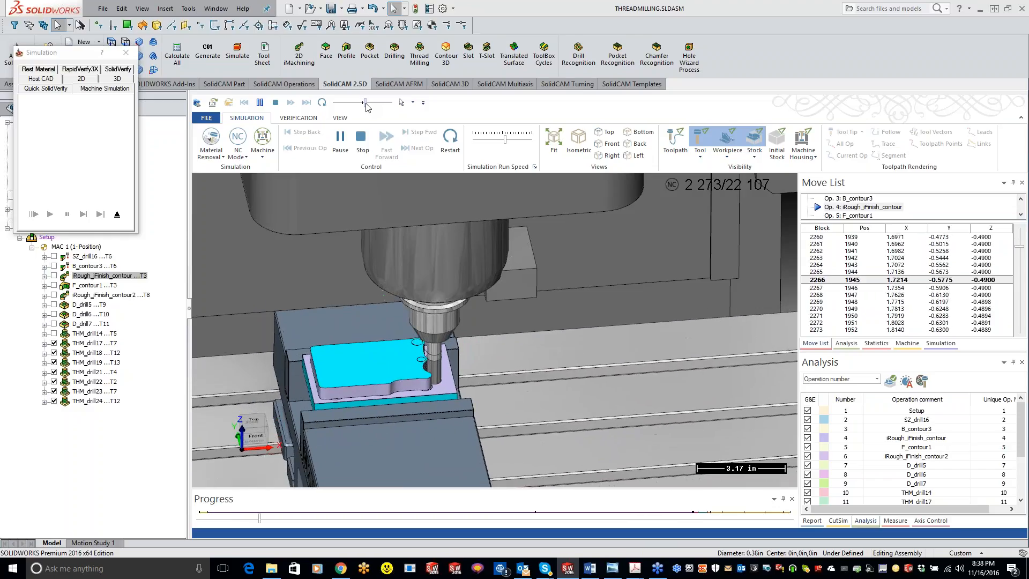
{"action": "left_click_drag", "start_coordinate": [366, 104], "coordinate": [369, 105]}
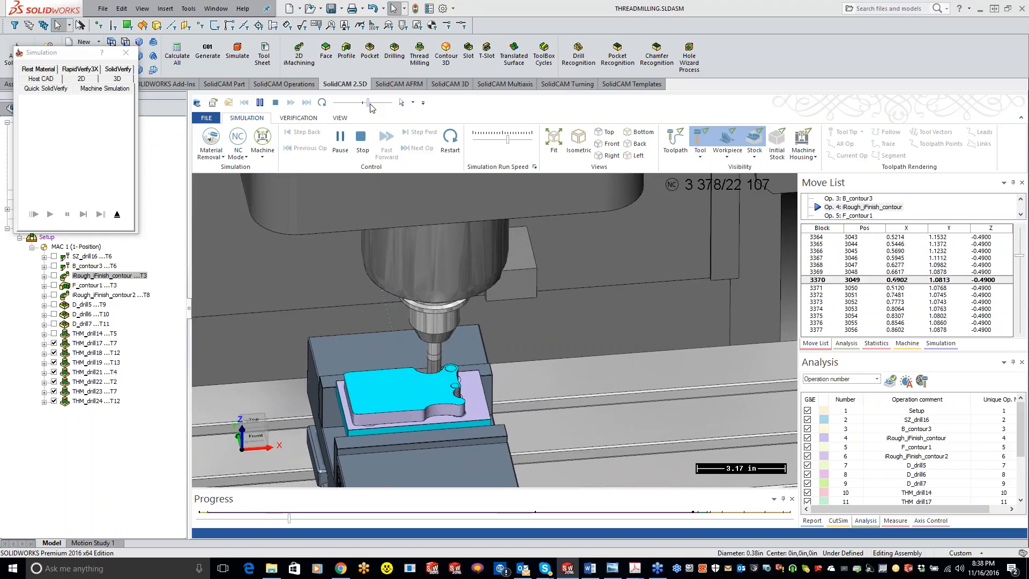
{"action": "left_click_drag", "start_coordinate": [370, 107], "coordinate": [377, 109]}
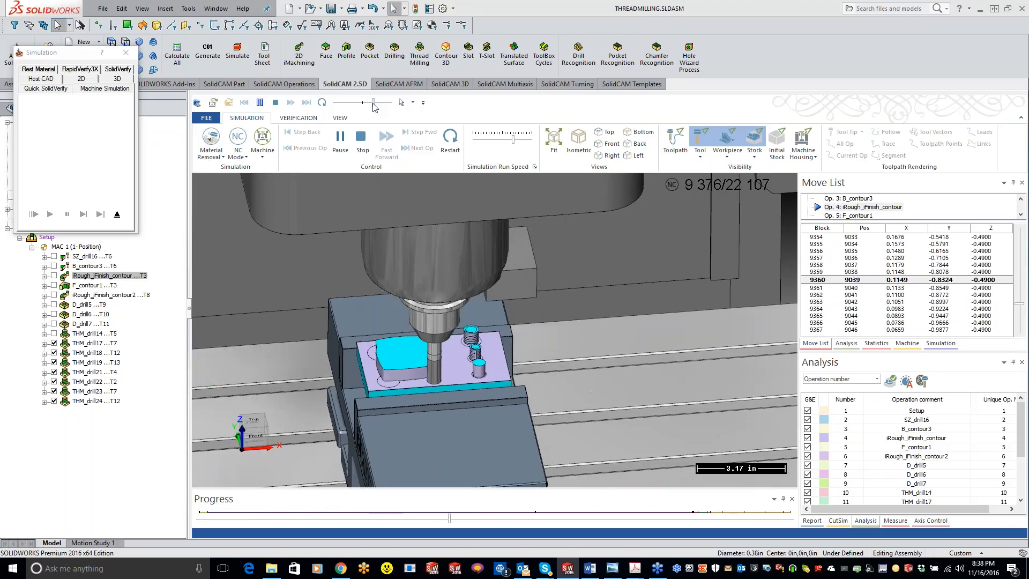
{"action": "left_click_drag", "start_coordinate": [375, 107], "coordinate": [369, 106]}
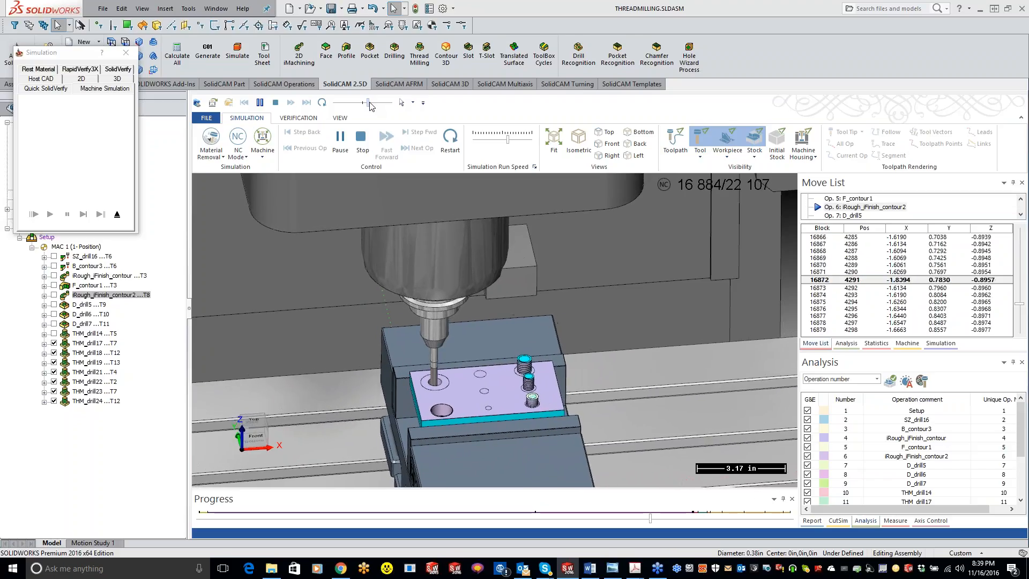
{"action": "left_click_drag", "start_coordinate": [371, 106], "coordinate": [374, 107]}
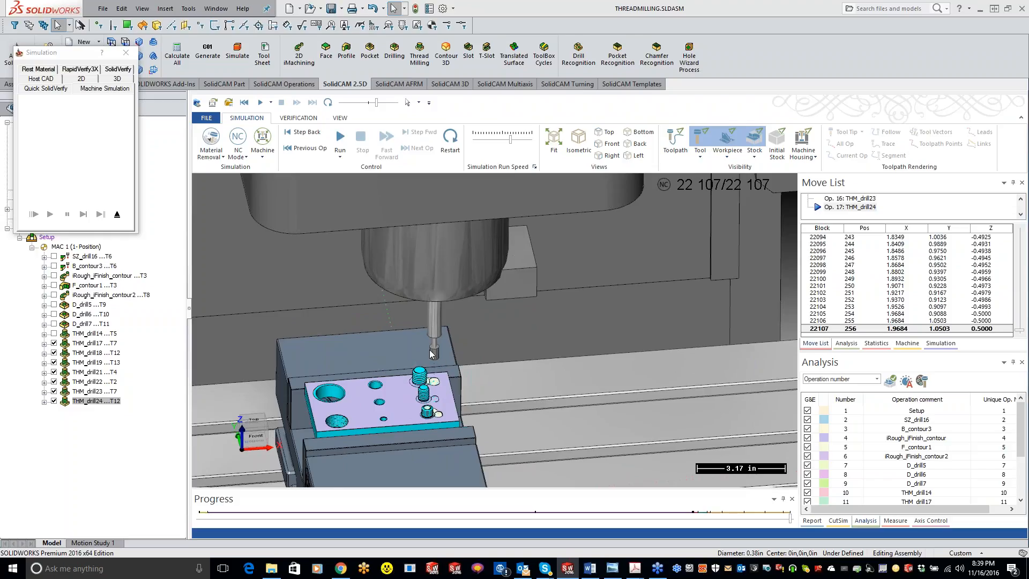
{"action": "scroll", "coordinate": [428, 352], "scroll_direction": "down", "scroll_amount": 5}
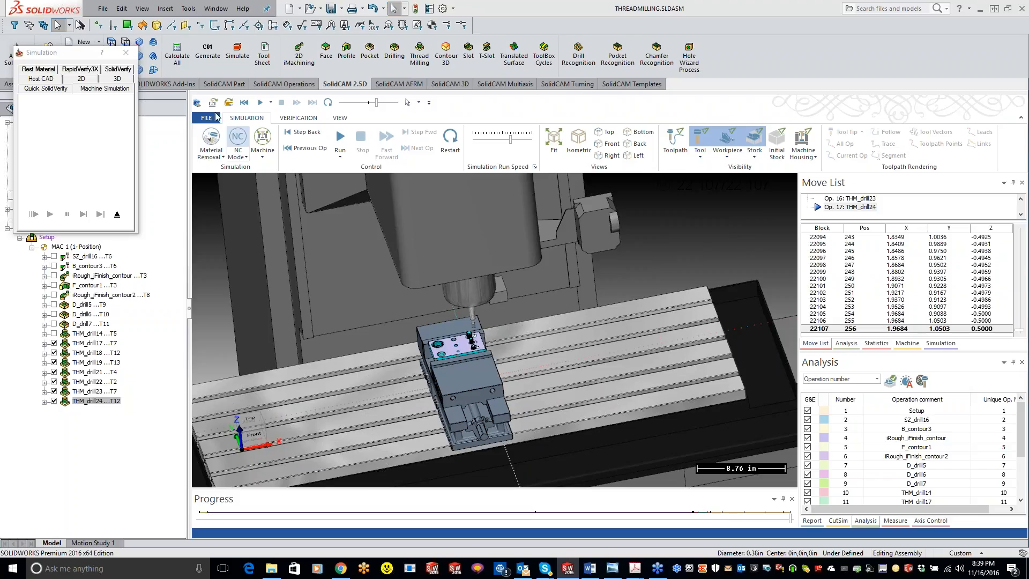
{"action": "left_click", "coordinate": [126, 52]}
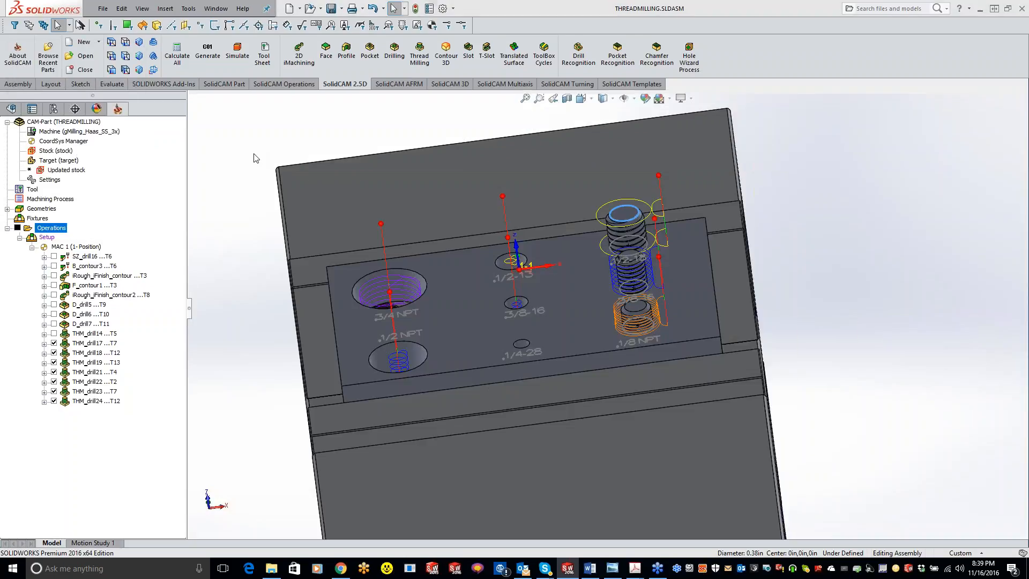
Open the tool selection of the last thread milling operation, THM_drill24, and add a new thread mill as tool 14.
{"action": "left_click", "coordinate": [92, 401]}
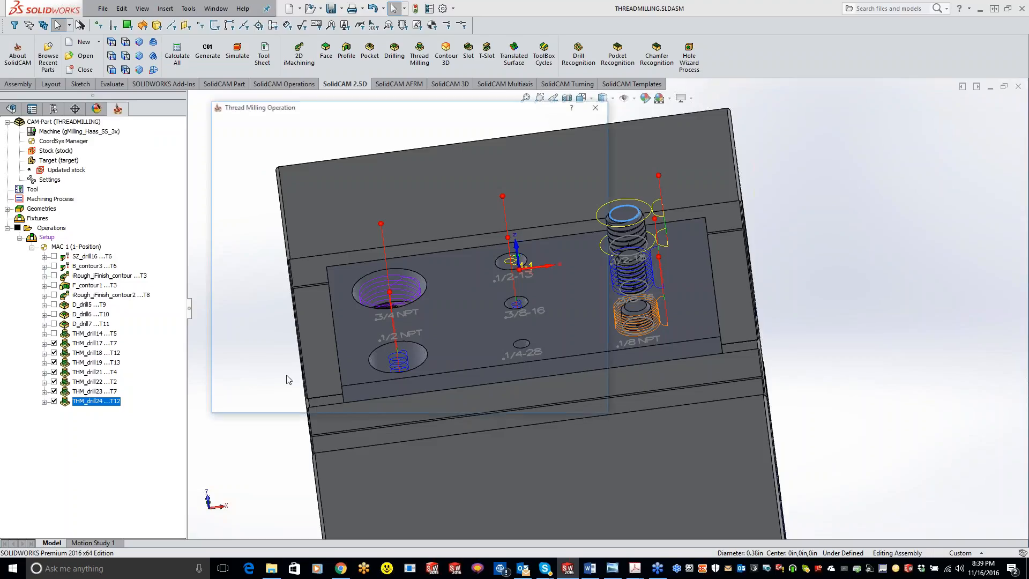
{"action": "double_click", "coordinate": [115, 402]}
{"action": "left_click", "coordinate": [249, 161]}
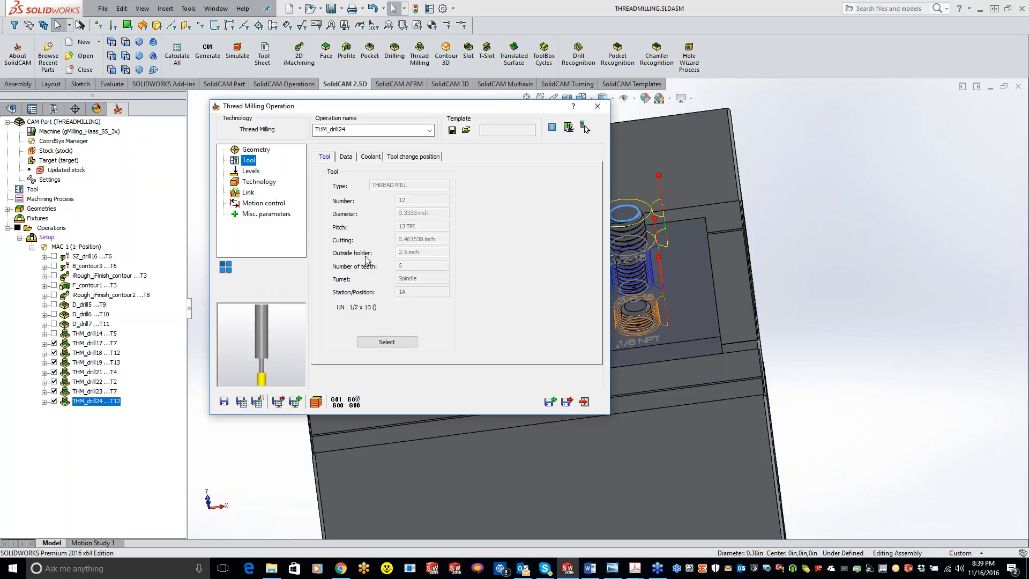
{"action": "left_click", "coordinate": [389, 345]}
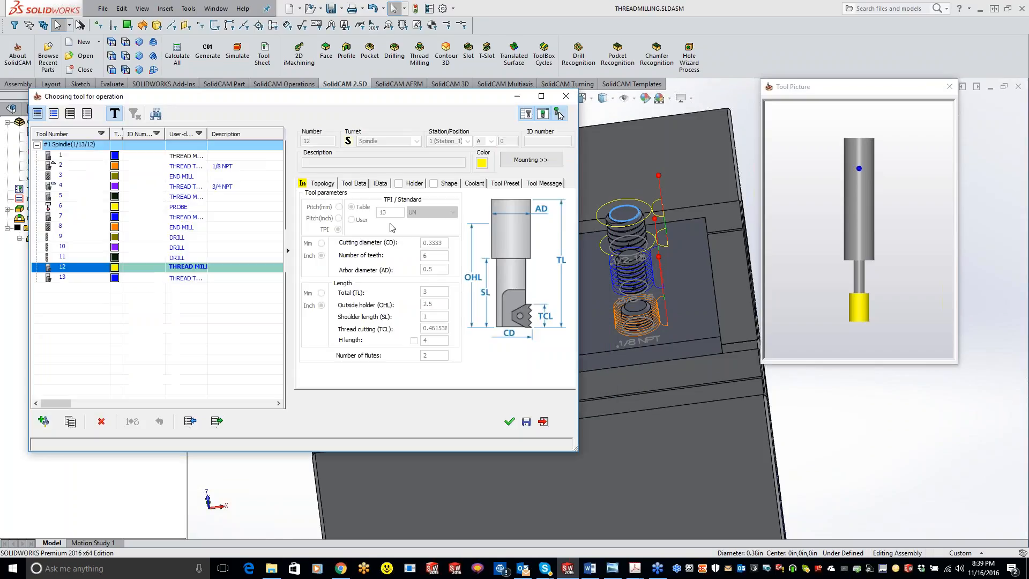
{"action": "left_click", "coordinate": [71, 425]}
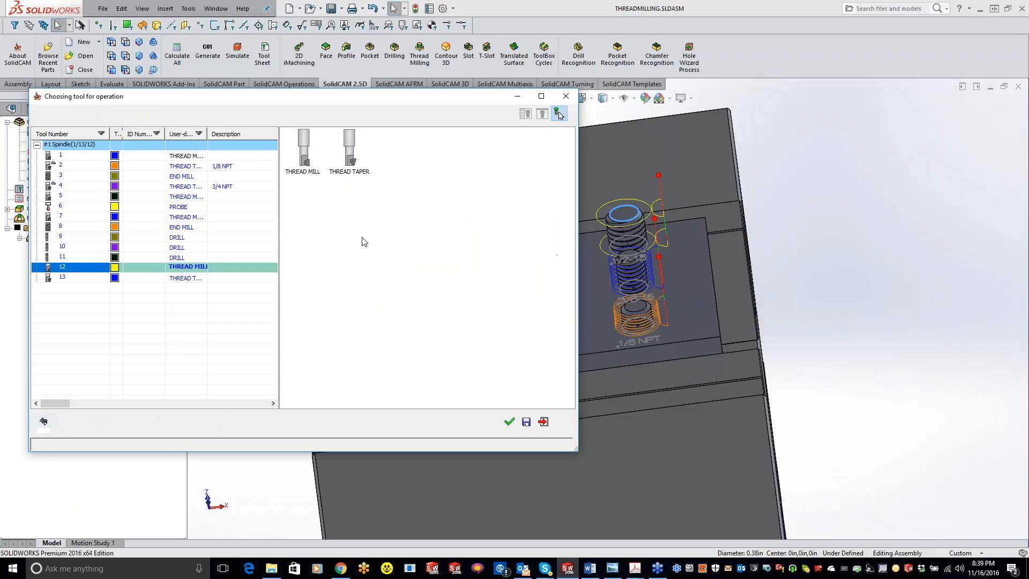
{"action": "left_click", "coordinate": [312, 177]}
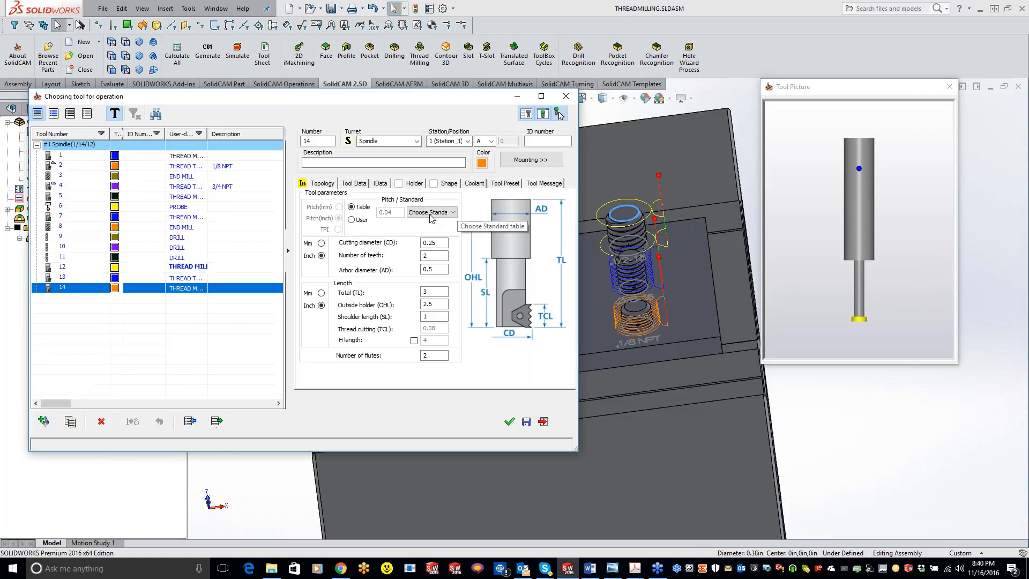
Switch the new thread mill from table to user-defined thread data and select the American Acme standard from the available standards.
{"action": "left_click", "coordinate": [430, 214]}
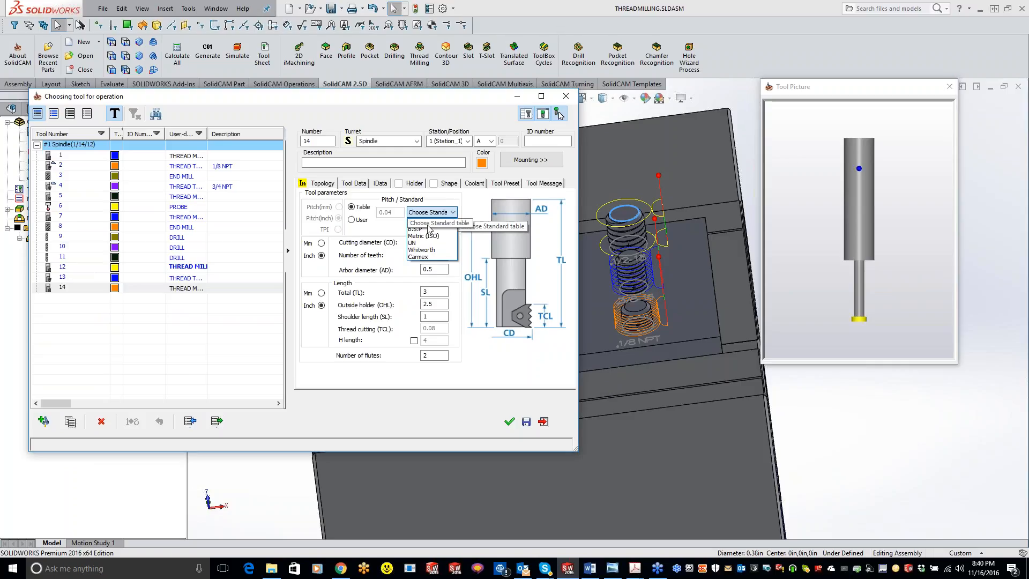
{"action": "left_click", "coordinate": [352, 221]}
{"action": "left_click", "coordinate": [352, 221]}
{"action": "left_click", "coordinate": [437, 213]}
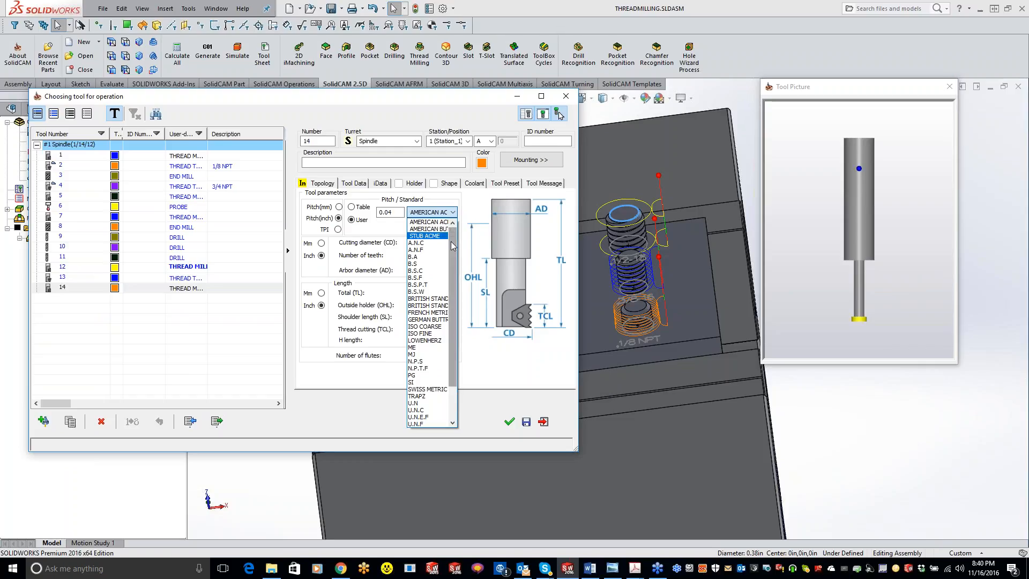
{"action": "left_click_drag", "start_coordinate": [452, 242], "coordinate": [456, 282]}
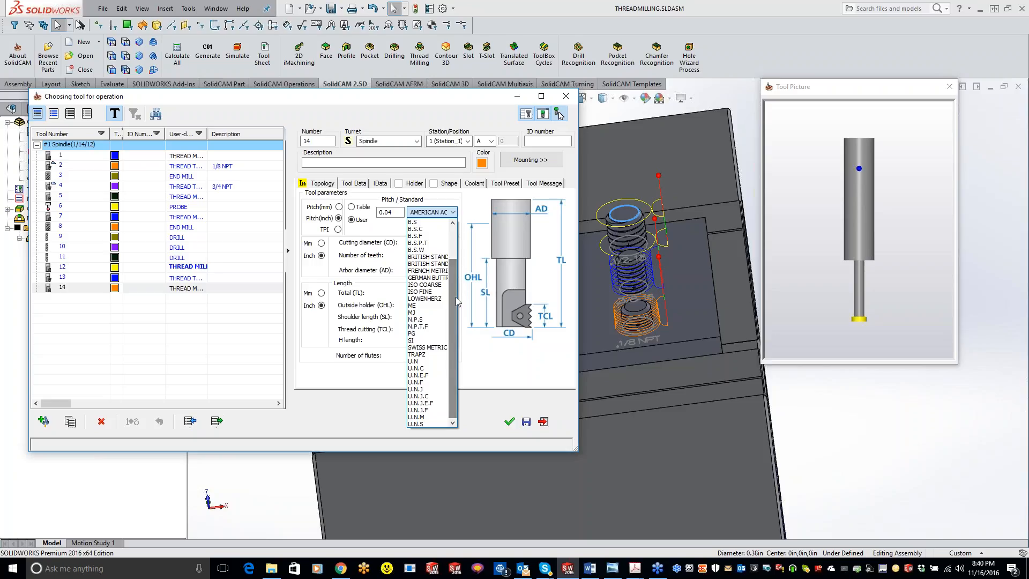
{"action": "left_click_drag", "start_coordinate": [456, 297], "coordinate": [455, 256]}
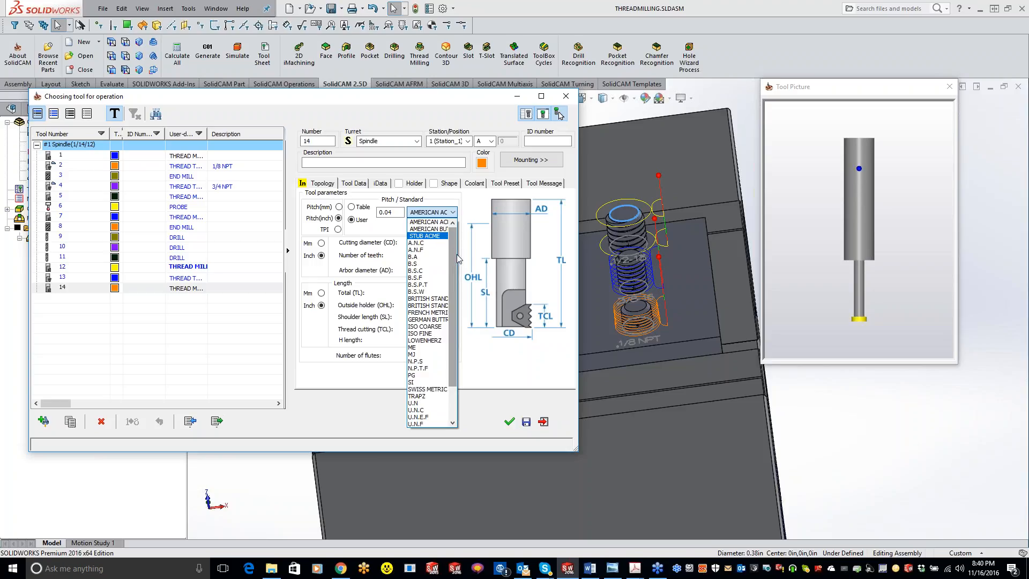
{"action": "left_click", "coordinate": [438, 224]}
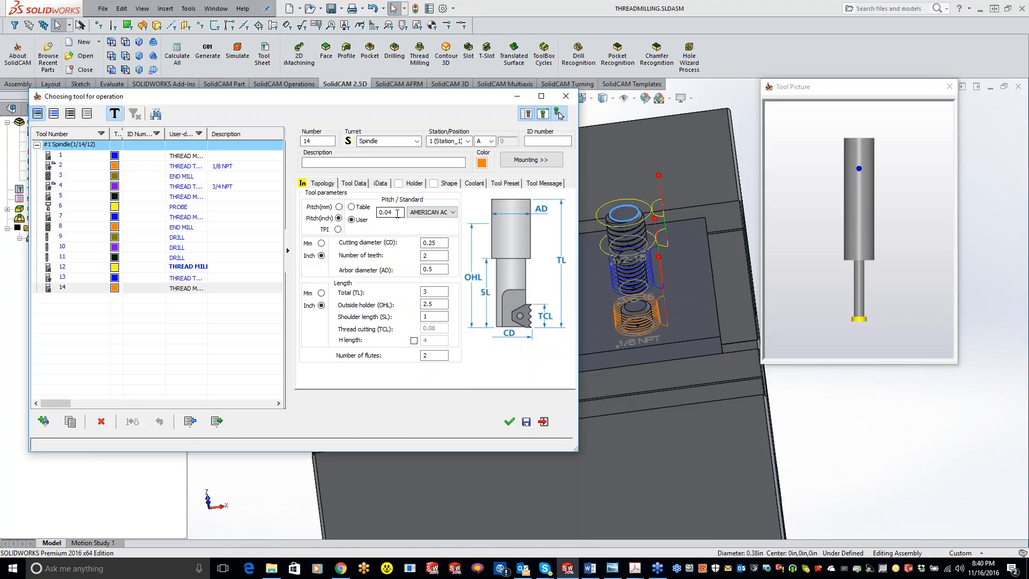
Define the new thread mill's pitch in TPI and look through the user-defined thread standards.
{"action": "left_click", "coordinate": [338, 229]}
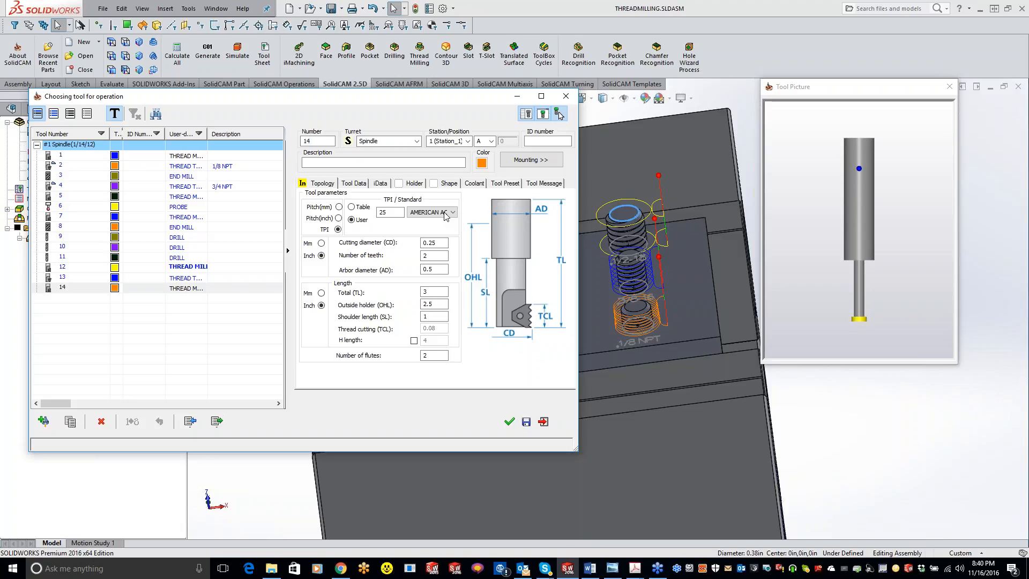
{"action": "left_click", "coordinate": [445, 213]}
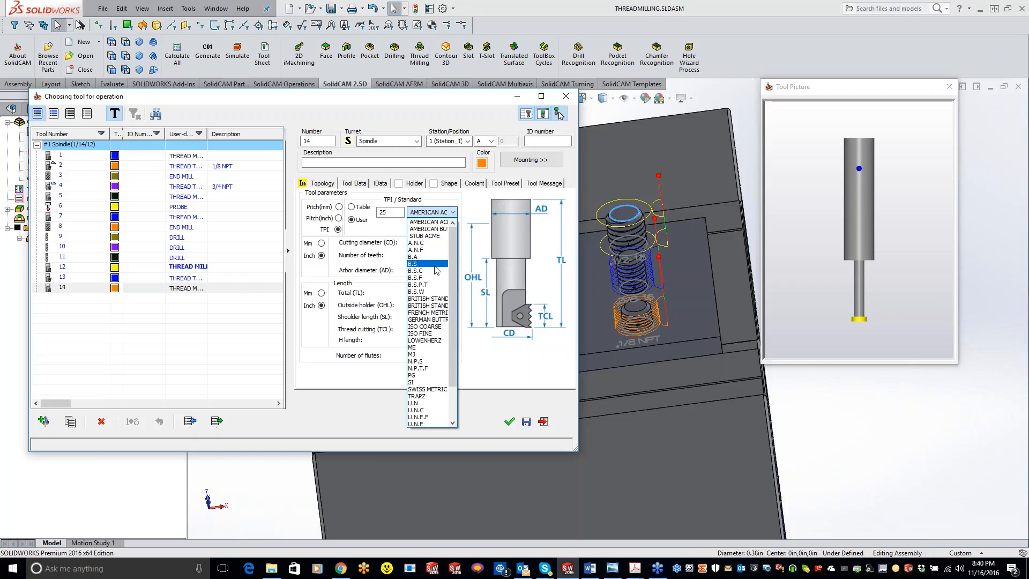
{"action": "left_click_drag", "start_coordinate": [452, 350], "coordinate": [452, 306]}
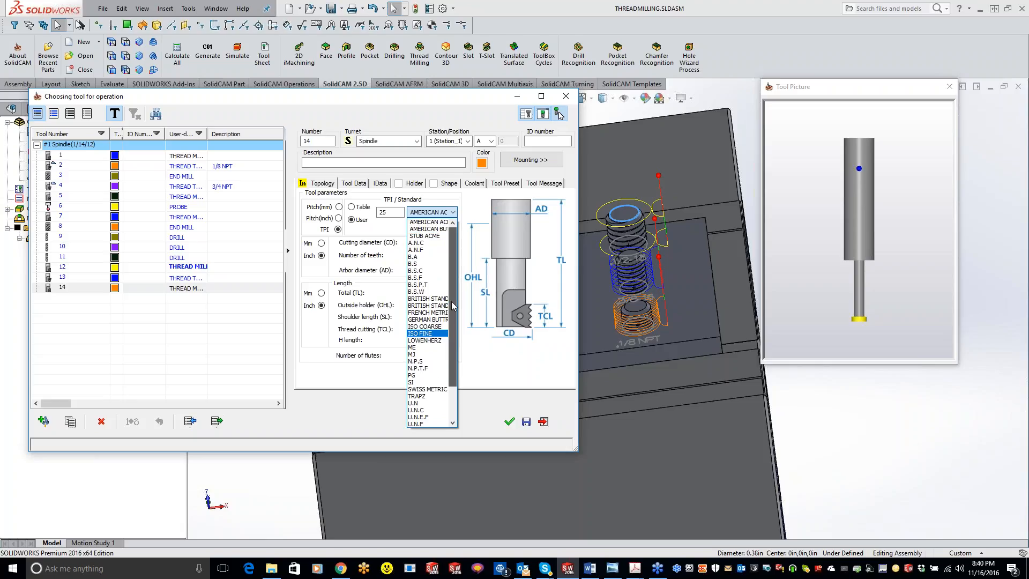
{"action": "left_click", "coordinate": [464, 197]}
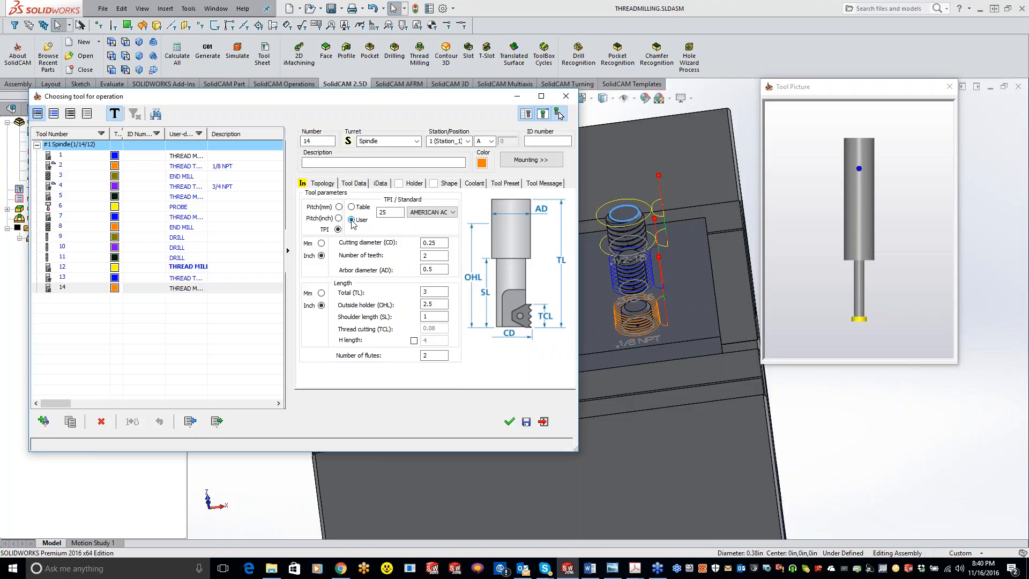
Compare the thread standards offered for table-based and user-defined data on the new thread mill.
{"action": "left_click", "coordinate": [439, 214]}
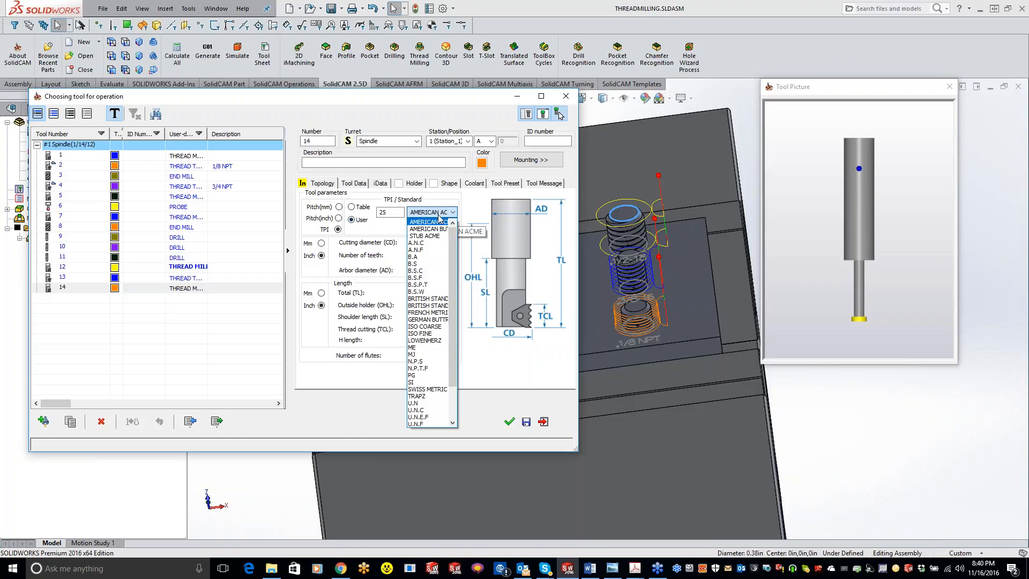
{"action": "left_click", "coordinate": [354, 207]}
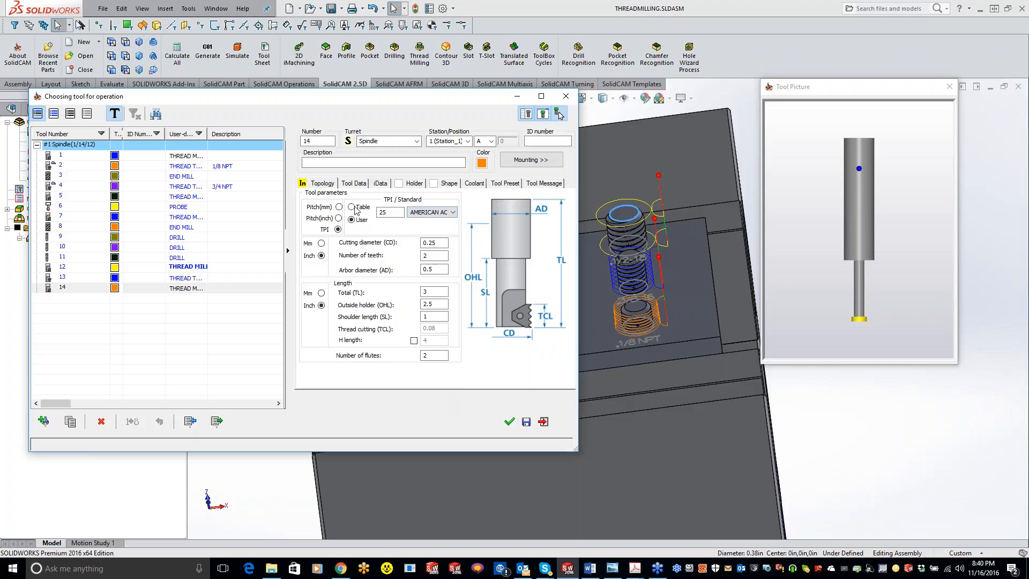
{"action": "left_click", "coordinate": [352, 207]}
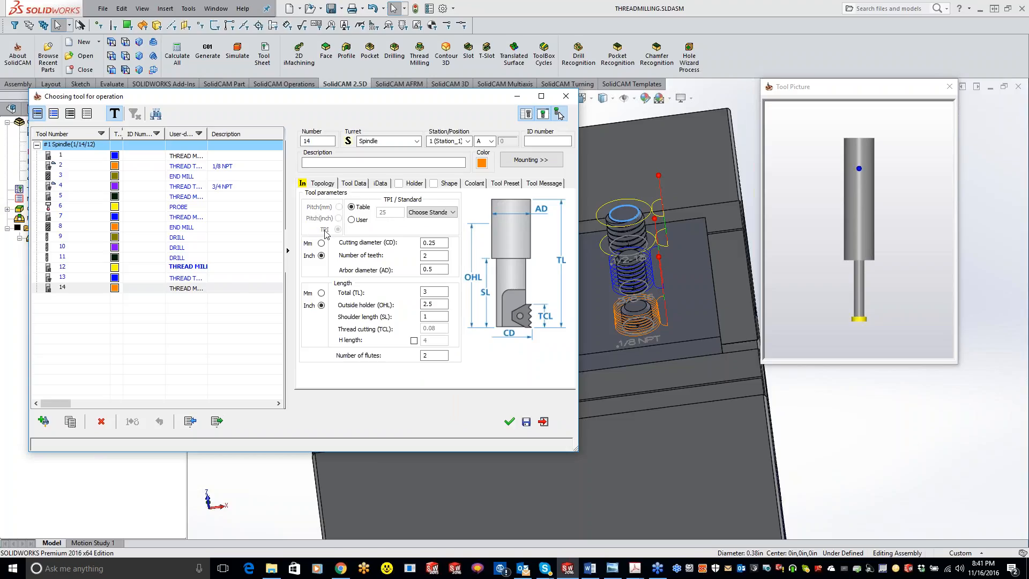
{"action": "left_click", "coordinate": [423, 213]}
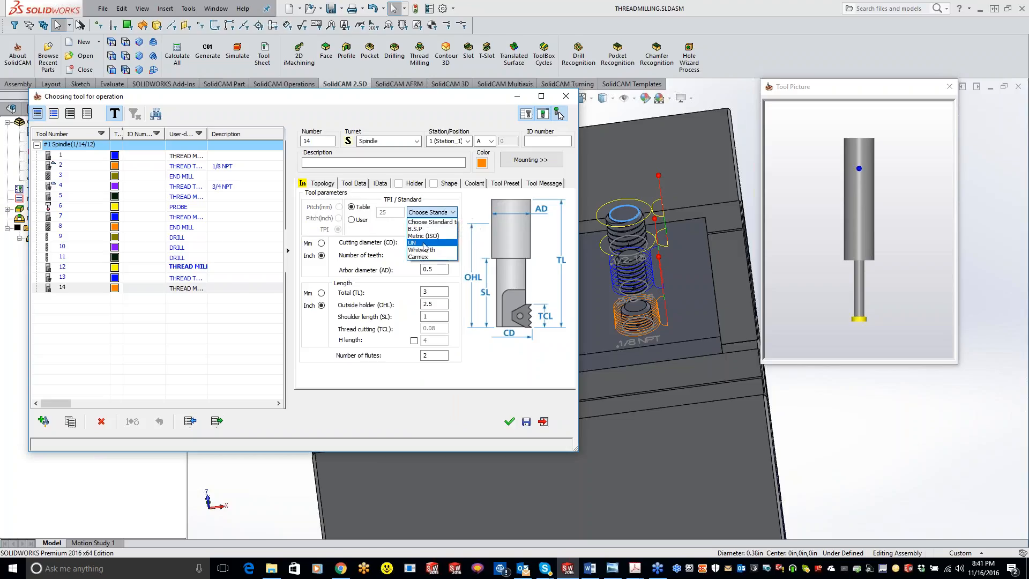
{"action": "left_click", "coordinate": [354, 223]}
{"action": "left_click", "coordinate": [353, 221]}
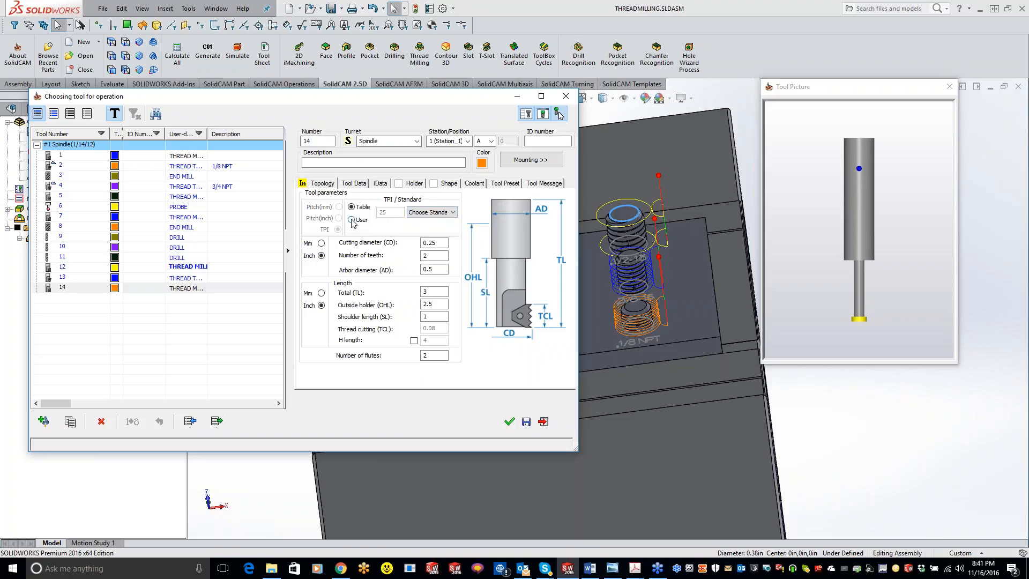
{"action": "left_click", "coordinate": [435, 213]}
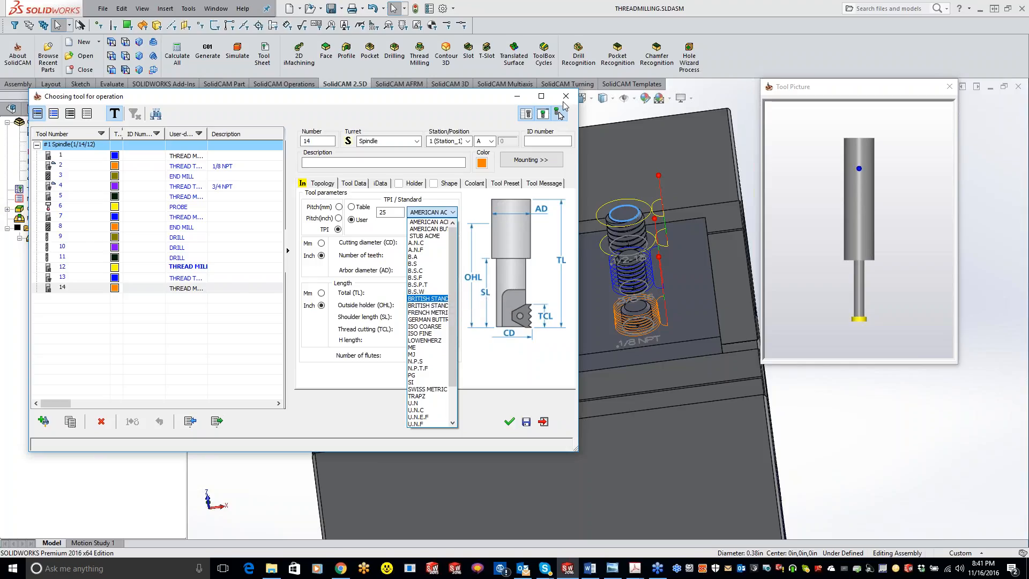
Leave the tool selection without keeping the new thread mill, and close the thread milling operation.
{"action": "left_click", "coordinate": [564, 102]}
{"action": "left_click", "coordinate": [561, 112]}
{"action": "left_click", "coordinate": [364, 373]}
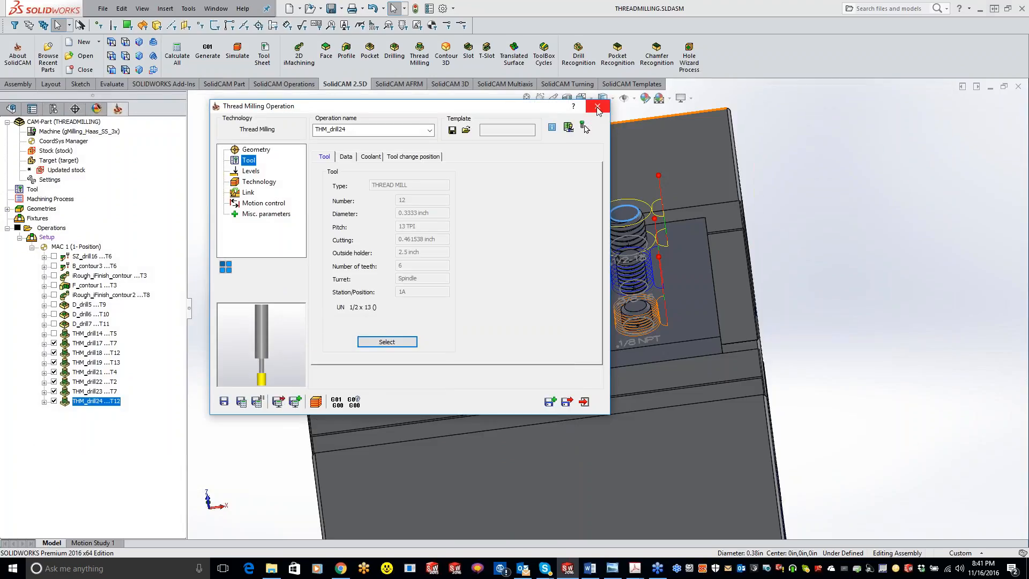
{"action": "left_click", "coordinate": [598, 105]}
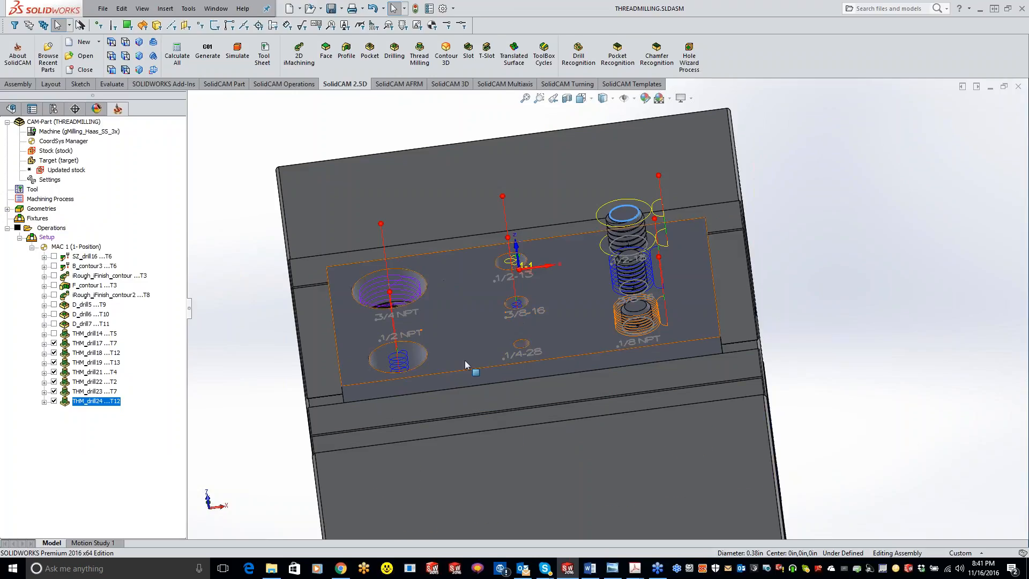
{"action": "middle_click_drag", "start_coordinate": [485, 388], "coordinate": [539, 378]}
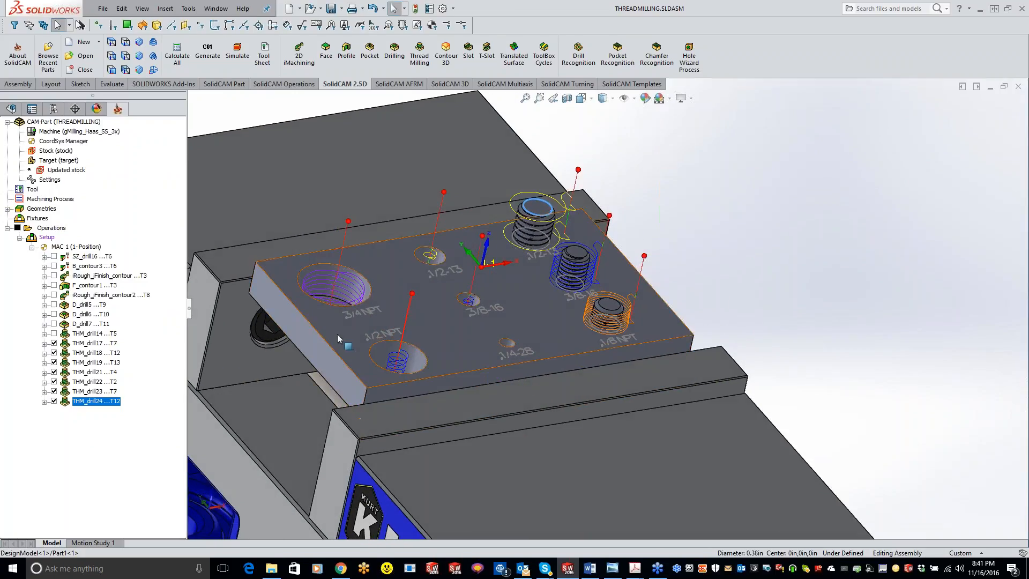
{"action": "scroll", "coordinate": [337, 334], "scroll_direction": "up", "scroll_amount": 1}
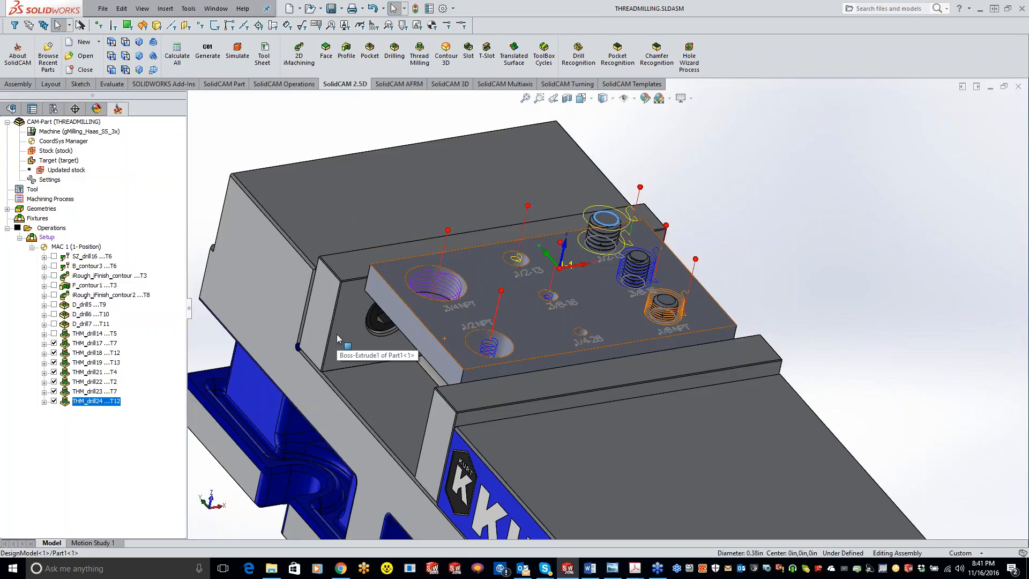
{"action": "key", "text": "Tab"}
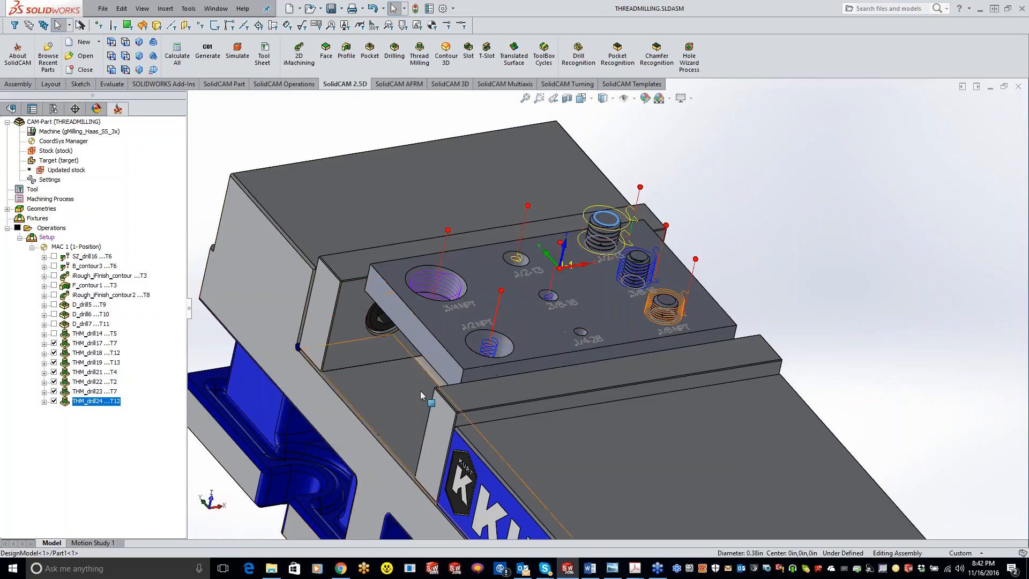
{"action": "scroll", "coordinate": [606, 310], "scroll_direction": "up", "scroll_amount": 3}
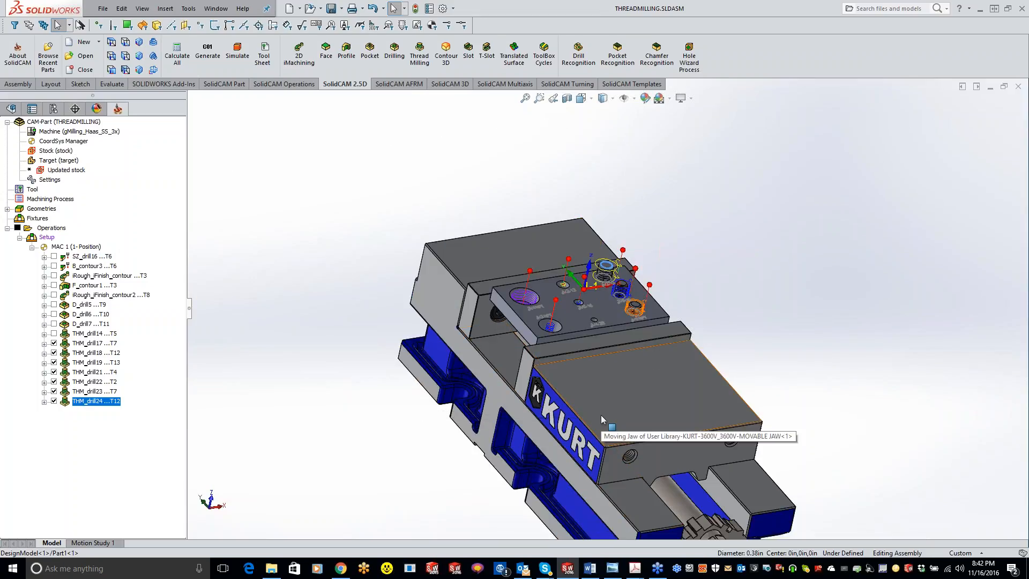
{"action": "scroll", "coordinate": [662, 338], "scroll_direction": "up", "scroll_amount": 1}
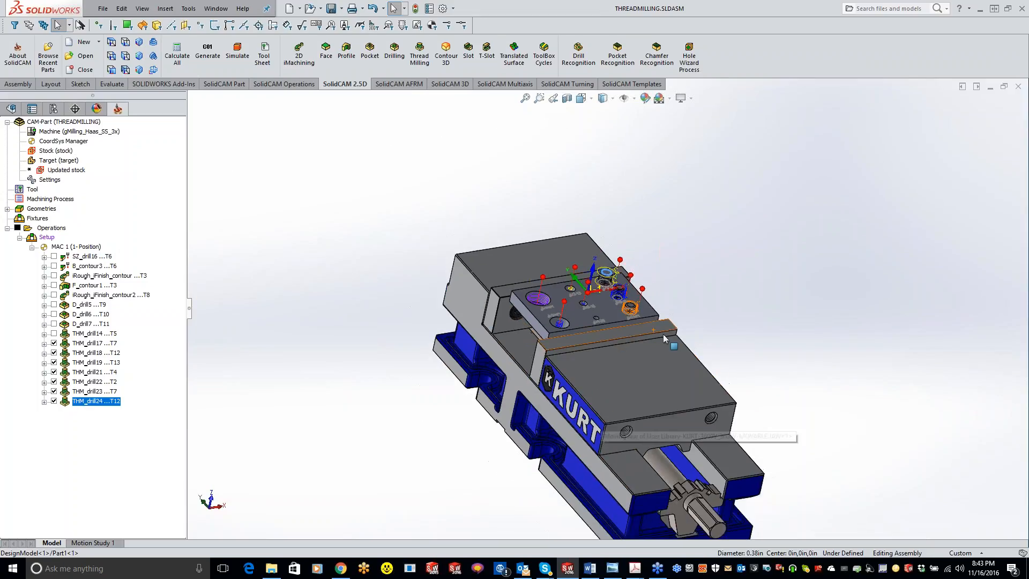
{"action": "scroll", "coordinate": [661, 339], "scroll_direction": "down", "scroll_amount": 1}
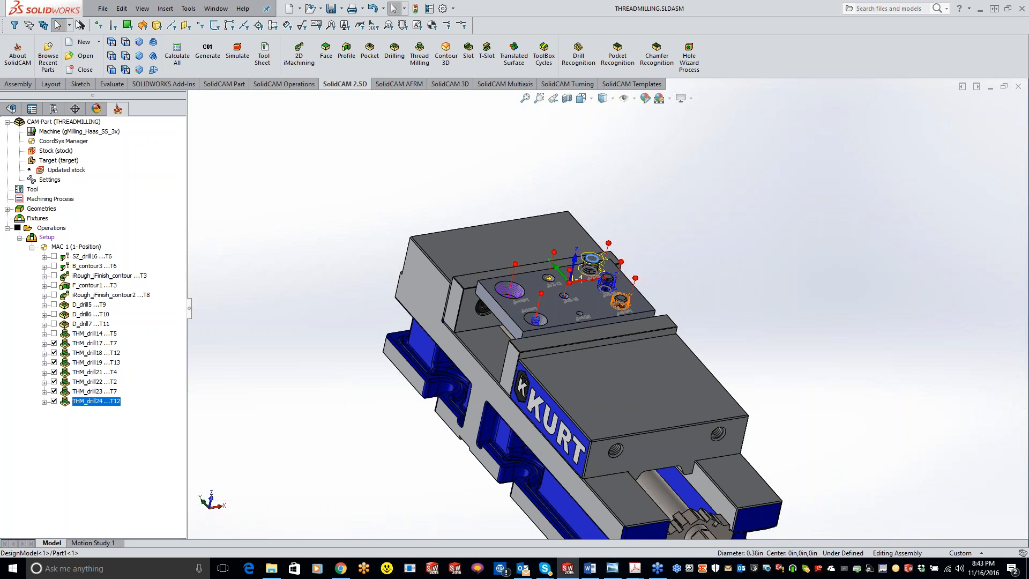
Switch to the Tell-A-Friend program PDF in Adobe Acrobat, and view the top of the SolidCAM University YouTube channel page in Chrome.
{"action": "key", "text": "alt+Tab"}
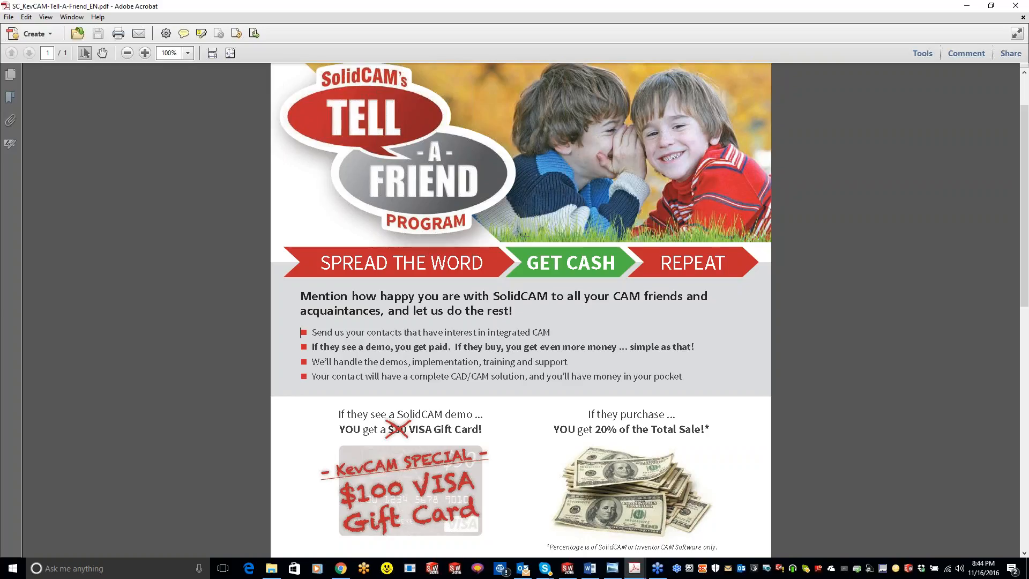
{"action": "left_click", "coordinate": [341, 568]}
{"action": "scroll", "coordinate": [728, 391], "scroll_direction": "up", "scroll_amount": 4}
{"action": "scroll", "coordinate": [723, 390], "scroll_direction": "up", "scroll_amount": 2}
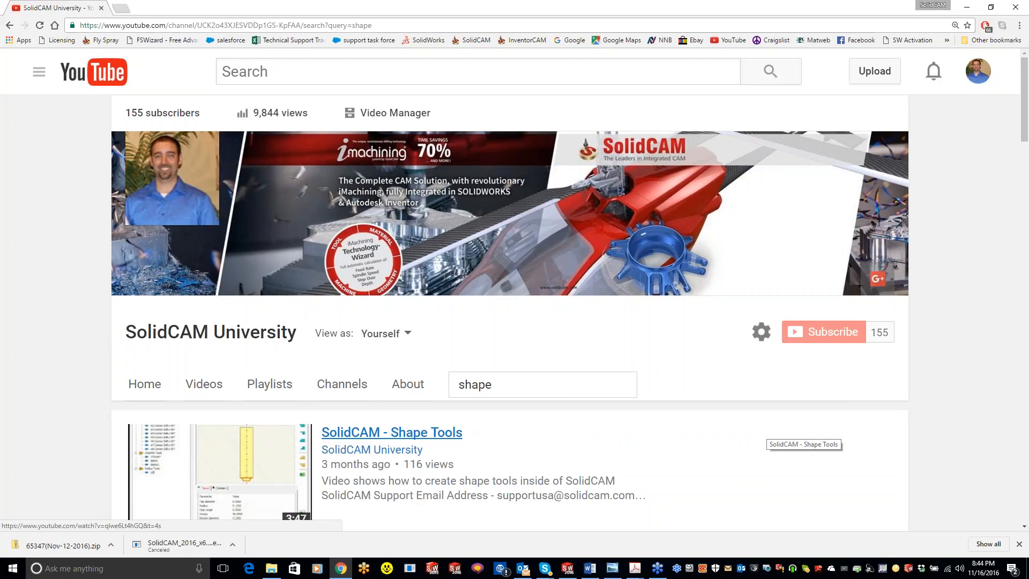
Switch back to the THREADMILLING assembly in SOLIDWORKS and end the GoToWebinar session for everyone.
{"action": "left_click", "coordinate": [569, 569]}
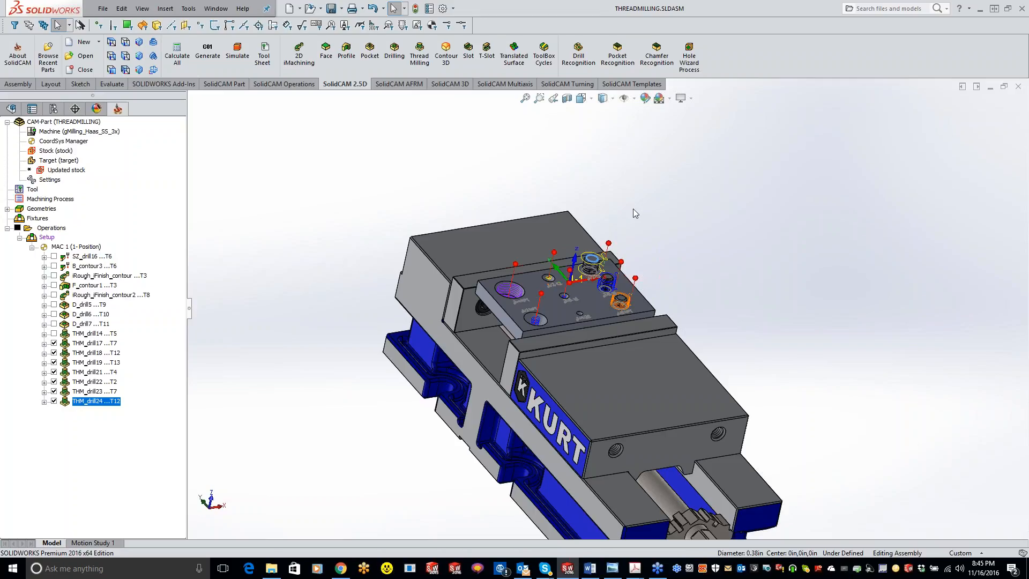
{"action": "left_click", "coordinate": [998, 149]}
{"action": "left_click", "coordinate": [523, 294]}
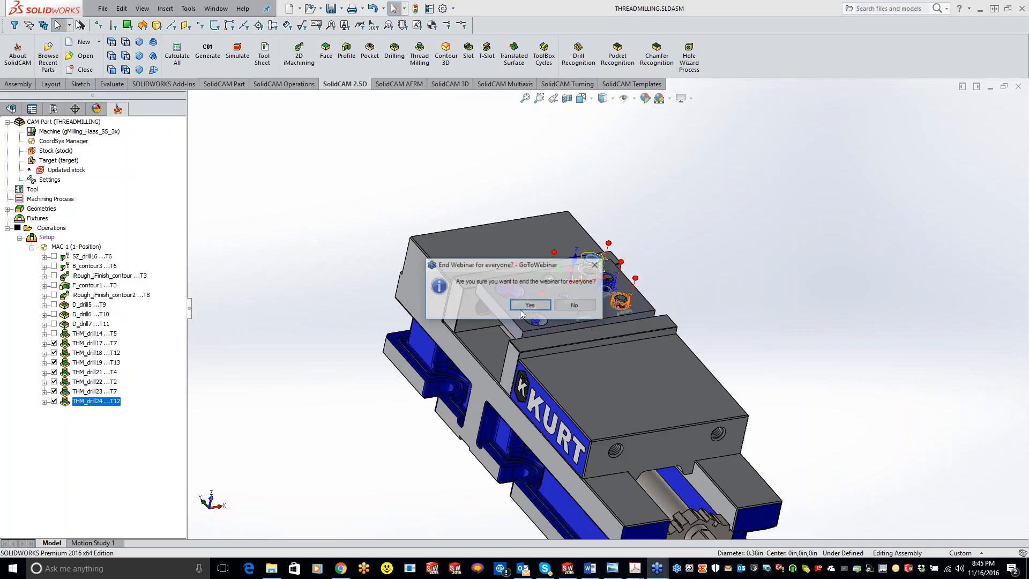